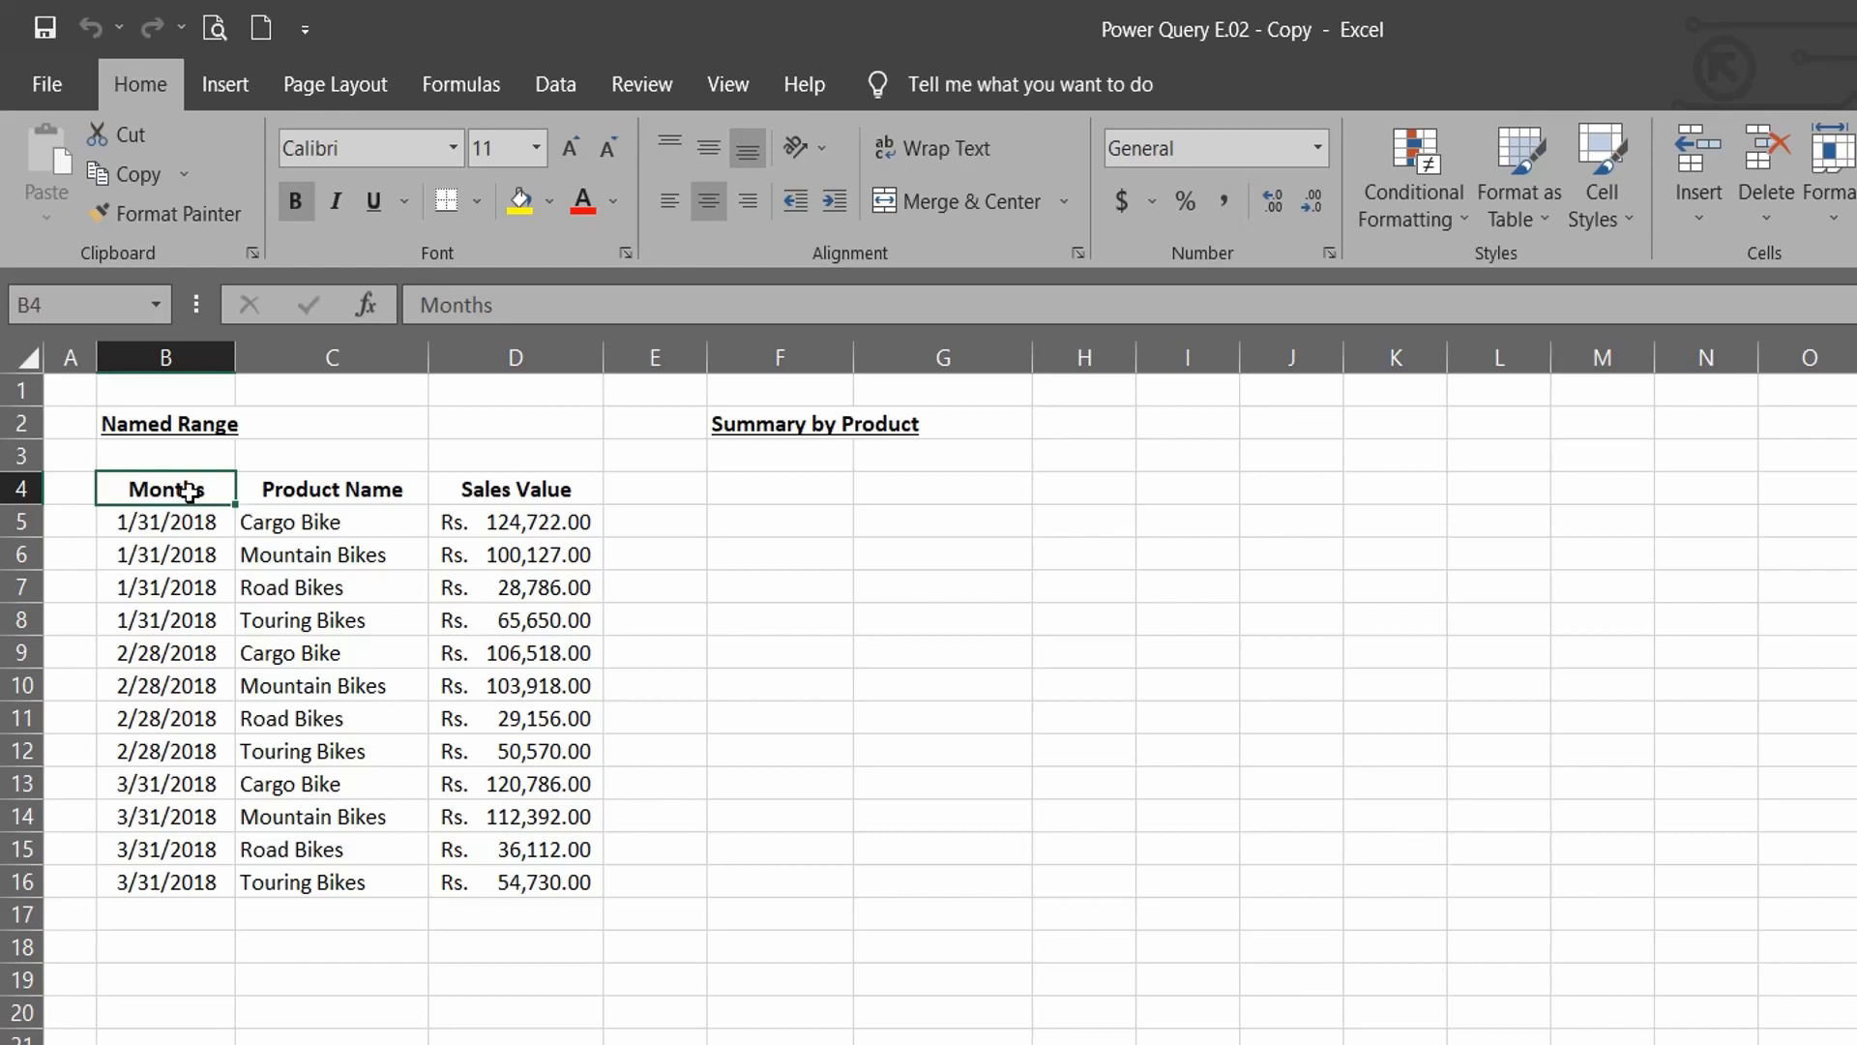
# Step: Name the sales data range B4:D16, including its header row, Sales_Q1
pyautogui.moveTo(189, 492); pyautogui.dragTo(527, 899)
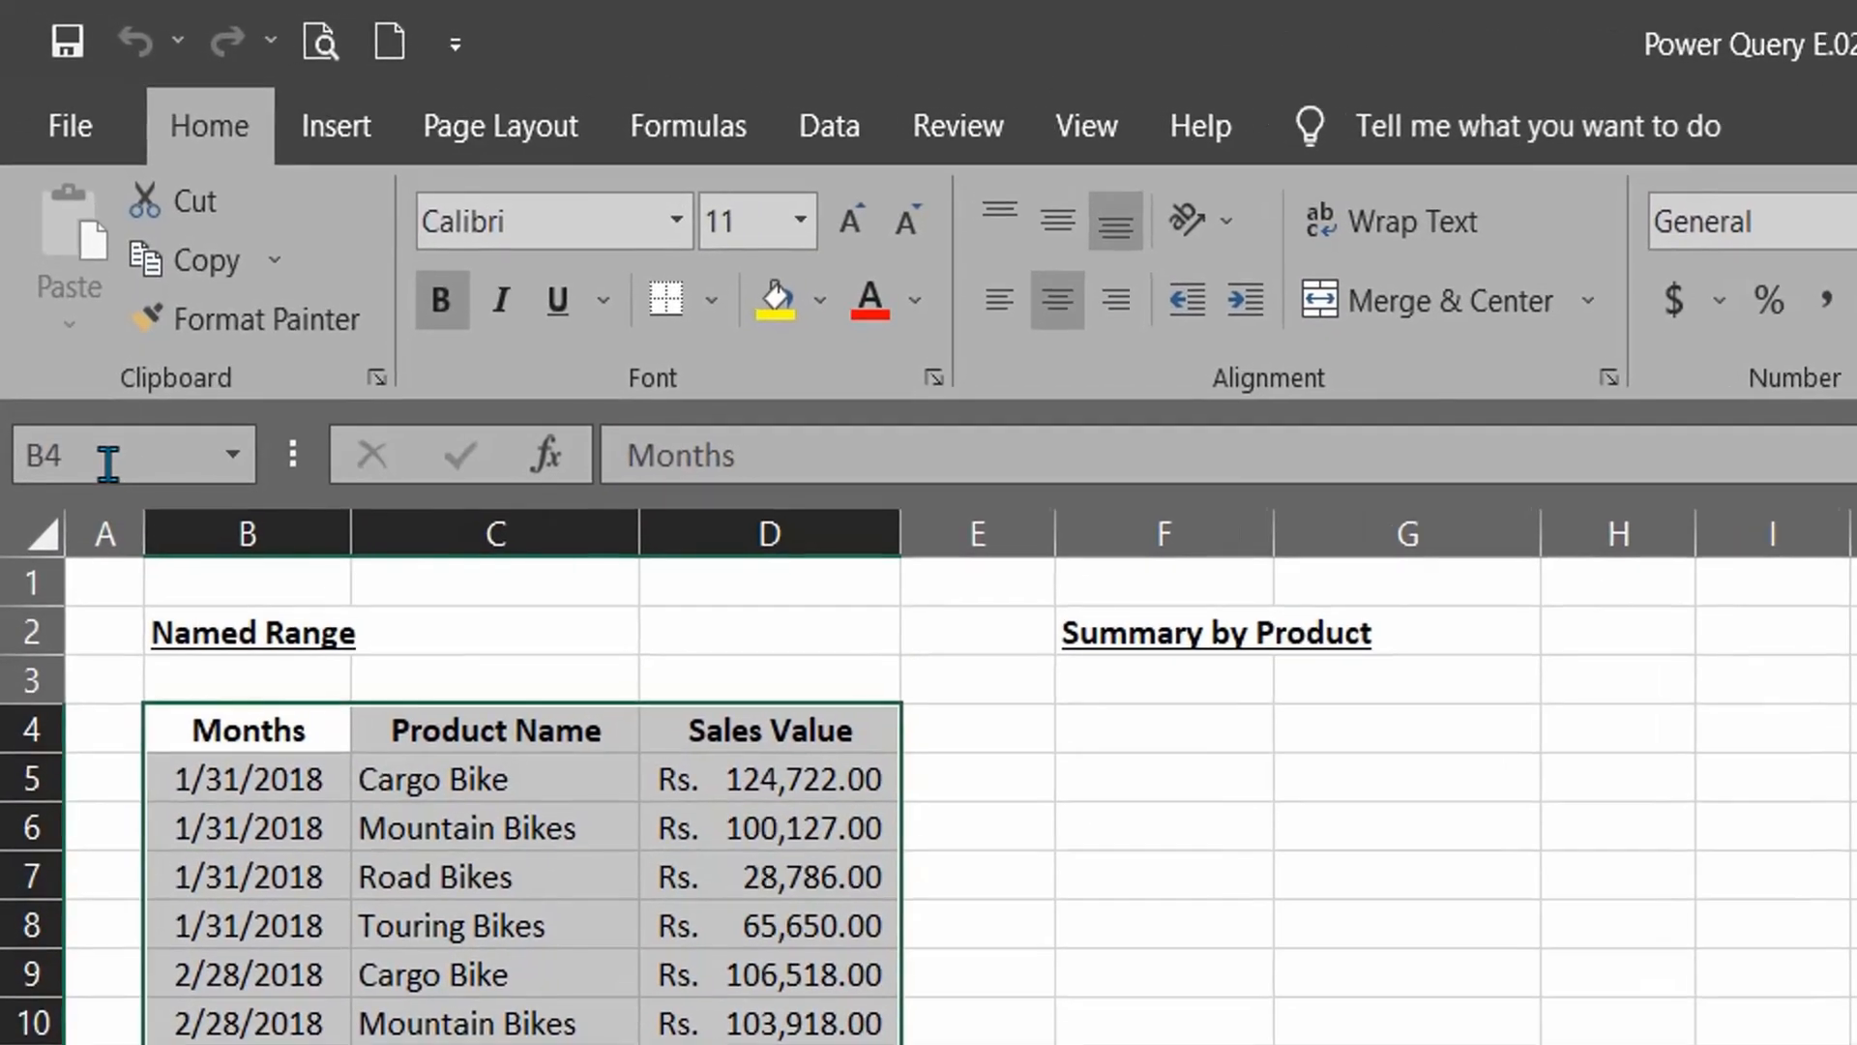
pyautogui.click(107, 463)
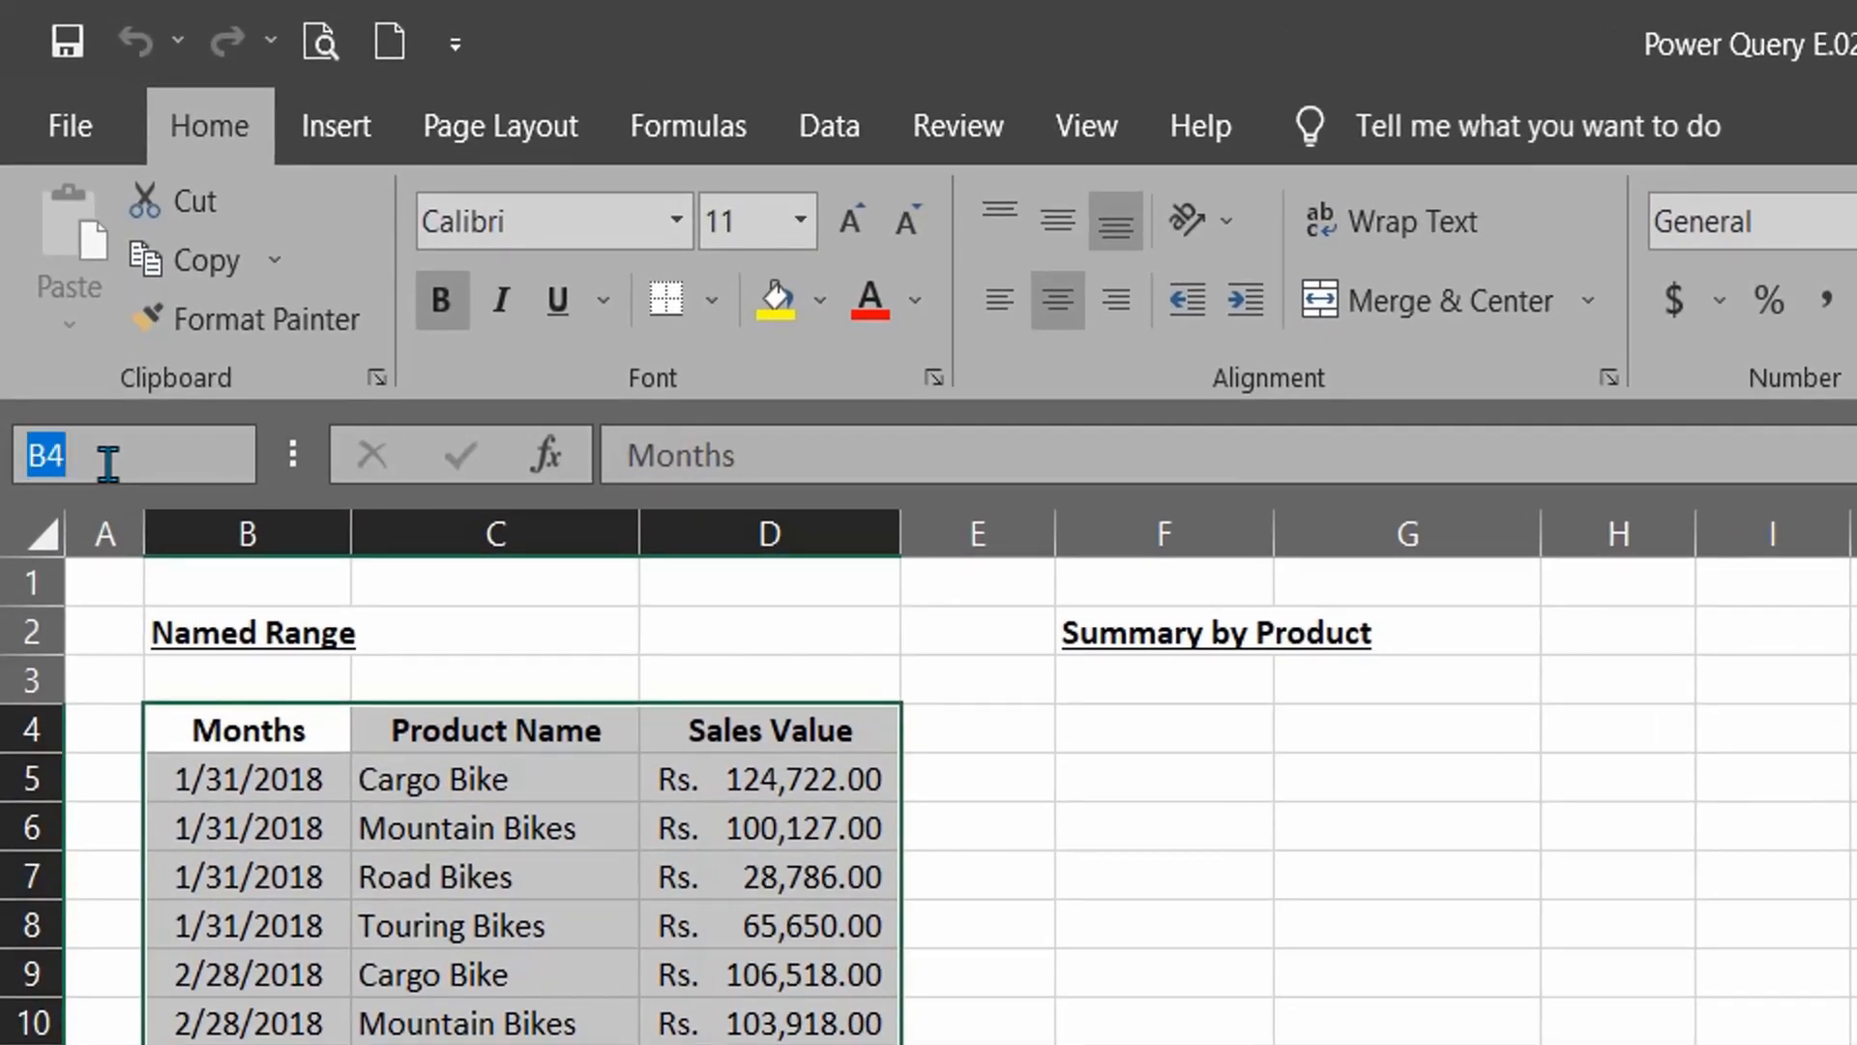
pyautogui.write('Sales')
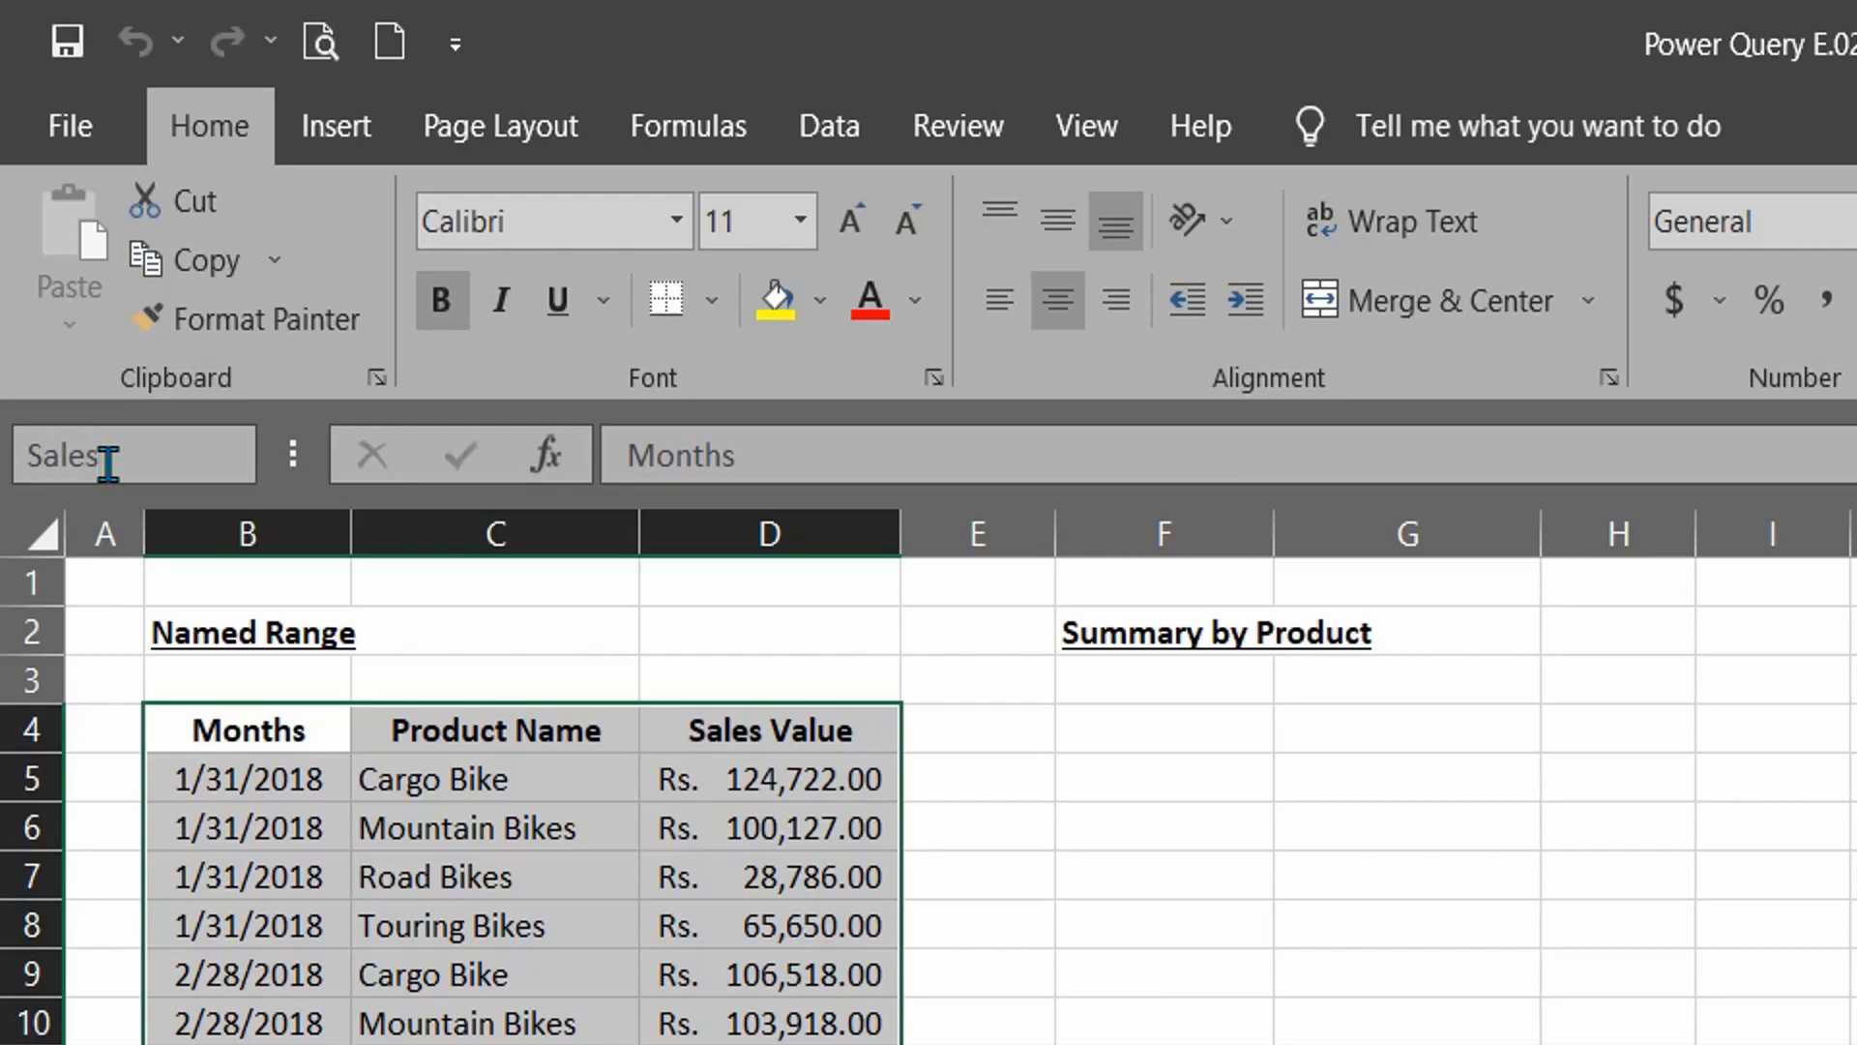
pyautogui.write('_Q1')
pyautogui.press('Return')
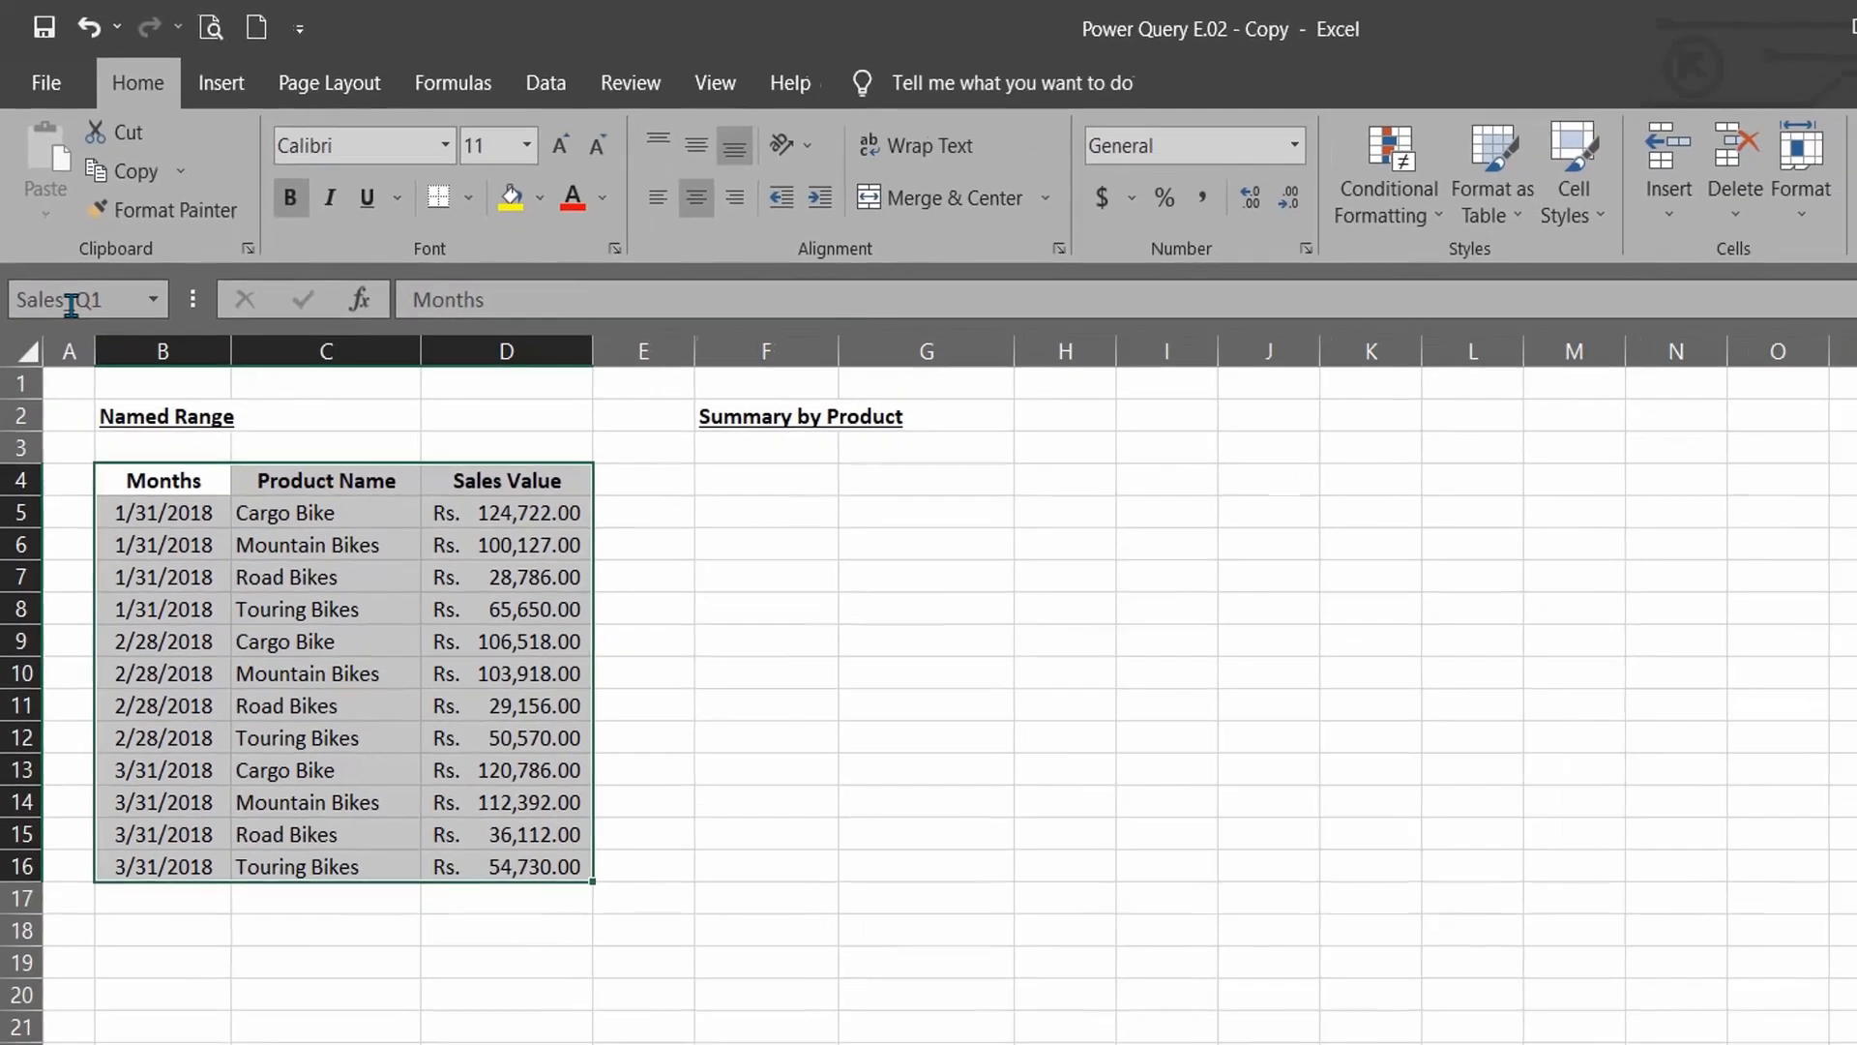
# Step: Go to the Sales_Q1 named range from an empty cell to check which cells it covers
pyautogui.click(1269, 480)
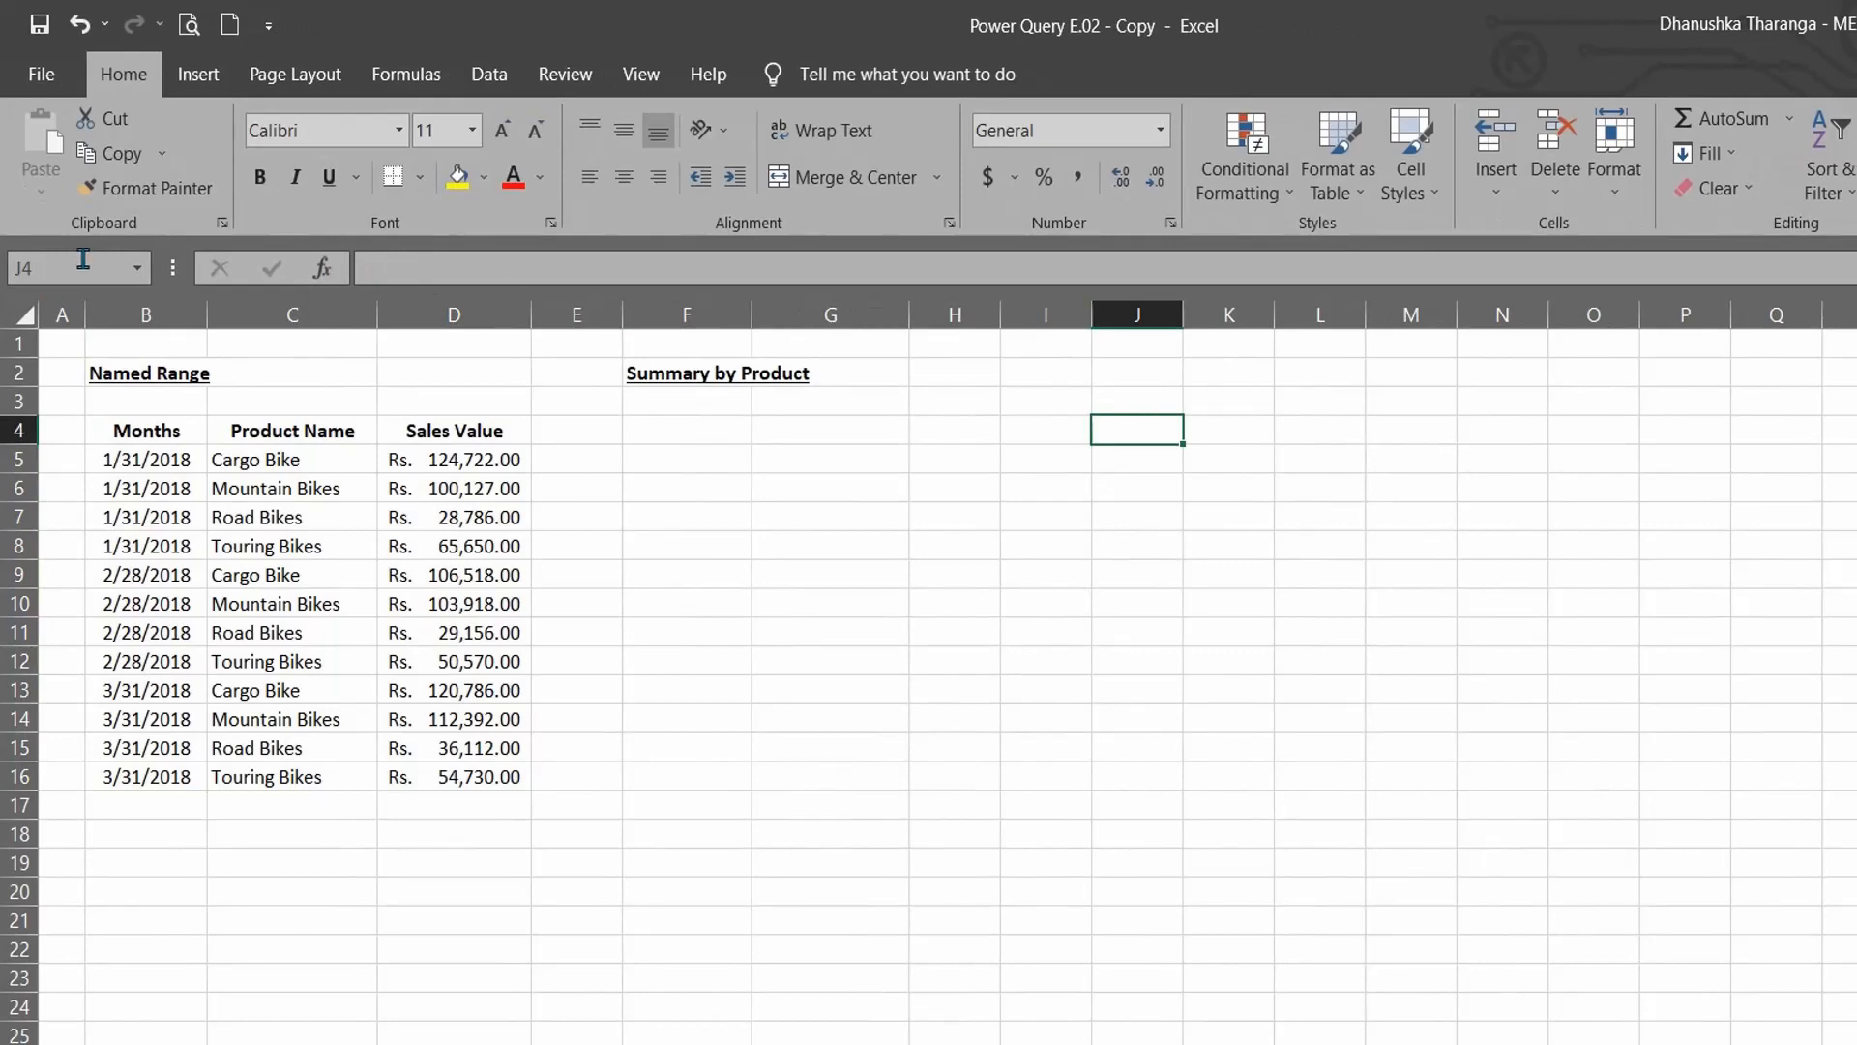
pyautogui.click(1378, 372)
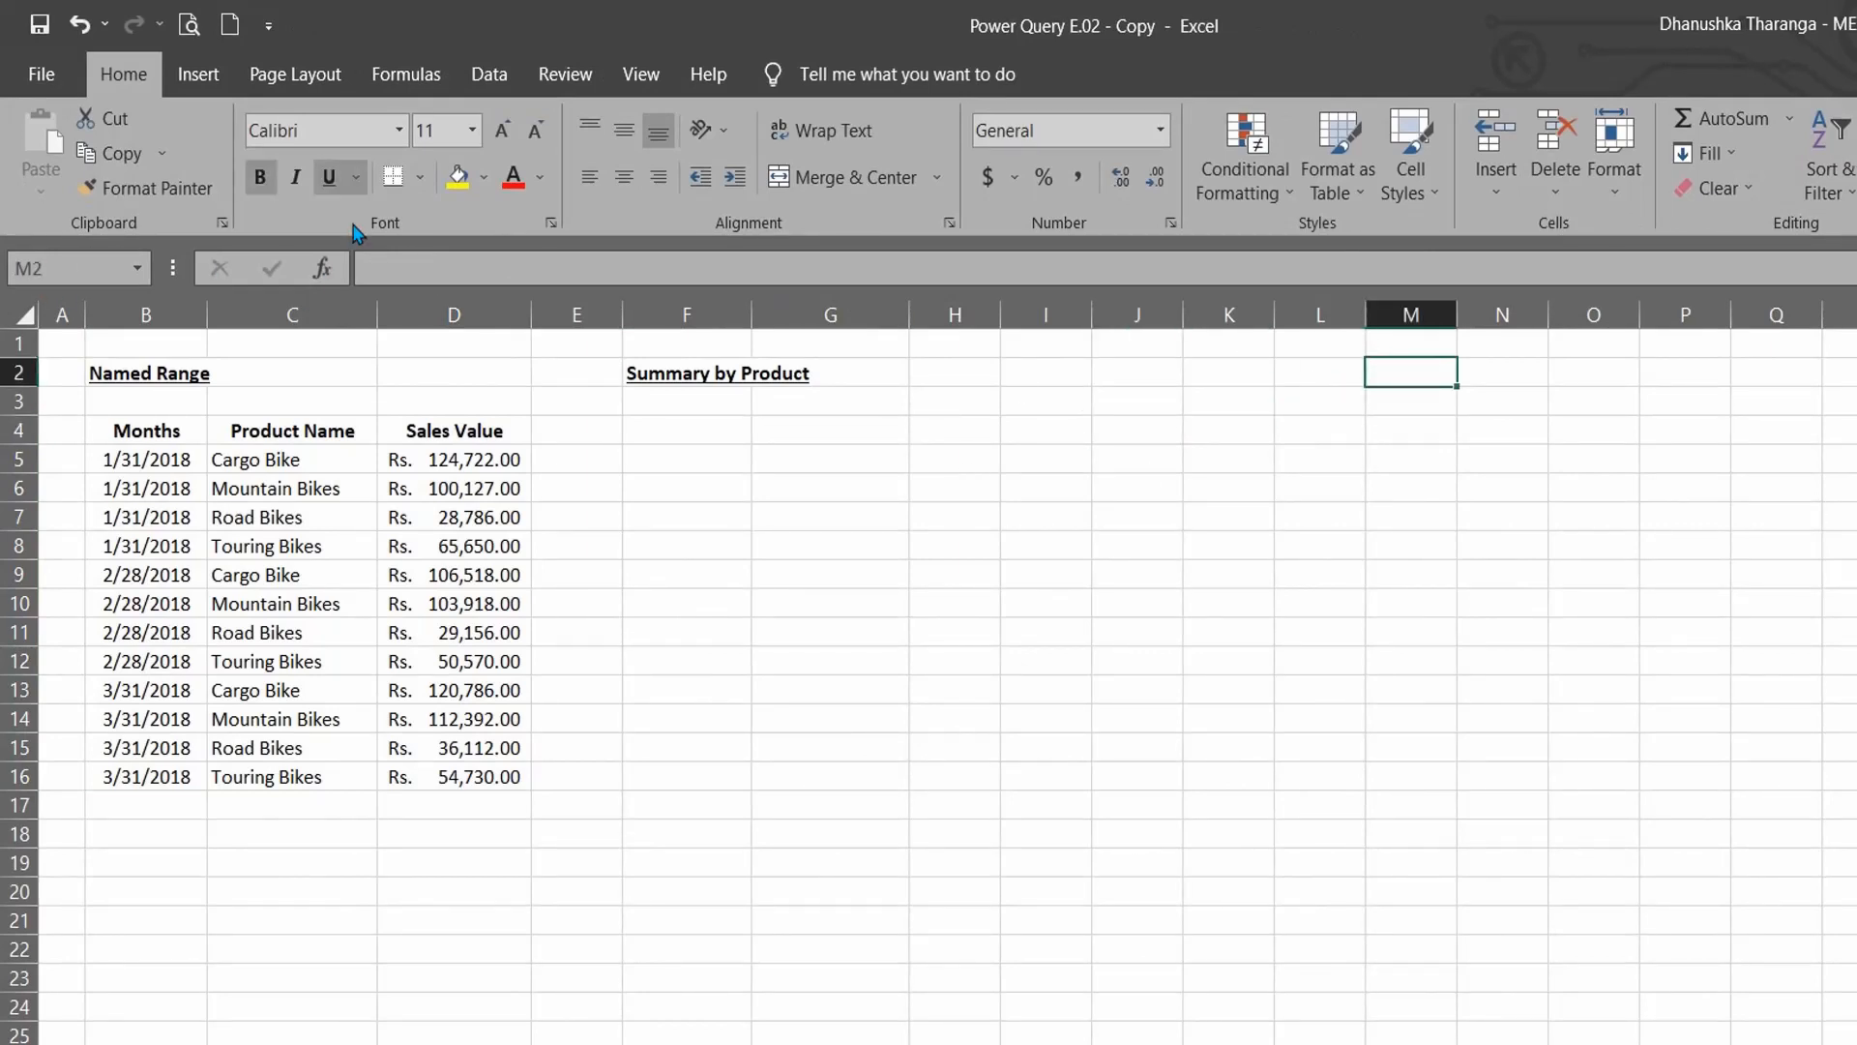
pyautogui.click(137, 270)
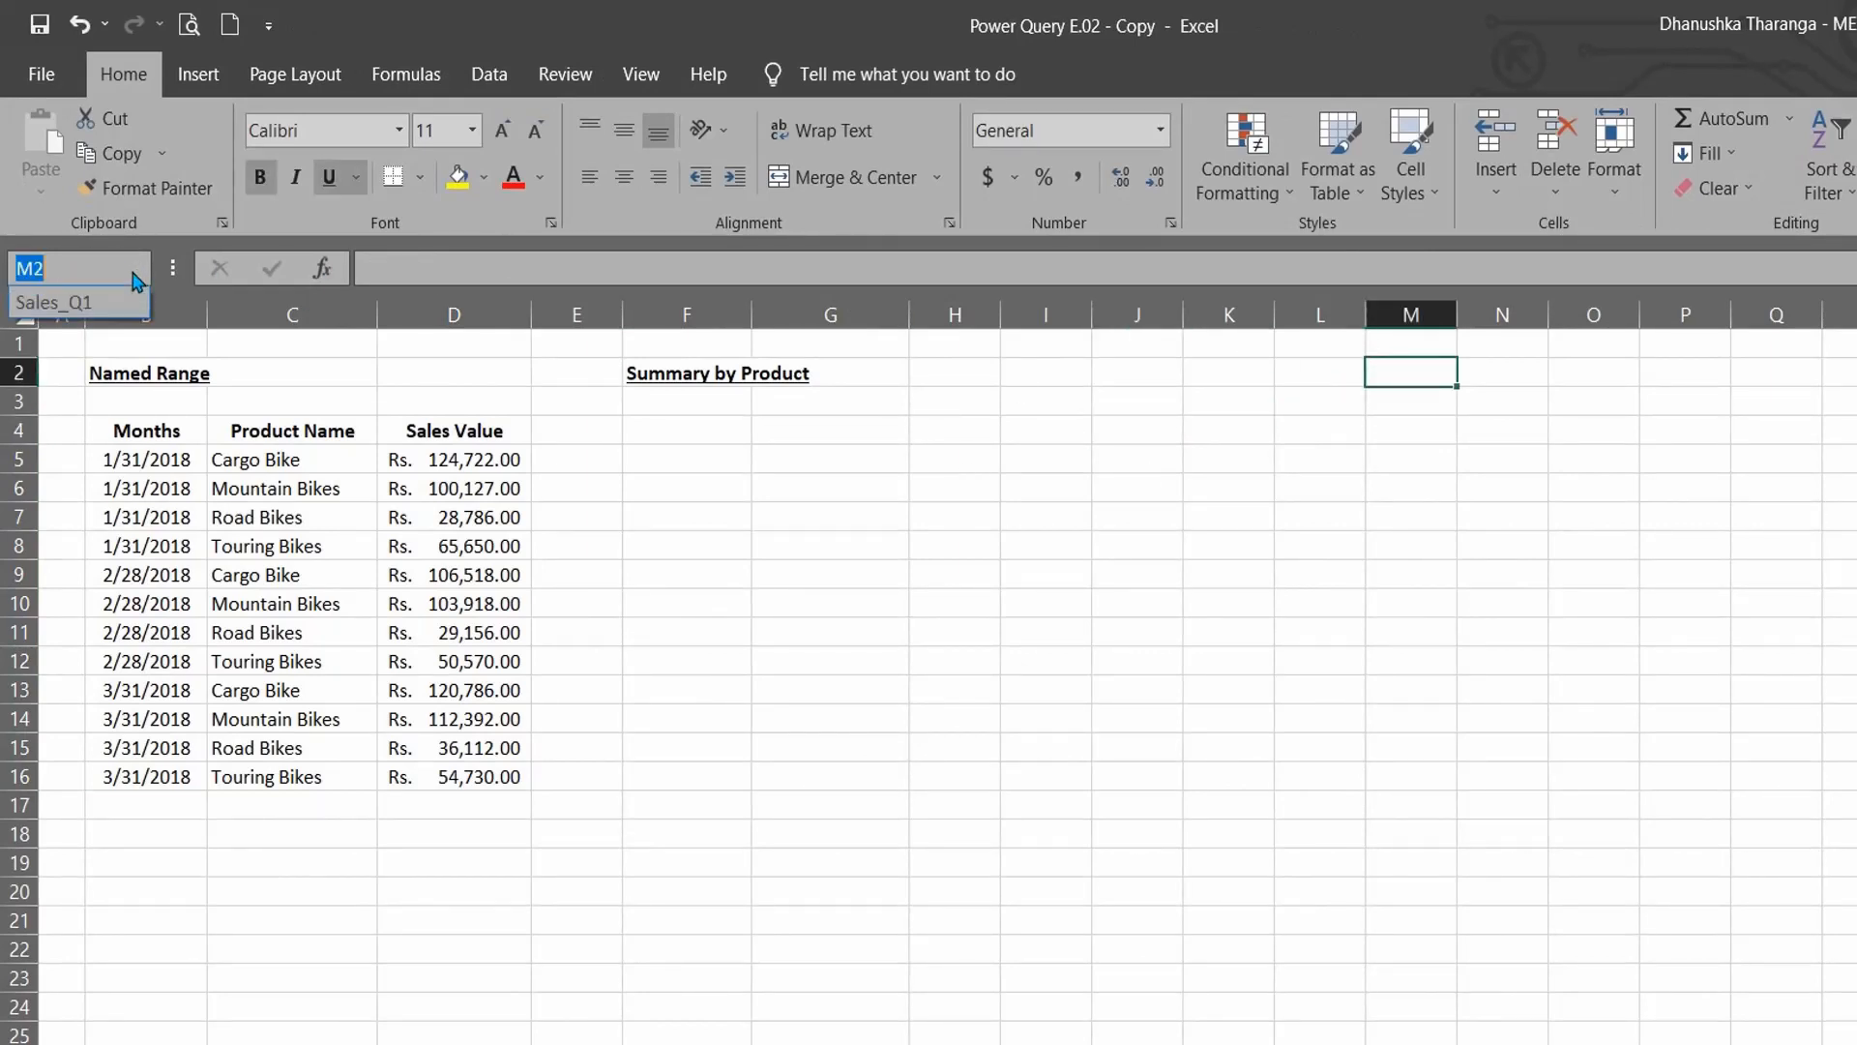
pyautogui.click(90, 305)
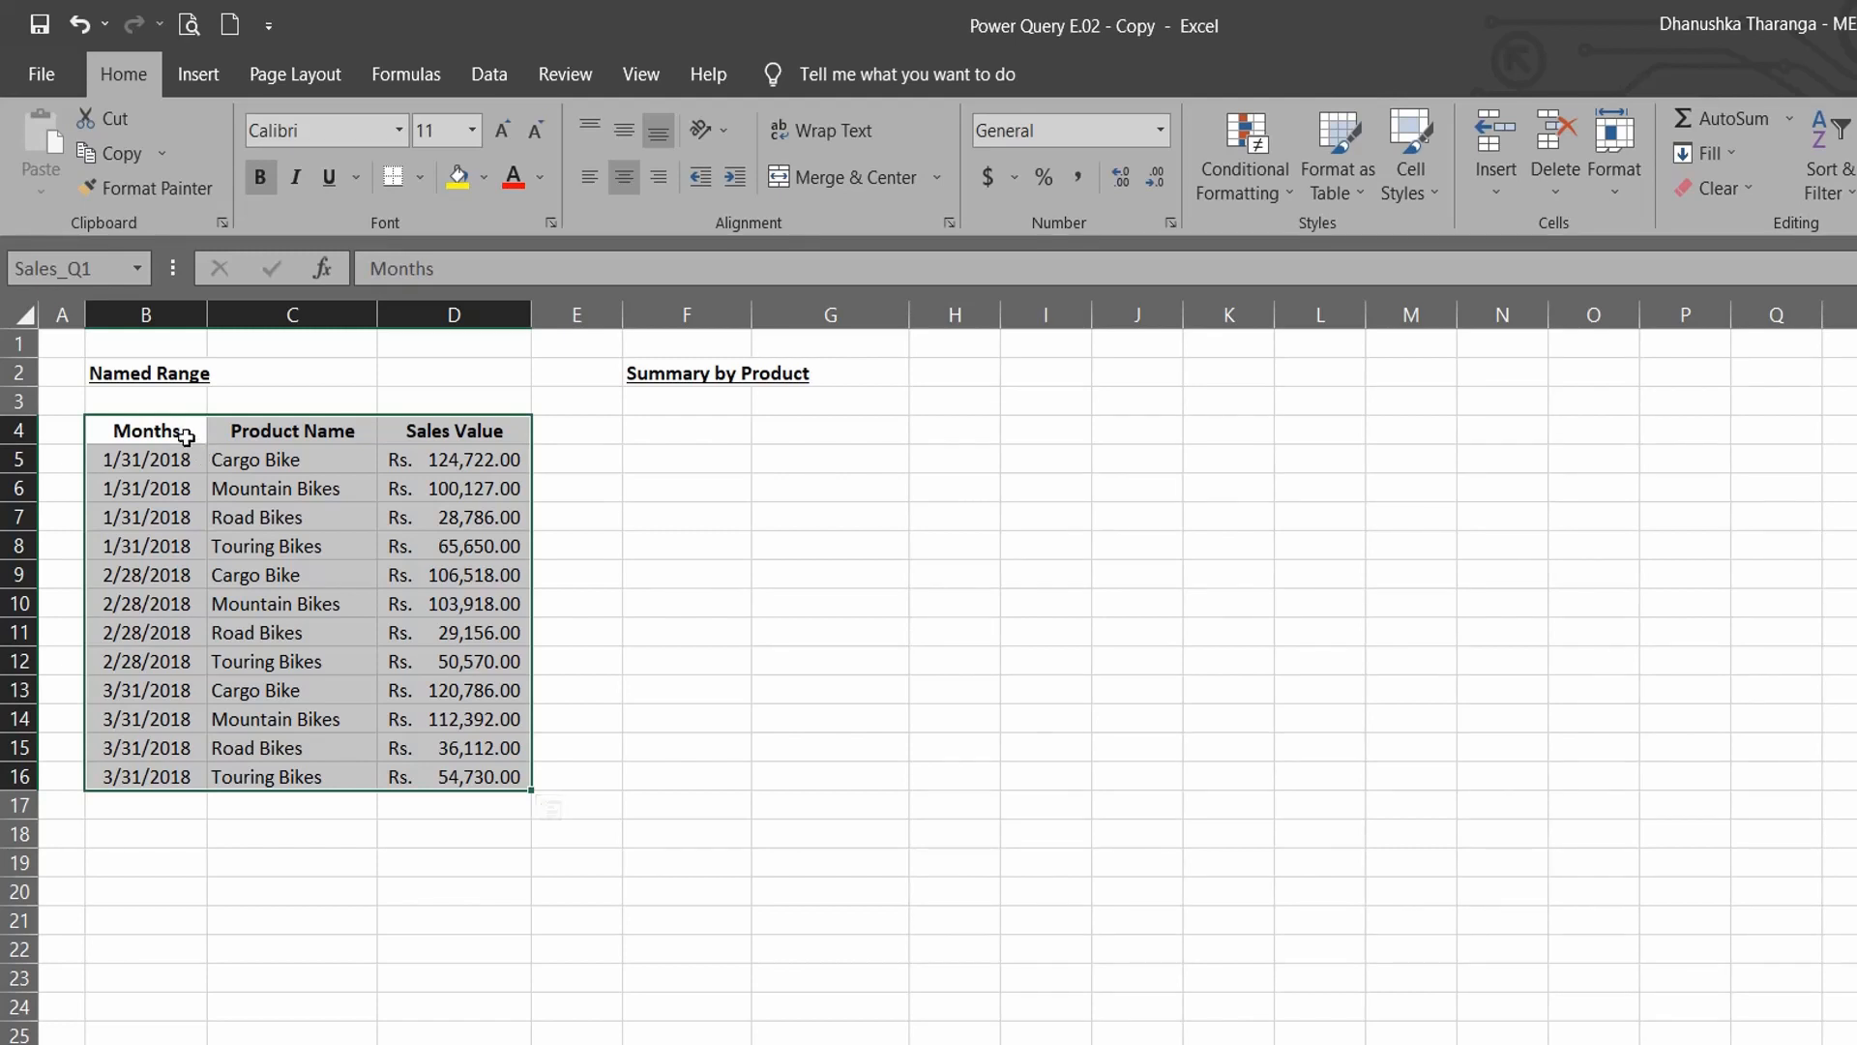
# Step: Load the sales data from the sheet's Sales_Q1 range into the Power Query Editor, starting from cell B4
pyautogui.click(189, 431)
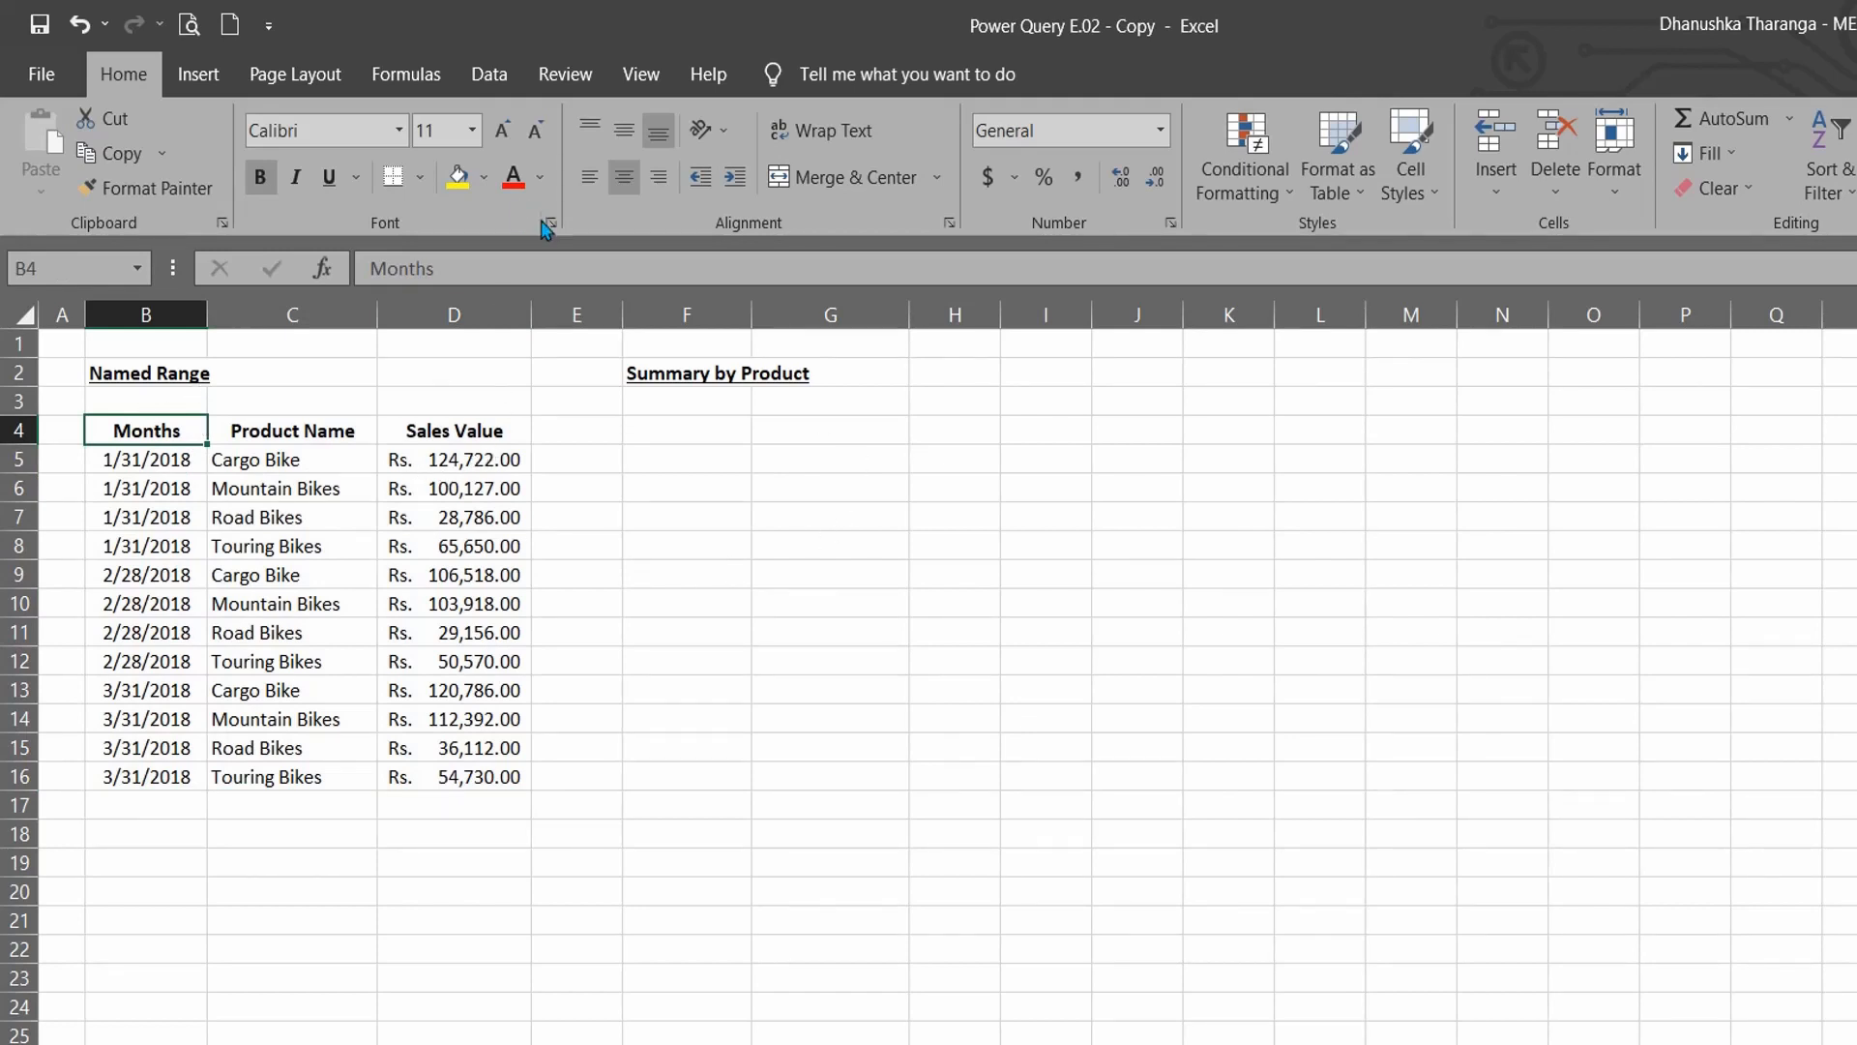
pyautogui.click(497, 78)
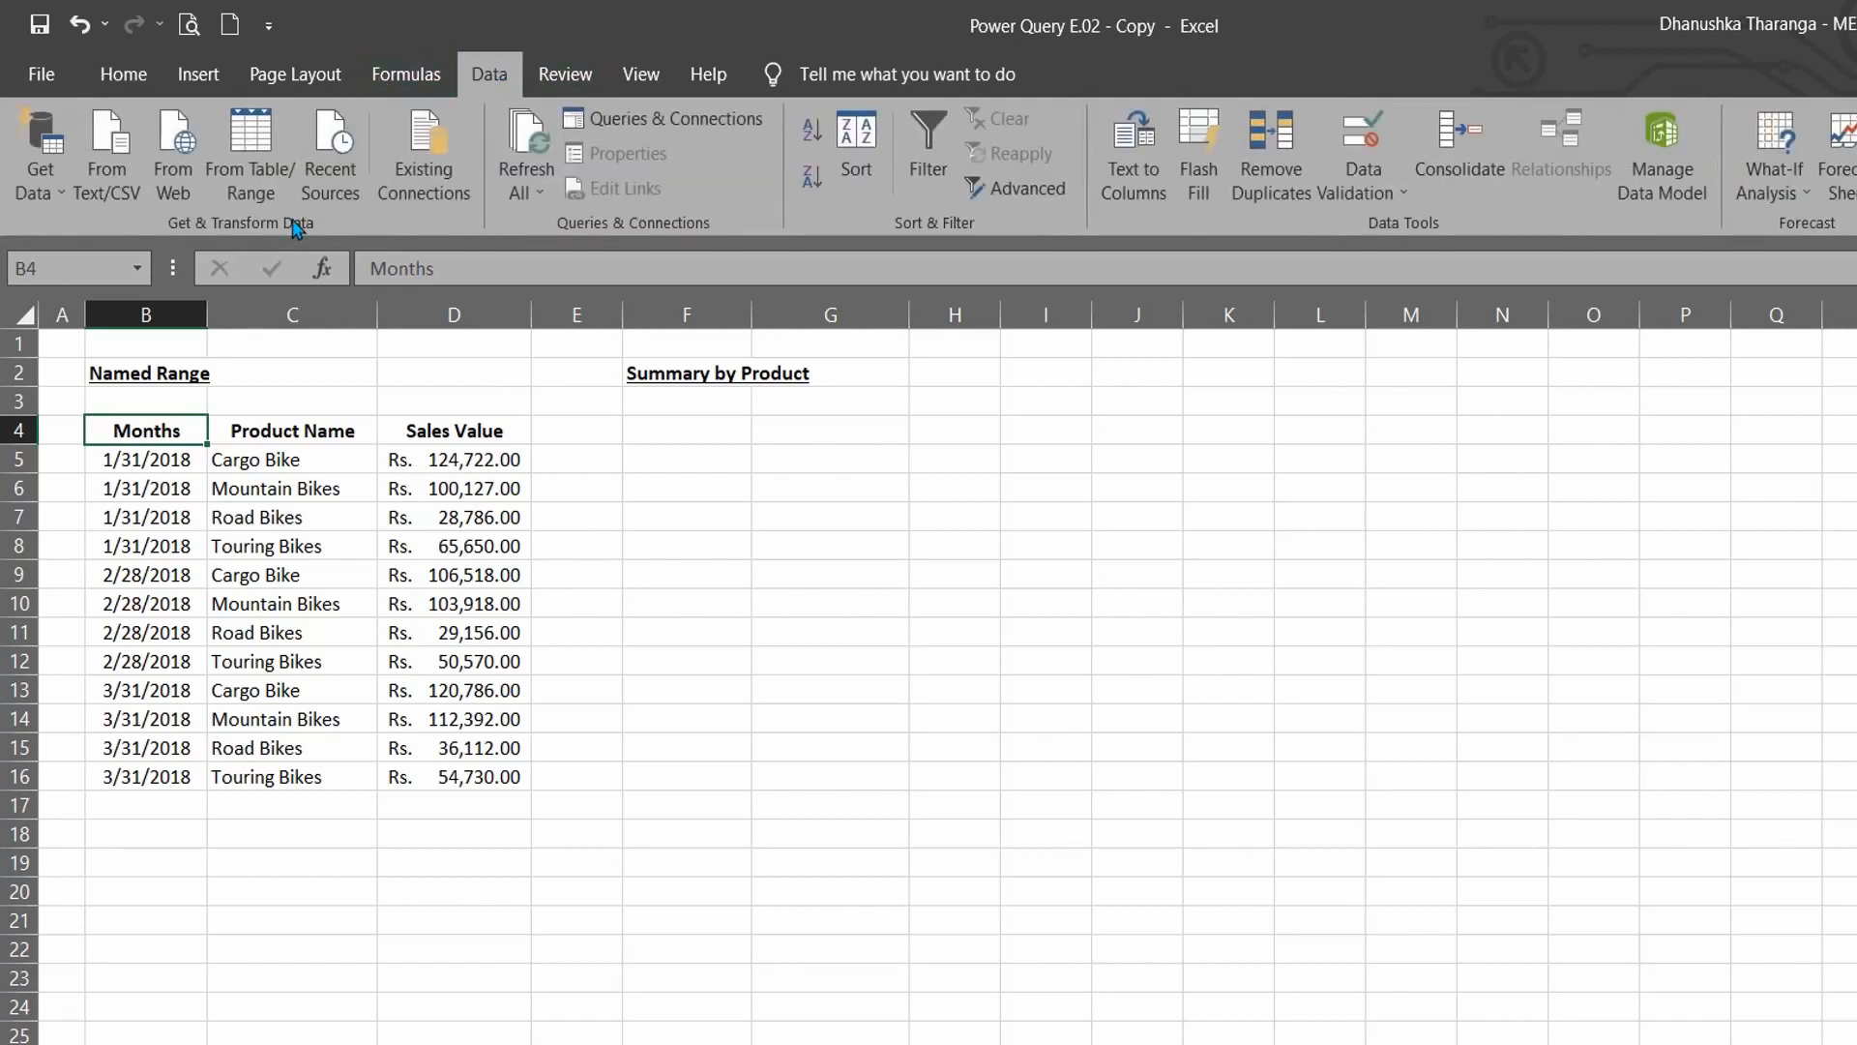
pyautogui.click(258, 189)
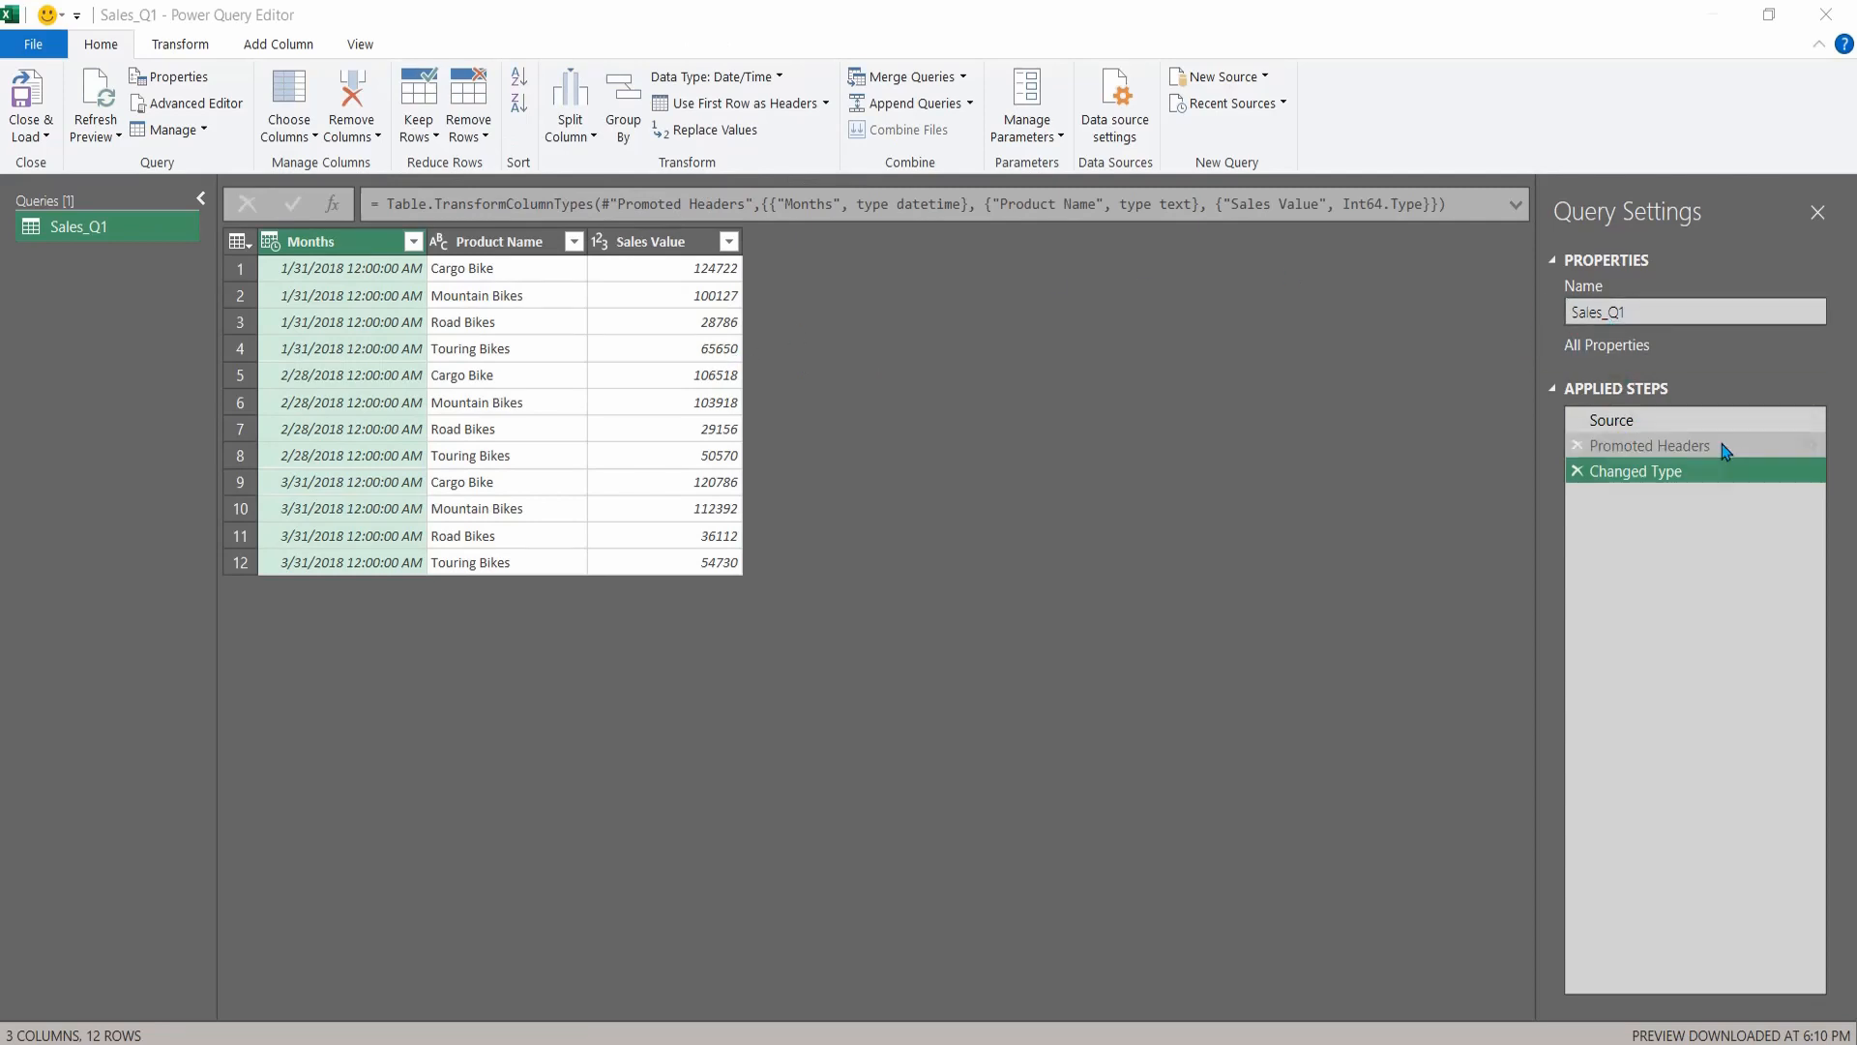
# Step: Delete the query's Changed Type and Promoted Headers steps, and use the first row as headers again
pyautogui.moveTo(1660, 445); pyautogui.dragTo(1662, 474)
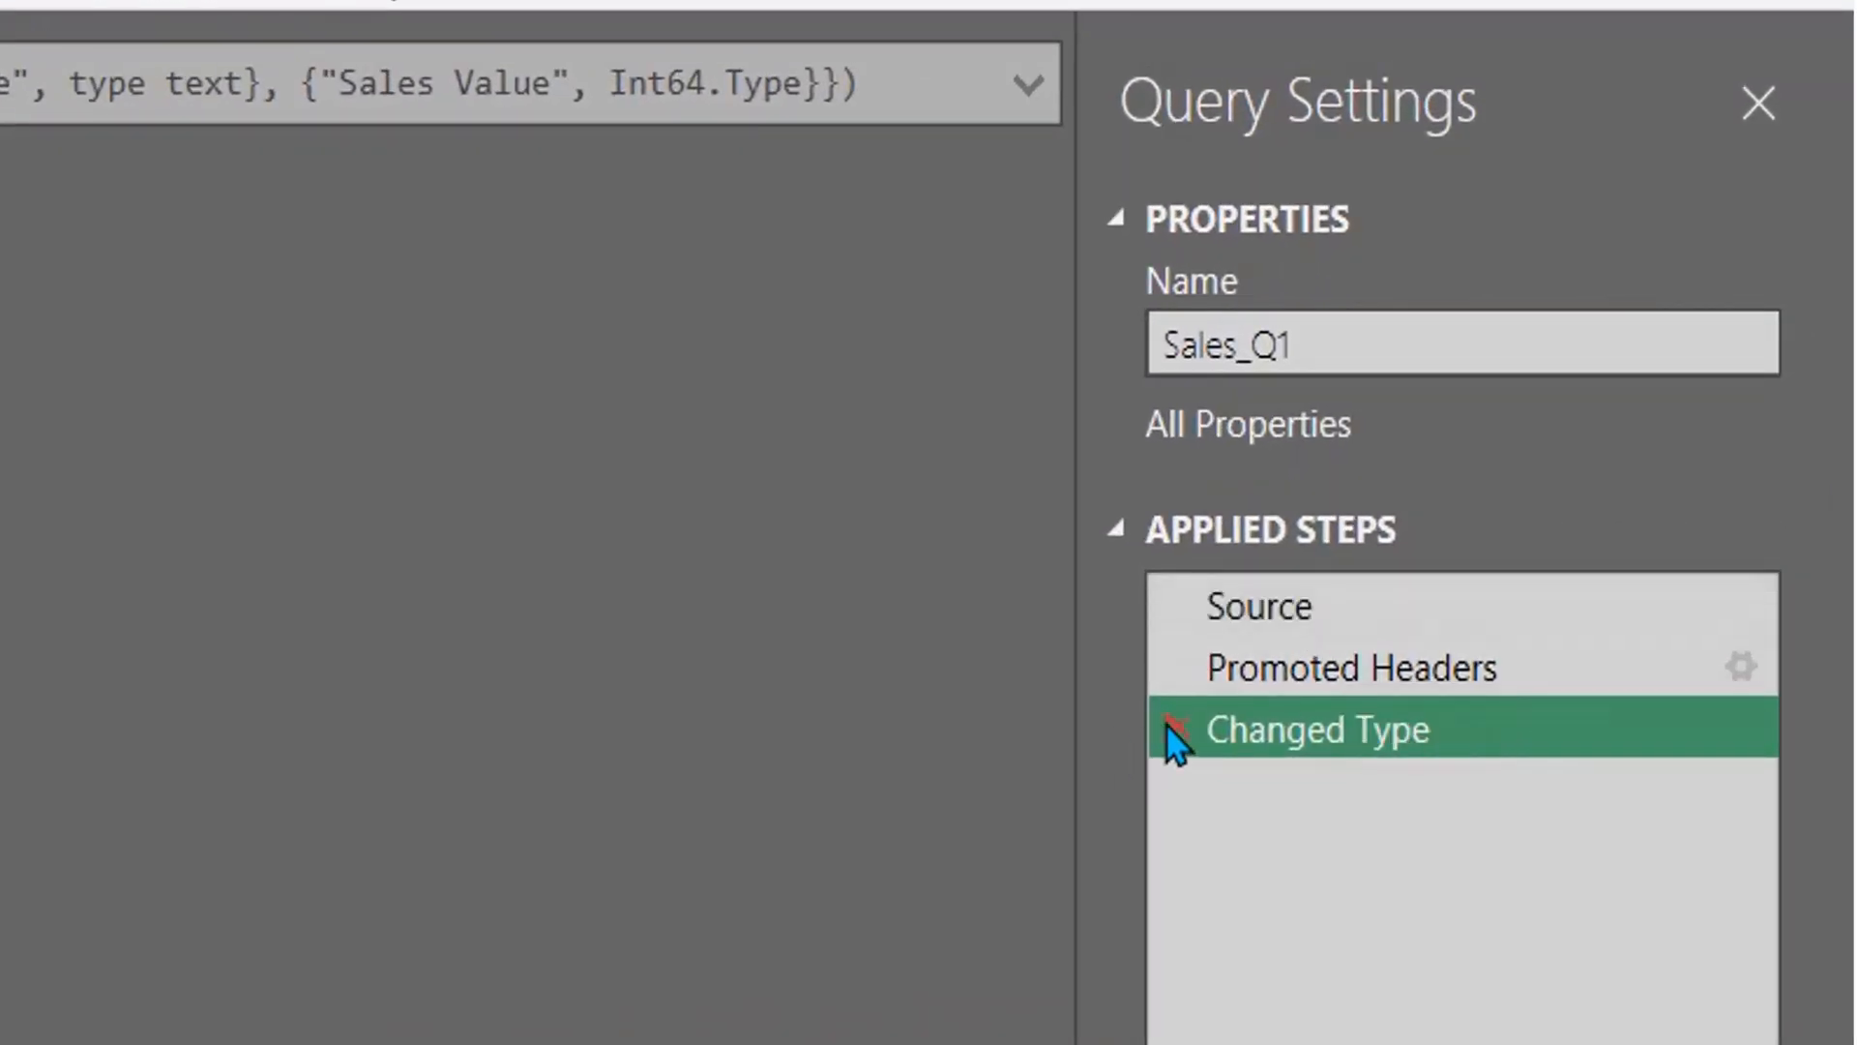
pyautogui.click(1187, 745)
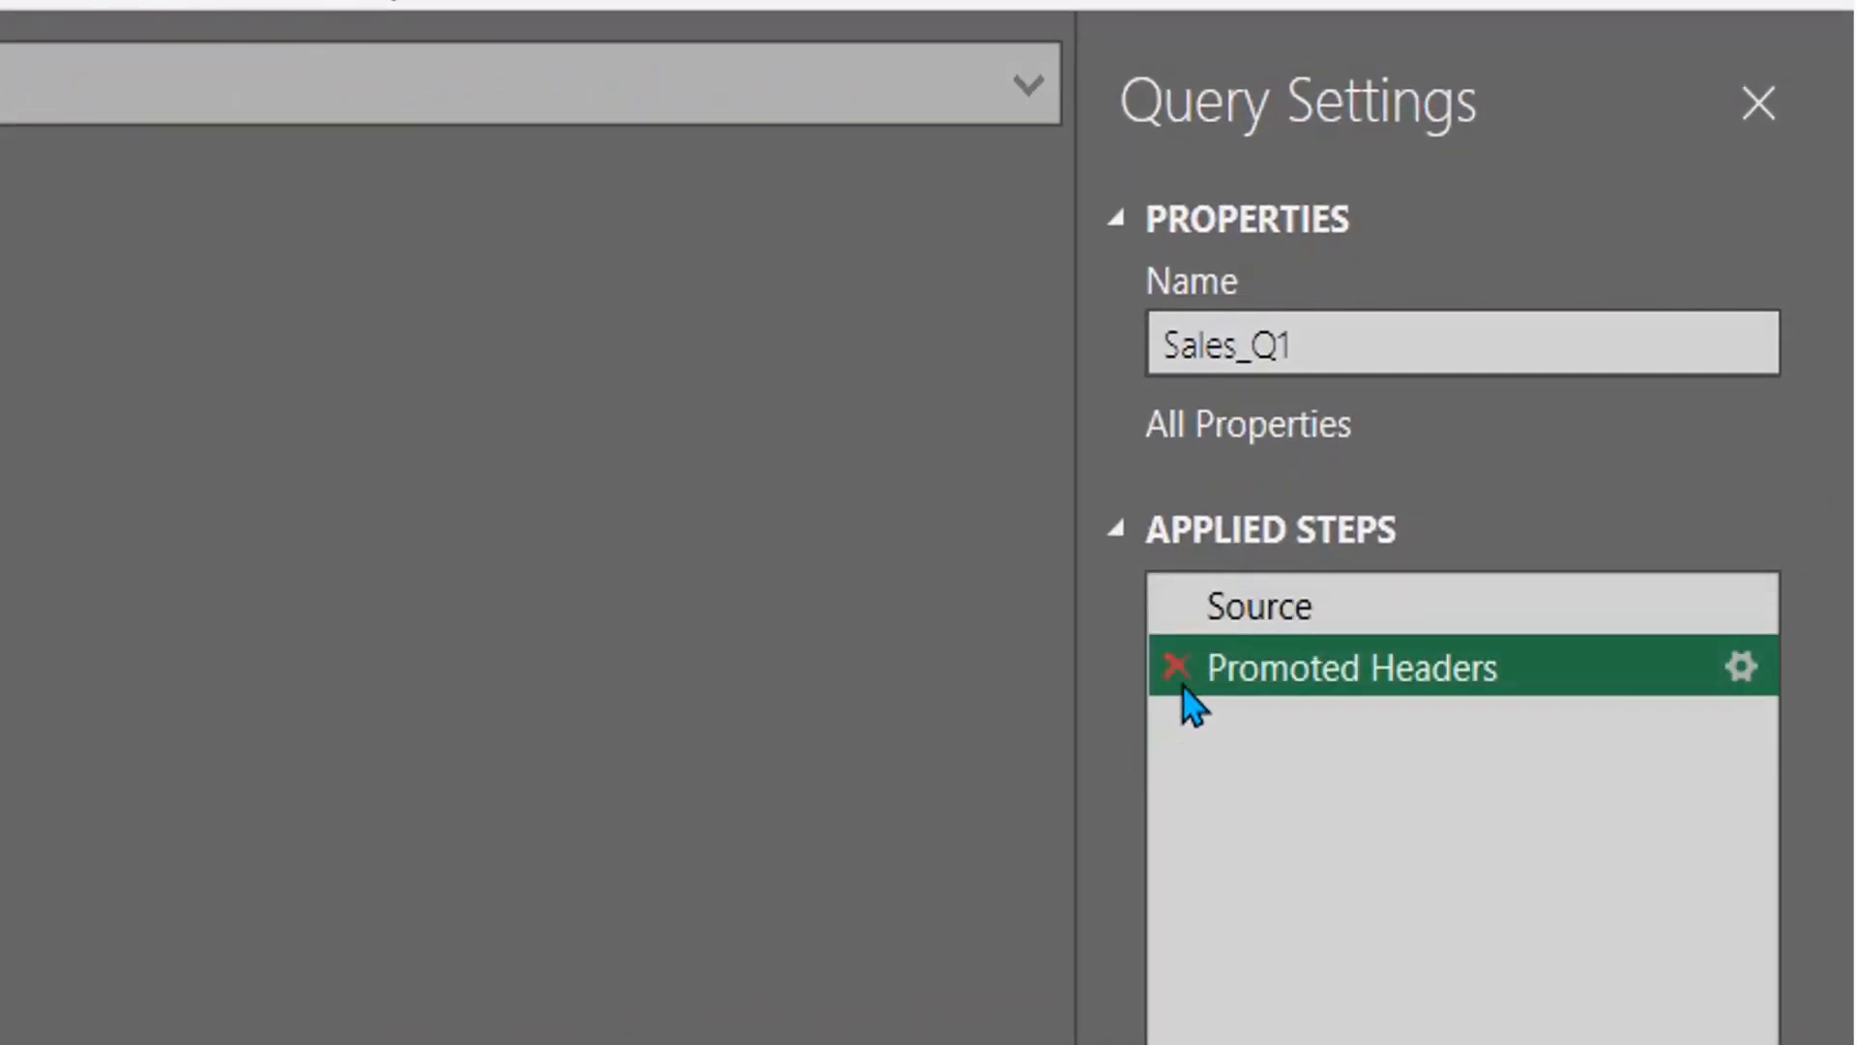
pyautogui.click(1173, 668)
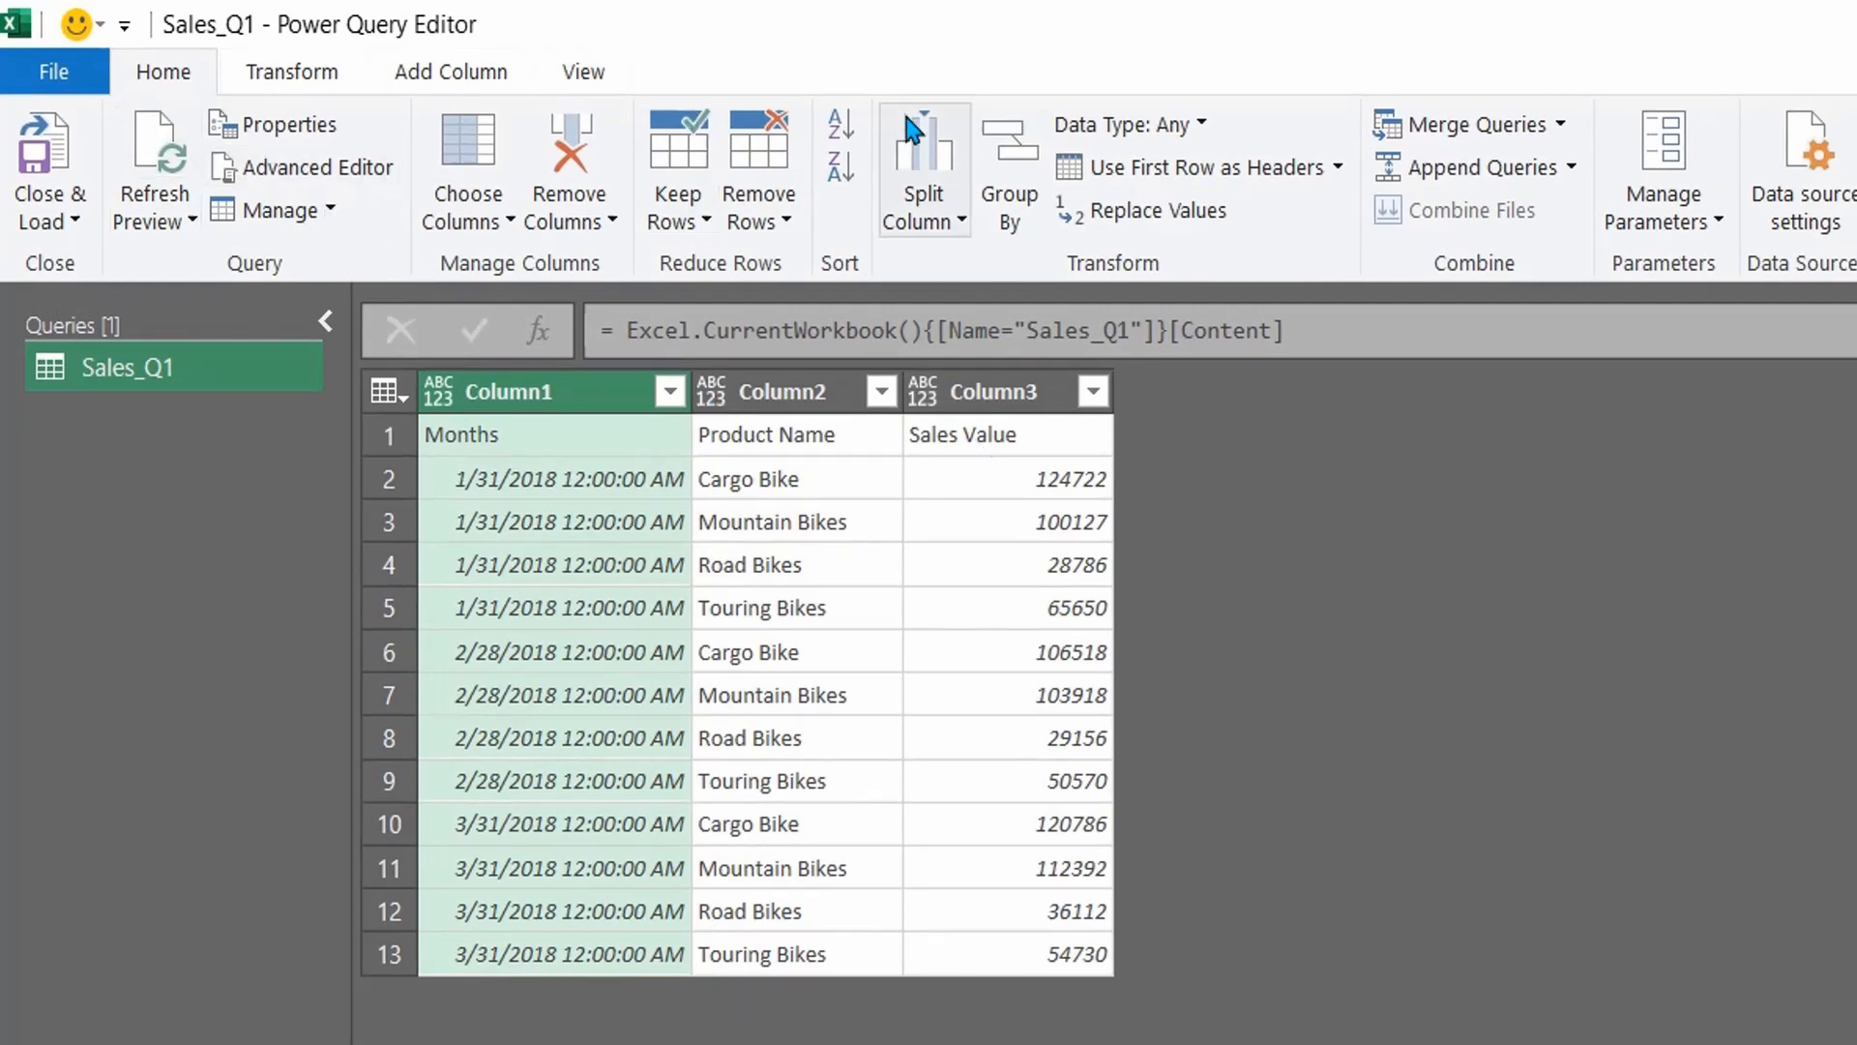
pyautogui.click(1153, 180)
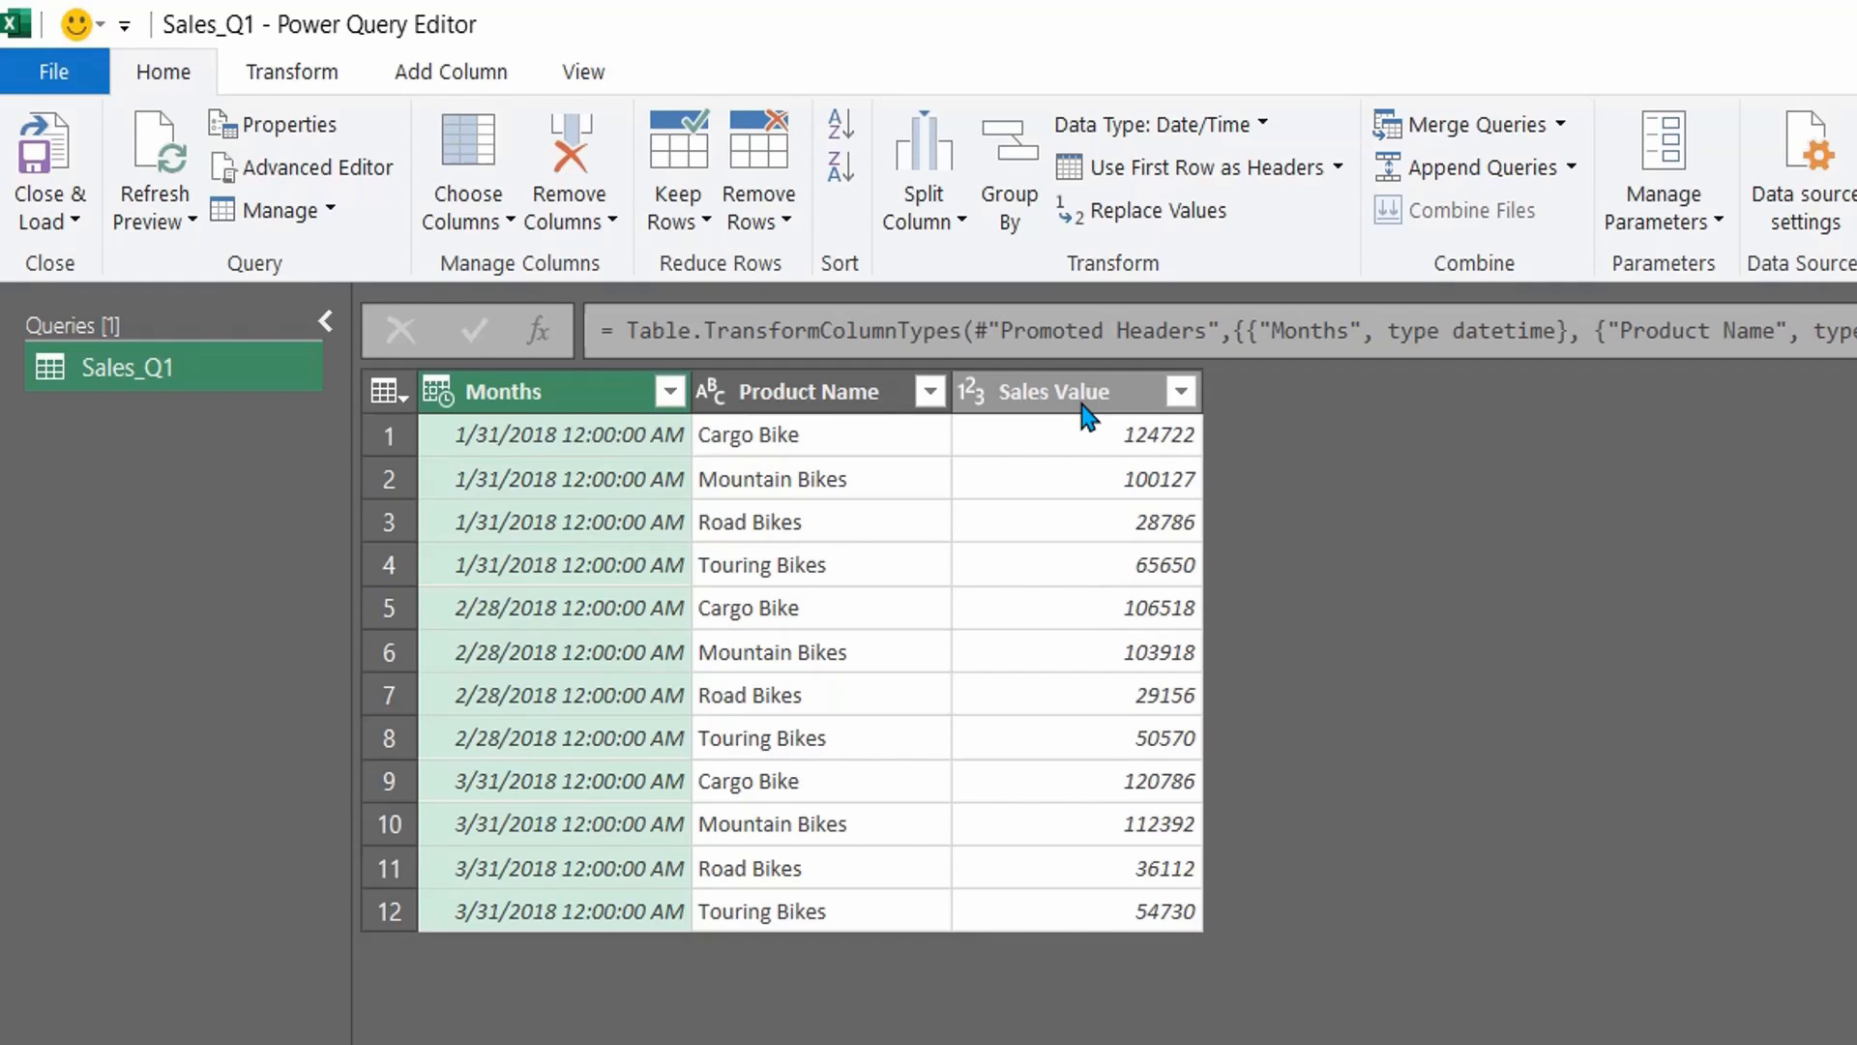
# Step: Remove all columns from the query except Product Name
pyautogui.click(854, 397)
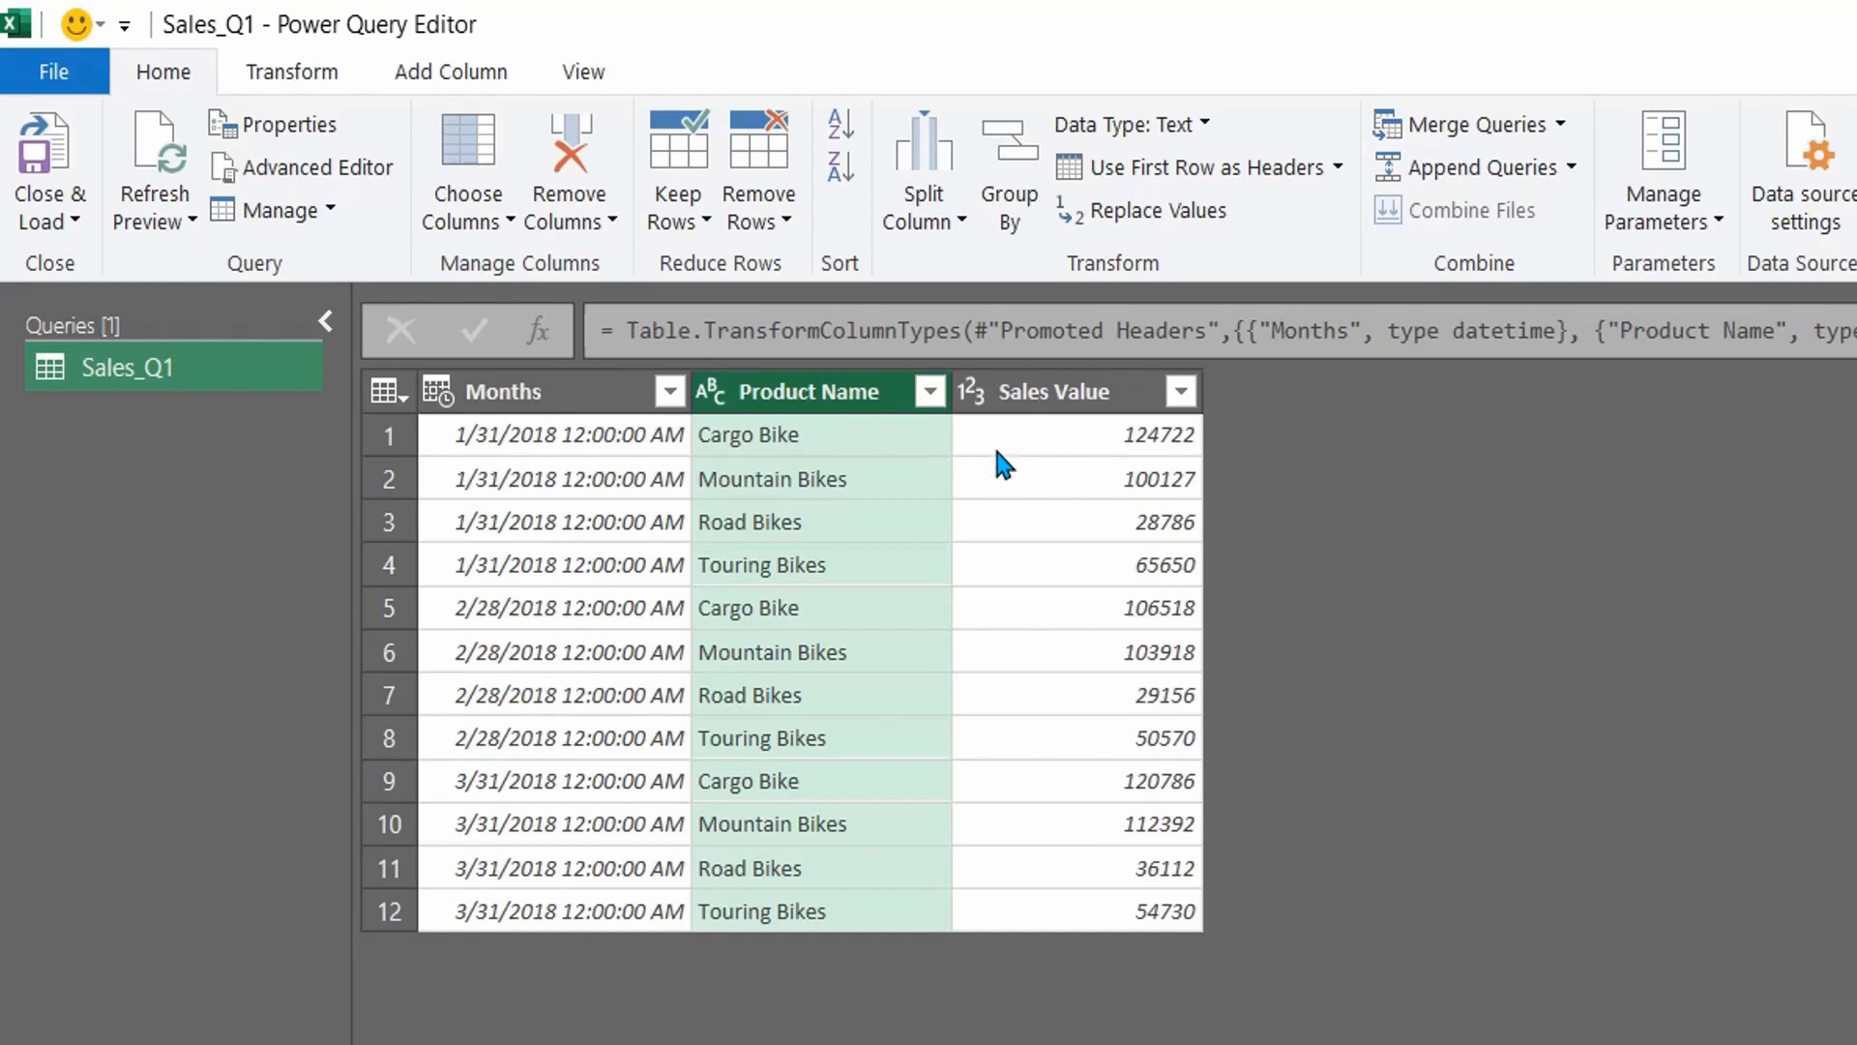
pyautogui.rightClick(810, 410)
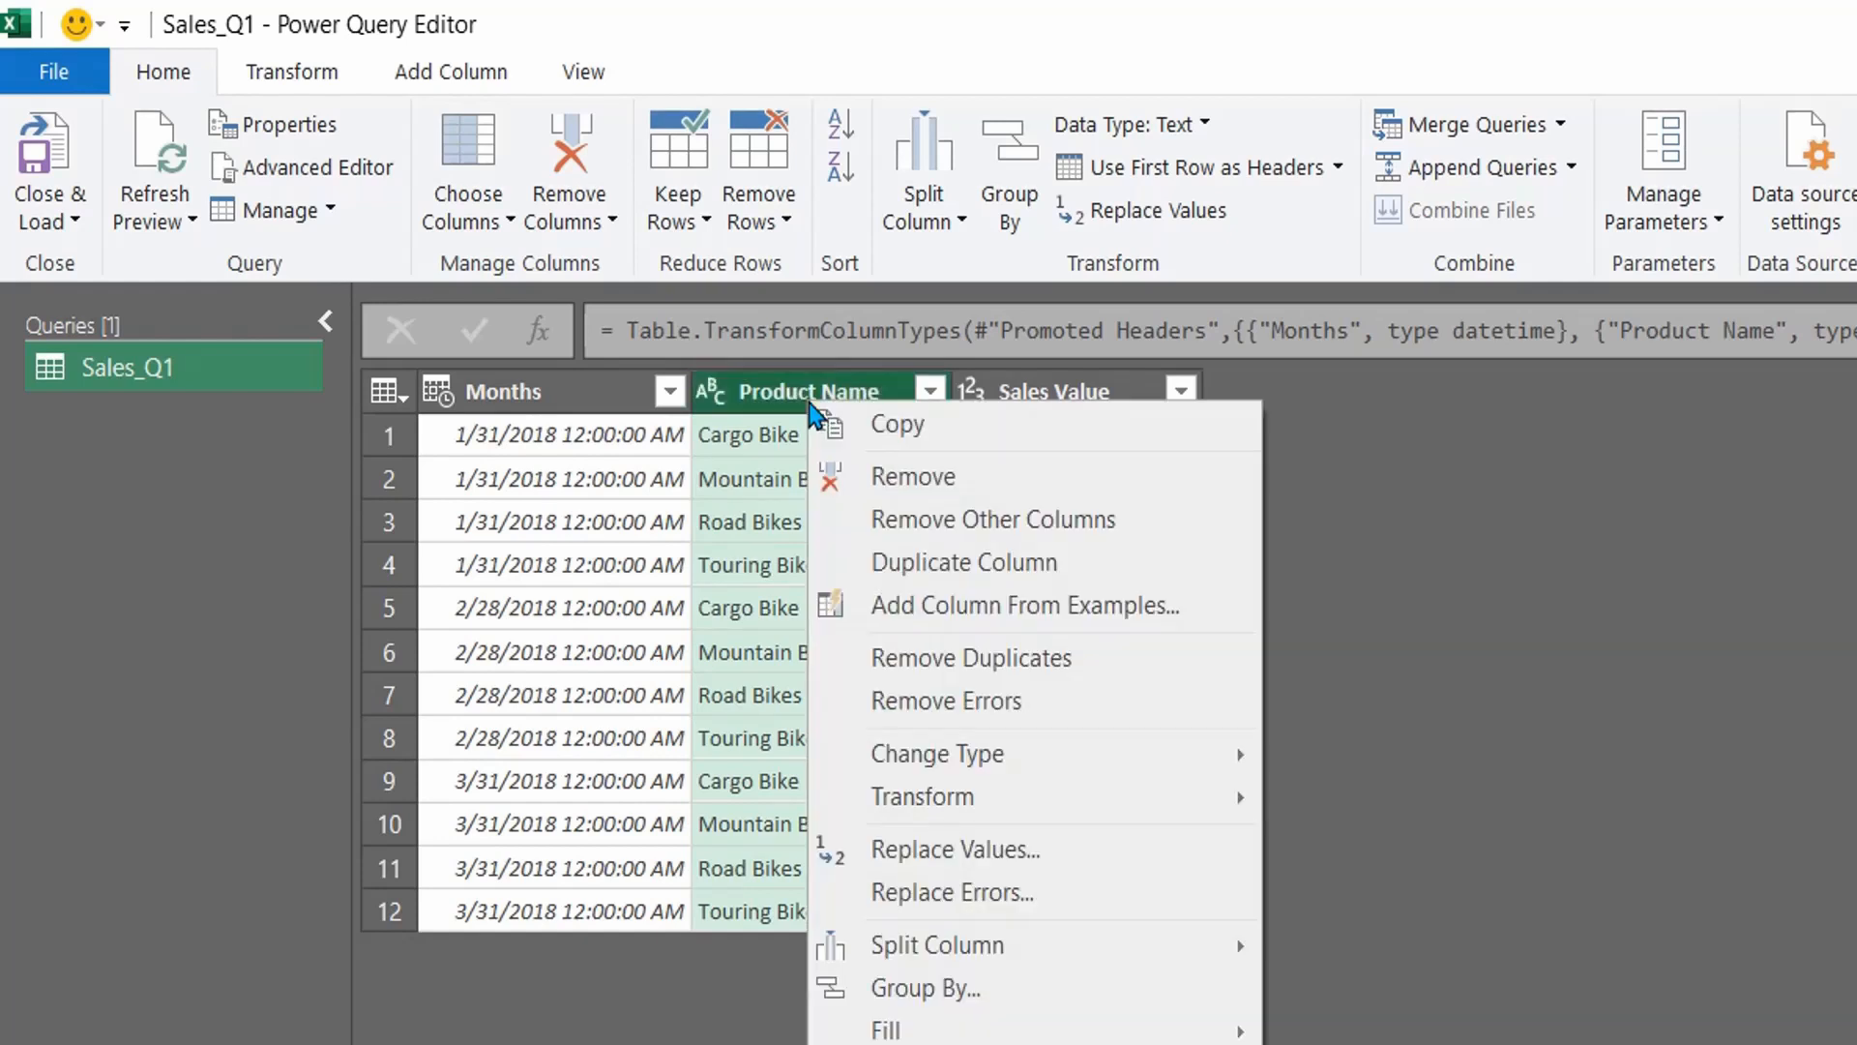
pyautogui.click(983, 530)
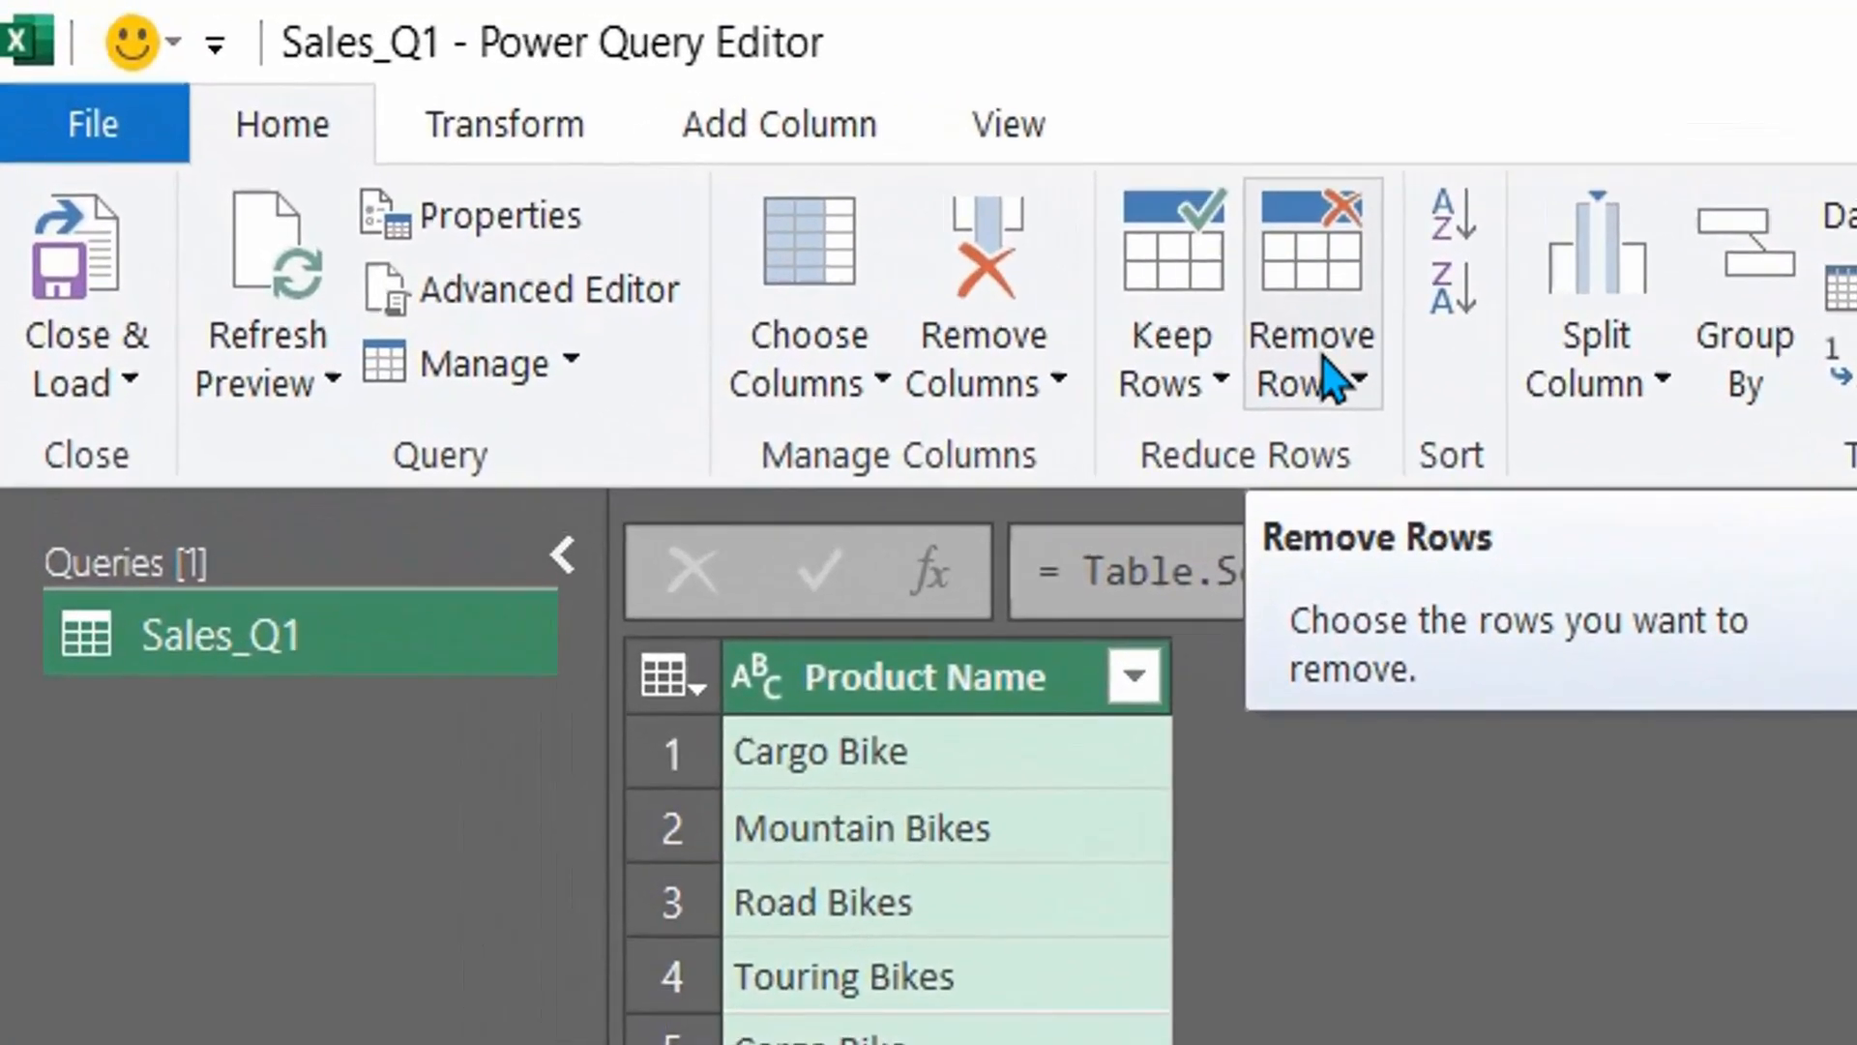
# Step: Remove the duplicate rows from the Product Name column
pyautogui.click(777, 222)
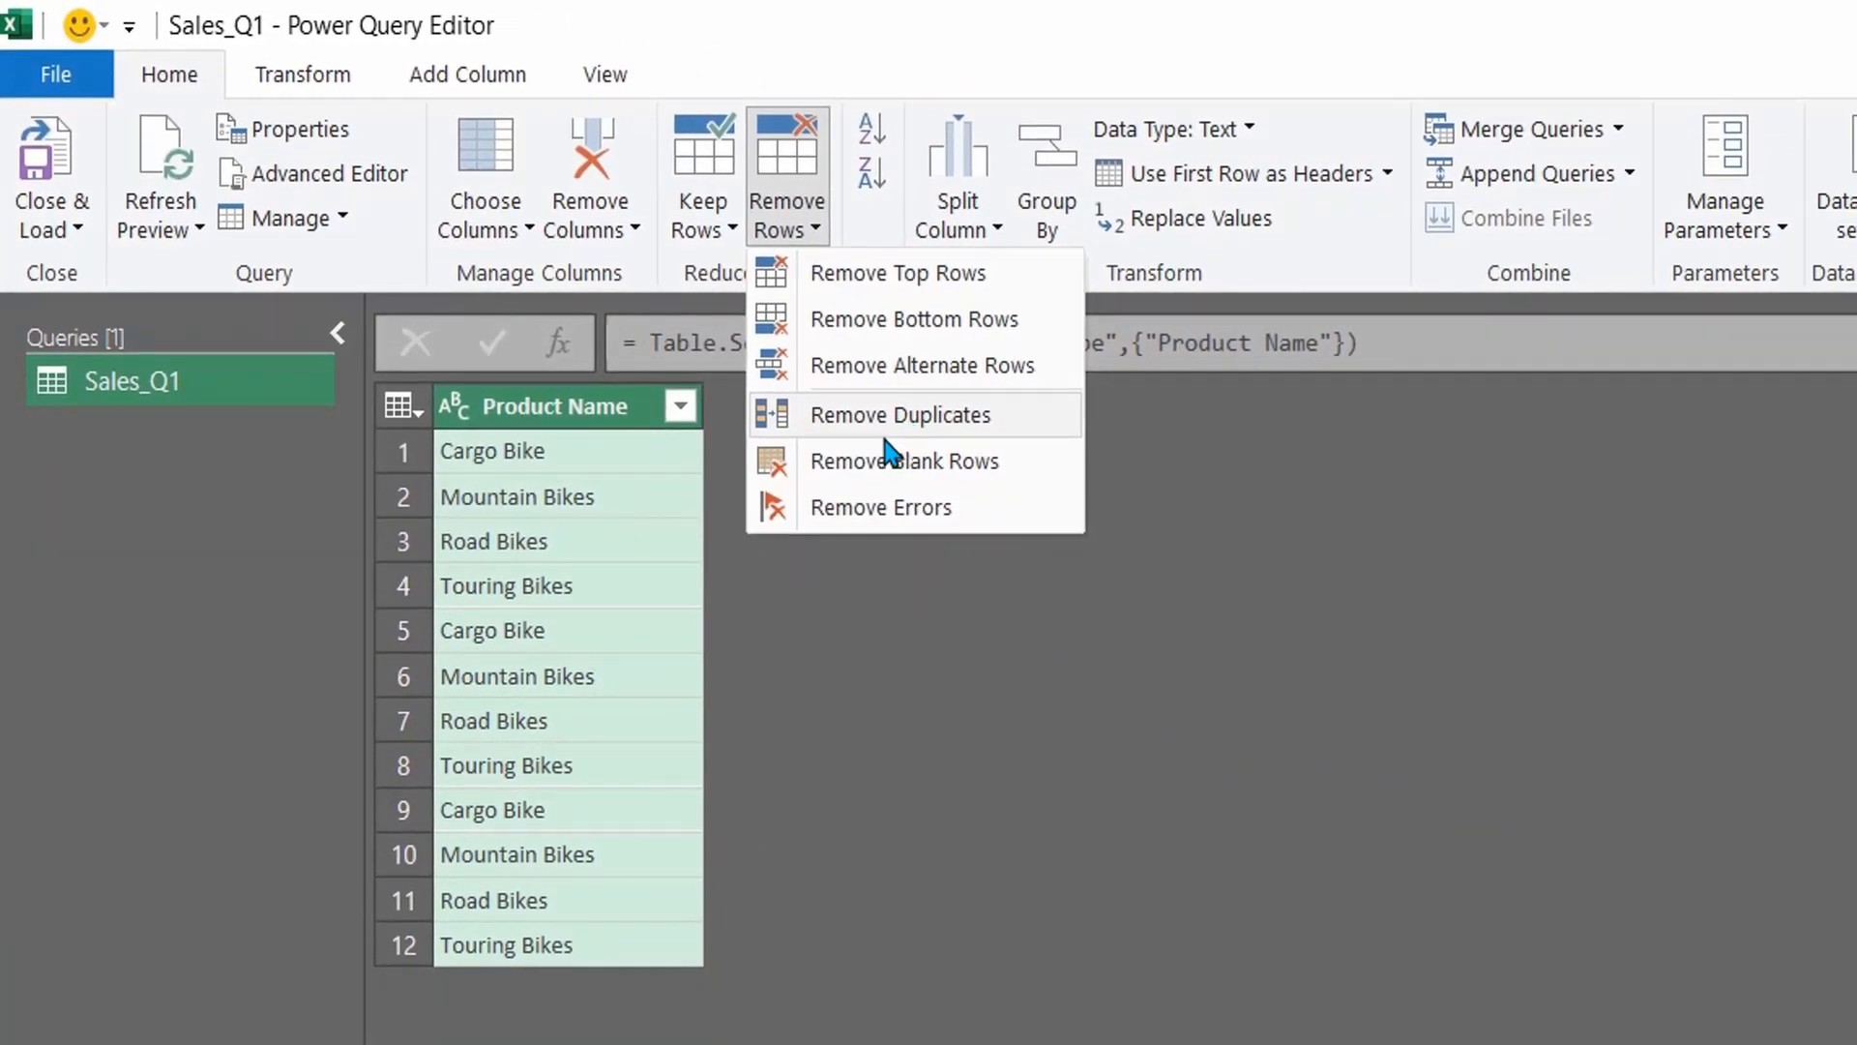
pyautogui.rightClick(546, 411)
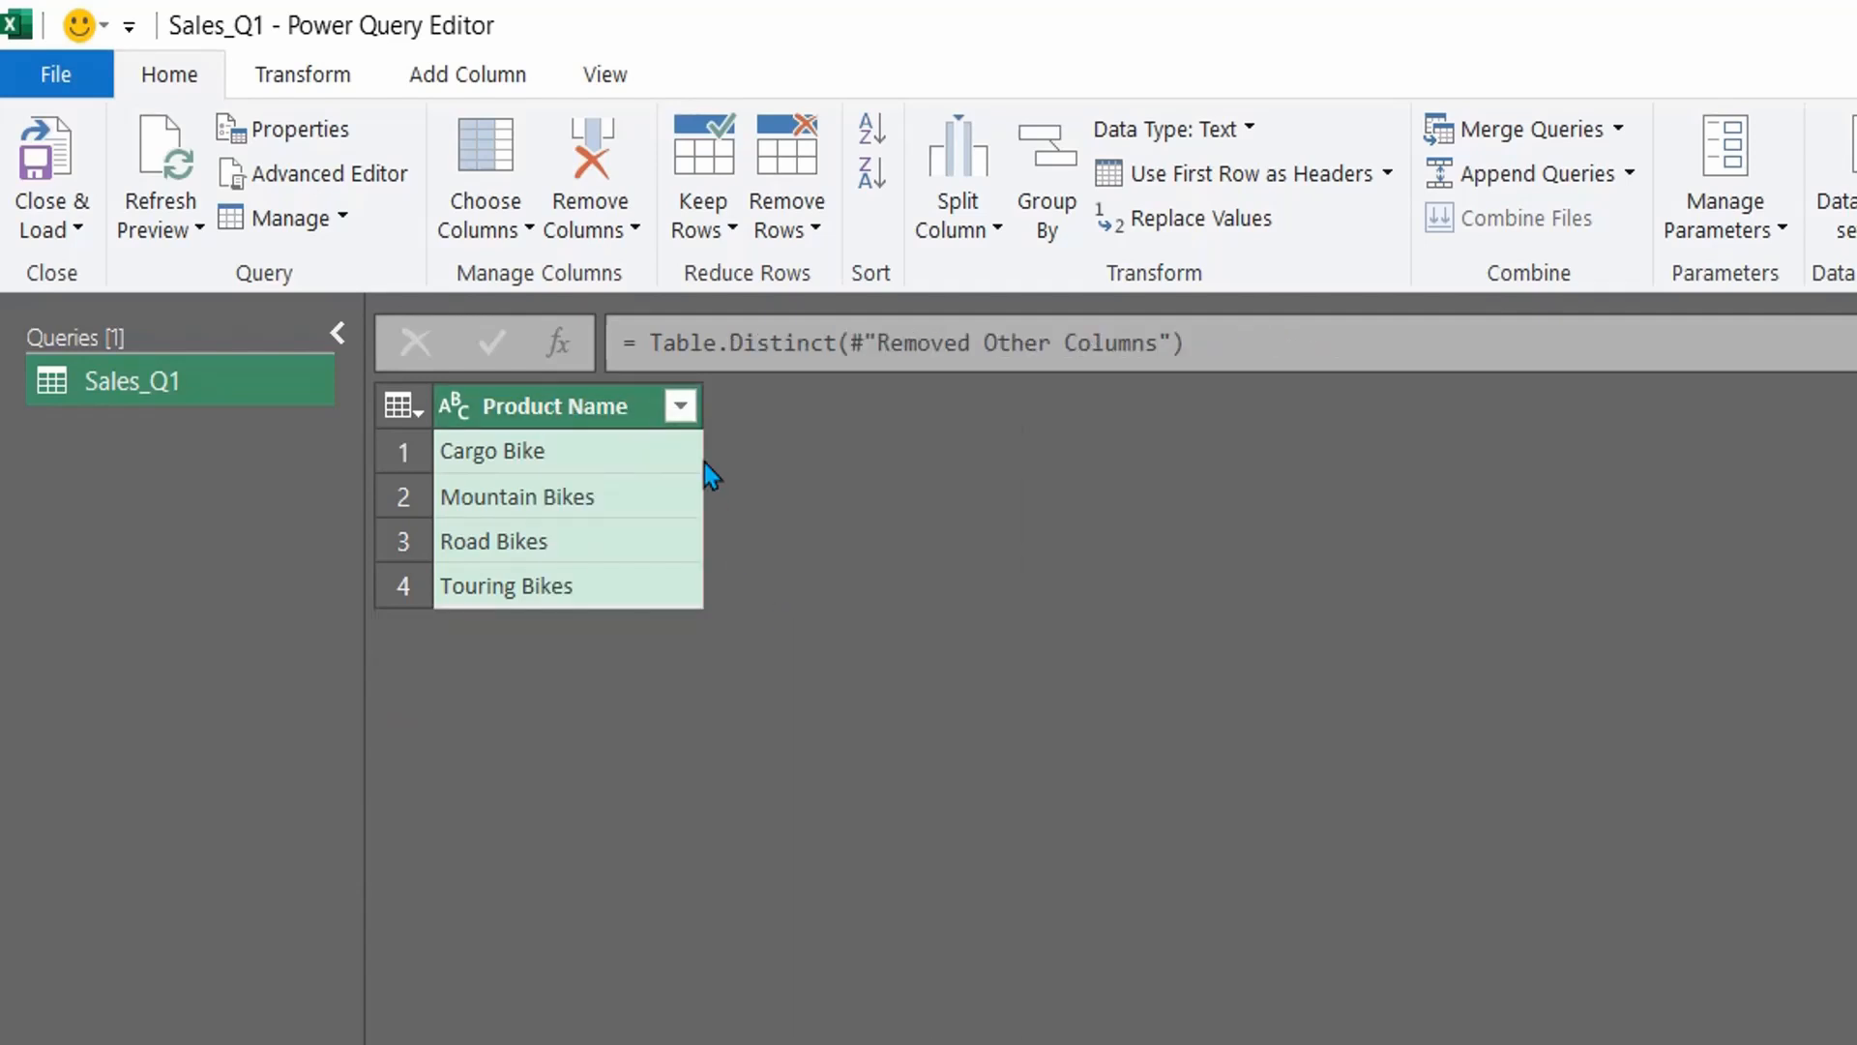
pyautogui.click(549, 437)
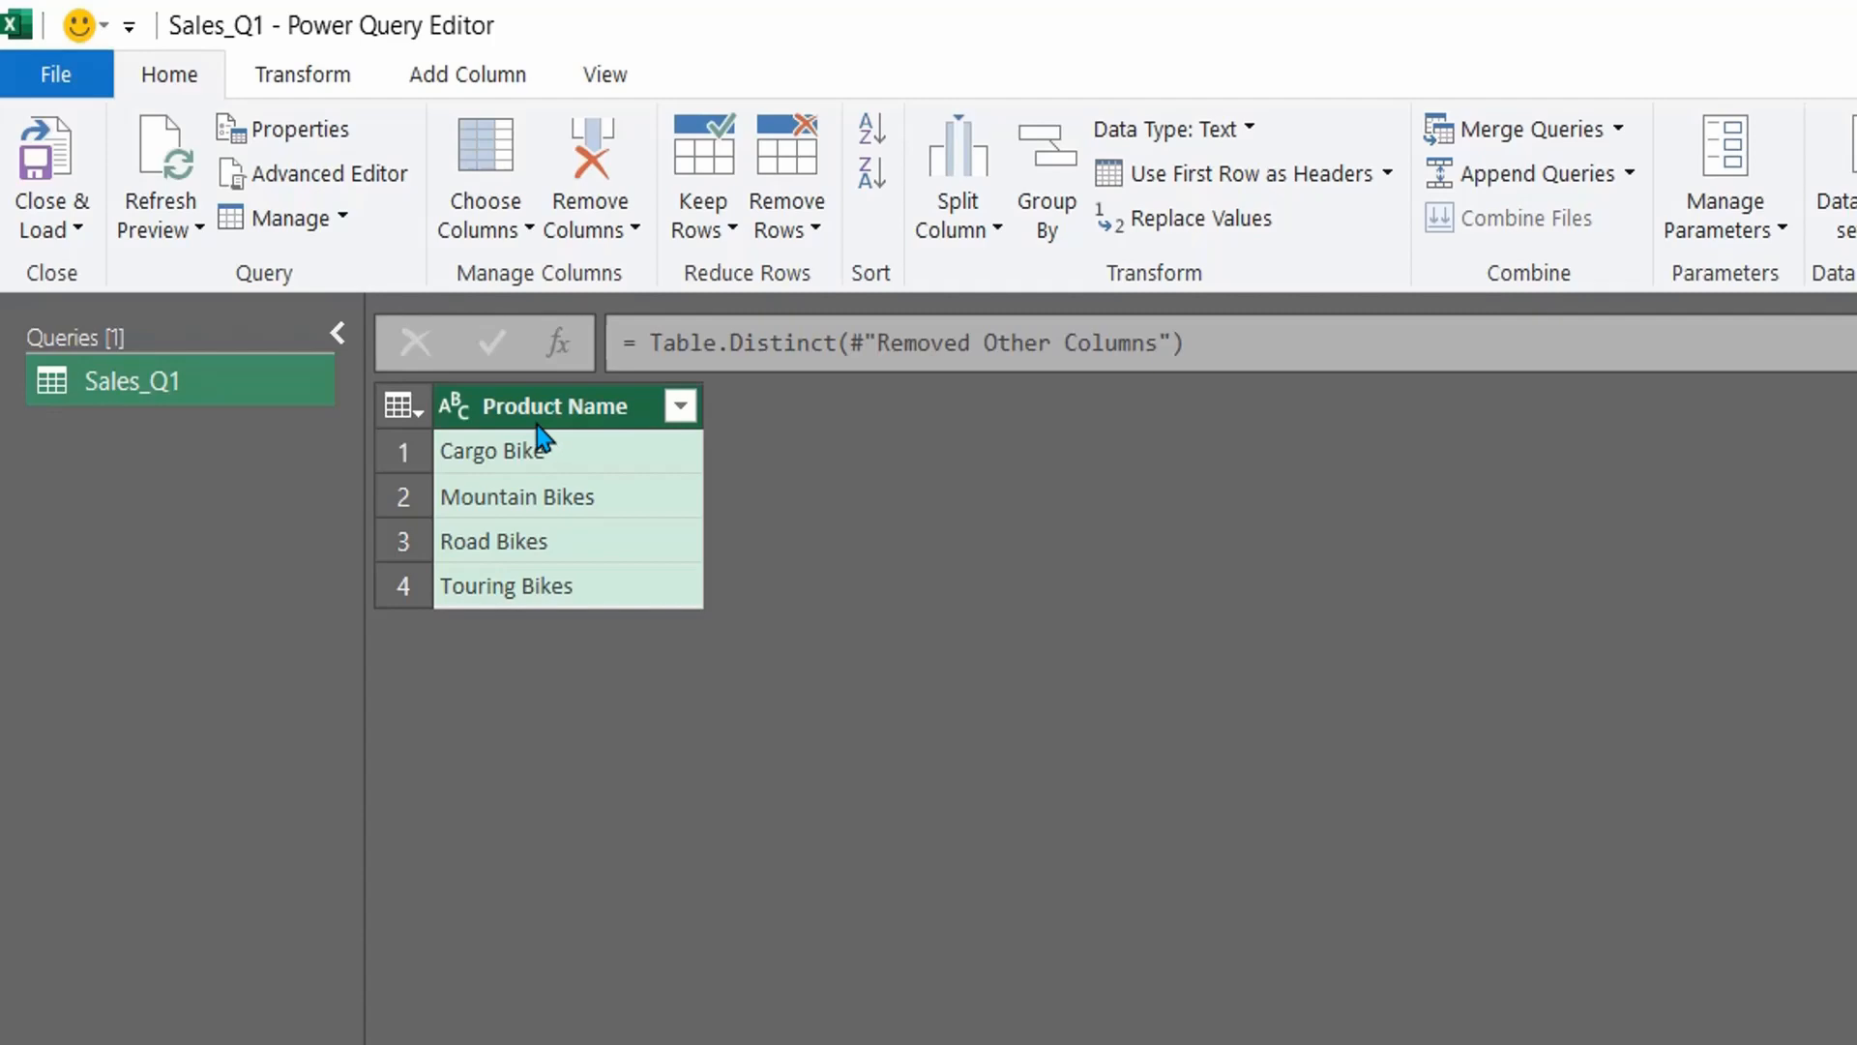
# Step: Close the query and load it as a table into cell F4 of the existing Q1 Sales worksheet
pyautogui.click(29, 232)
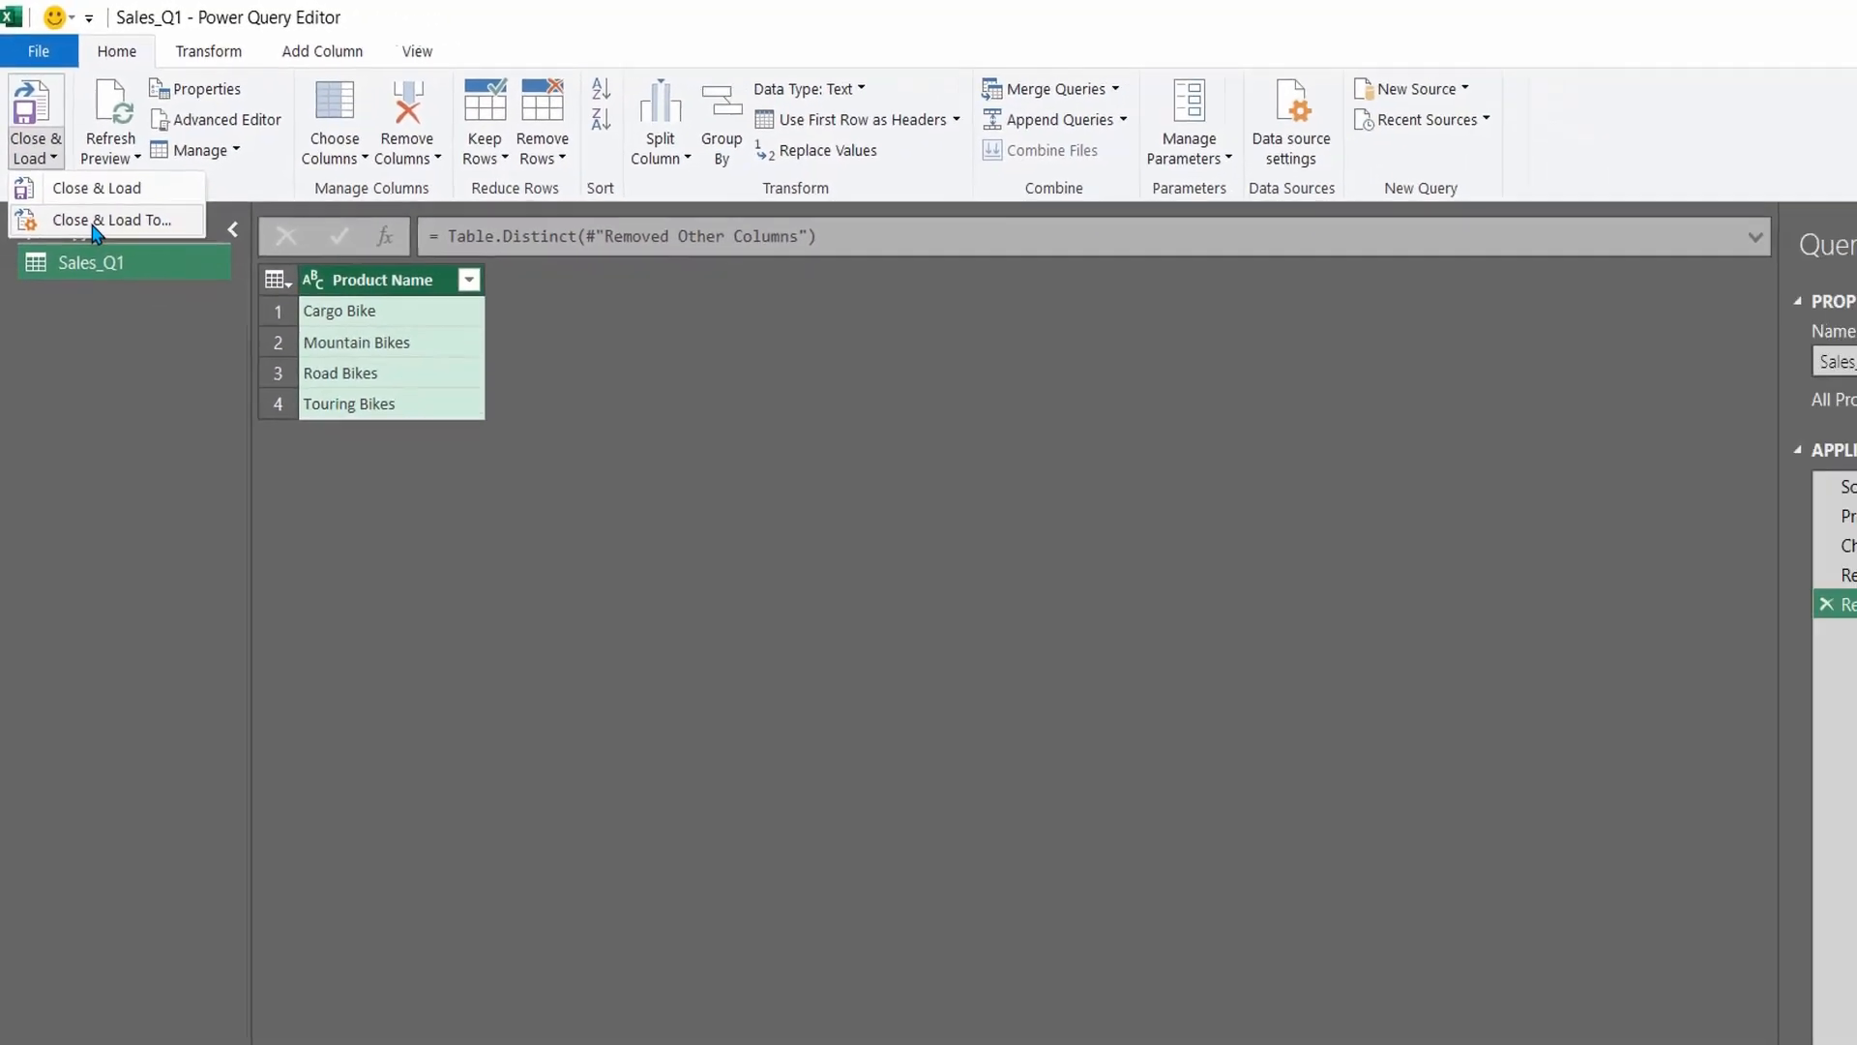
pyautogui.click(87, 192)
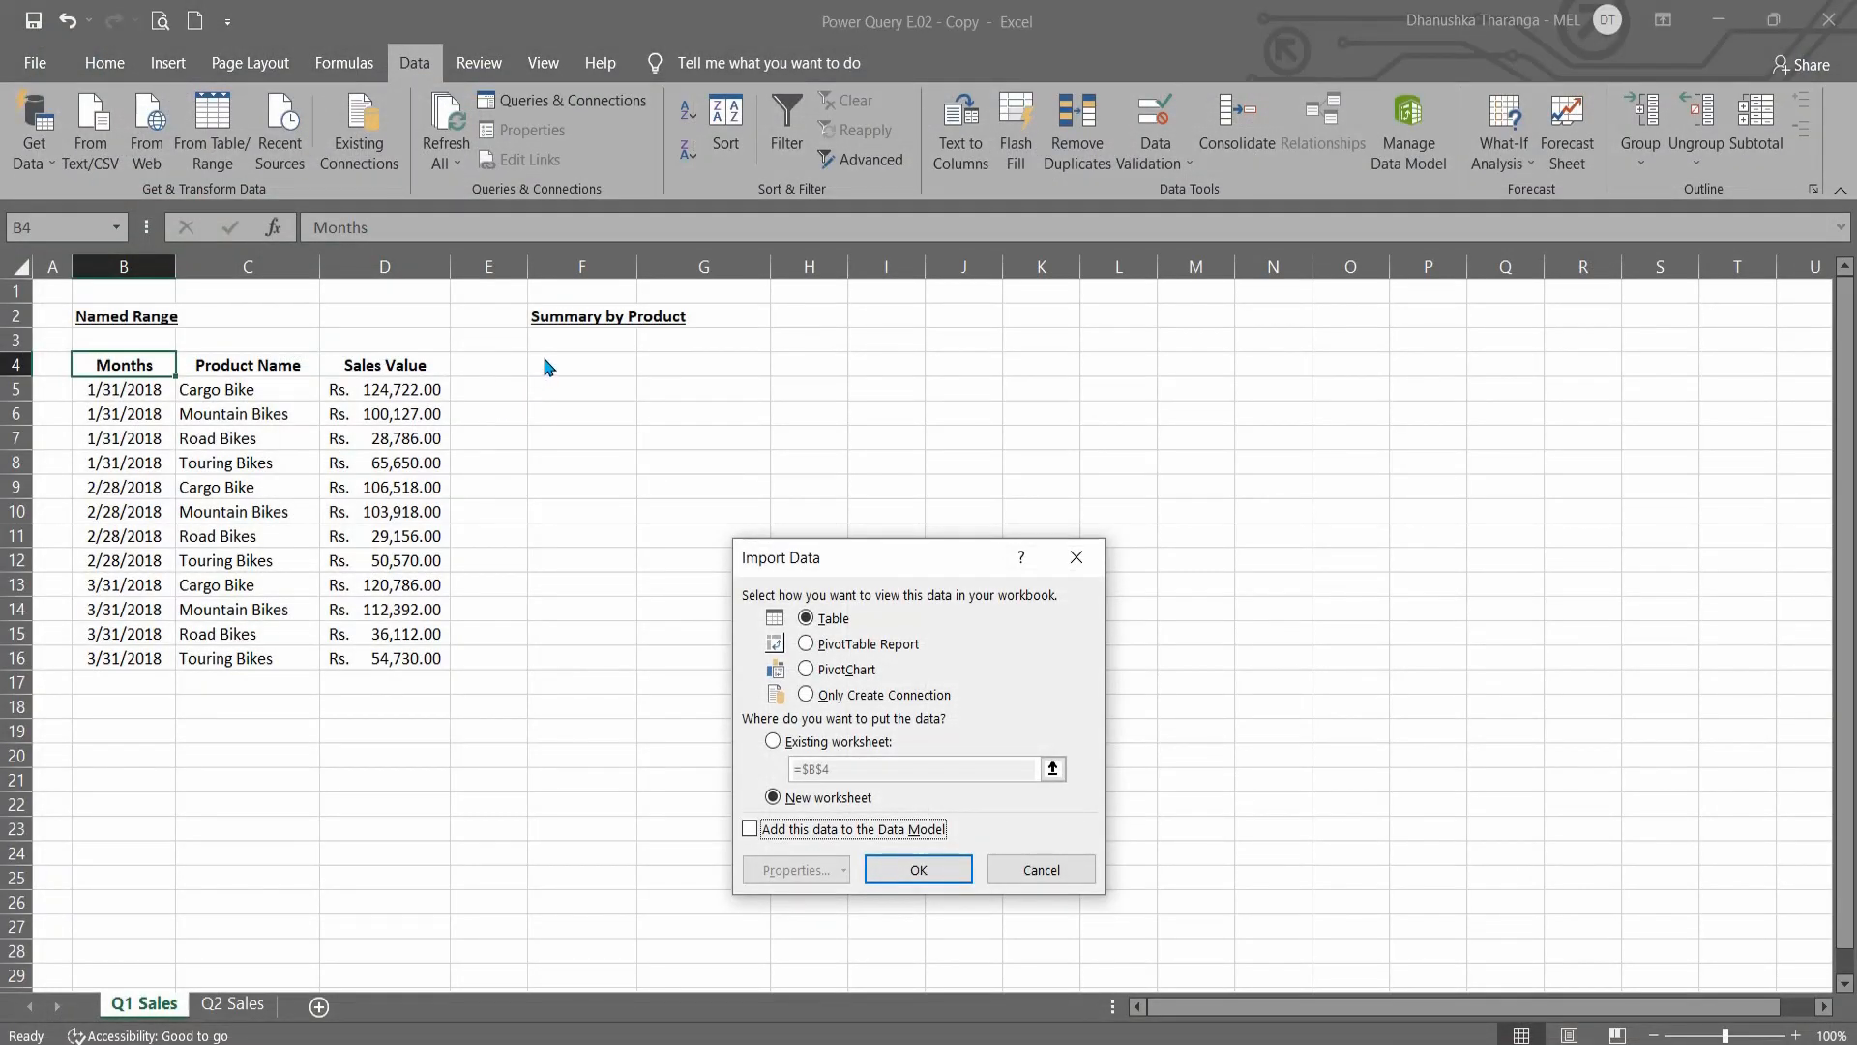
pyautogui.click(780, 745)
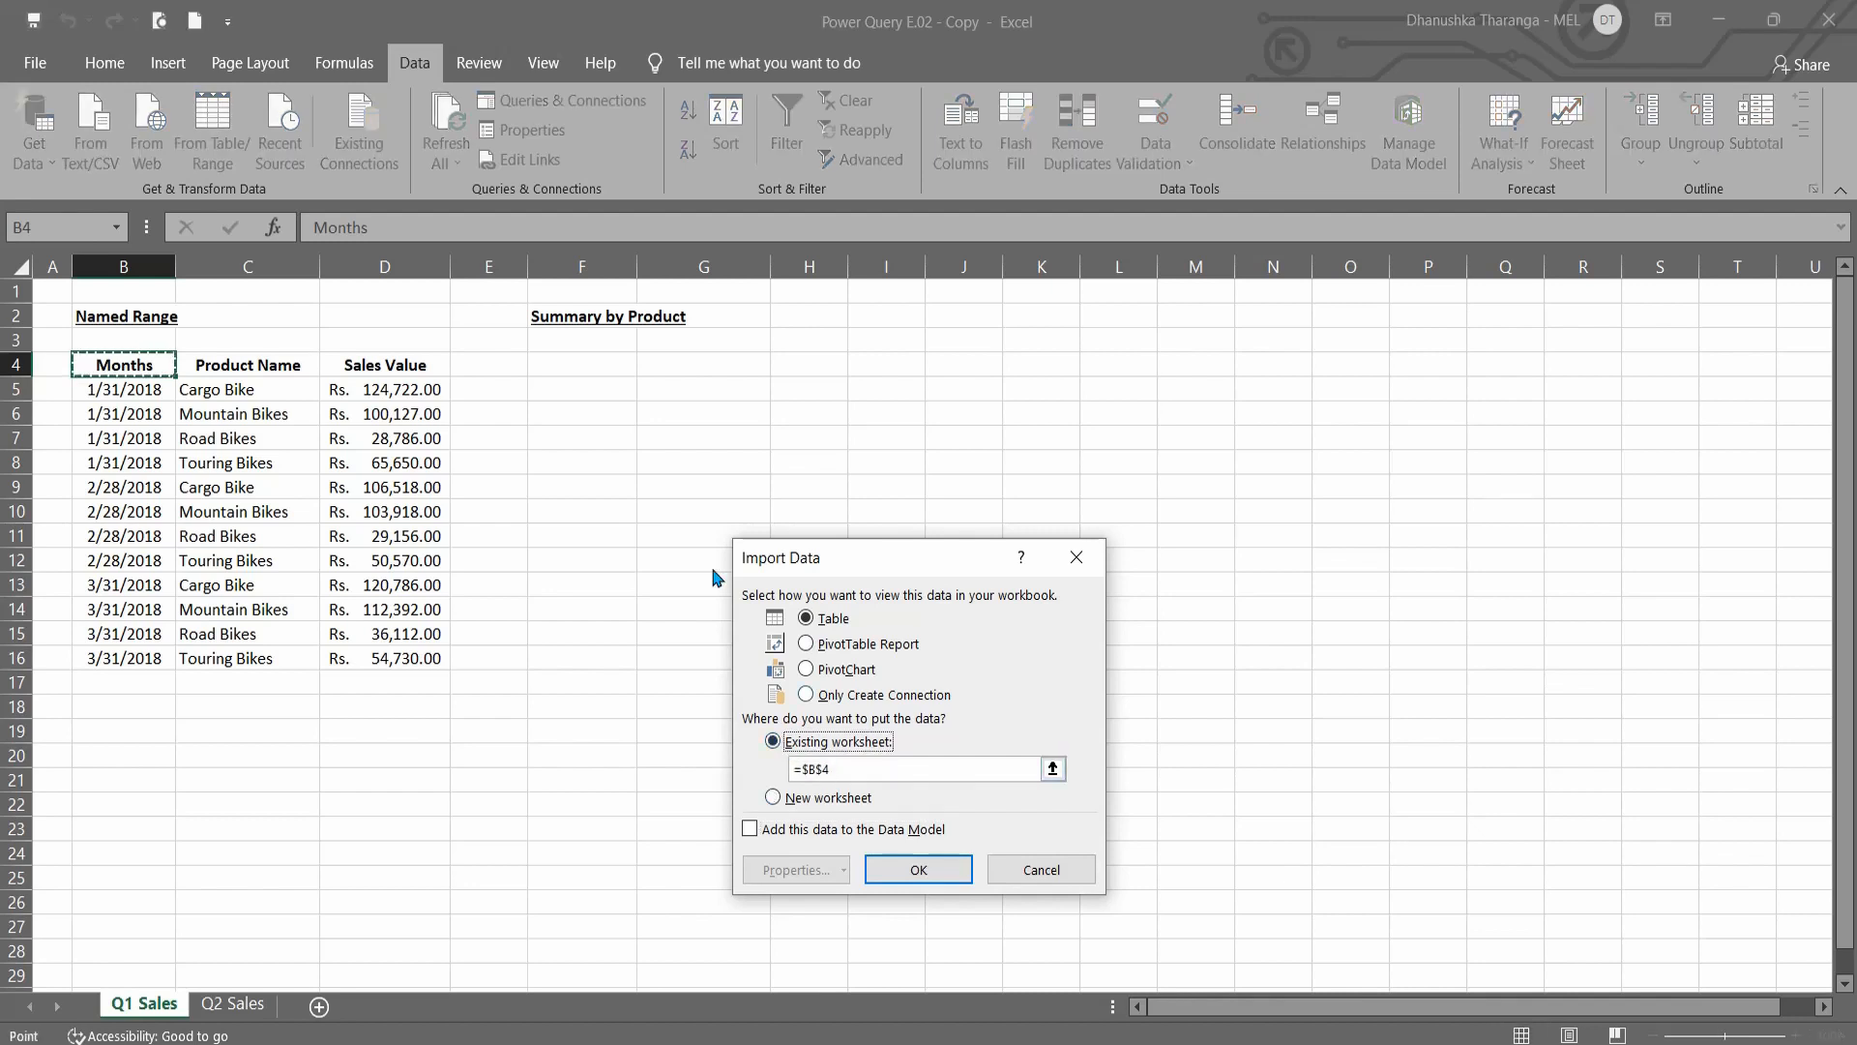
pyautogui.click(557, 364)
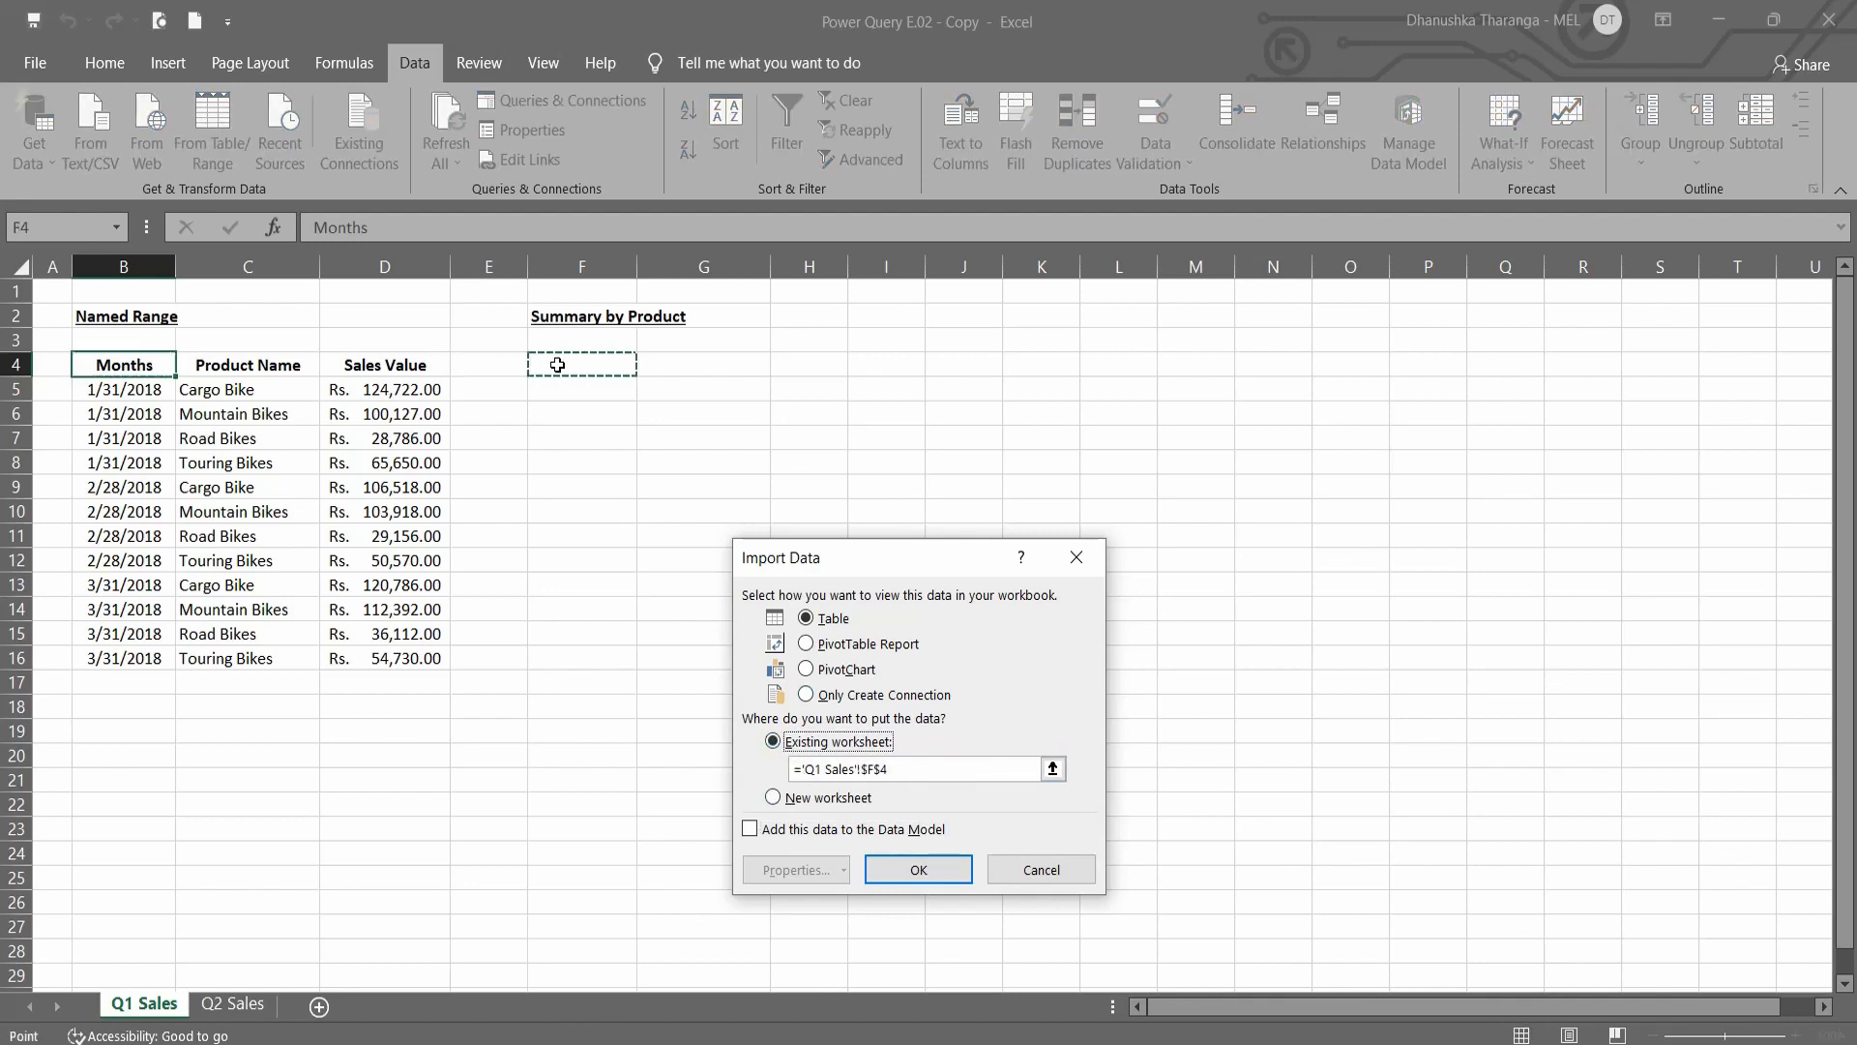
pyautogui.click(956, 869)
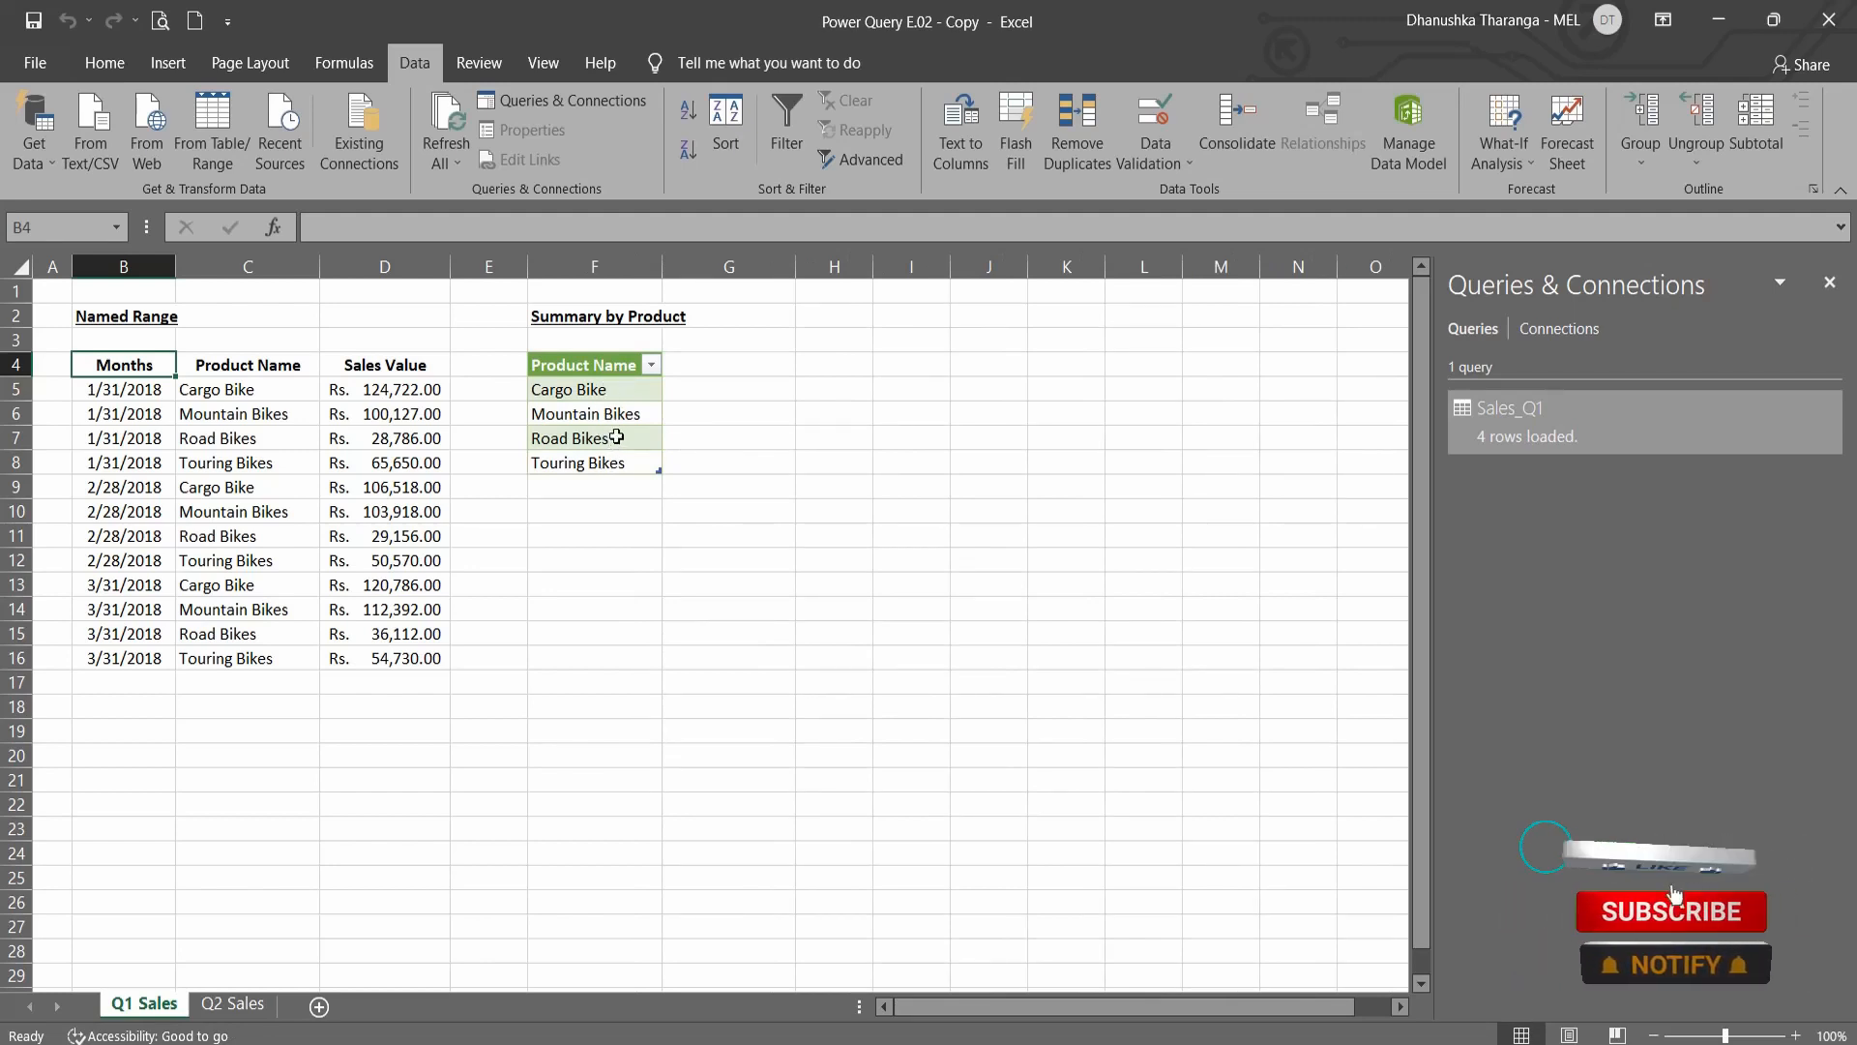
# Step: Add a Turnover column to the product table by entering the header in cell G4
pyautogui.click(705, 362)
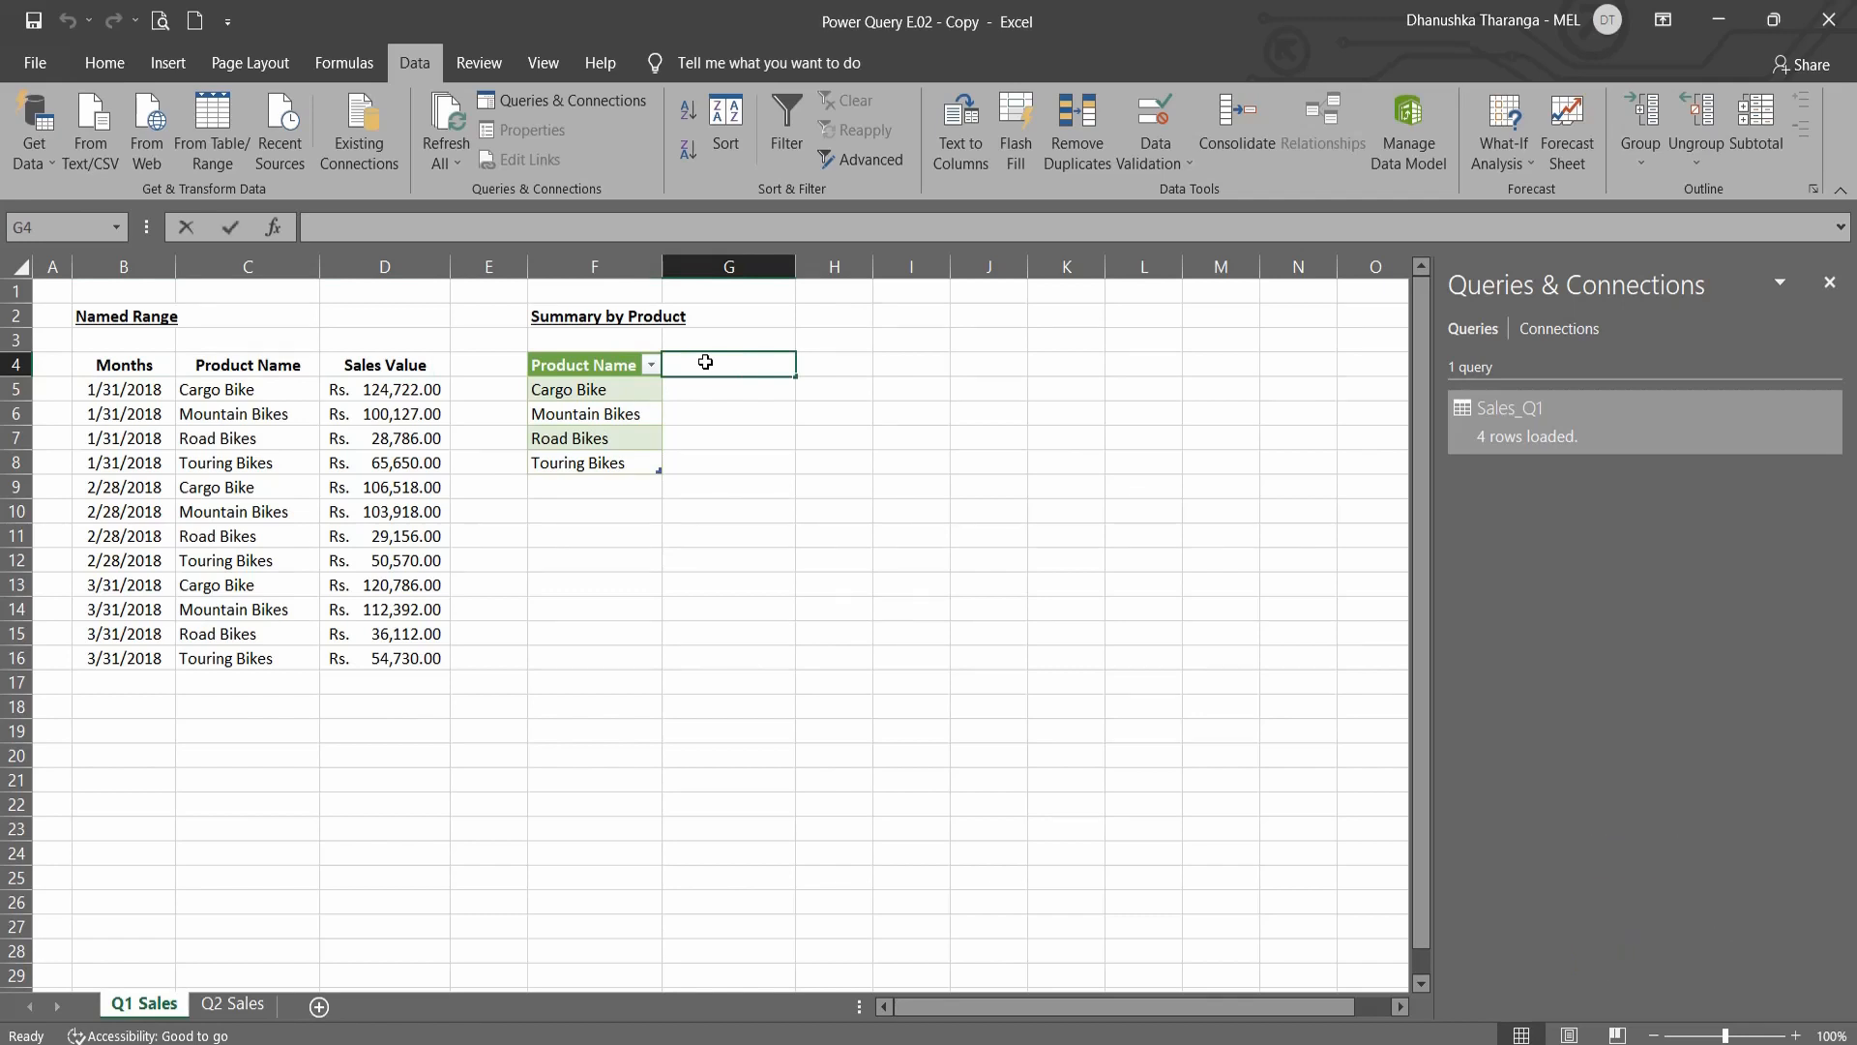
pyautogui.write('Turnover')
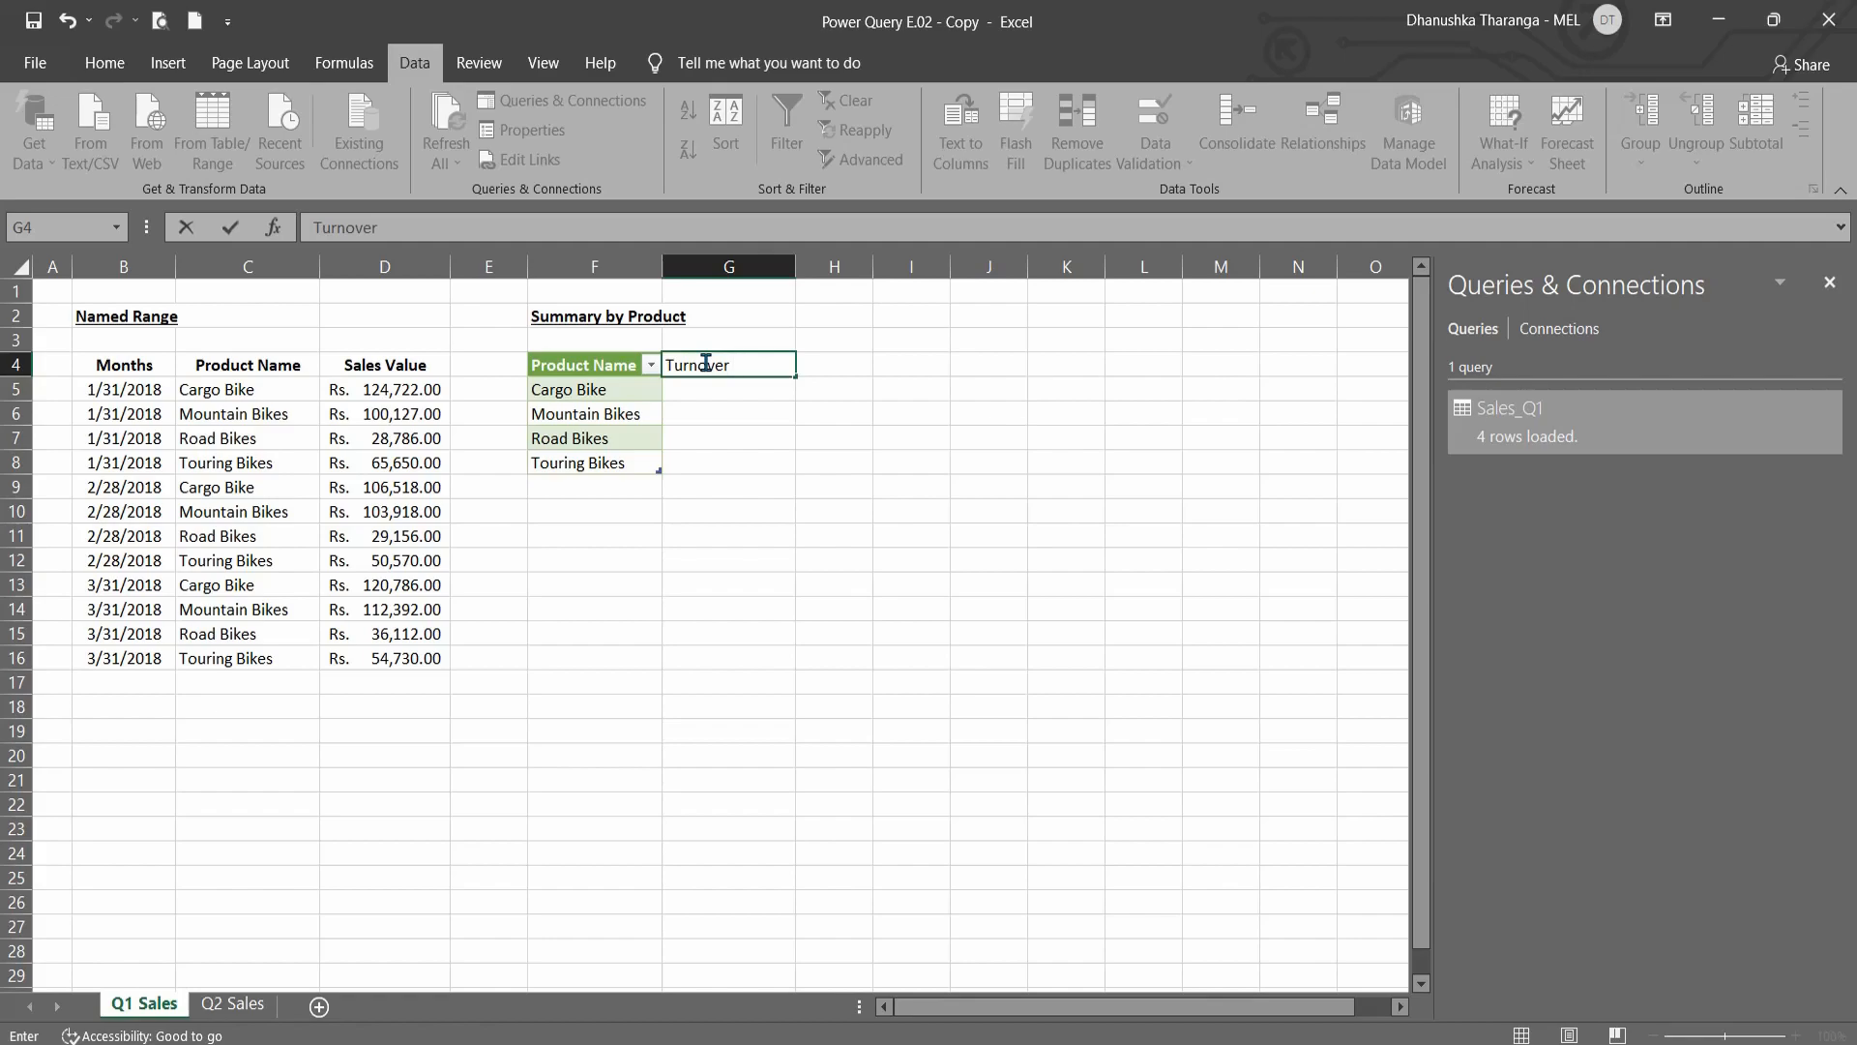
pyautogui.press('Return')
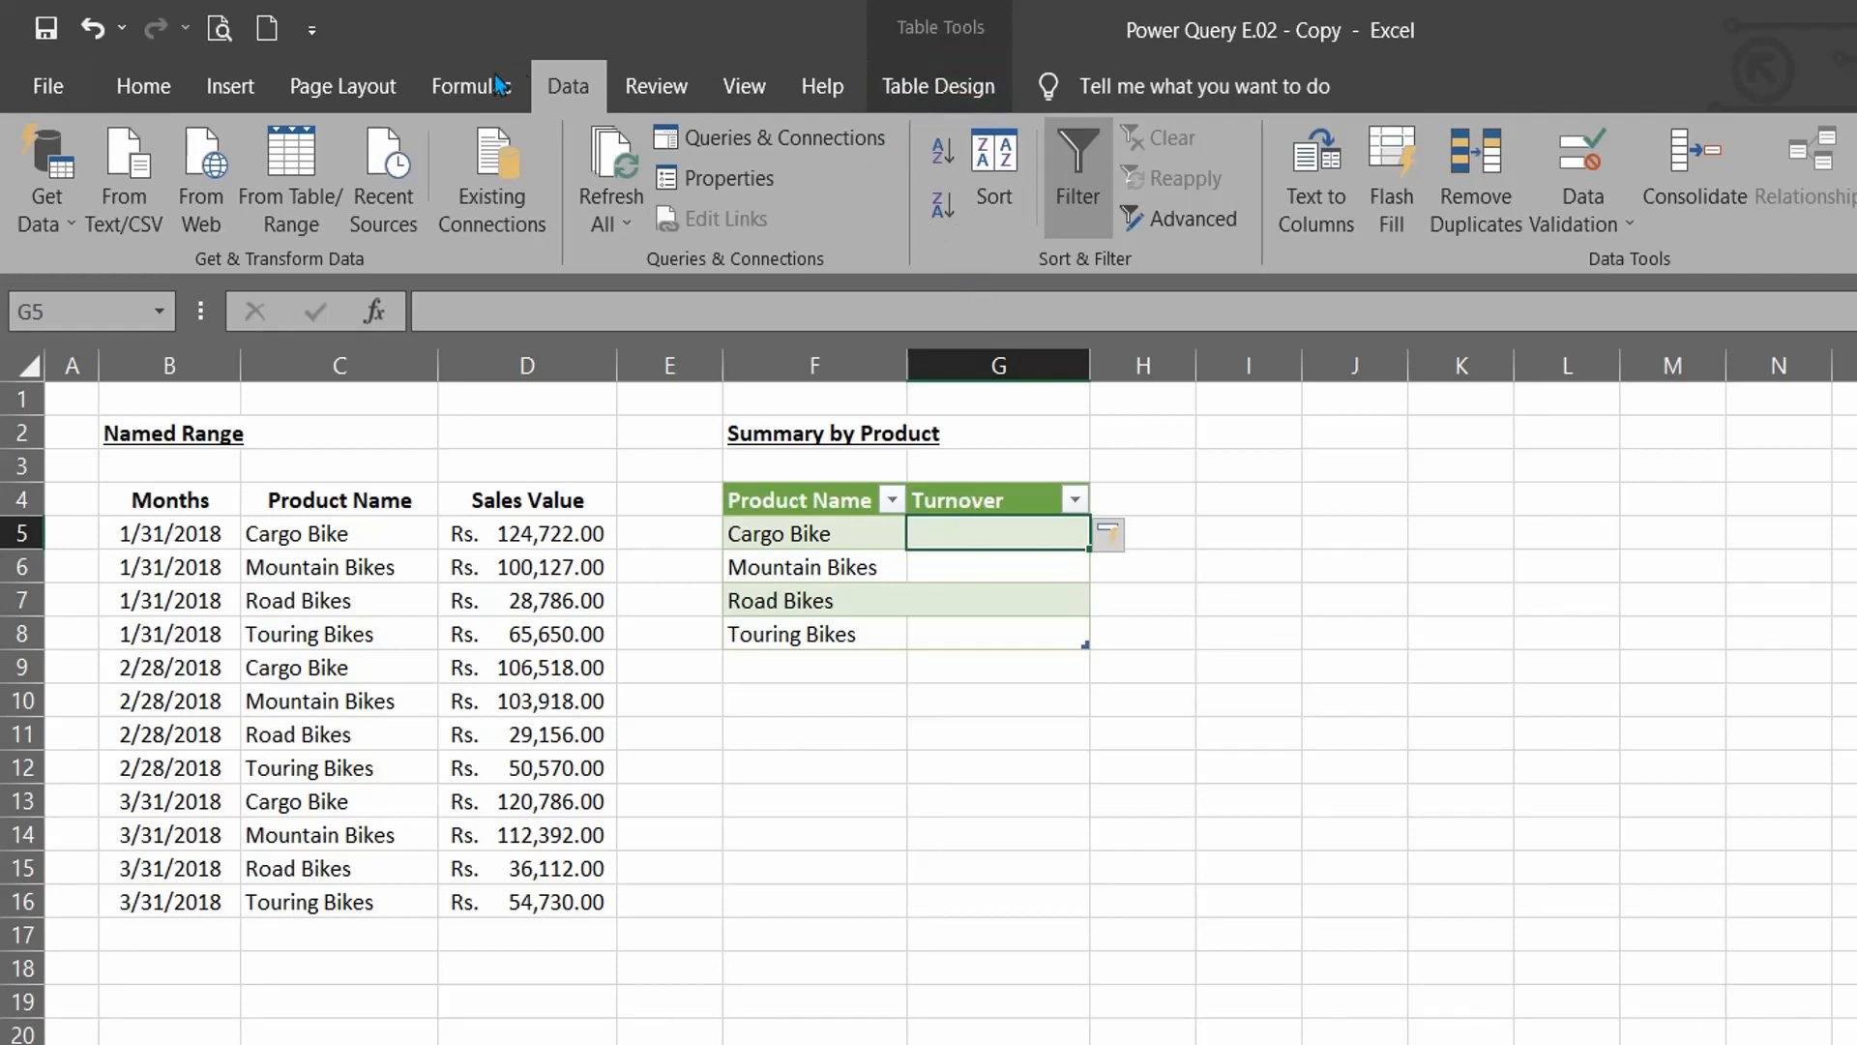
# Step: Insert a SUMIF in G5 with range C4:C16, the row's Product Name as criteria and D4:D16 as sum range
pyautogui.click(454, 87)
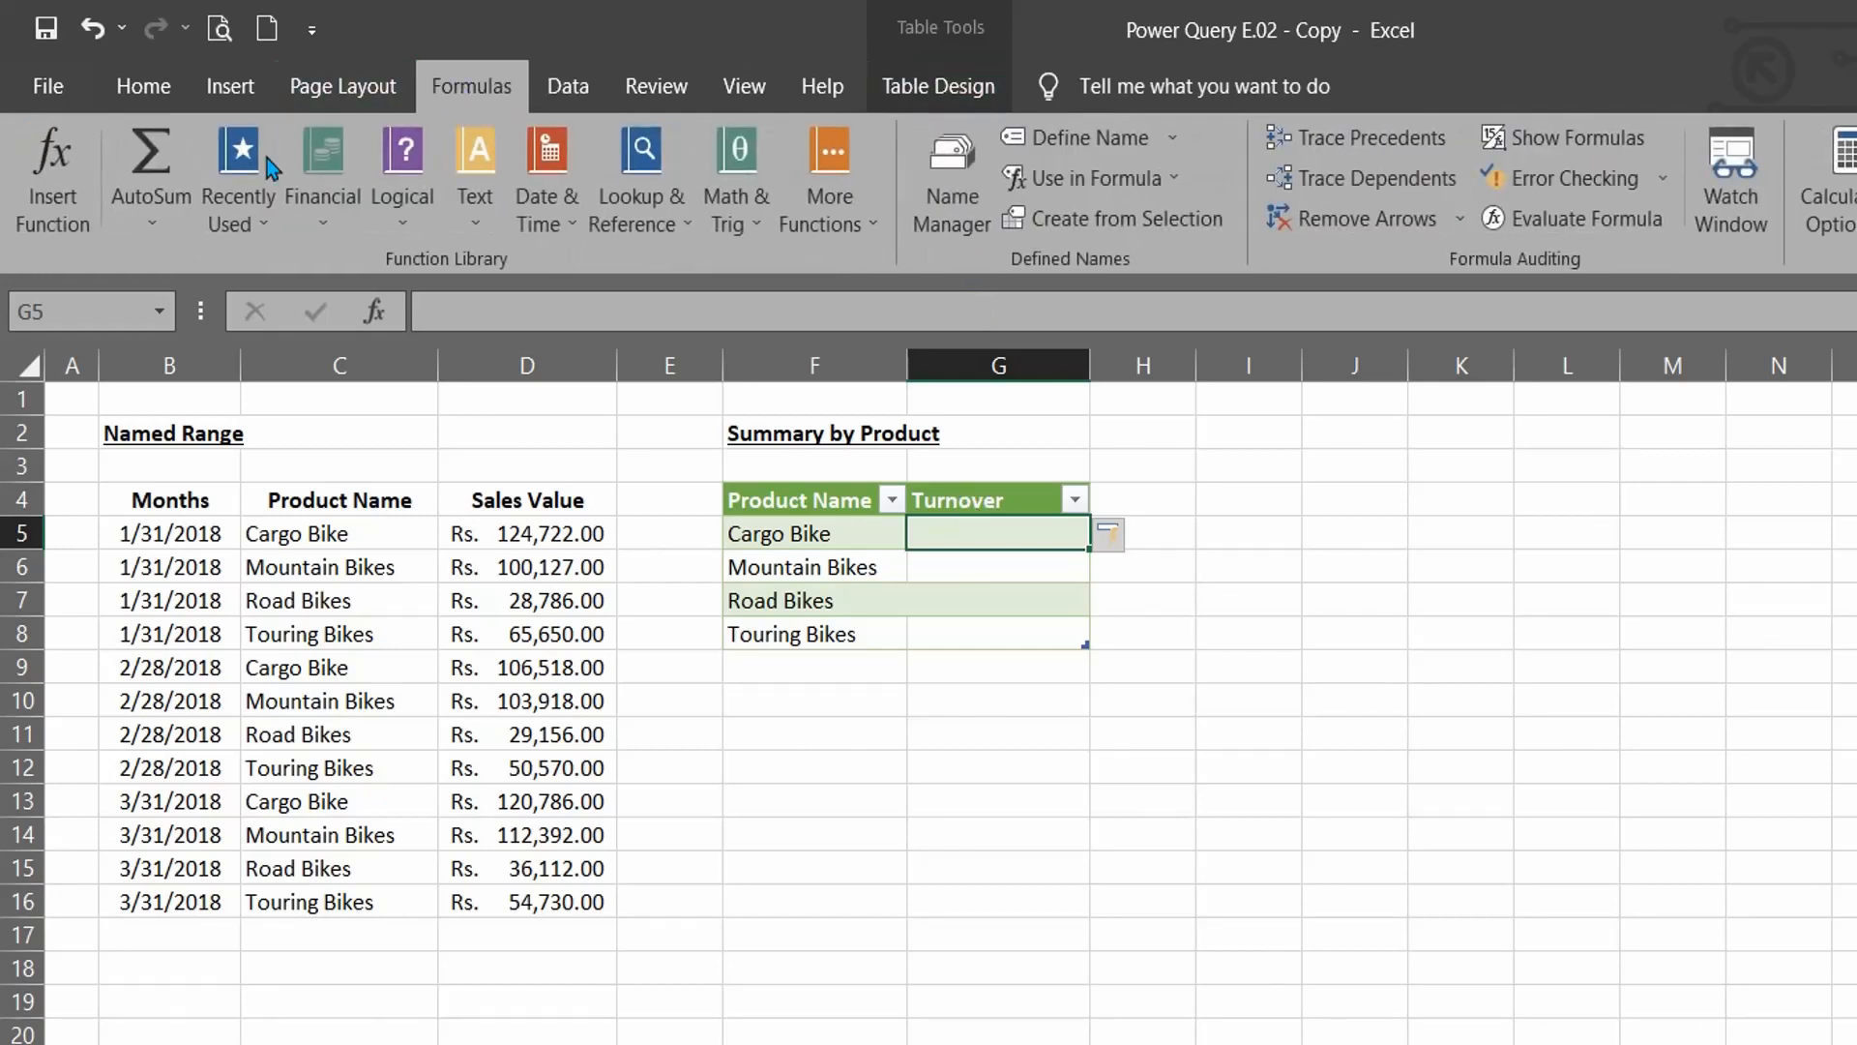
pyautogui.click(247, 201)
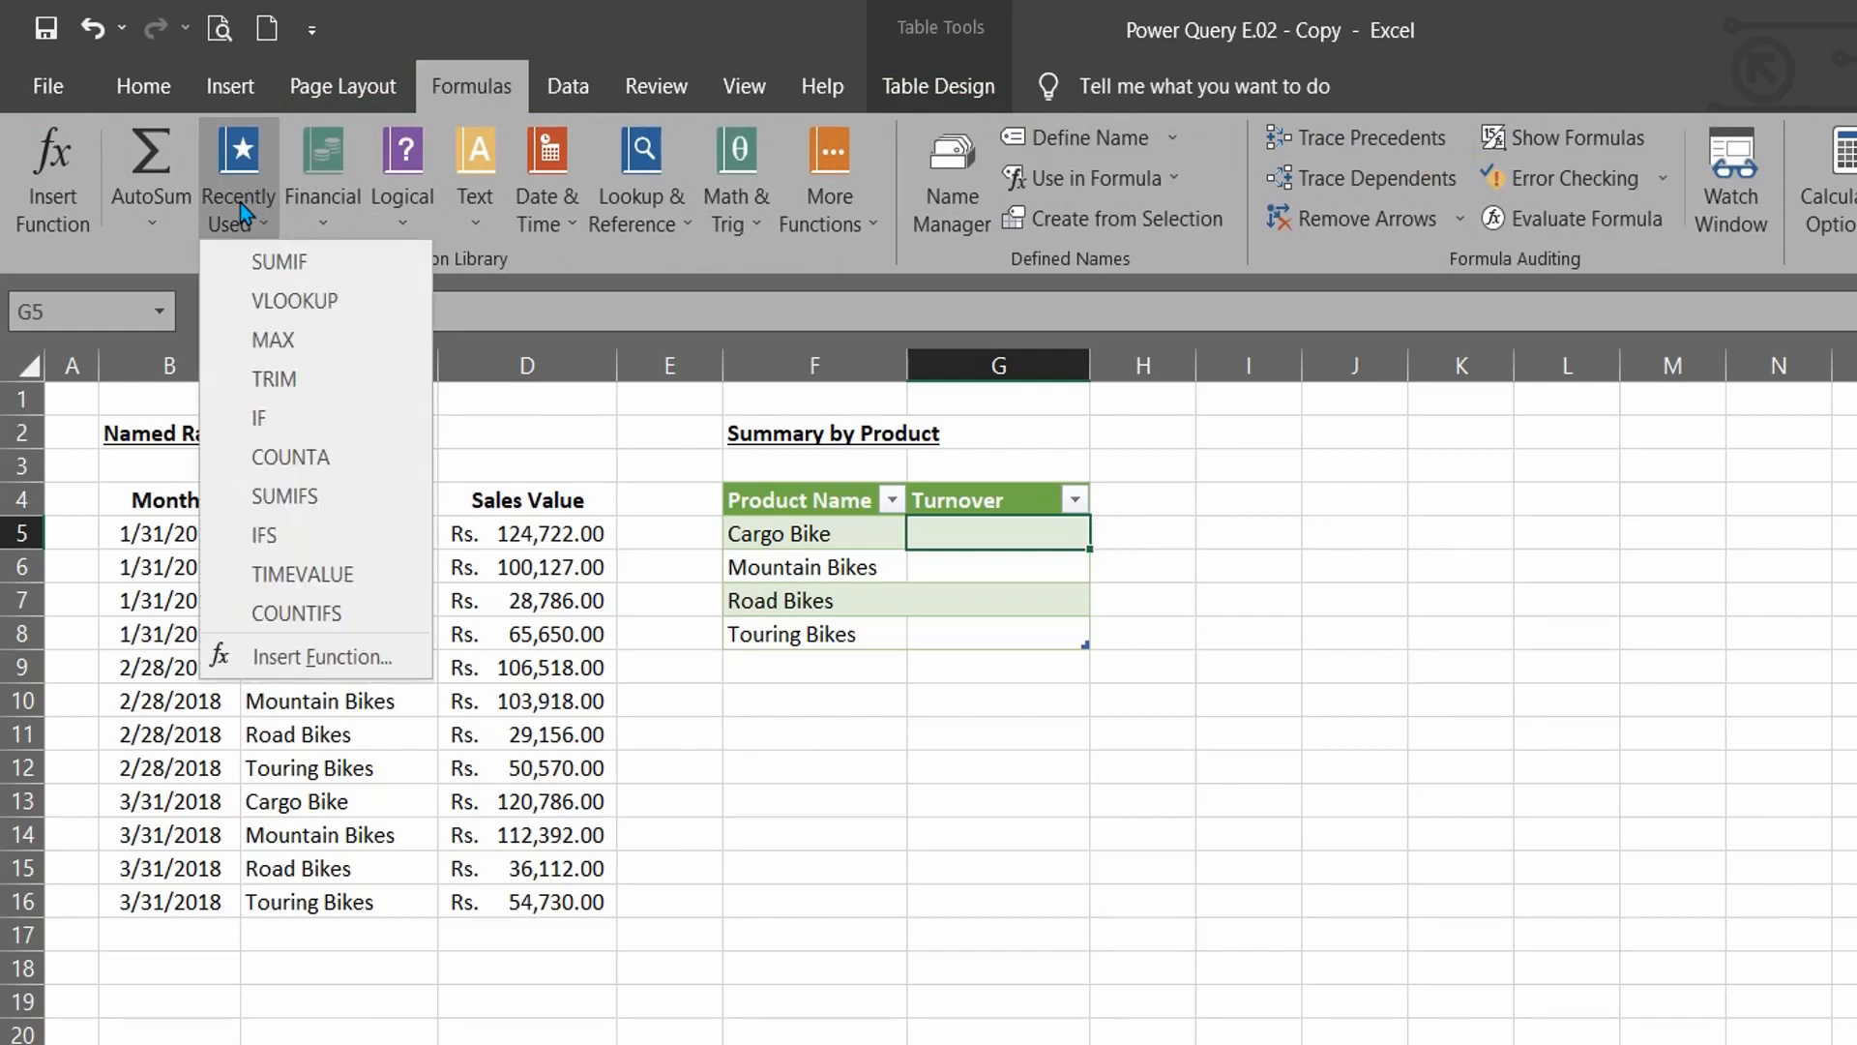
pyautogui.click(319, 259)
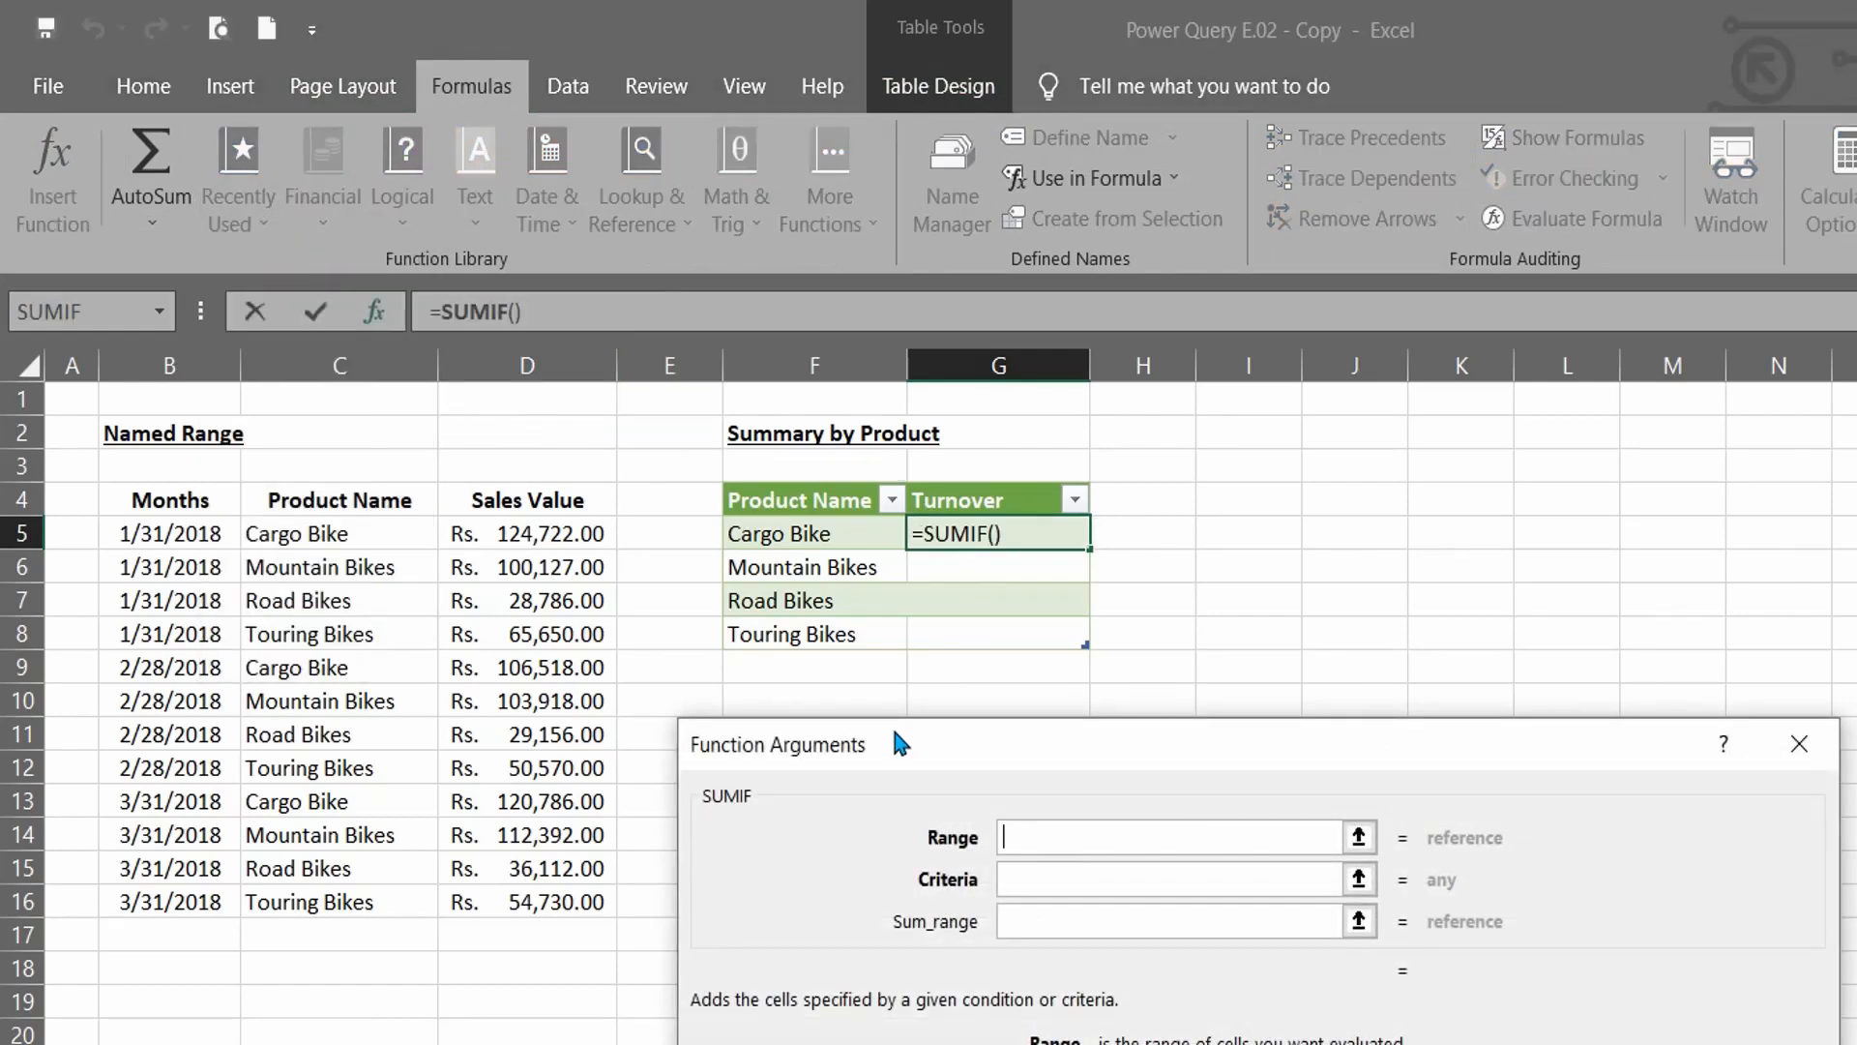
pyautogui.moveTo(909, 740); pyautogui.dragTo(915, 734)
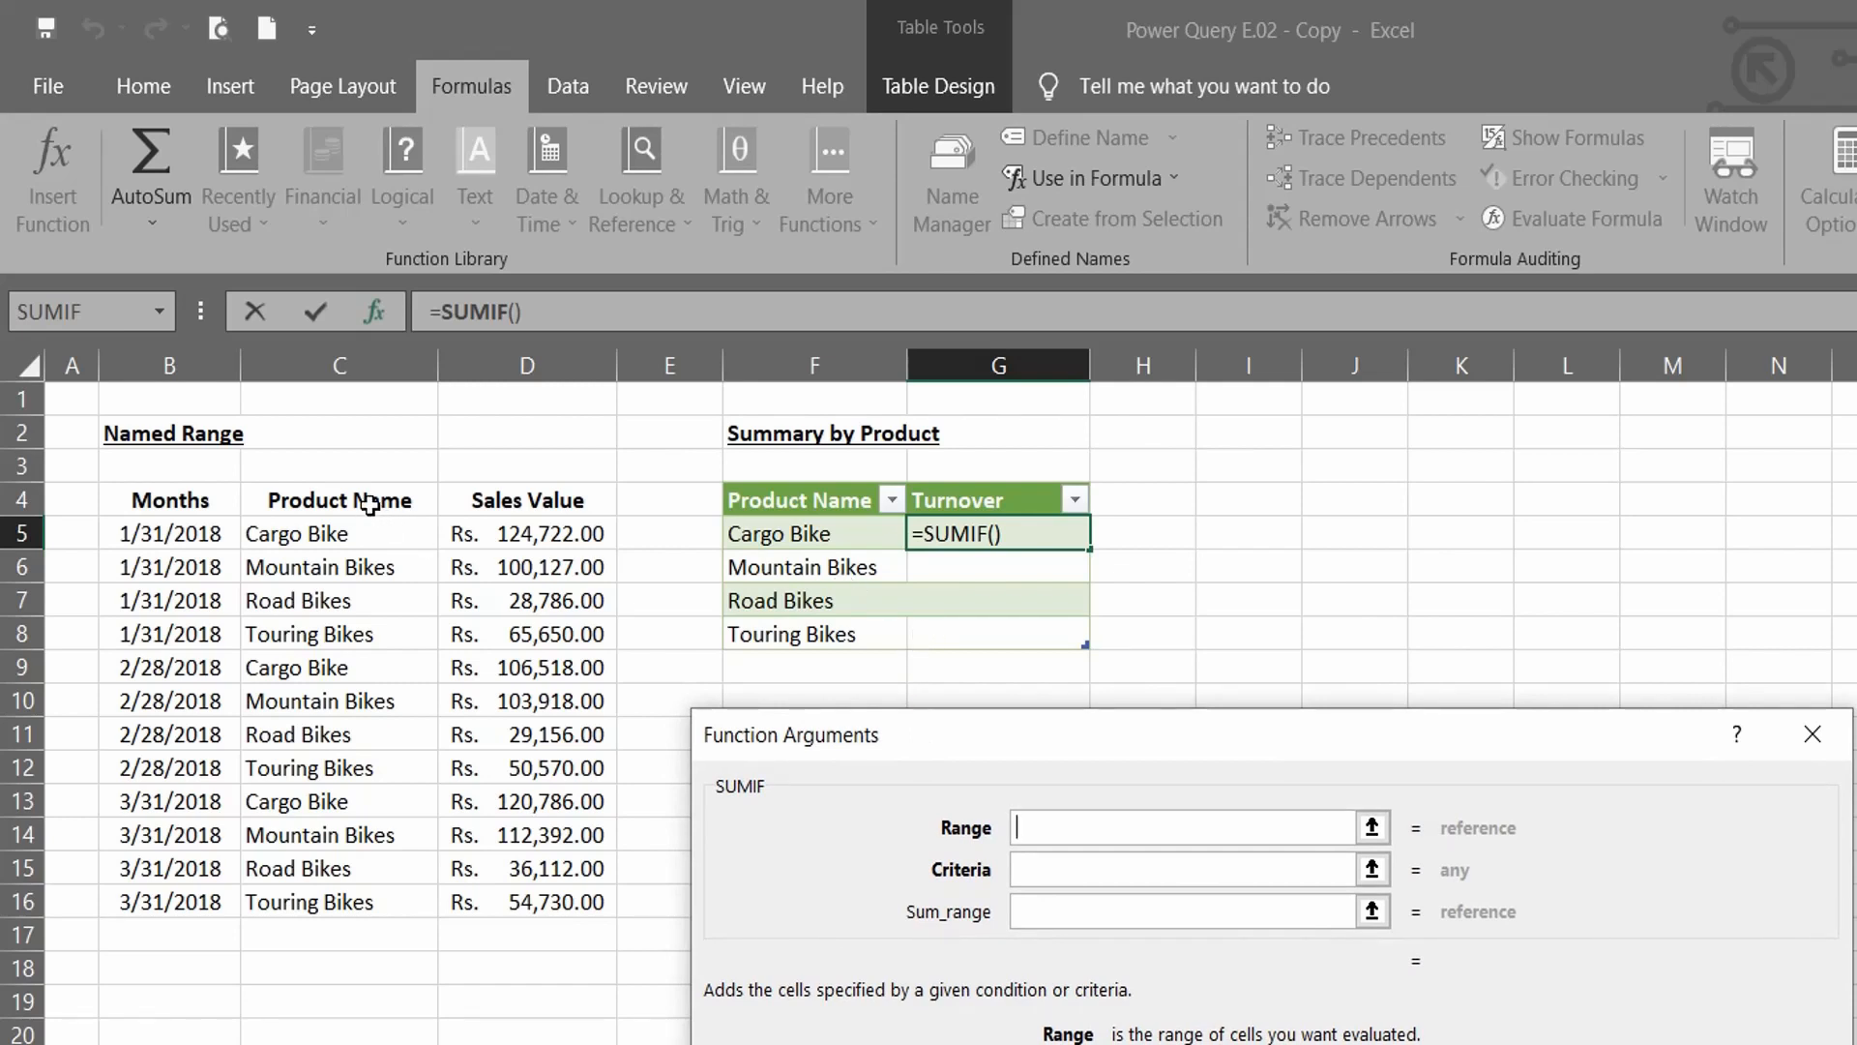
pyautogui.moveTo(368, 503); pyautogui.dragTo(352, 895)
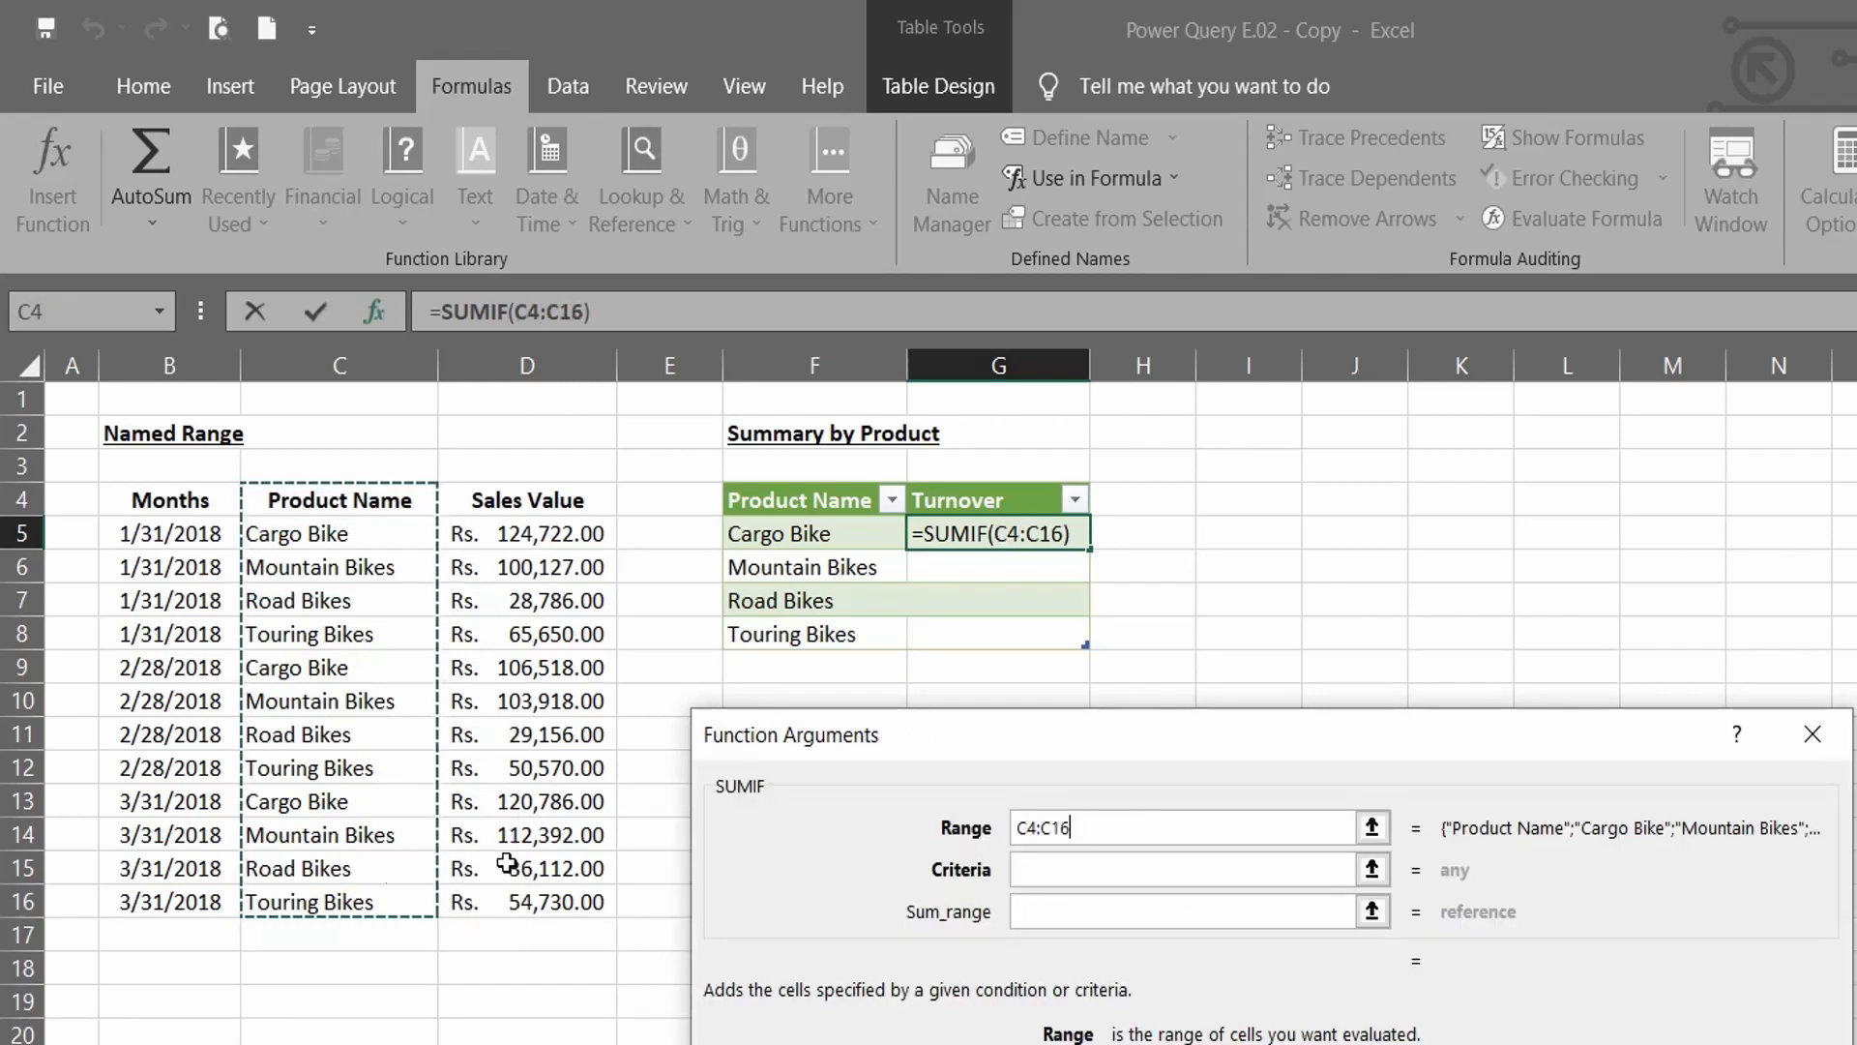
pyautogui.click(1151, 865)
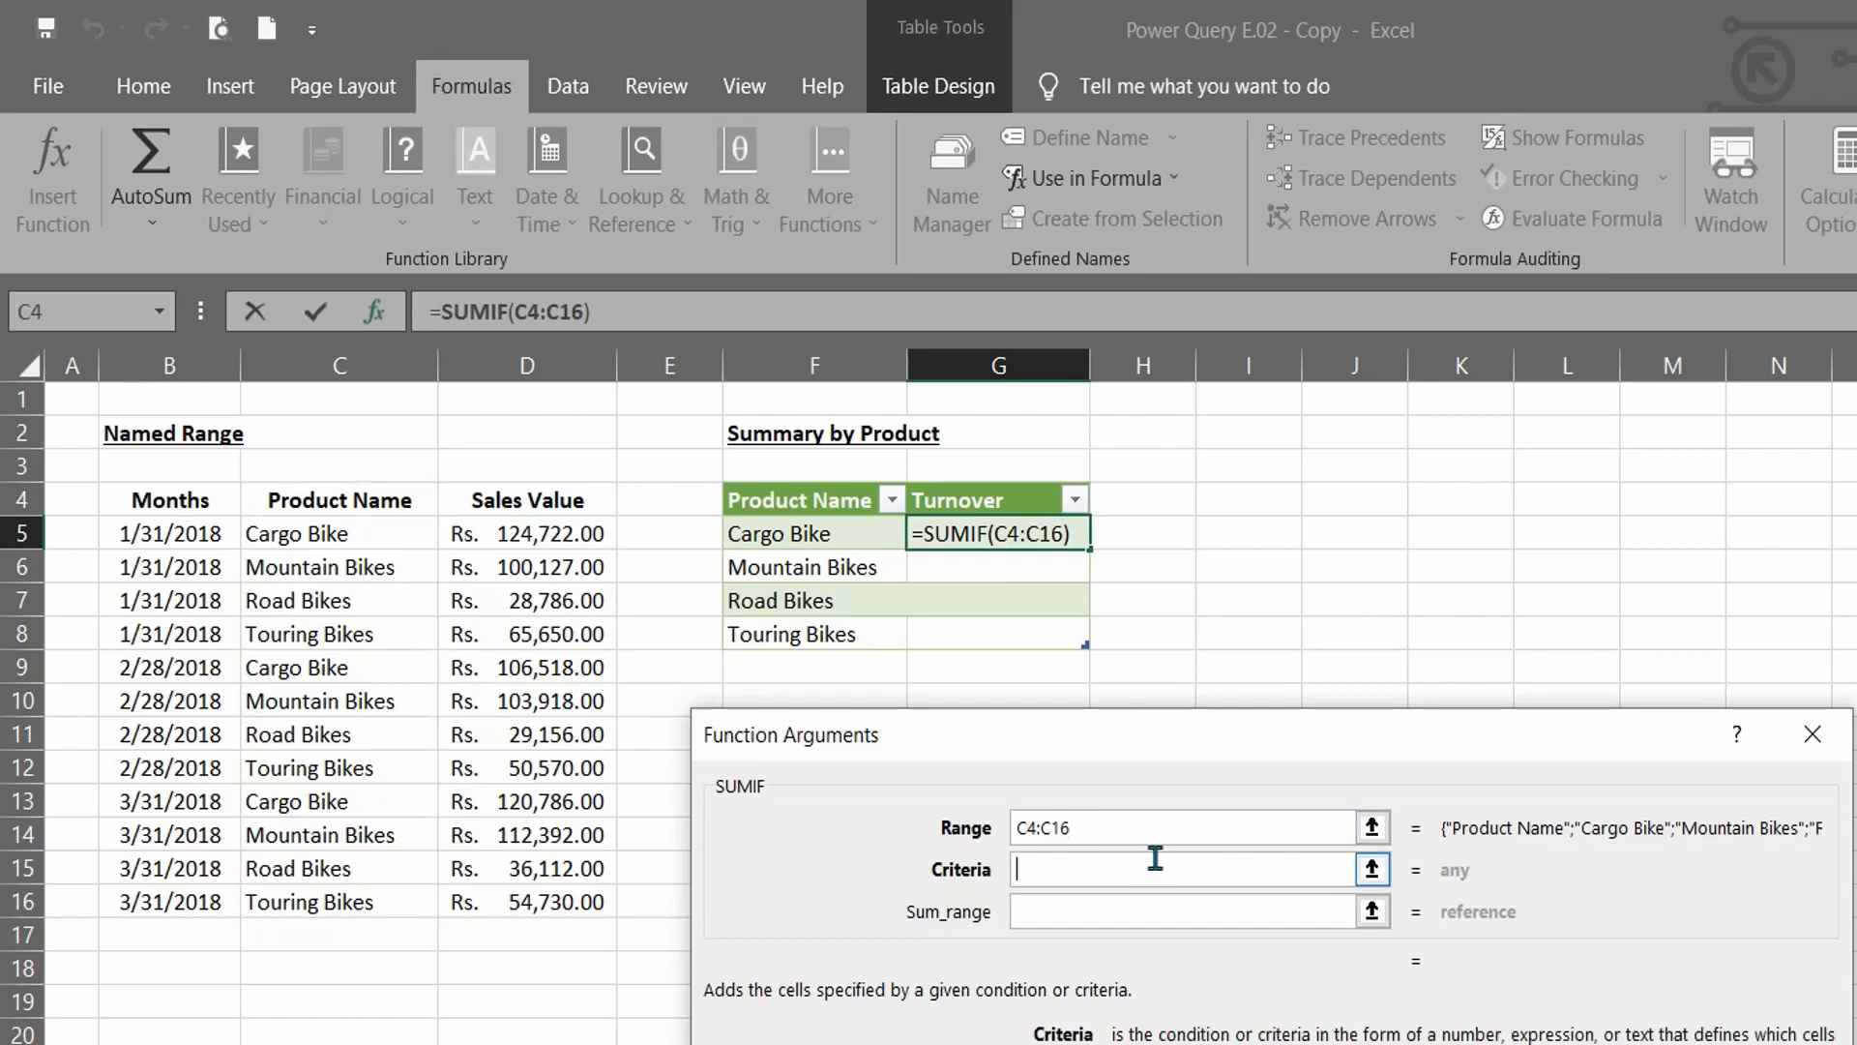
pyautogui.click(818, 535)
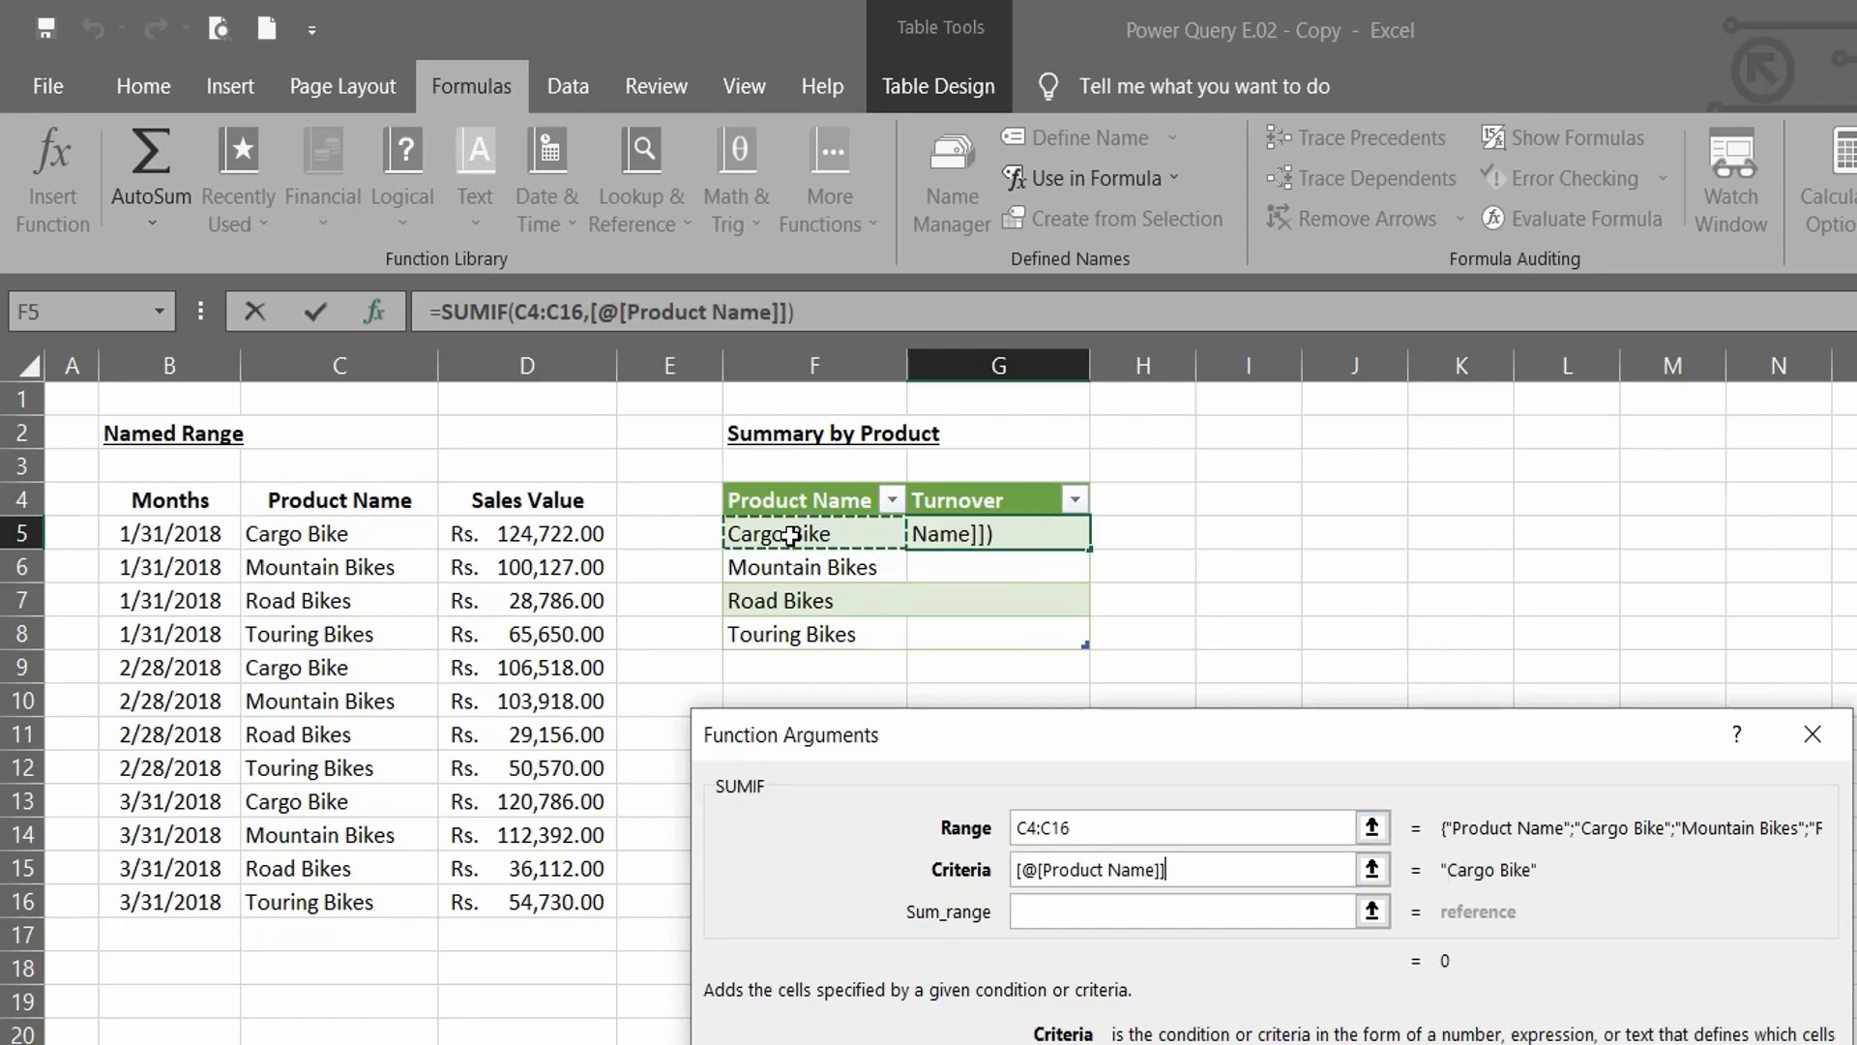
pyautogui.click(1027, 914)
pyautogui.moveTo(494, 508); pyautogui.dragTo(523, 904)
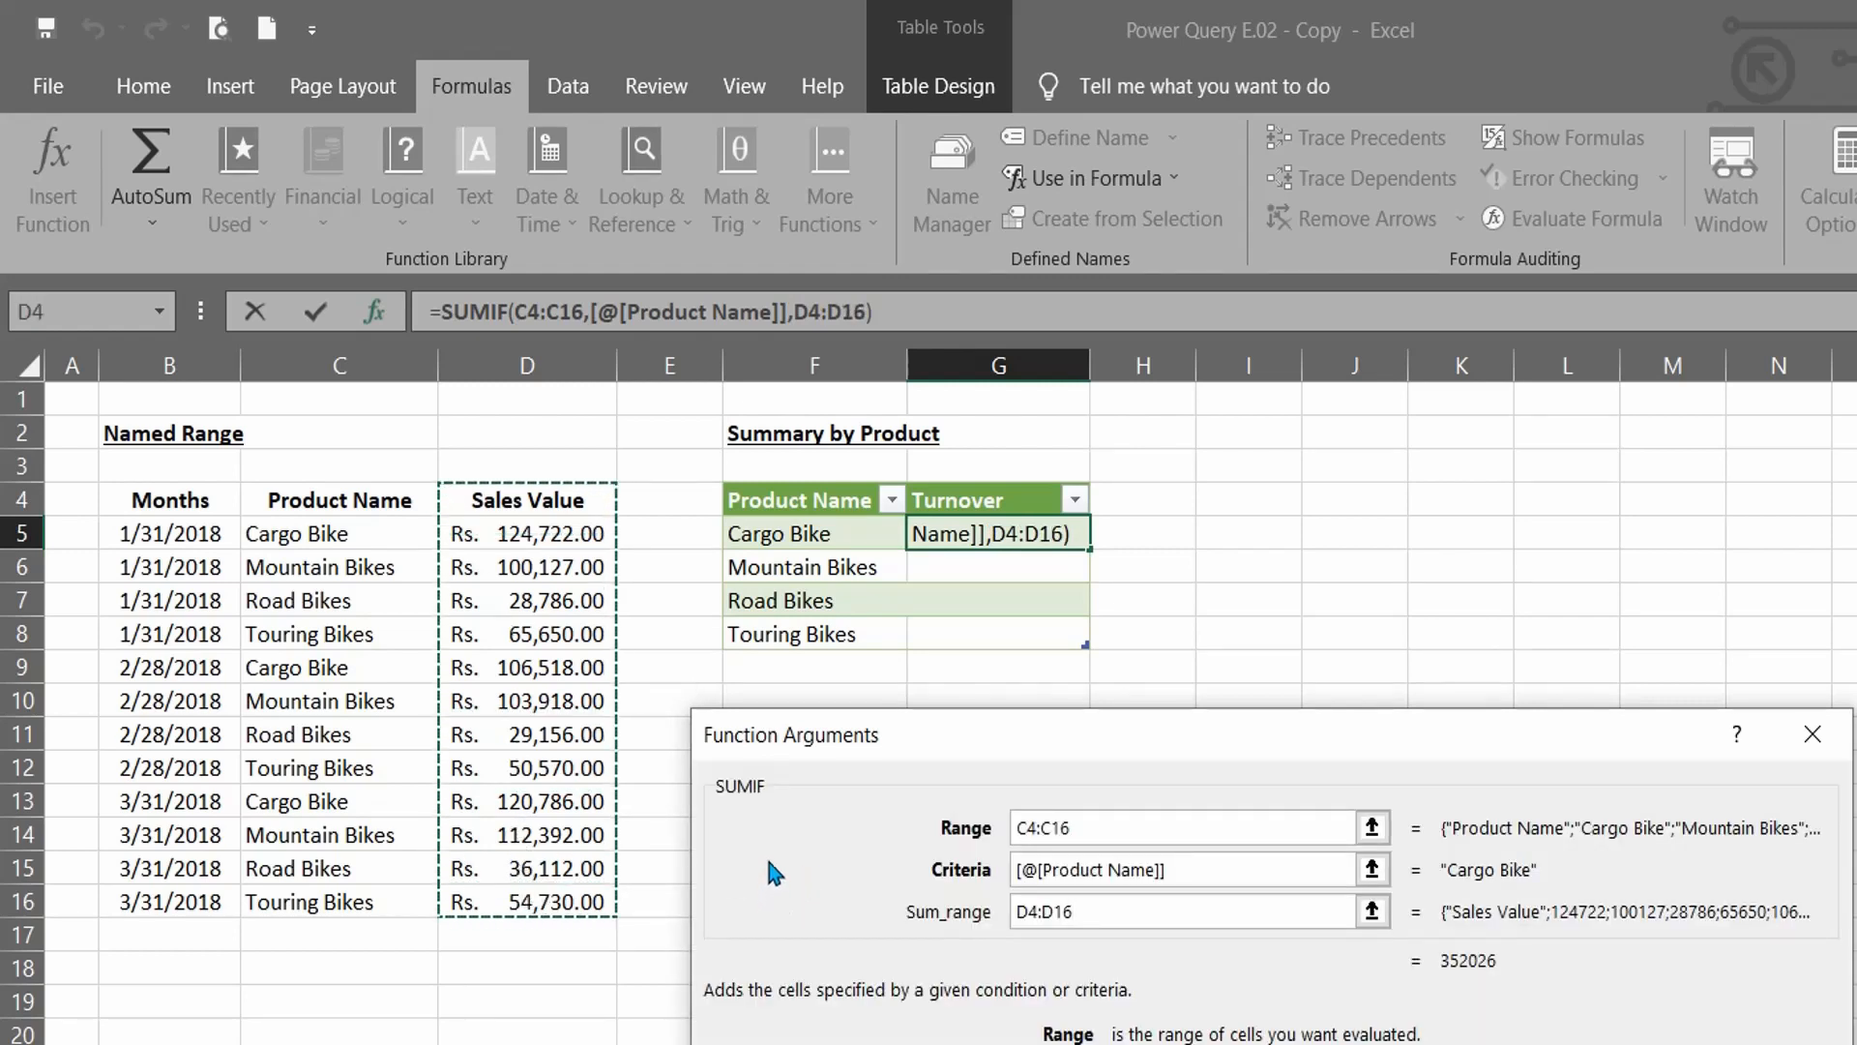
# Step: Make the SUMIF references absolute as $C$4:$C$16 and $D$4:$D$16, and enter the formula in the Turnover column
pyautogui.click(1077, 824)
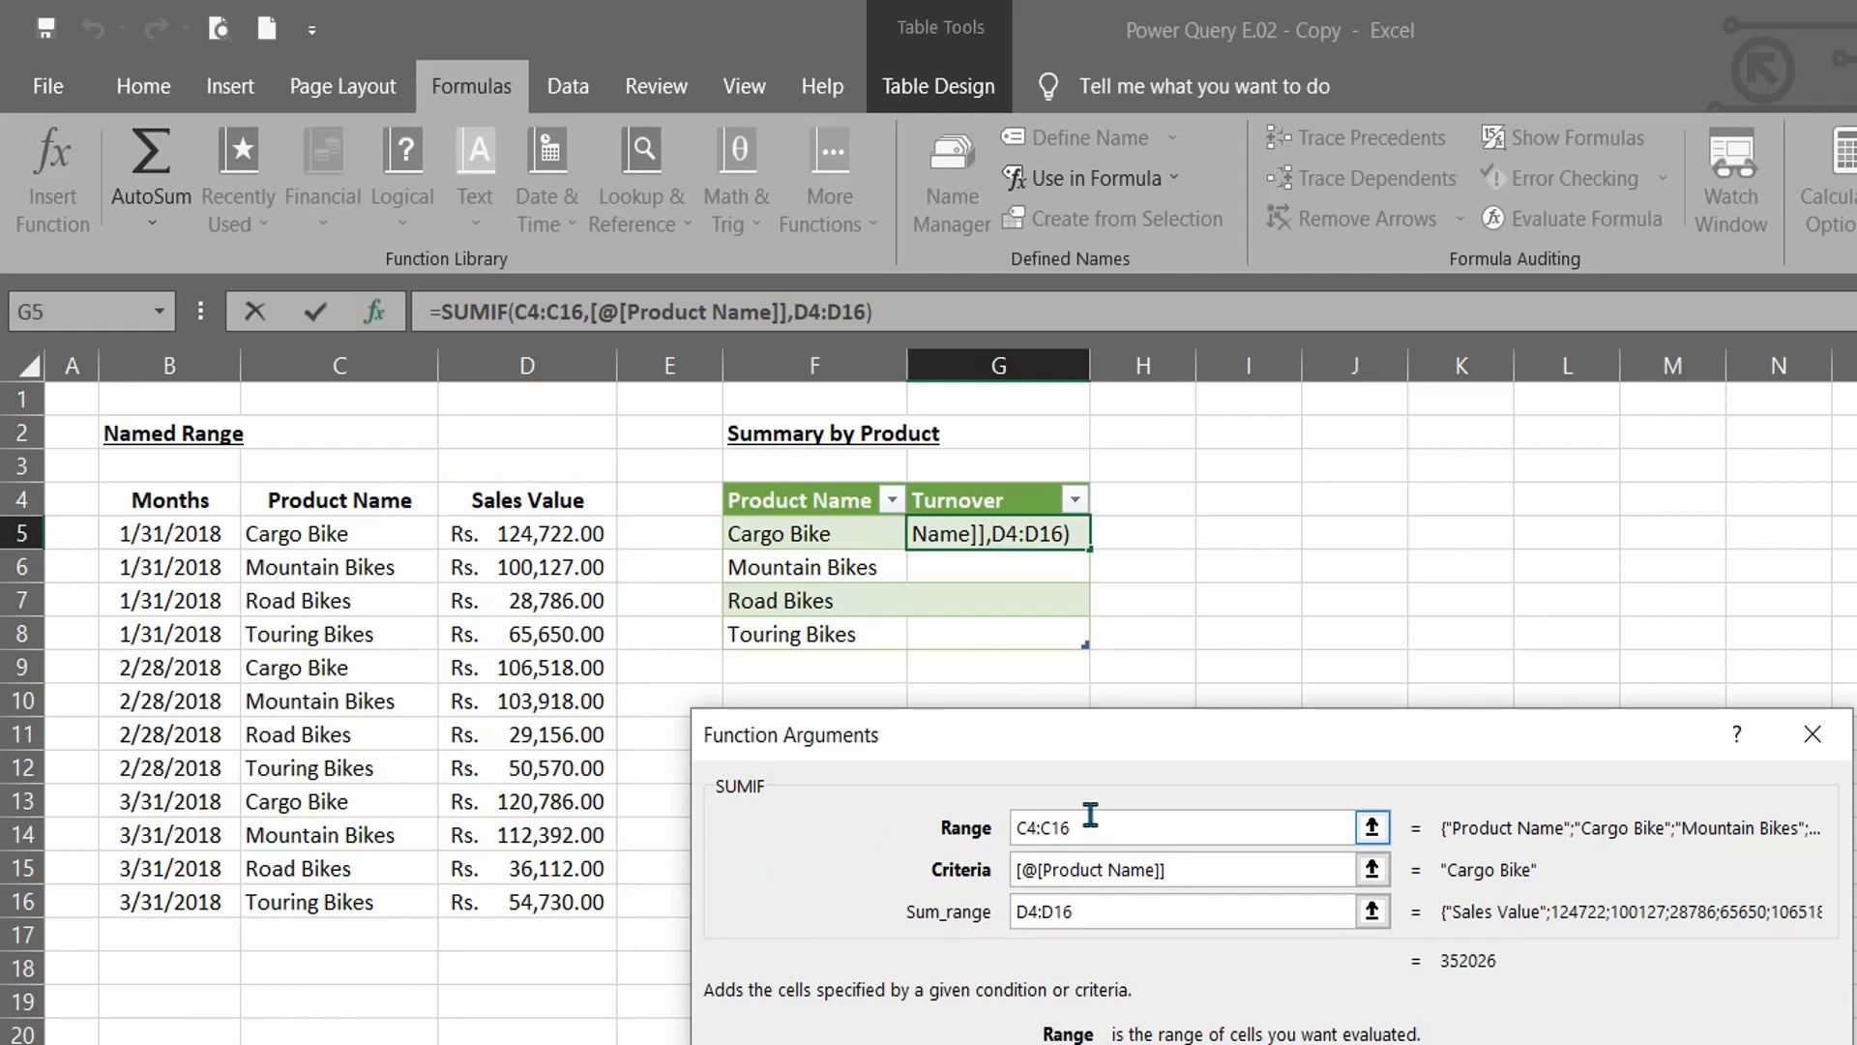
pyautogui.press('F4')
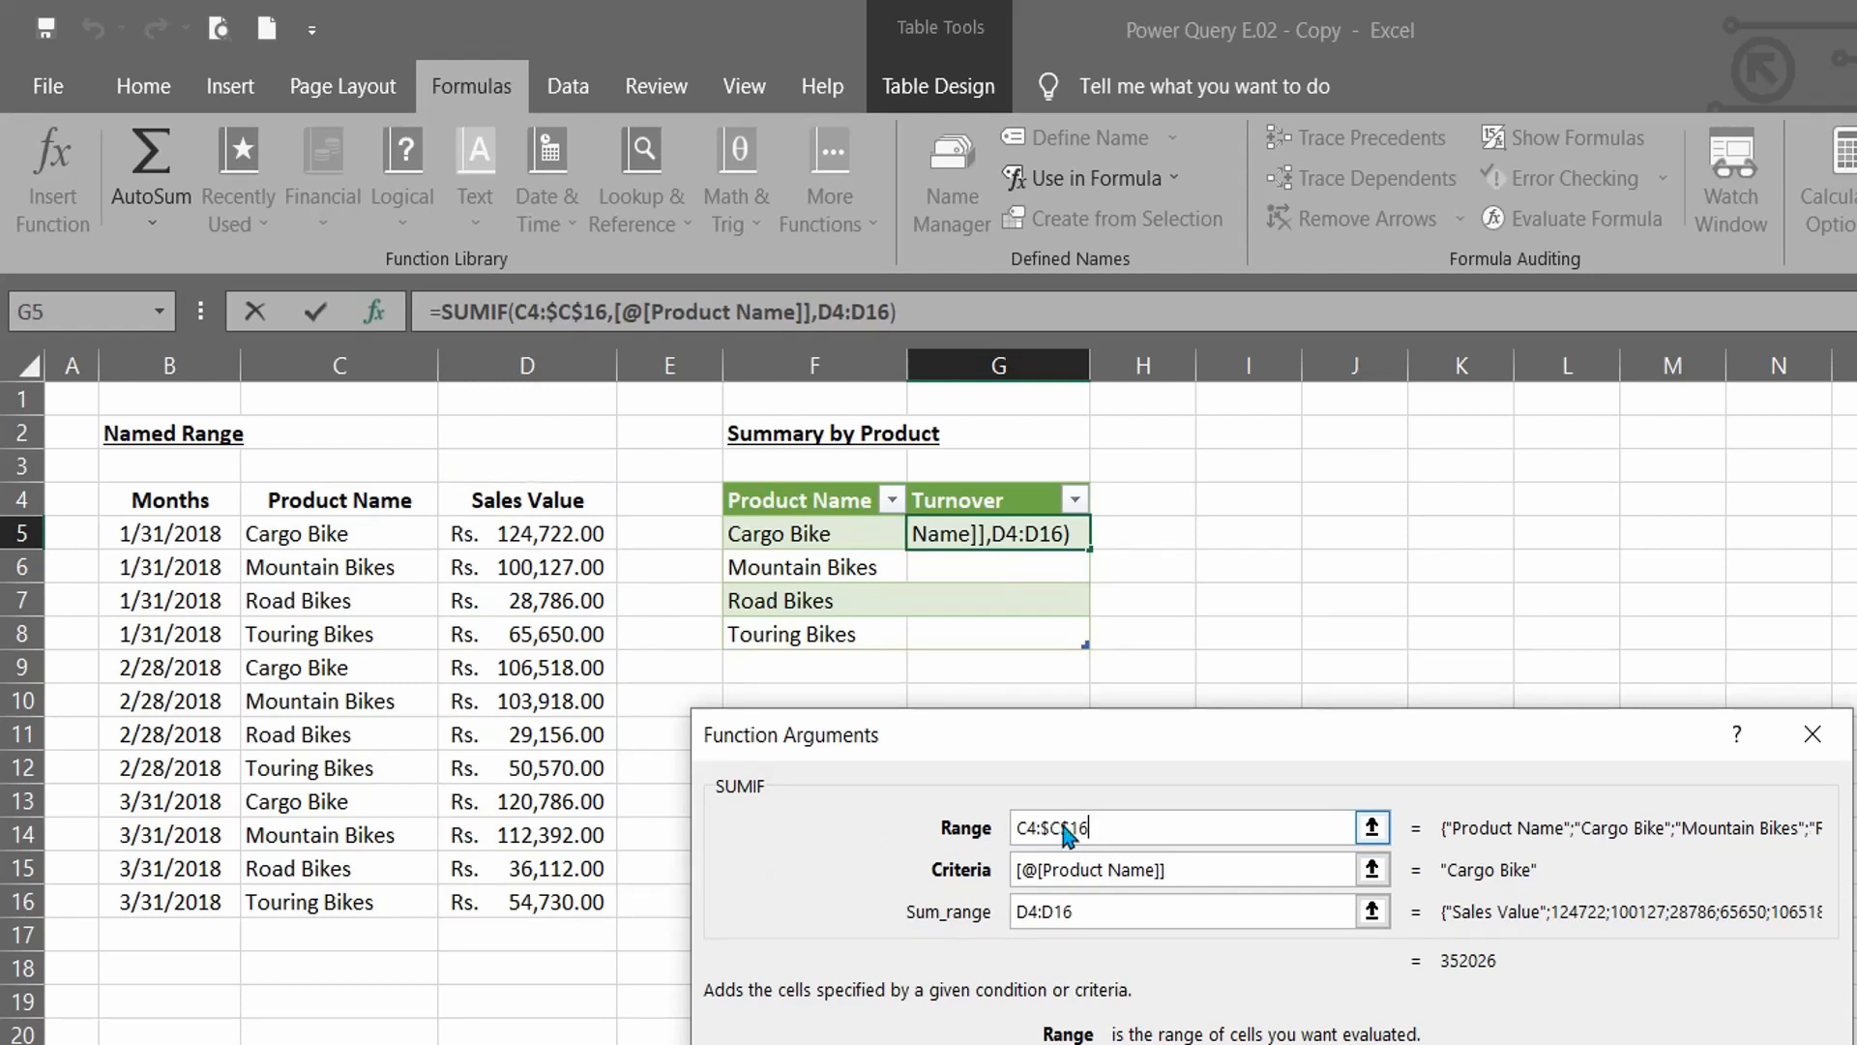
pyautogui.moveTo(1017, 828); pyautogui.dragTo(1036, 828)
pyautogui.press('F4')
pyautogui.click(1097, 909)
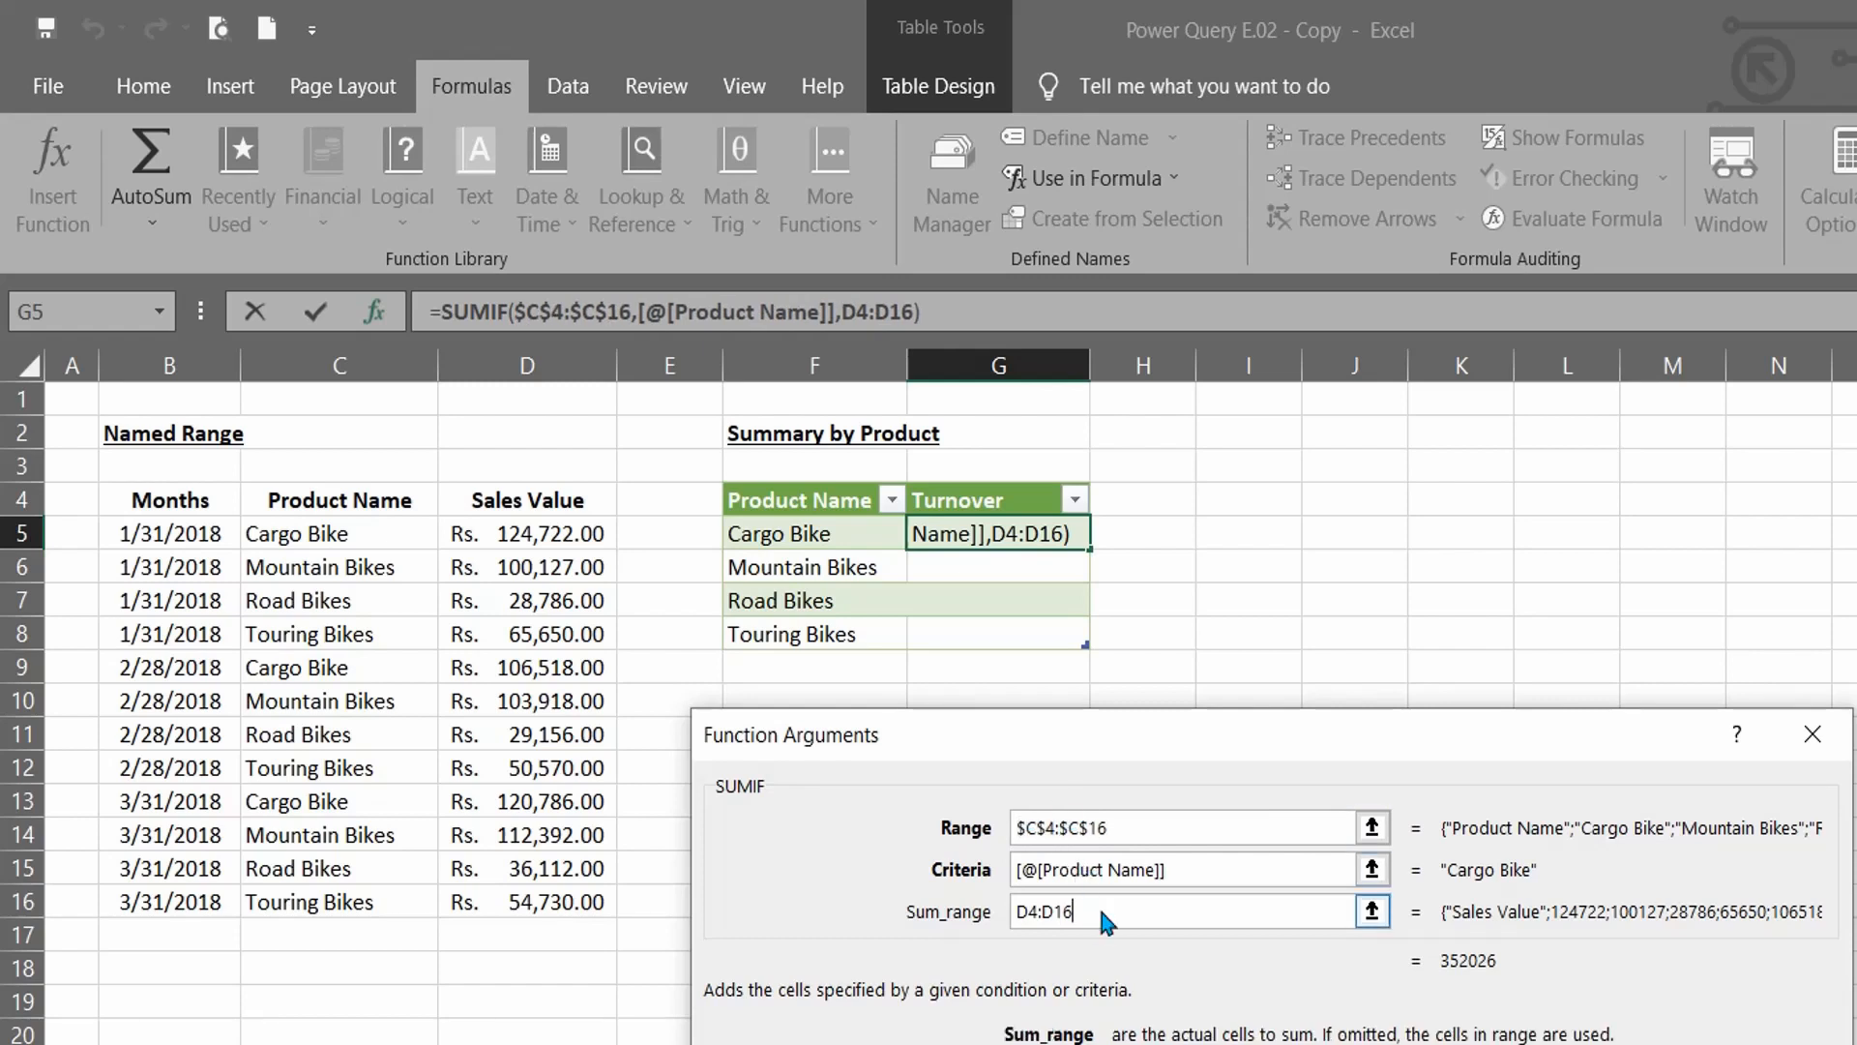
pyautogui.press('F4')
pyautogui.moveTo(1016, 912); pyautogui.dragTo(1035, 911)
pyautogui.press('F4')
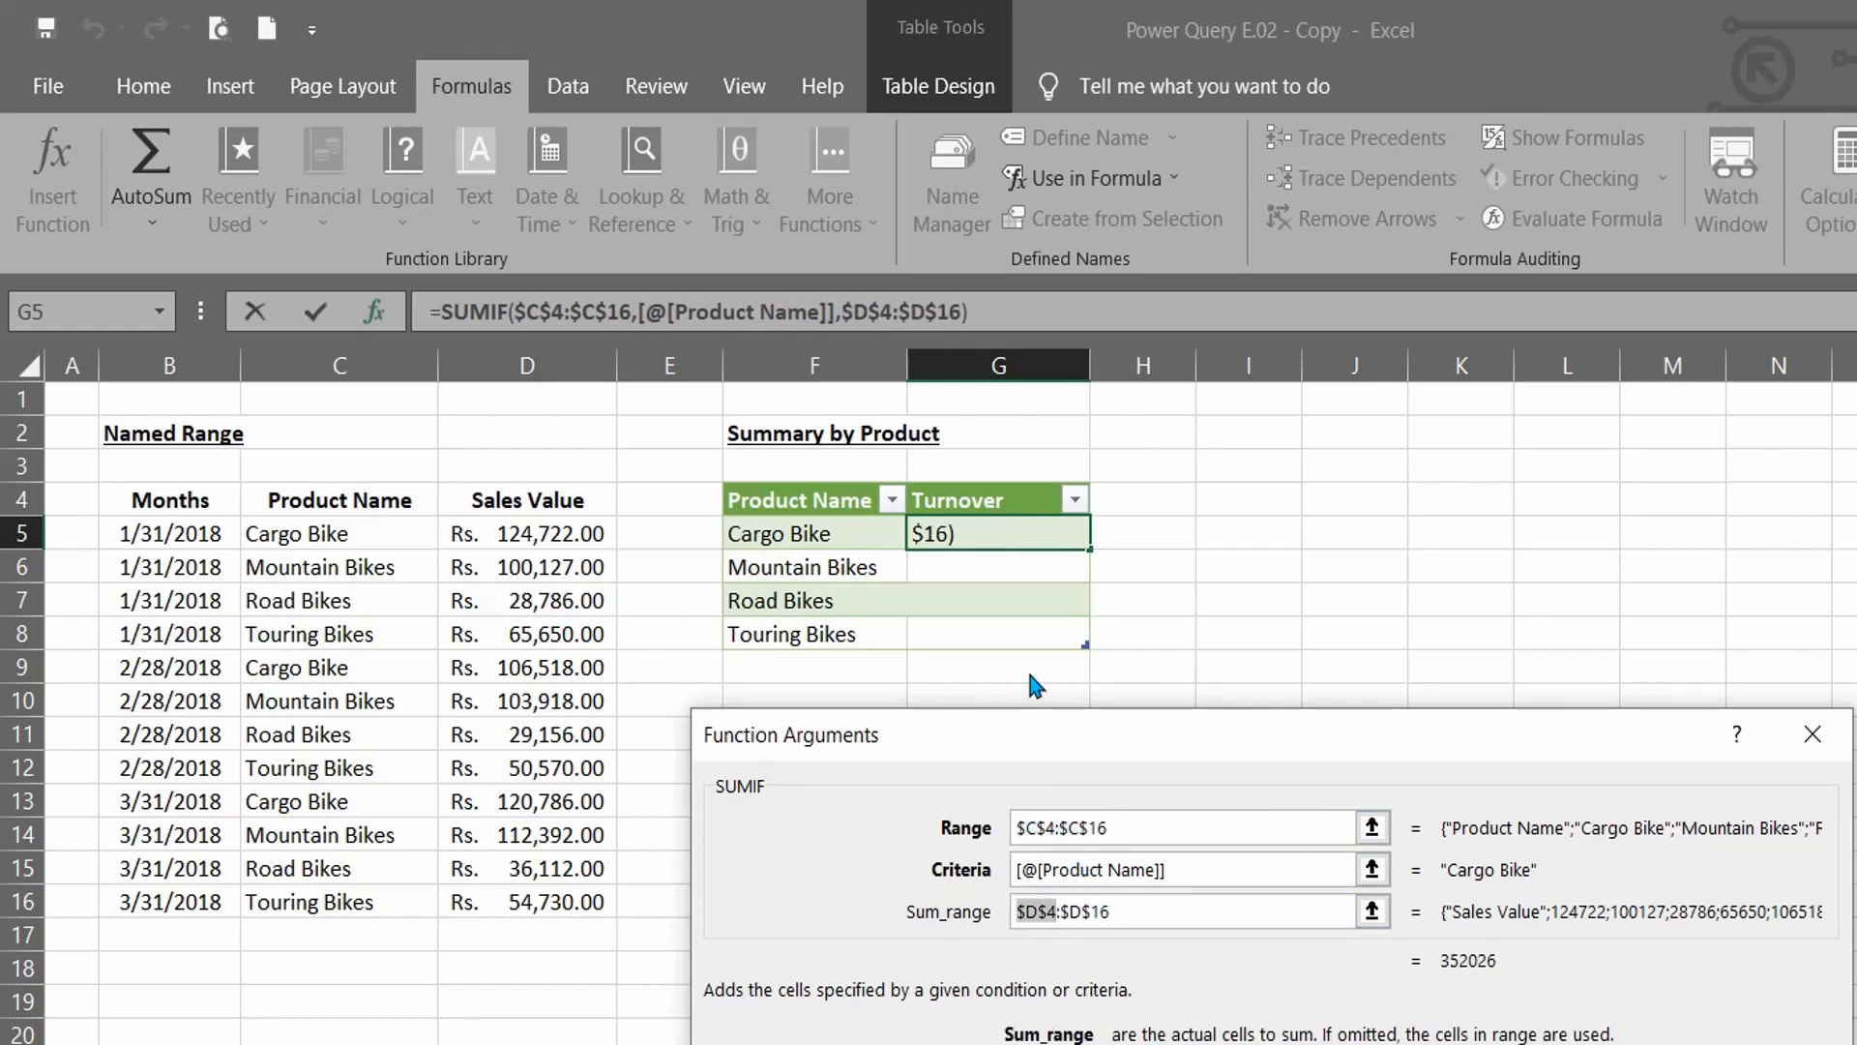
pyautogui.press('Return')
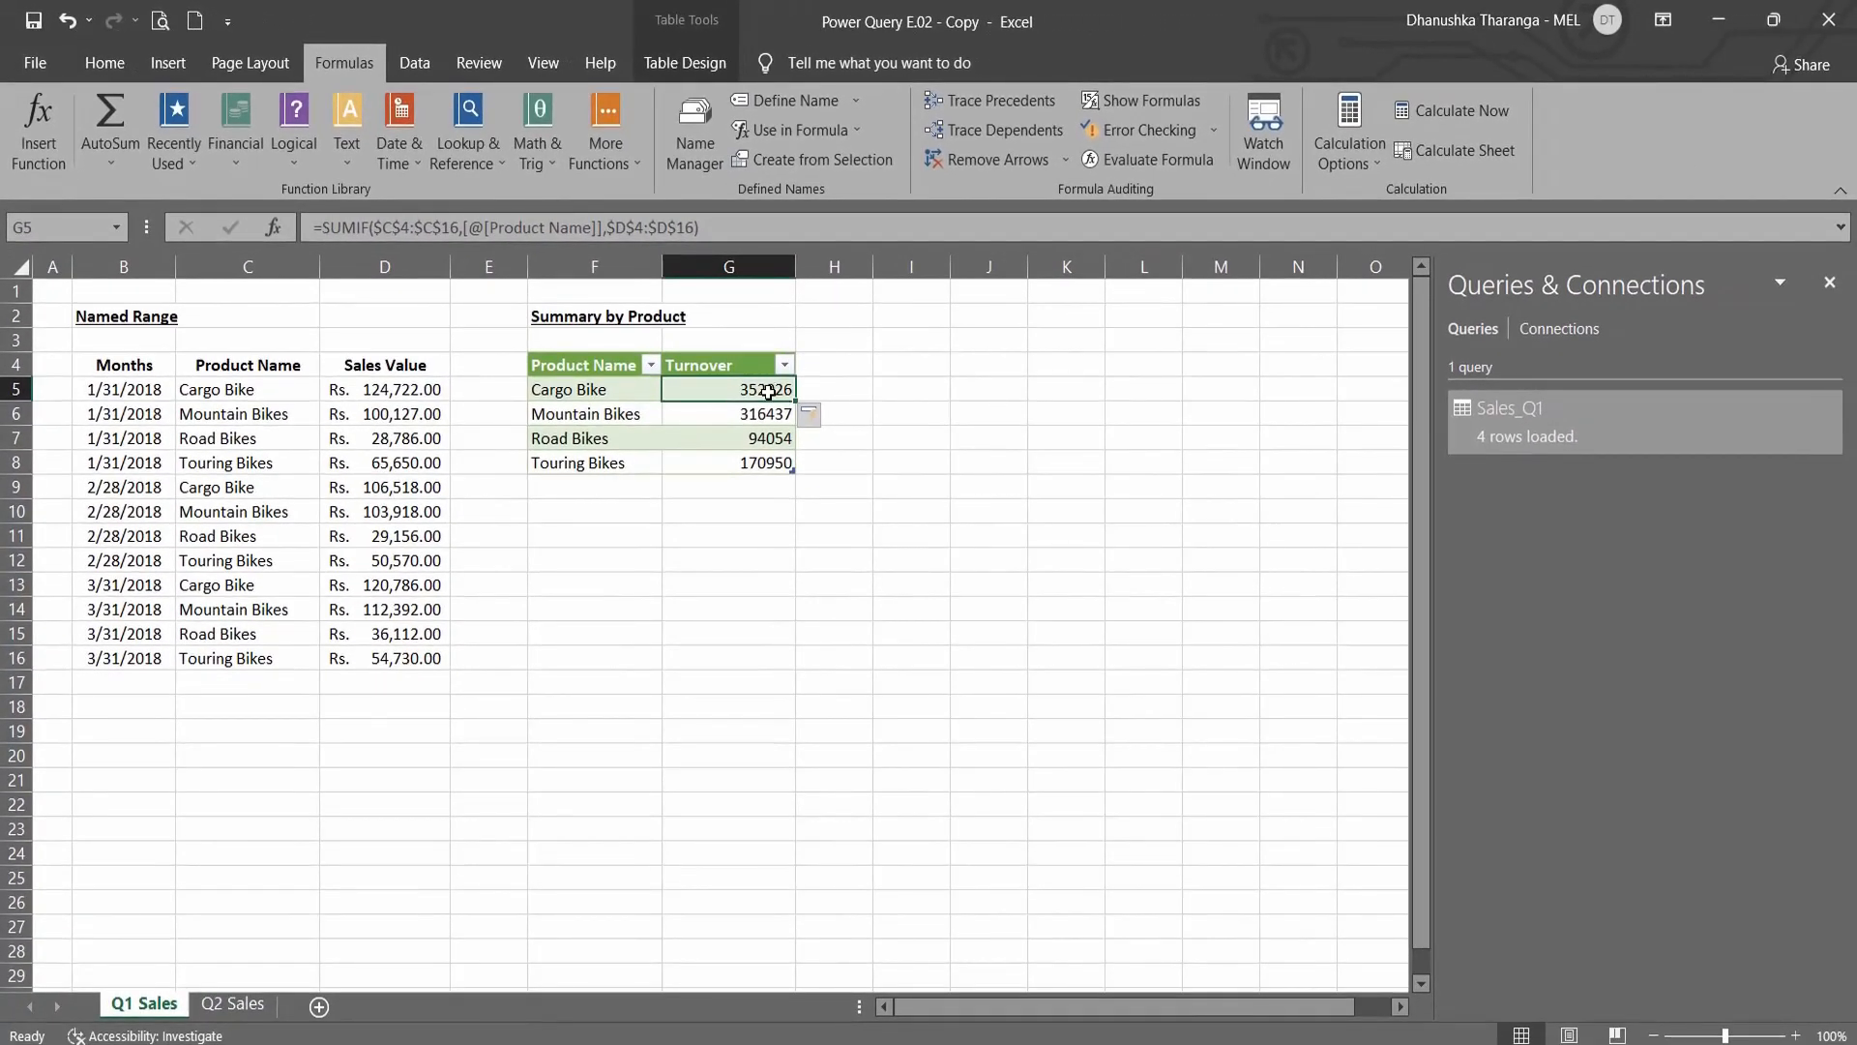
# Step: Format the Turnover values G5:G8 as Accounting with the Rs. Tamil (Sri Lanka) currency symbol
pyautogui.moveTo(768, 391); pyautogui.dragTo(769, 466)
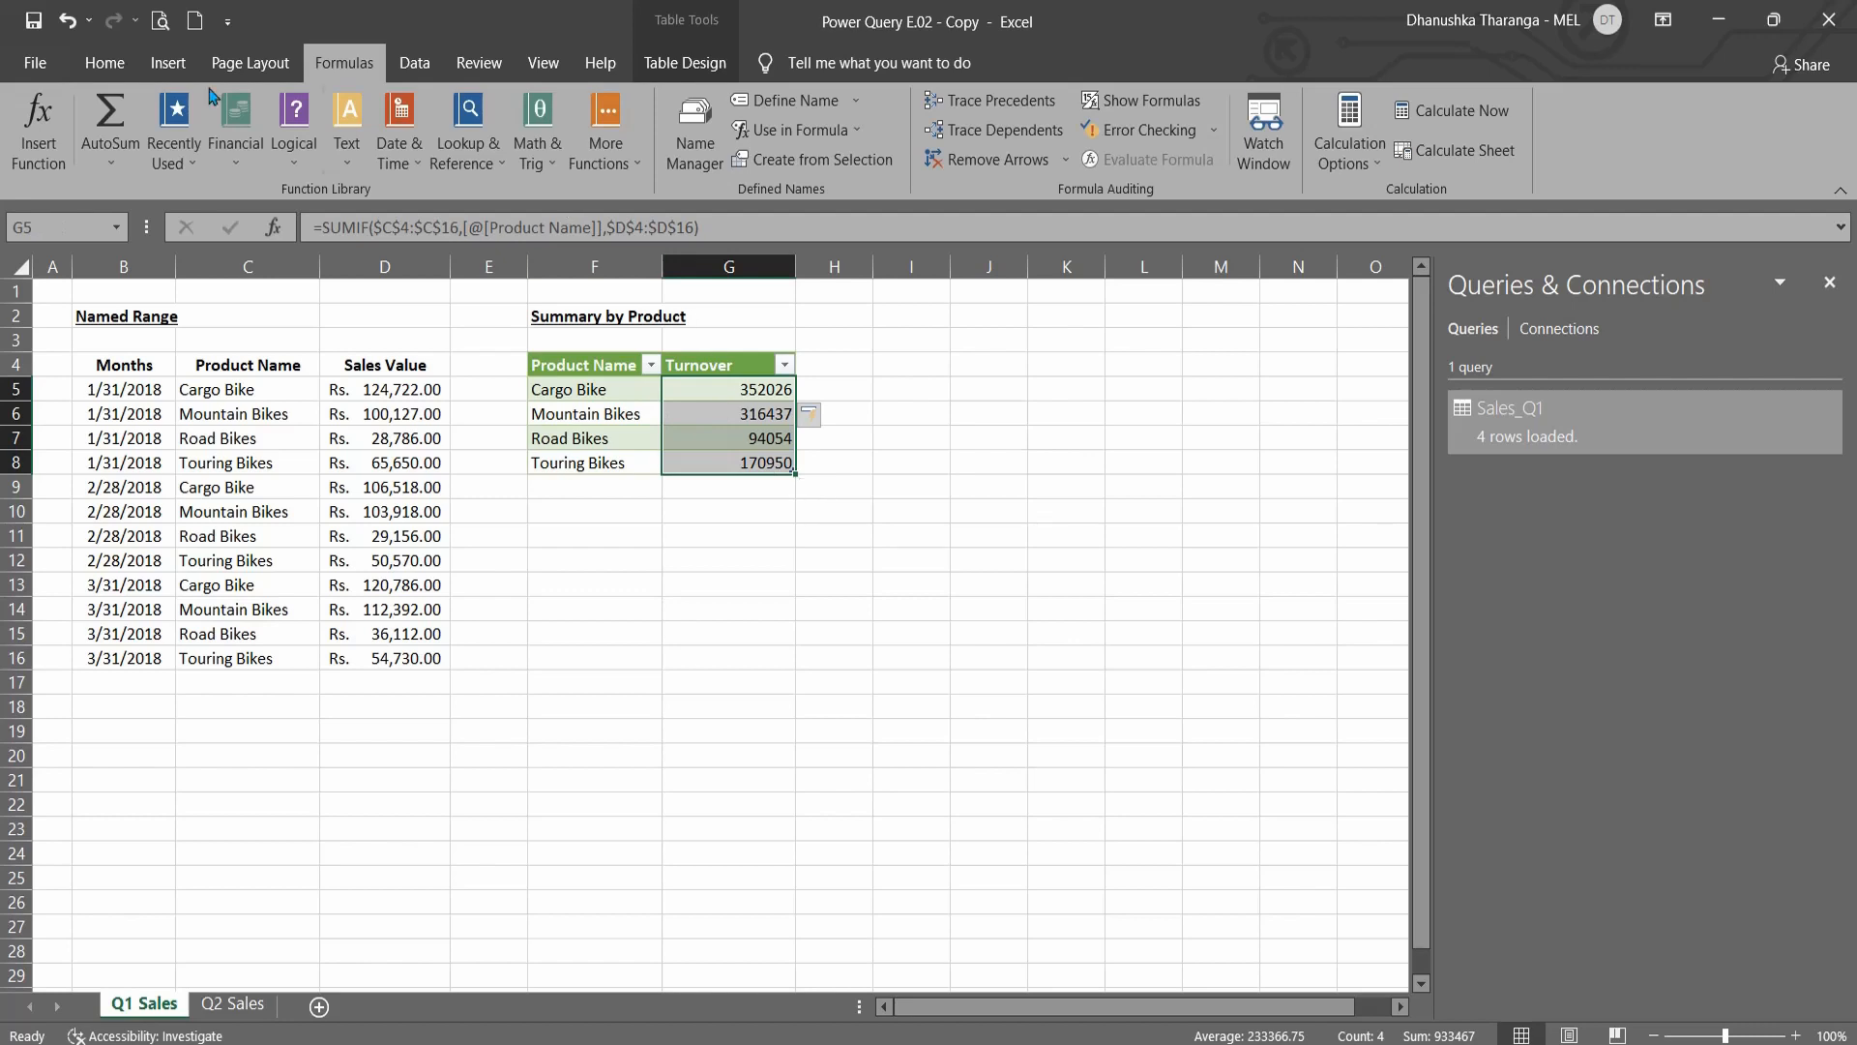
pyautogui.click(104, 63)
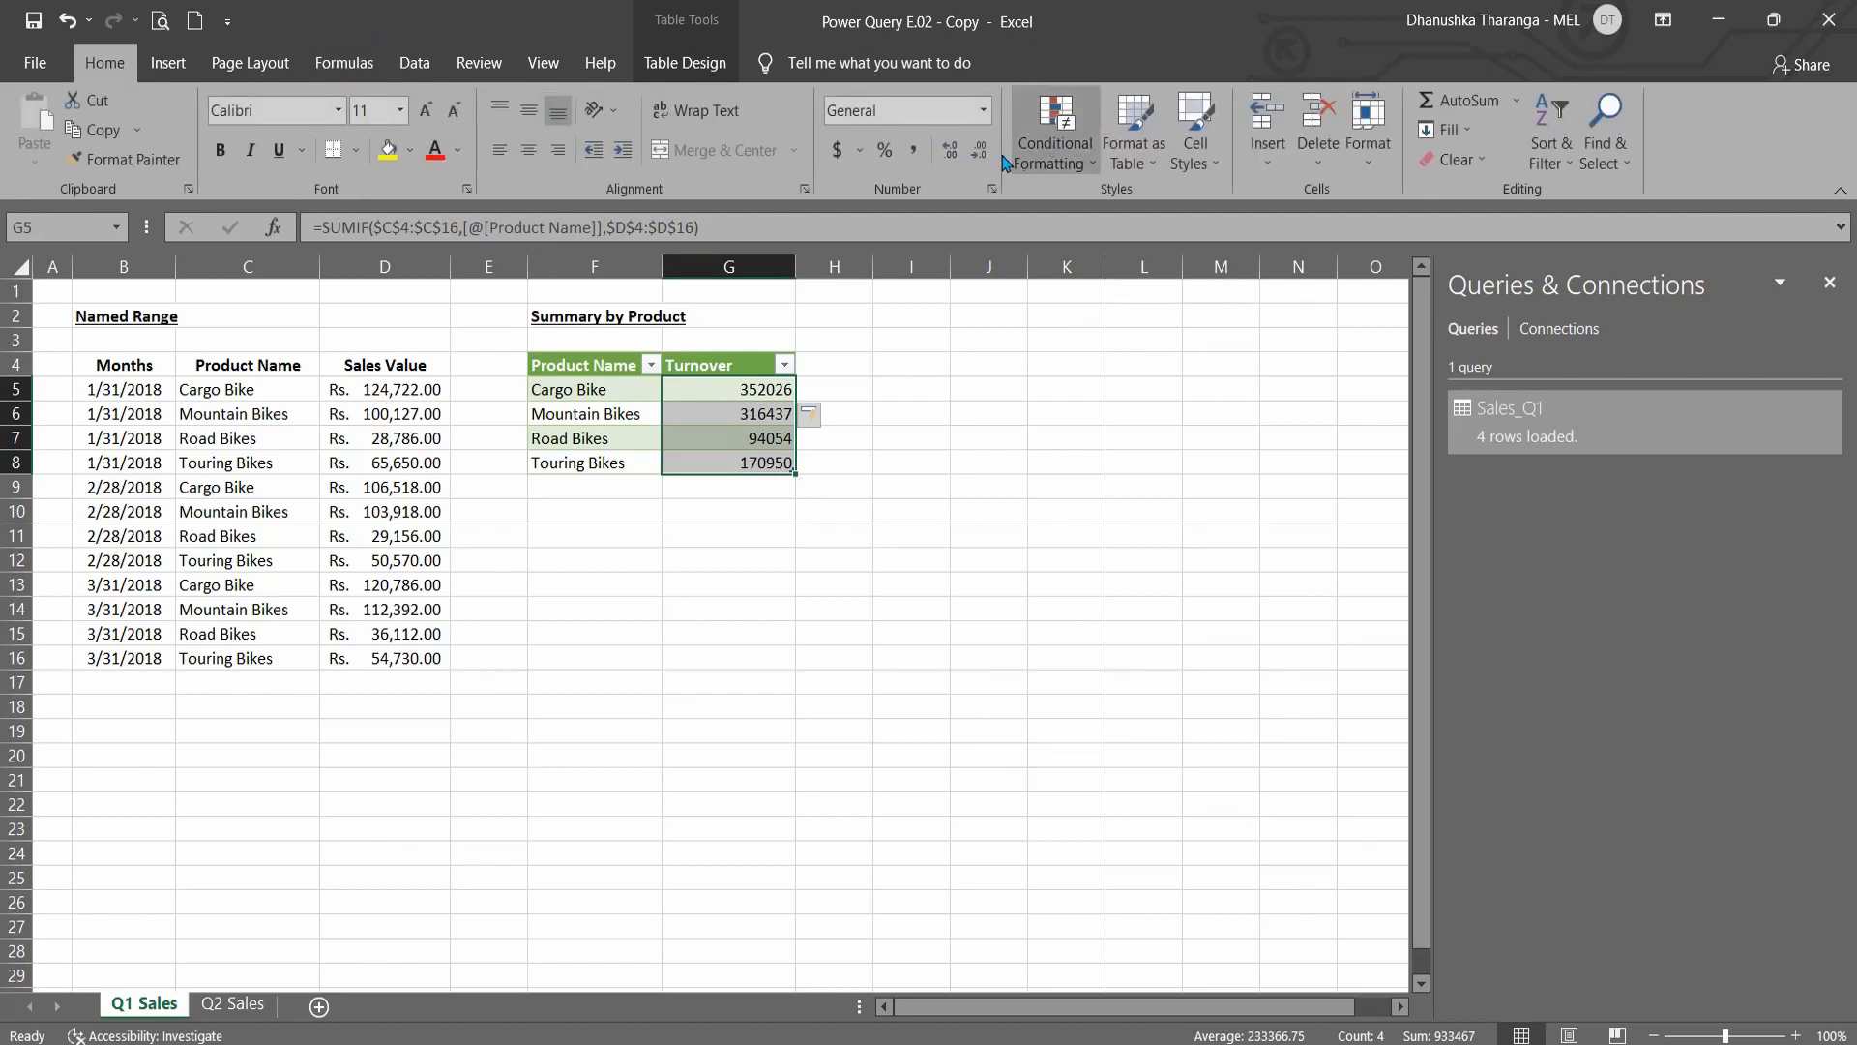
pyautogui.click(860, 151)
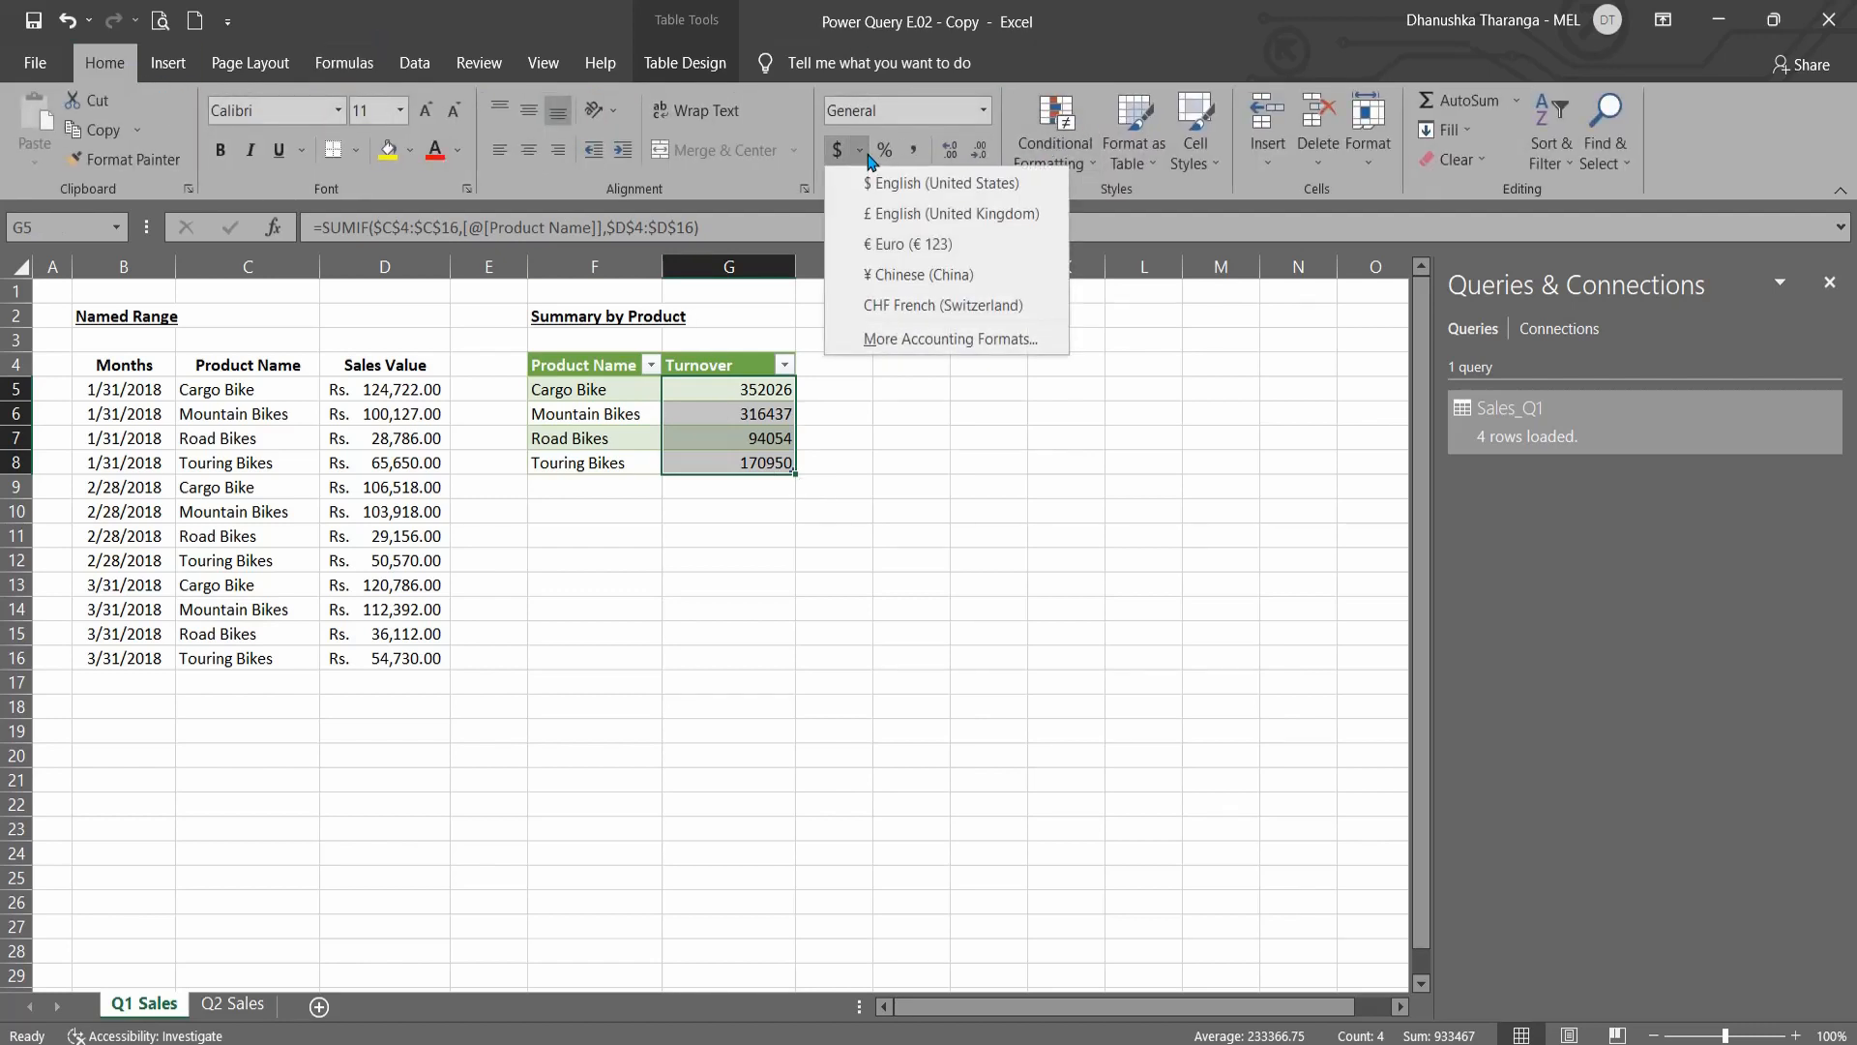
pyautogui.click(938, 338)
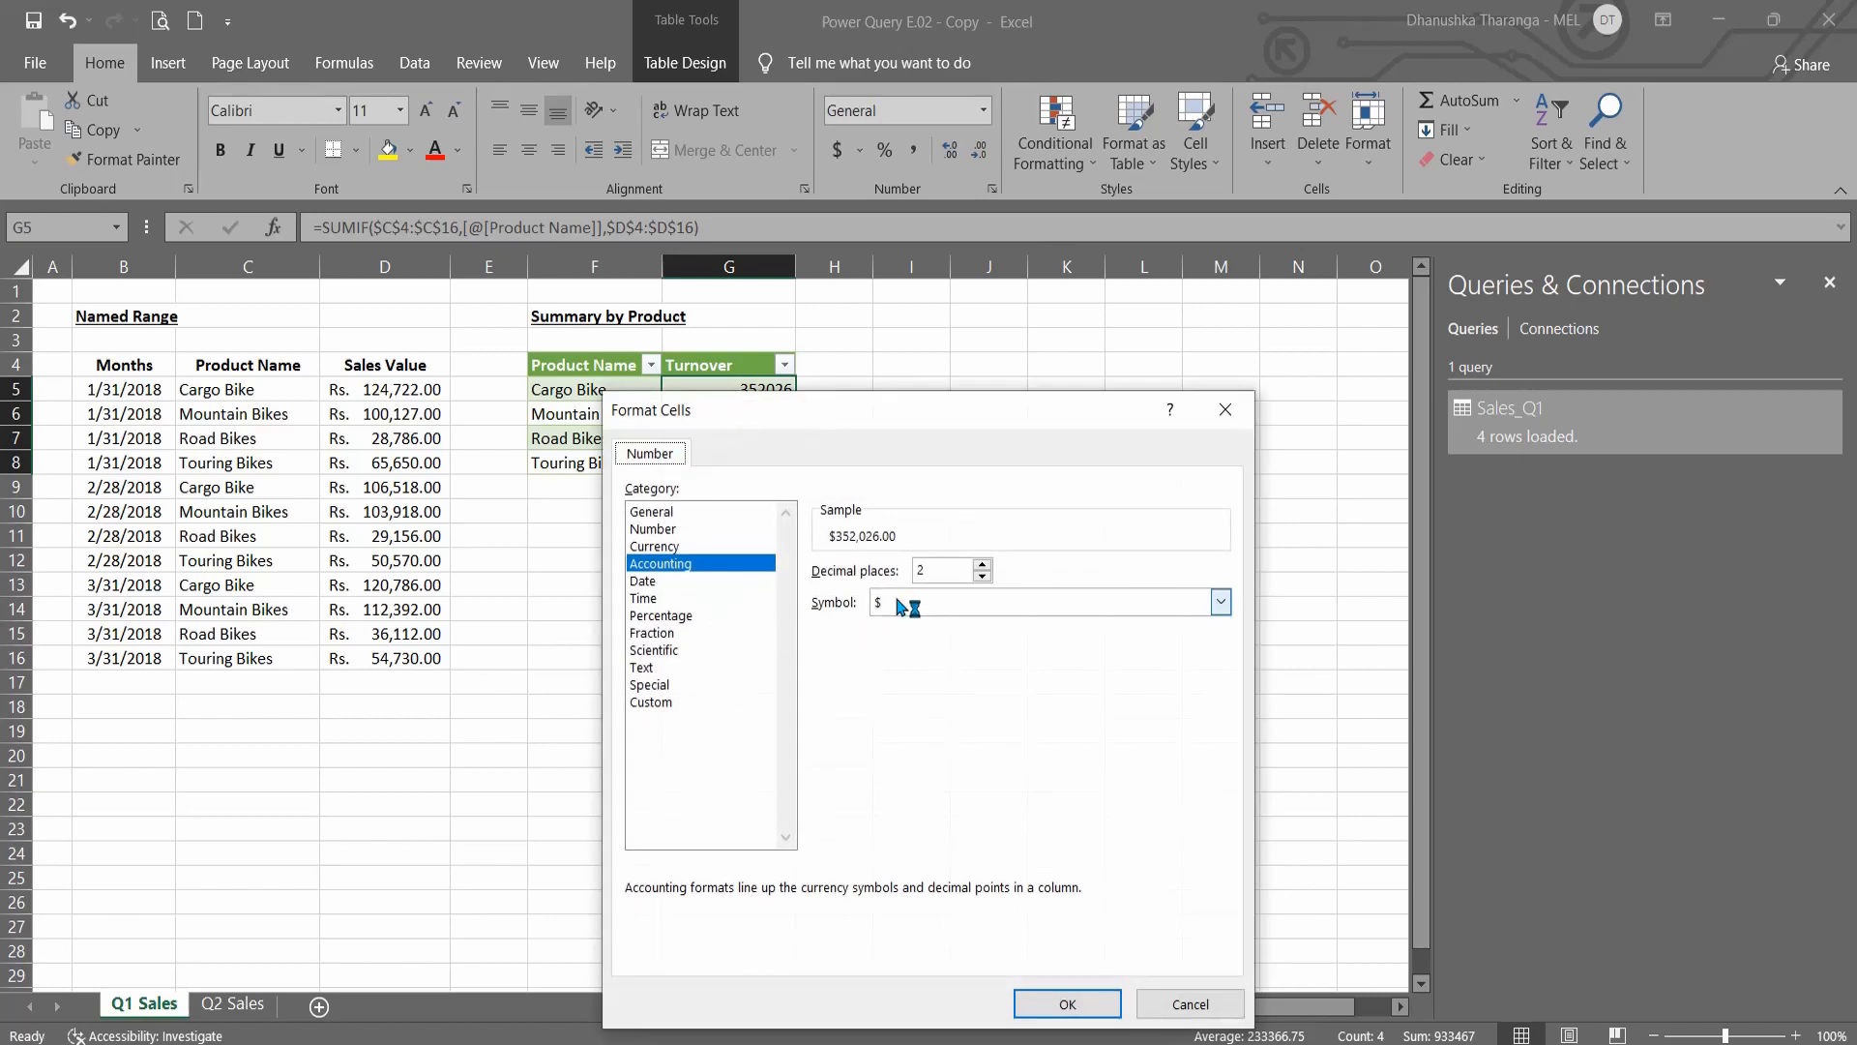
pyautogui.click(909, 604)
pyautogui.scroll(-2, 963, 836)
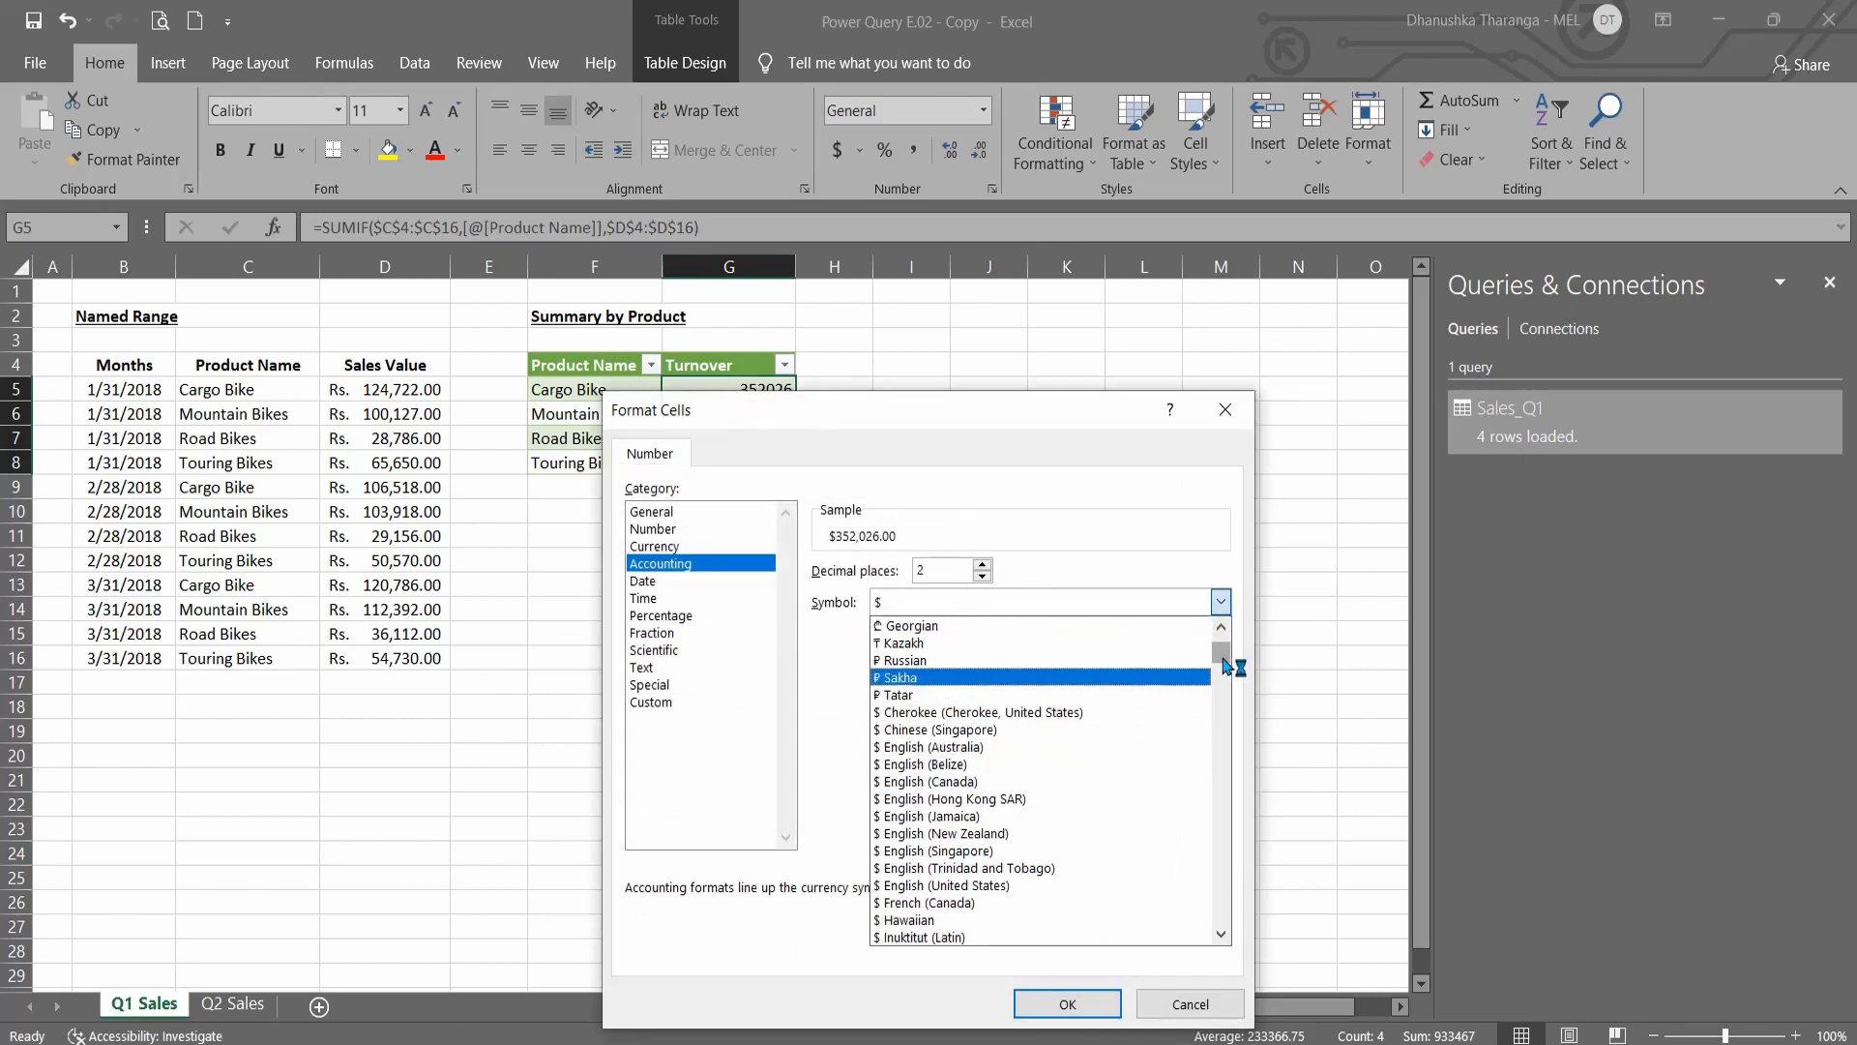
pyautogui.moveTo(1220, 656); pyautogui.dragTo(1216, 772)
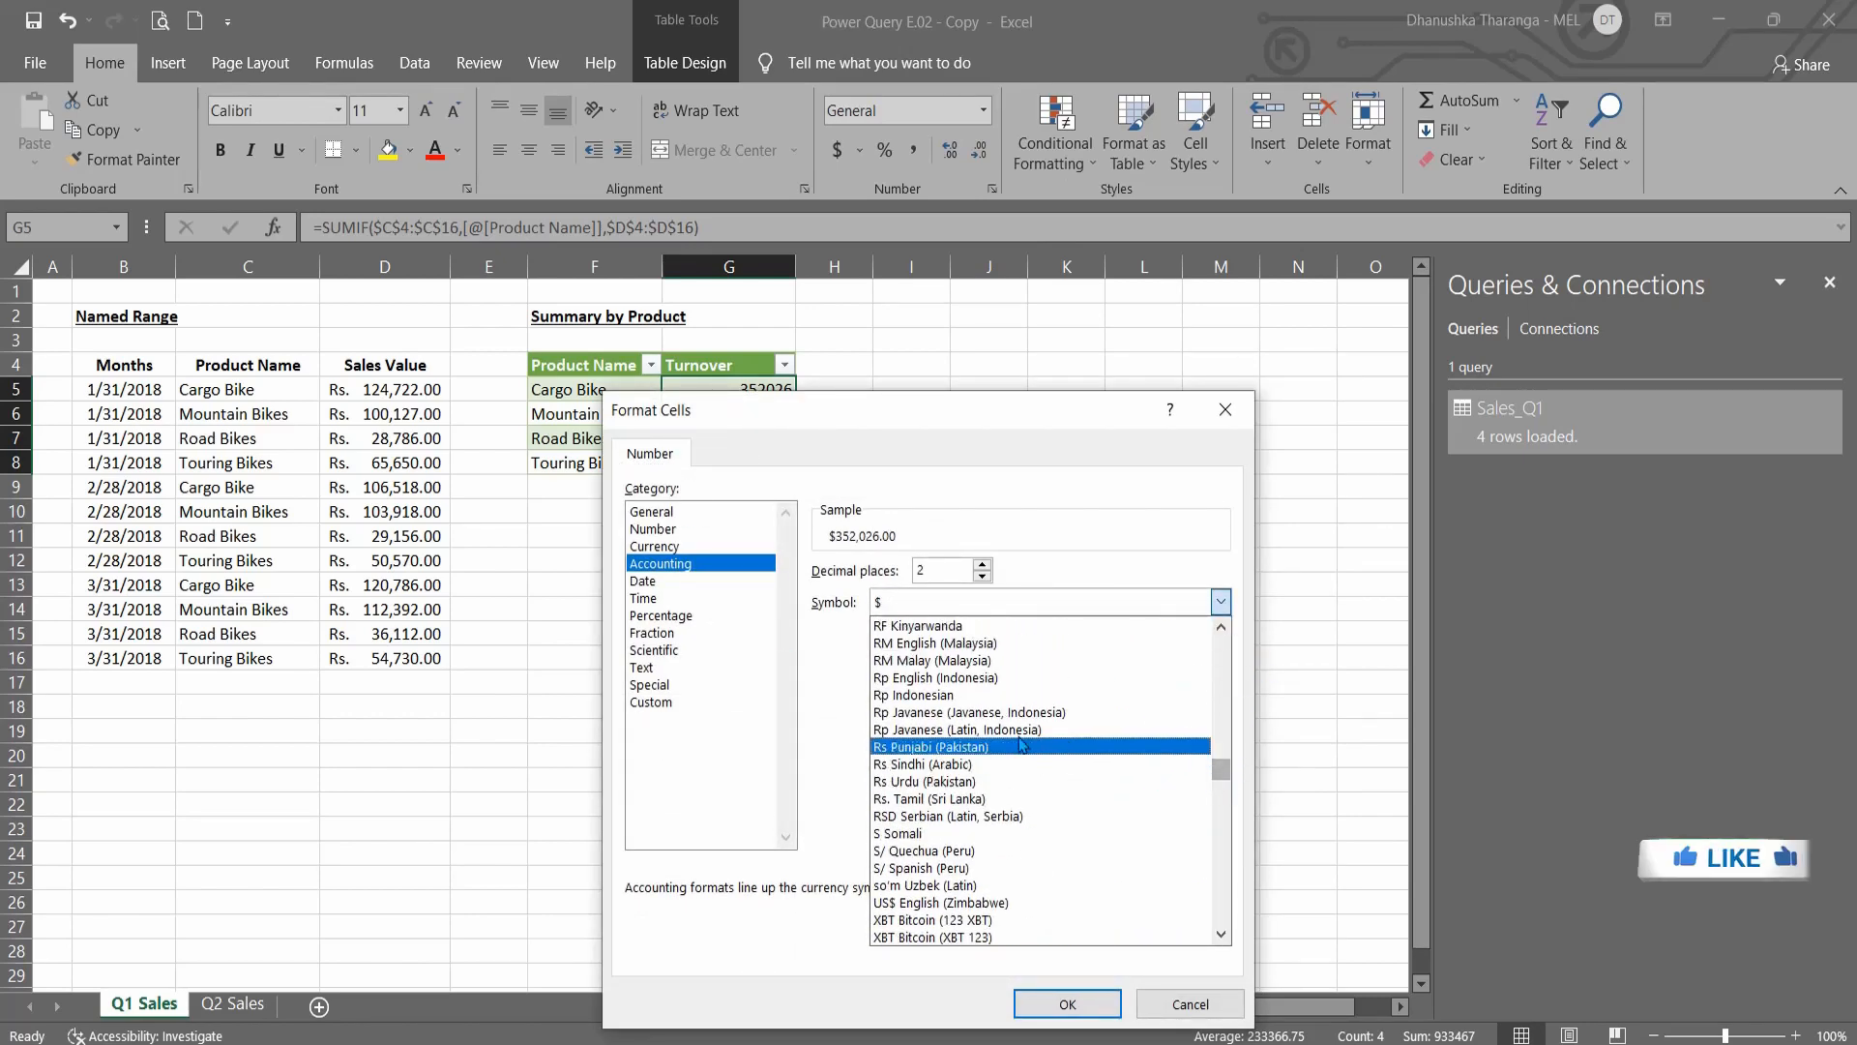
pyautogui.scroll(2, 980, 680)
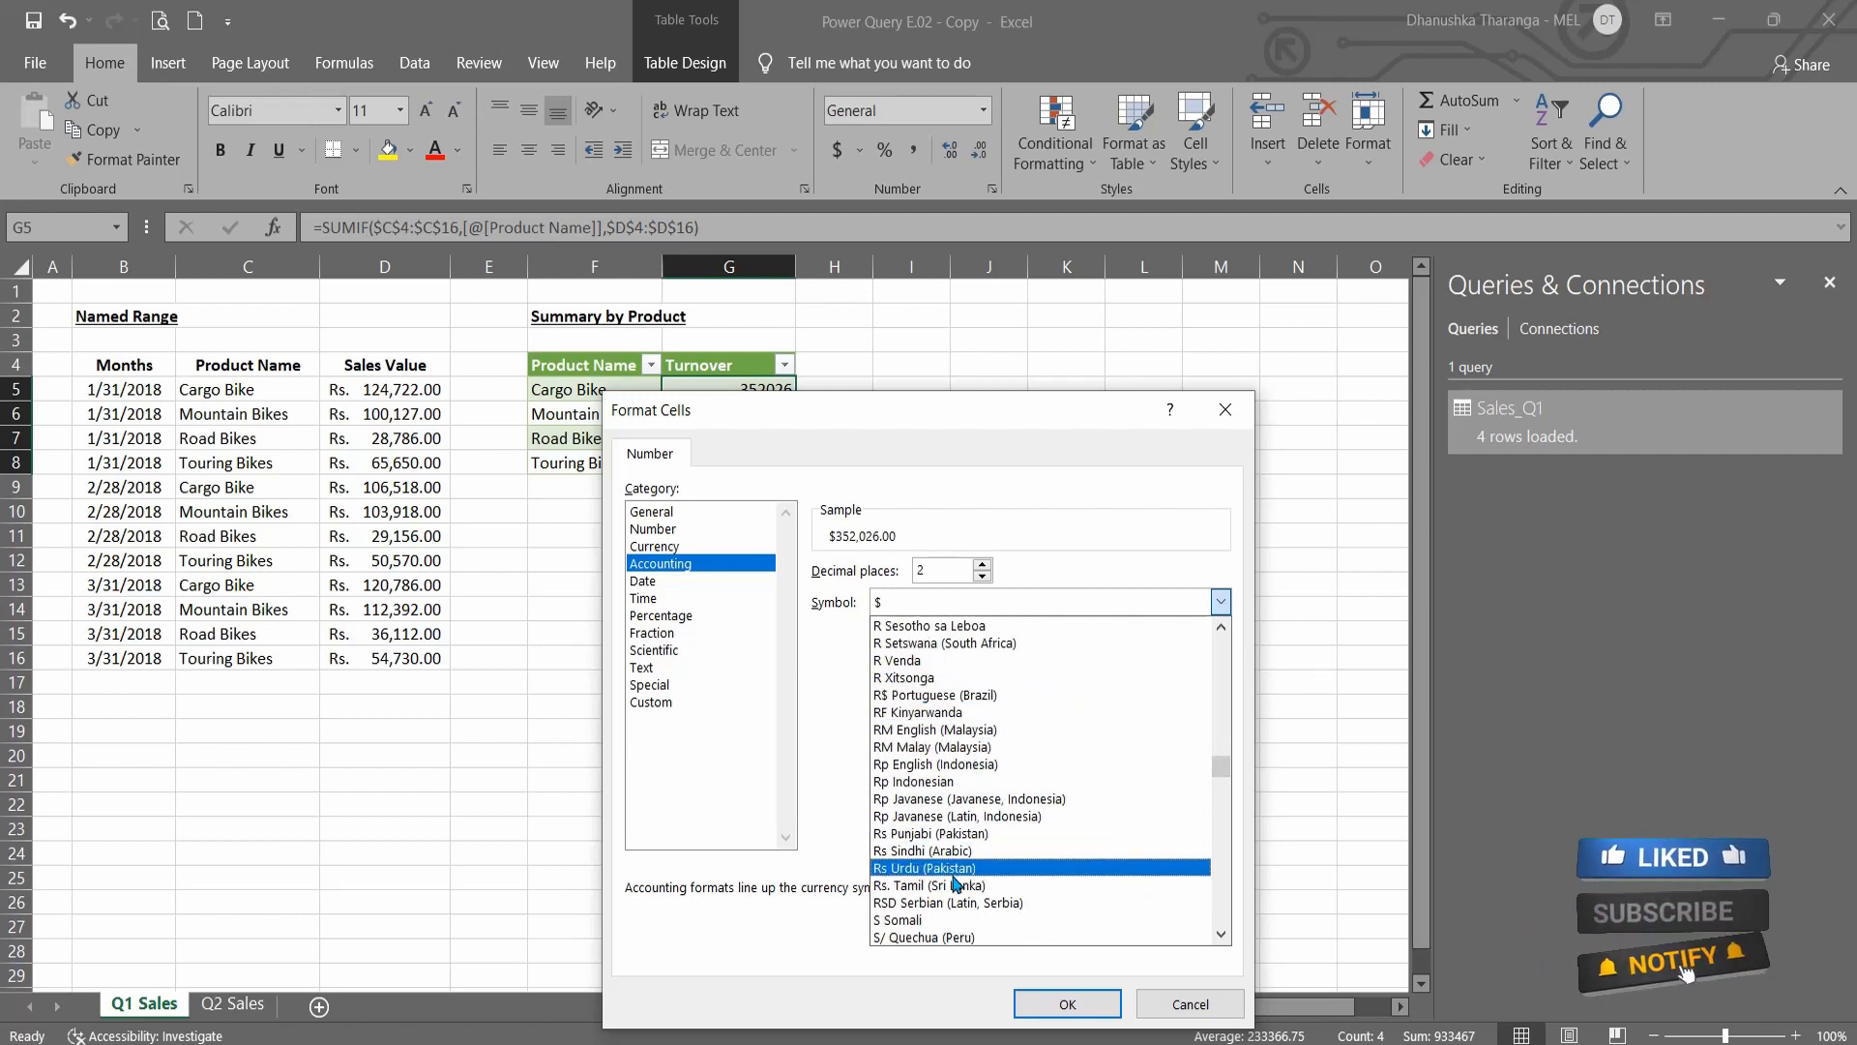
pyautogui.click(955, 885)
pyautogui.click(1082, 1003)
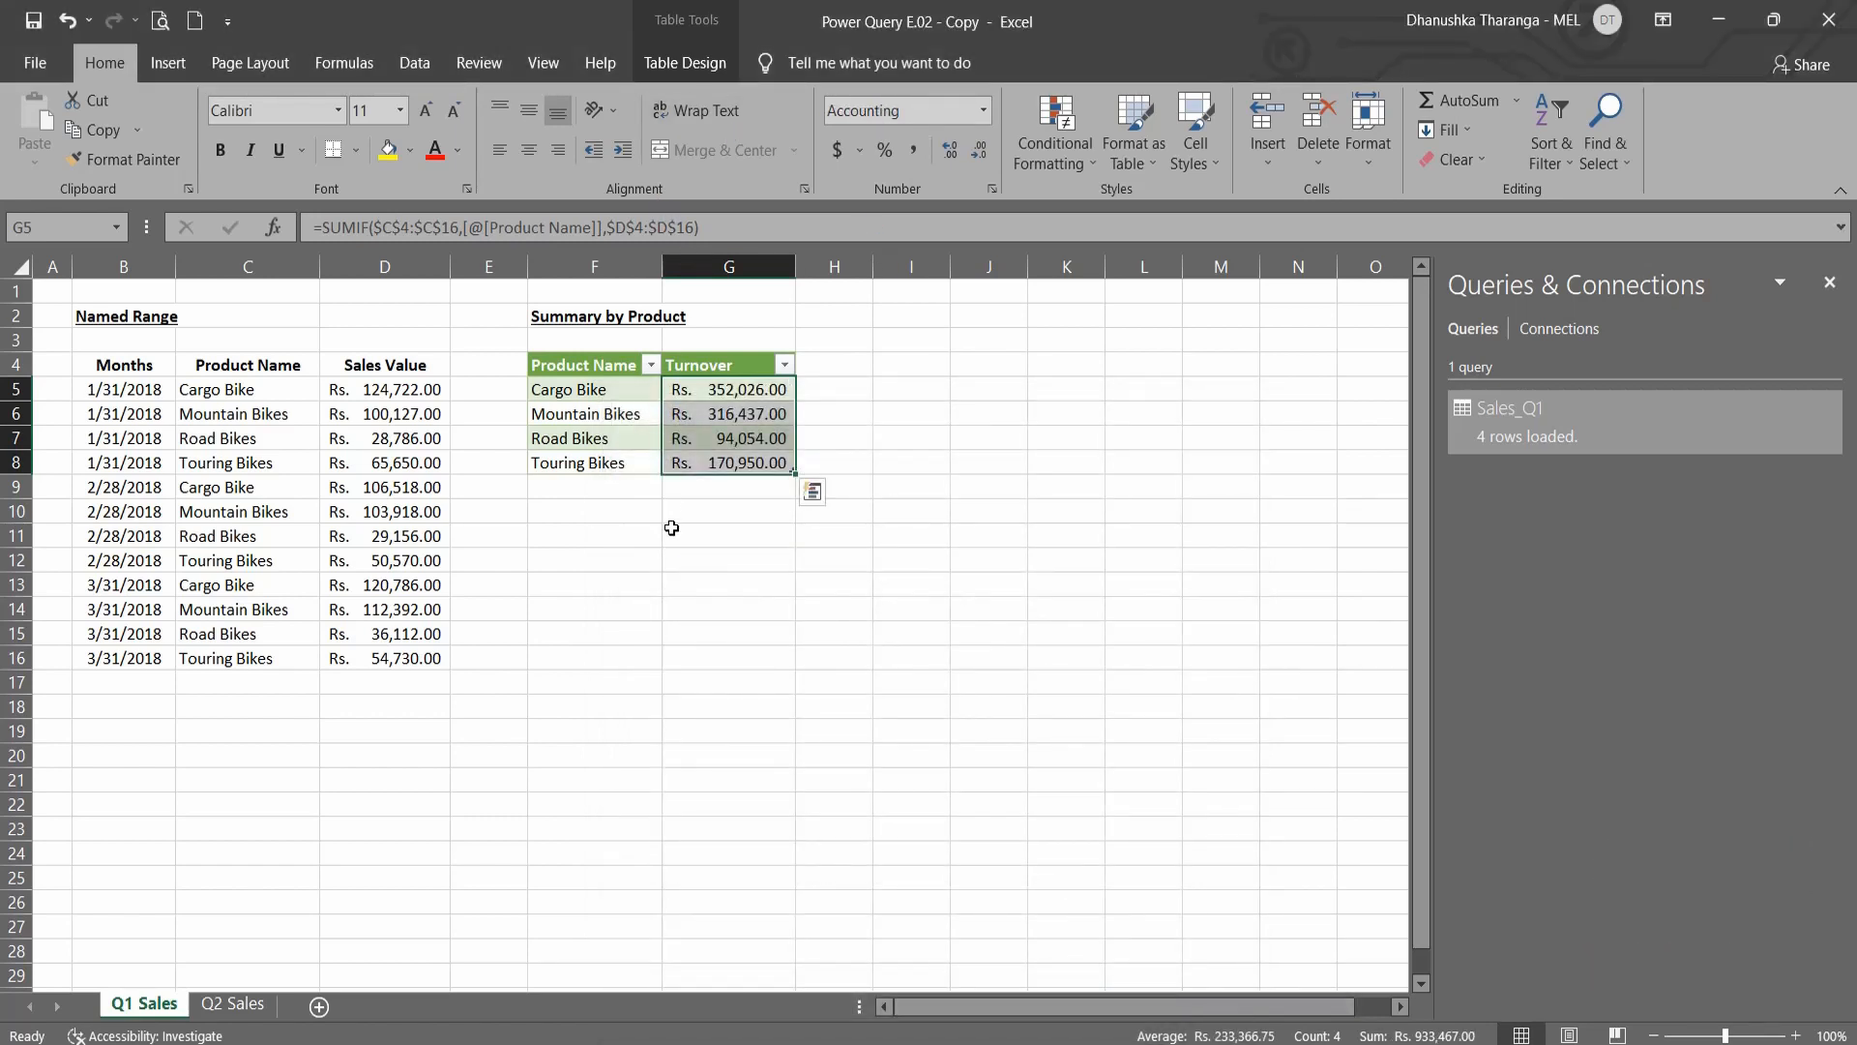
pyautogui.click(671, 528)
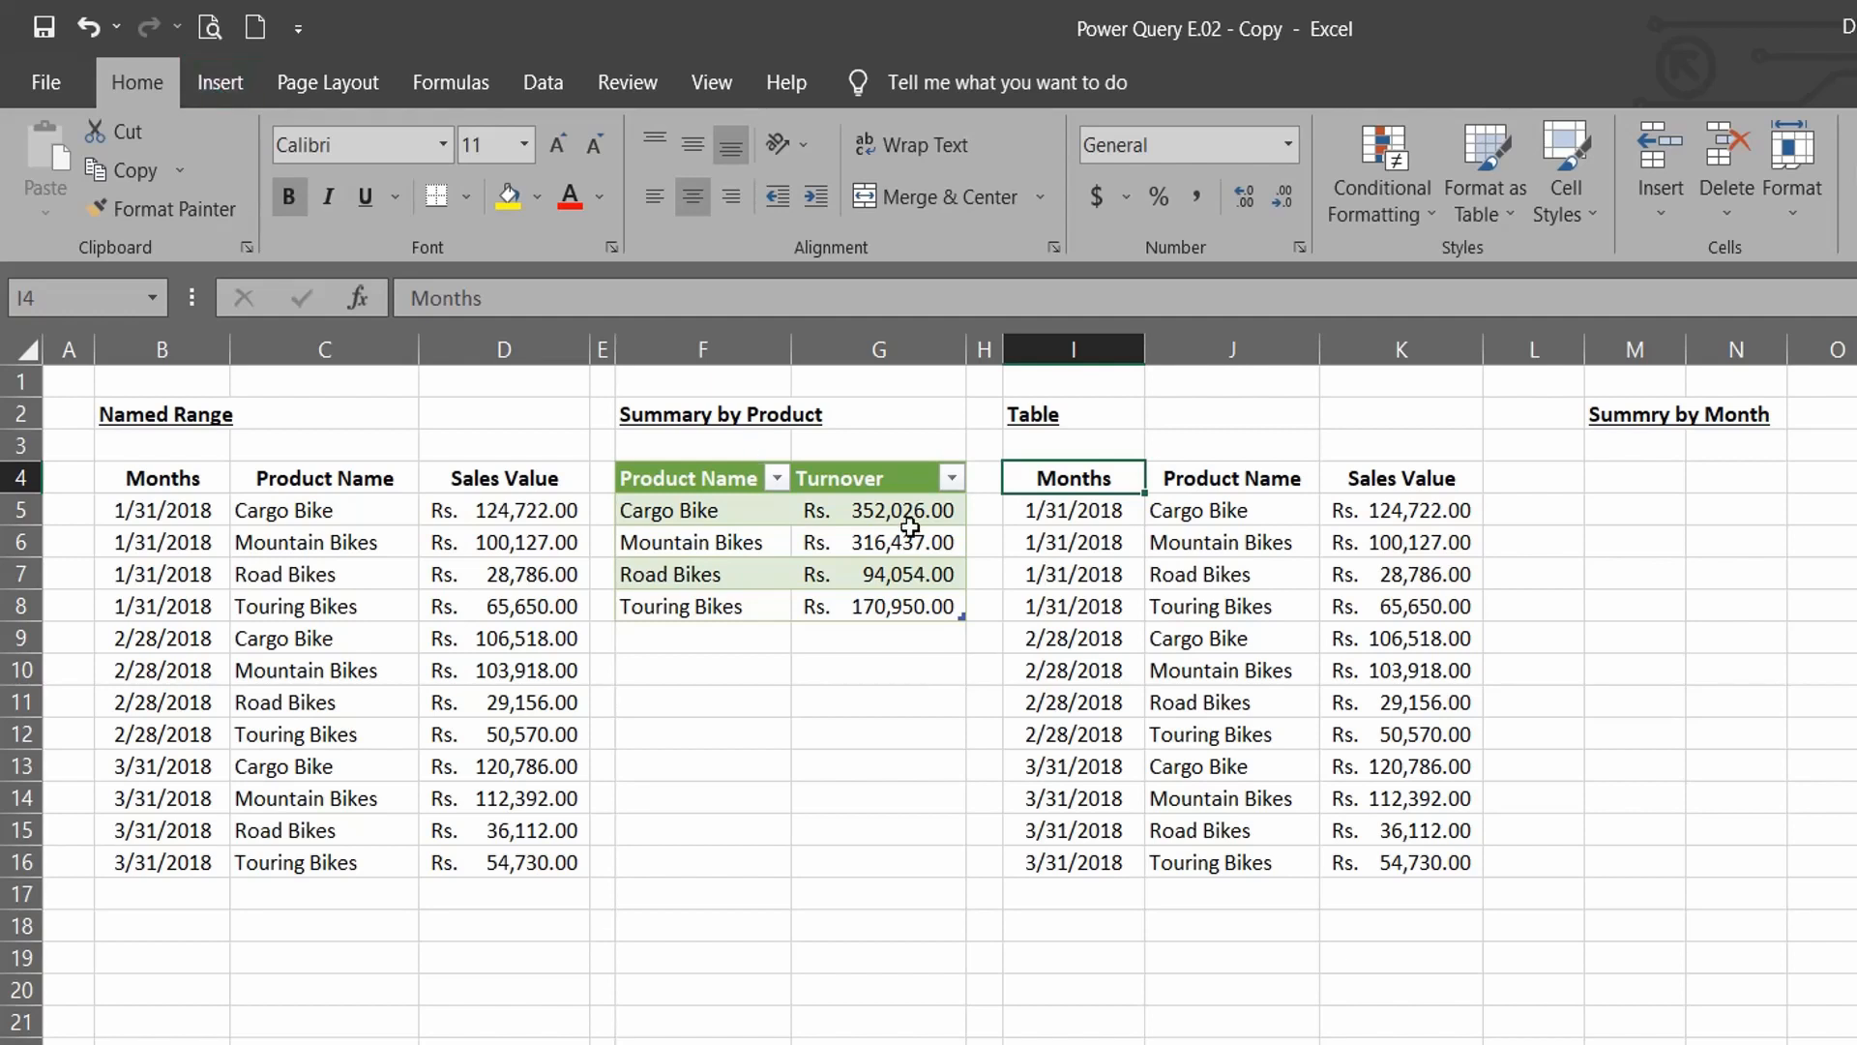
# Step: Convert the sales data in I4:K16 into a table with headers
pyautogui.moveTo(1069, 476); pyautogui.dragTo(1346, 859)
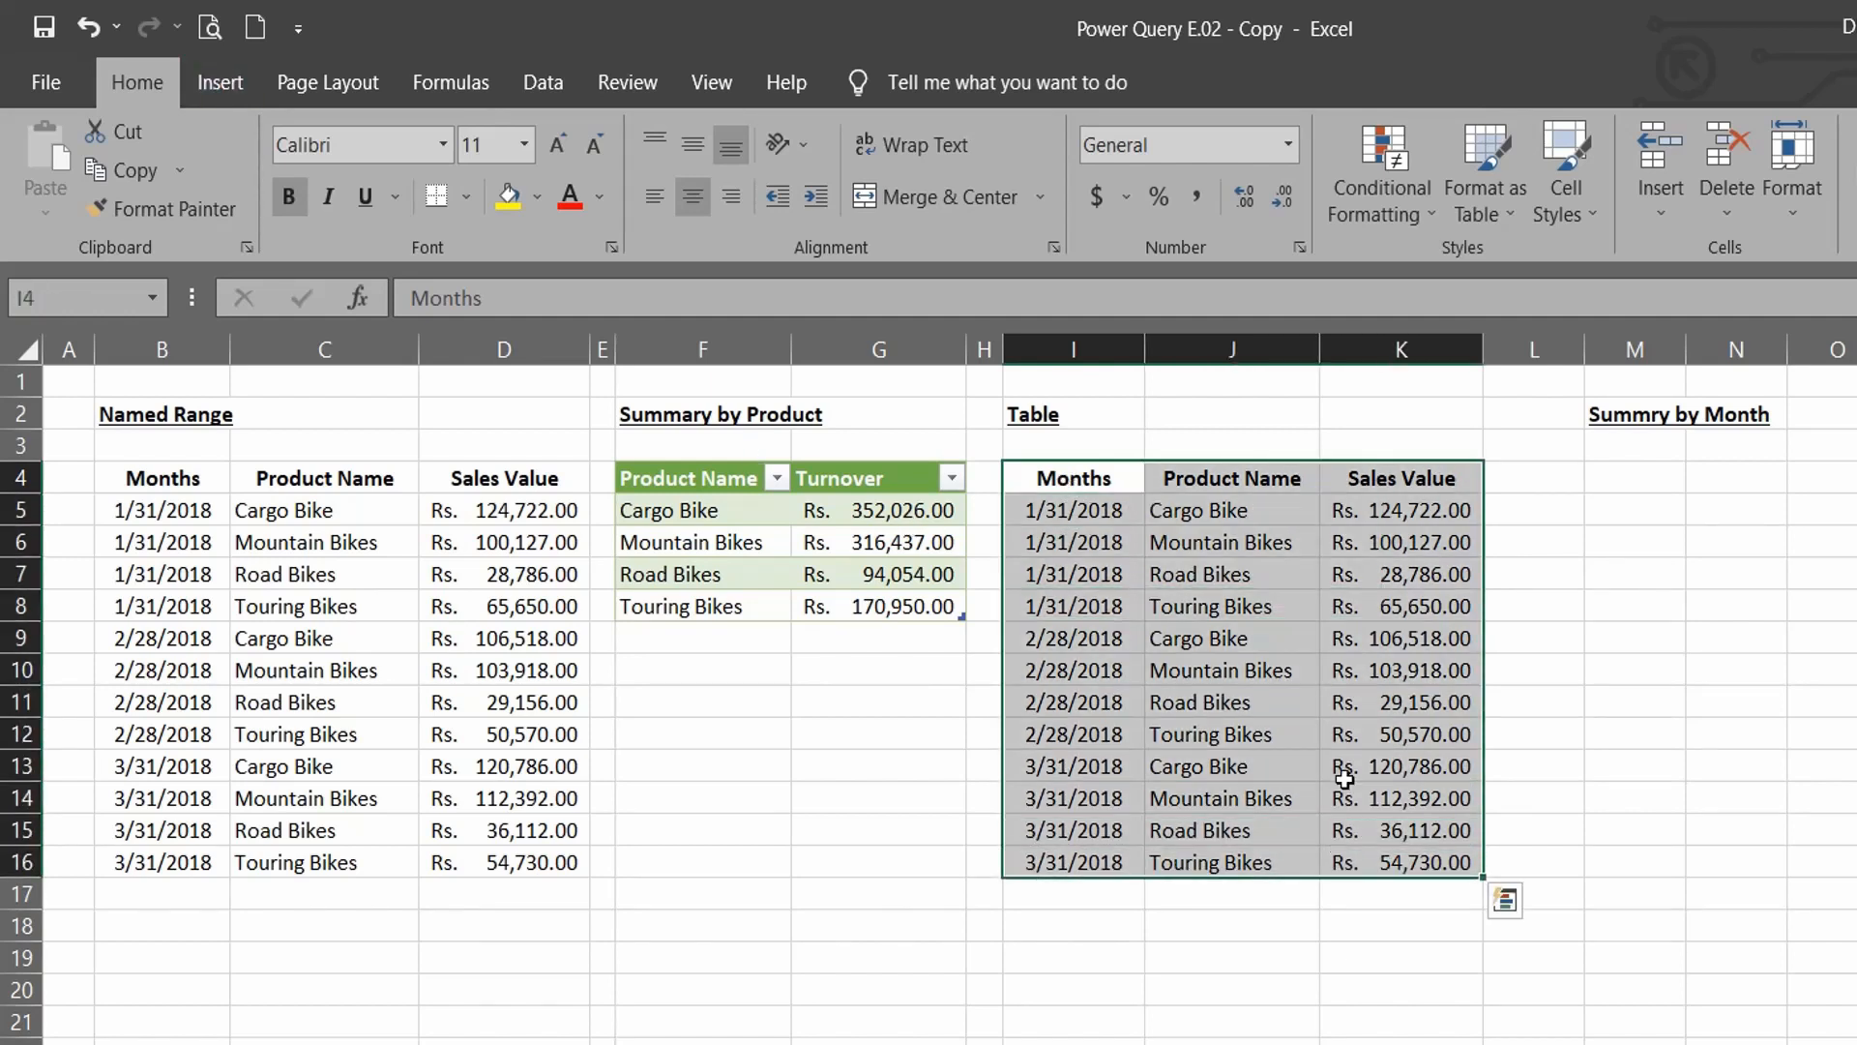
pyautogui.click(215, 83)
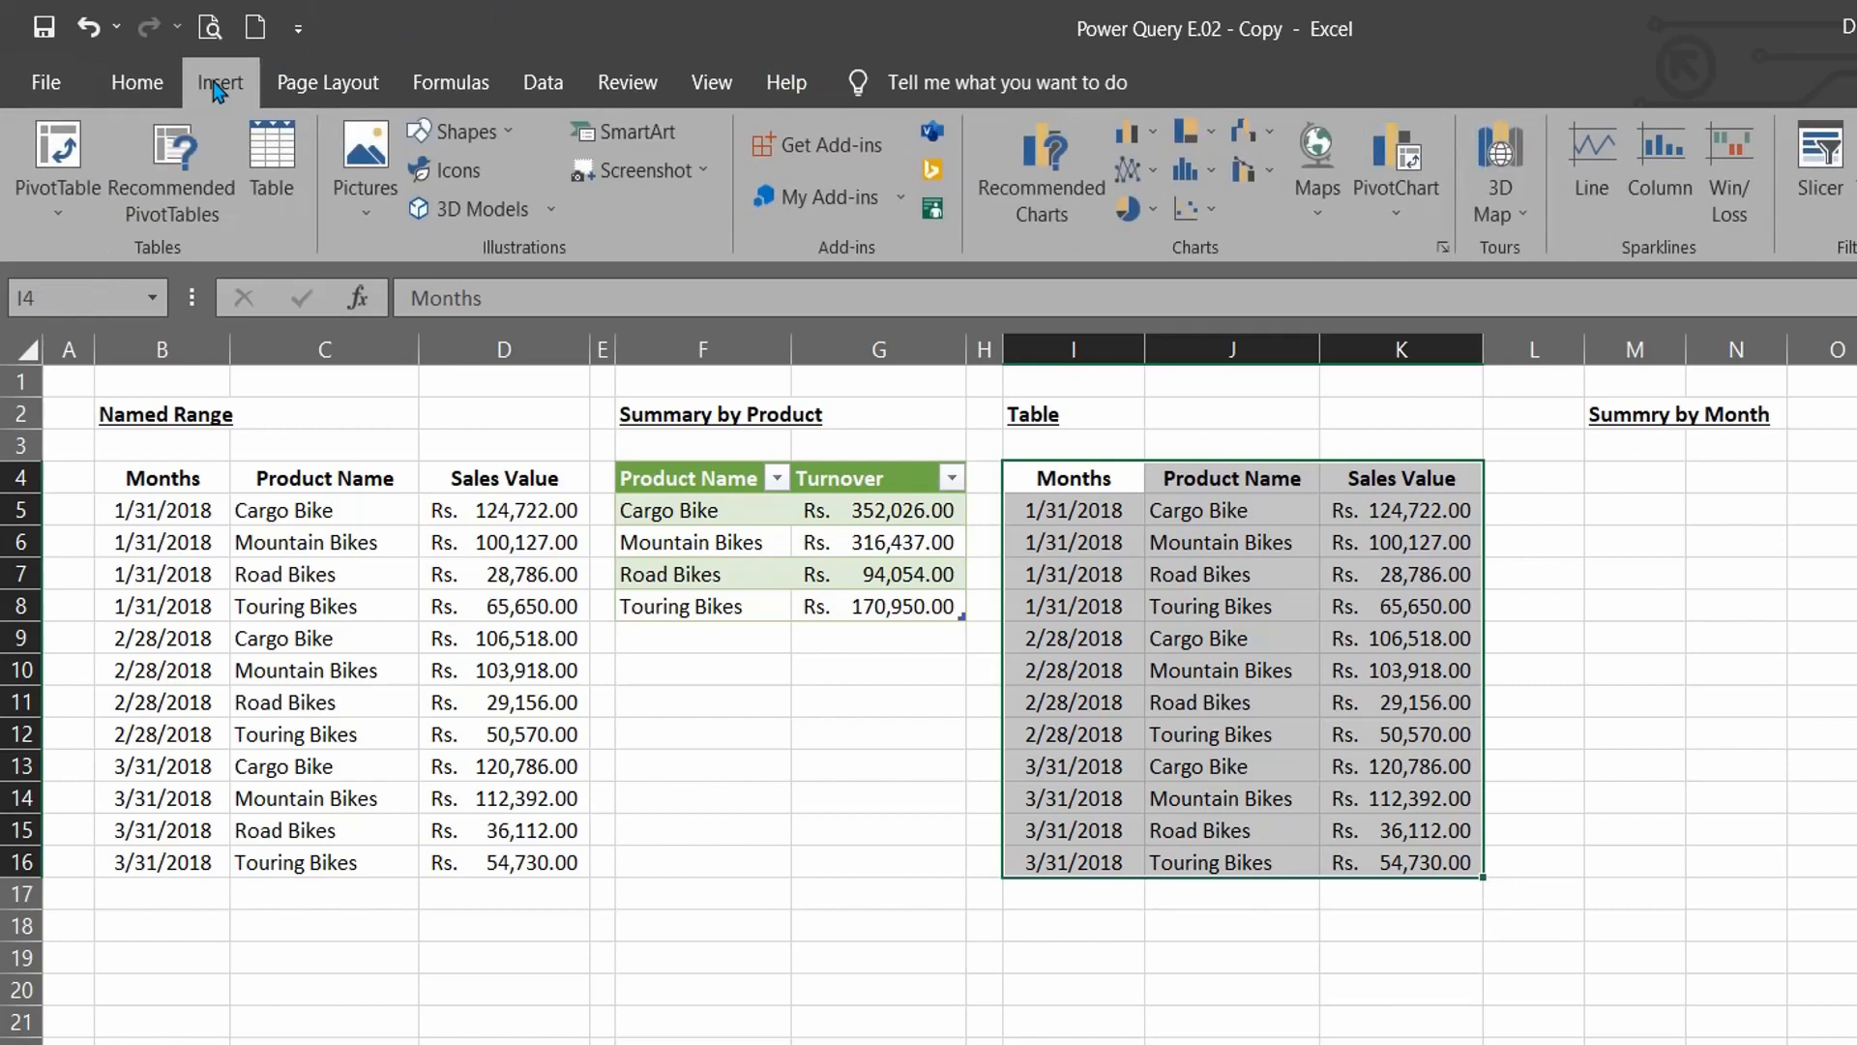
pyautogui.click(272, 165)
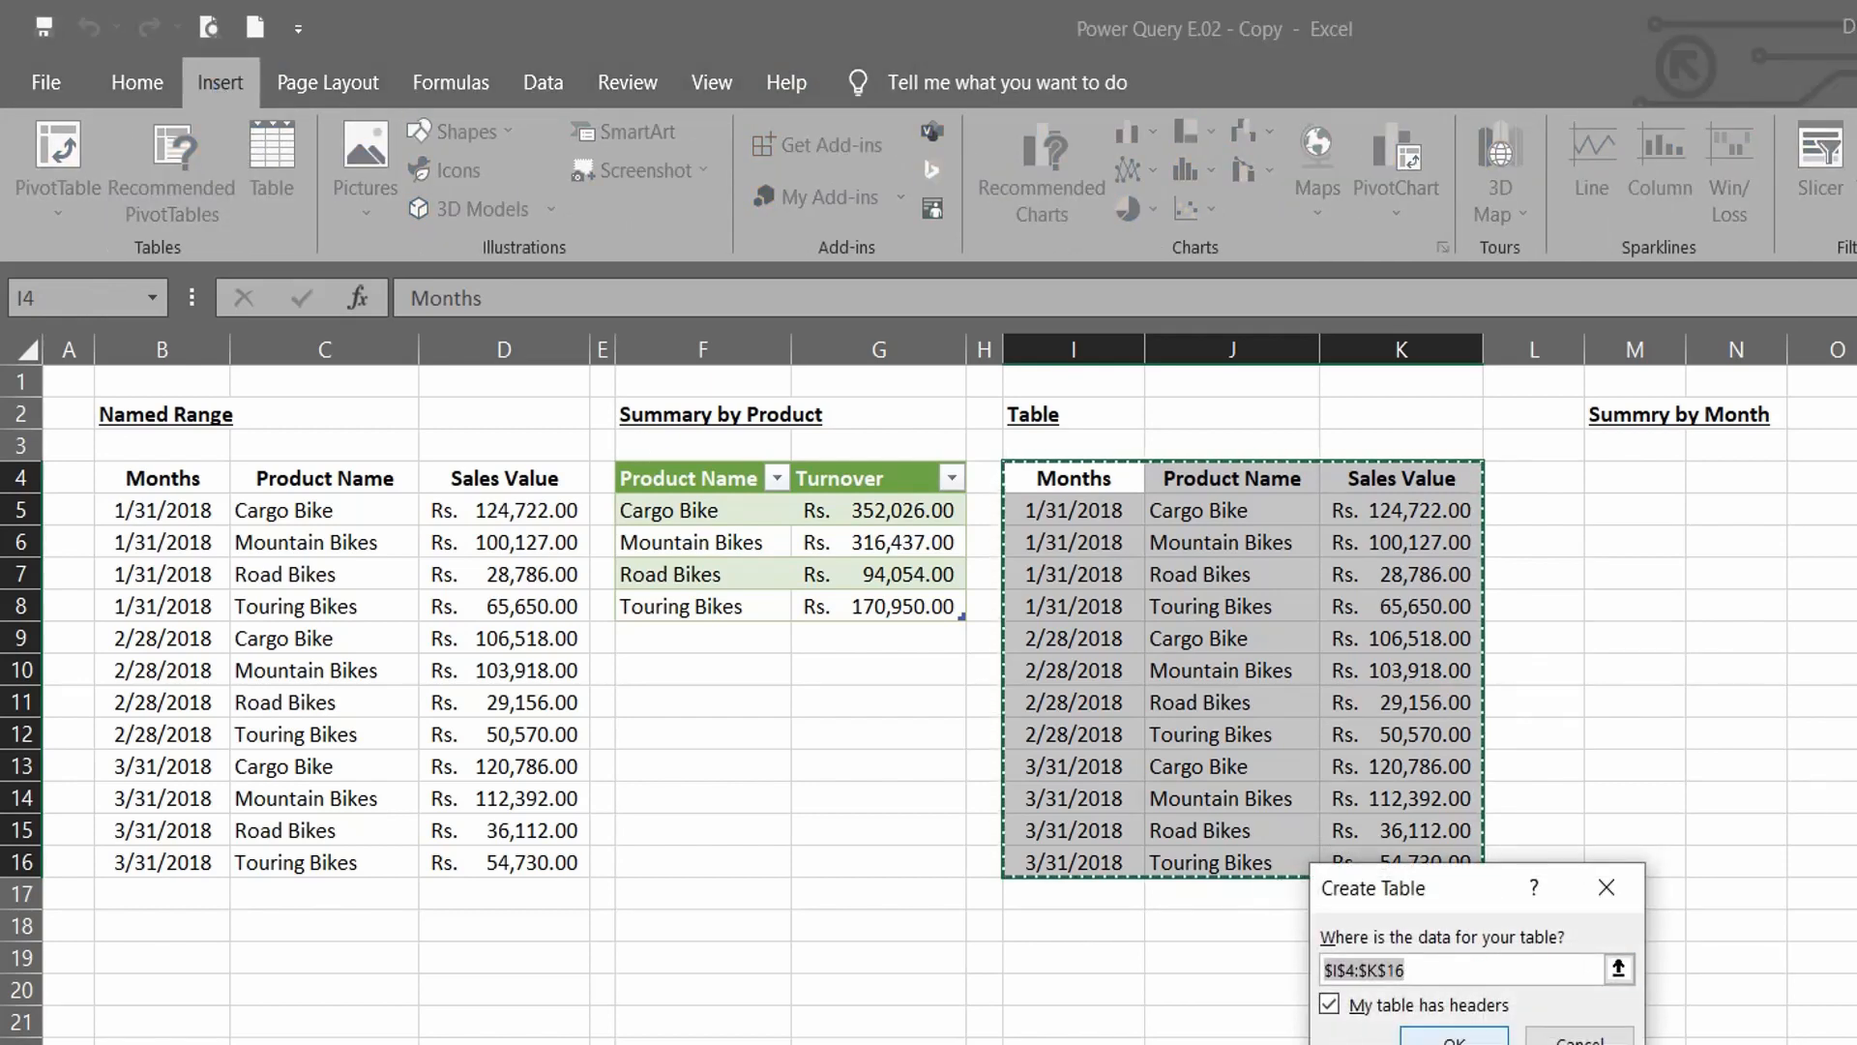
pyautogui.press('Return')
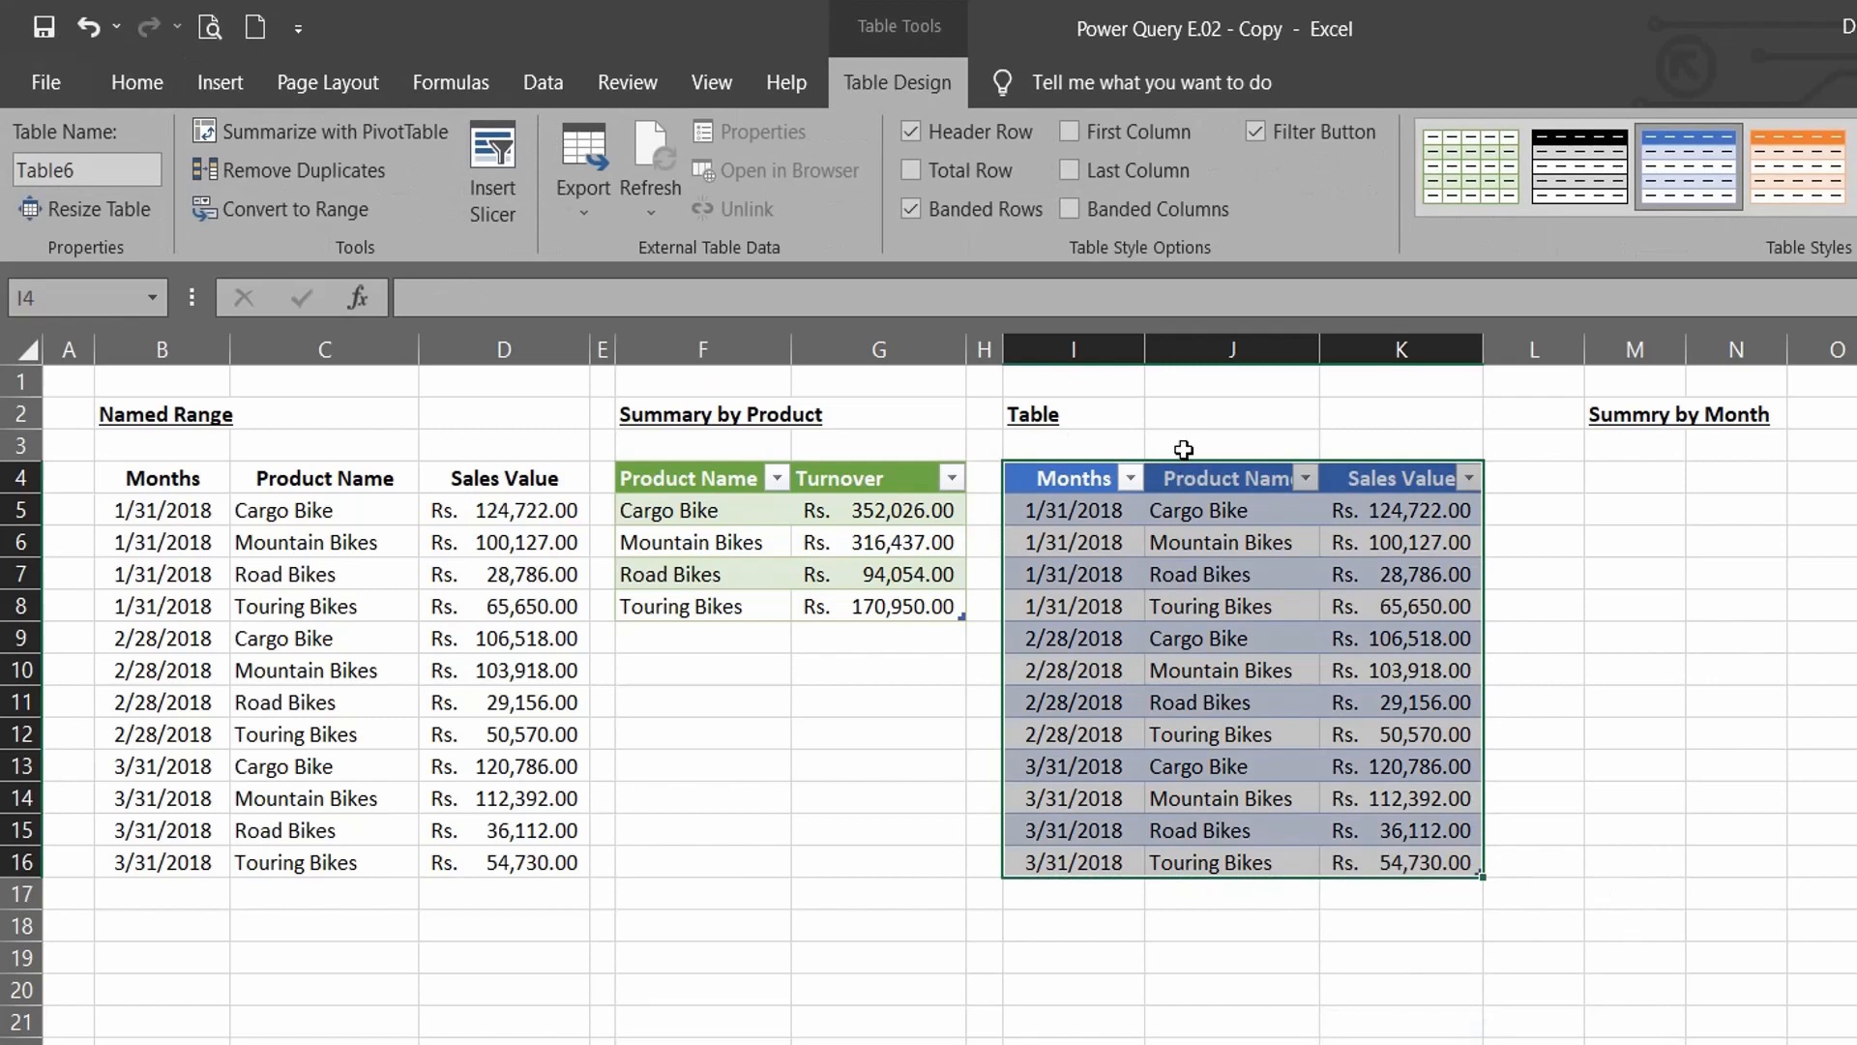
pyautogui.click(1273, 373)
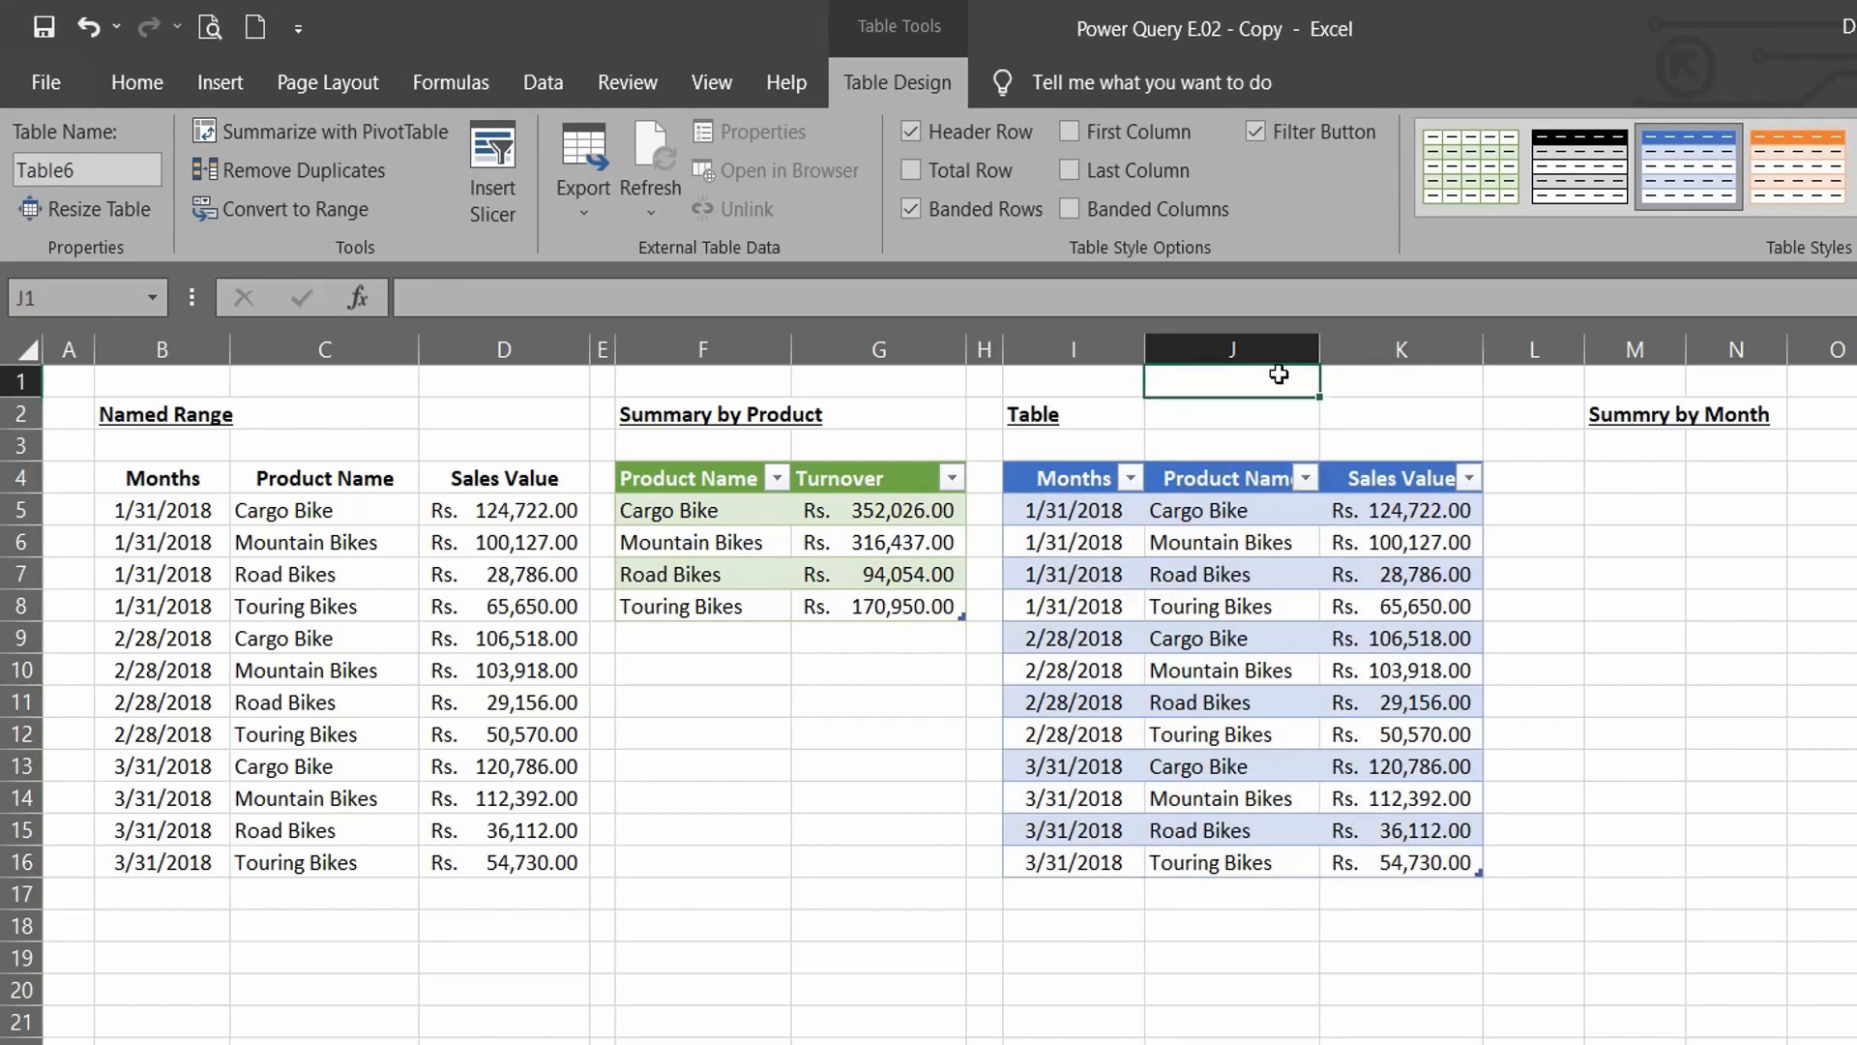
# Step: Load the new sales table under the Table heading into the Power Query Editor
pyautogui.click(1075, 480)
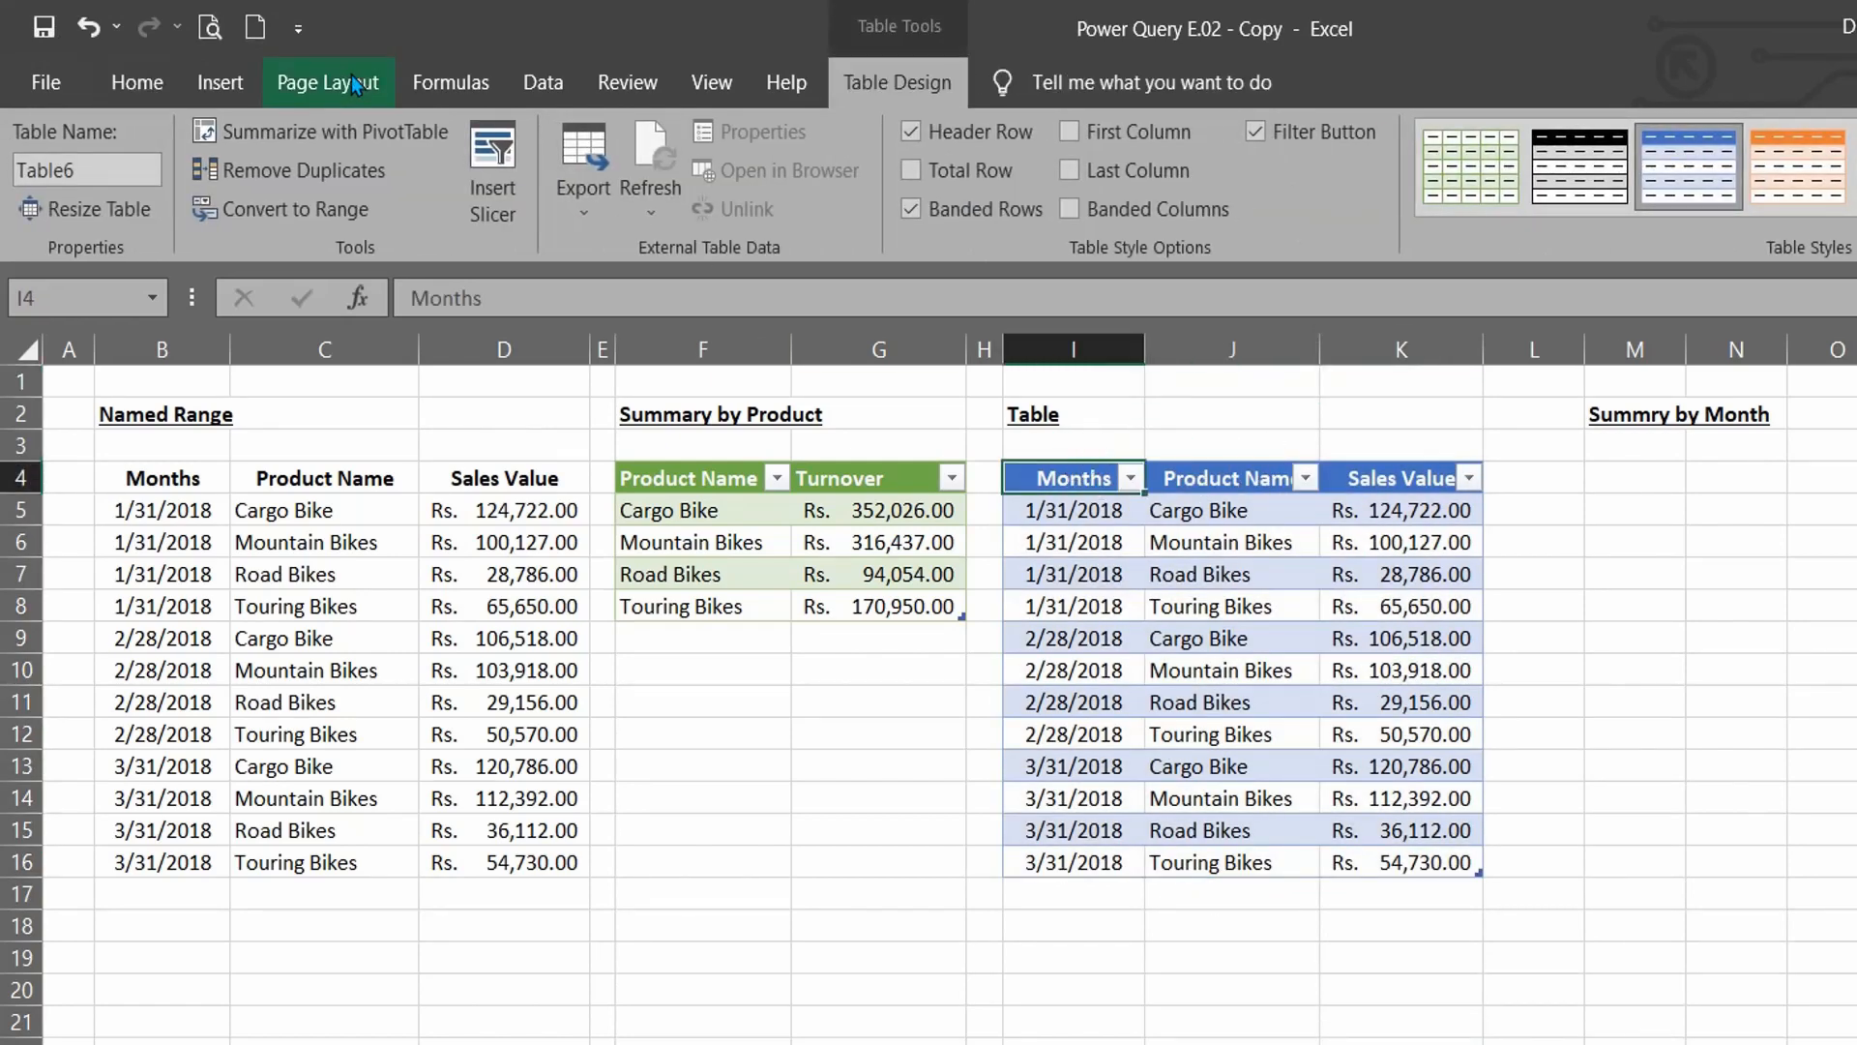
pyautogui.click(555, 74)
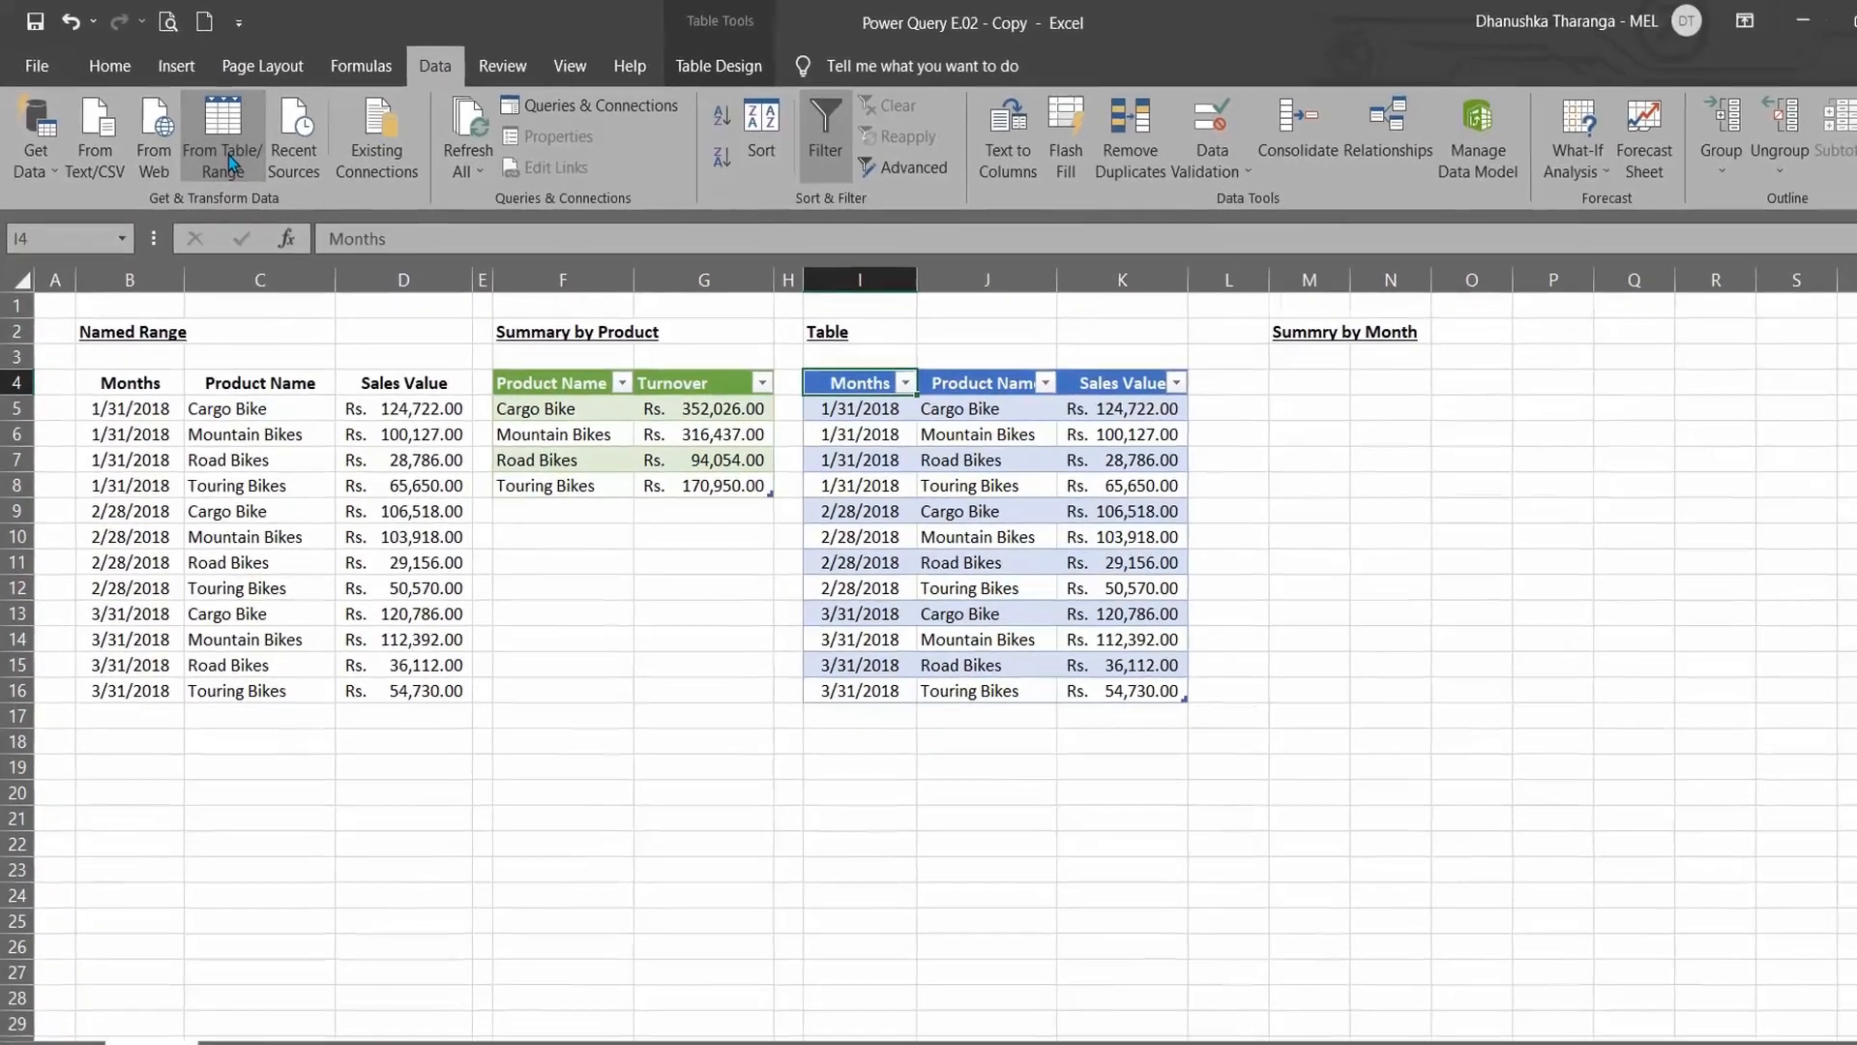
pyautogui.click(250, 174)
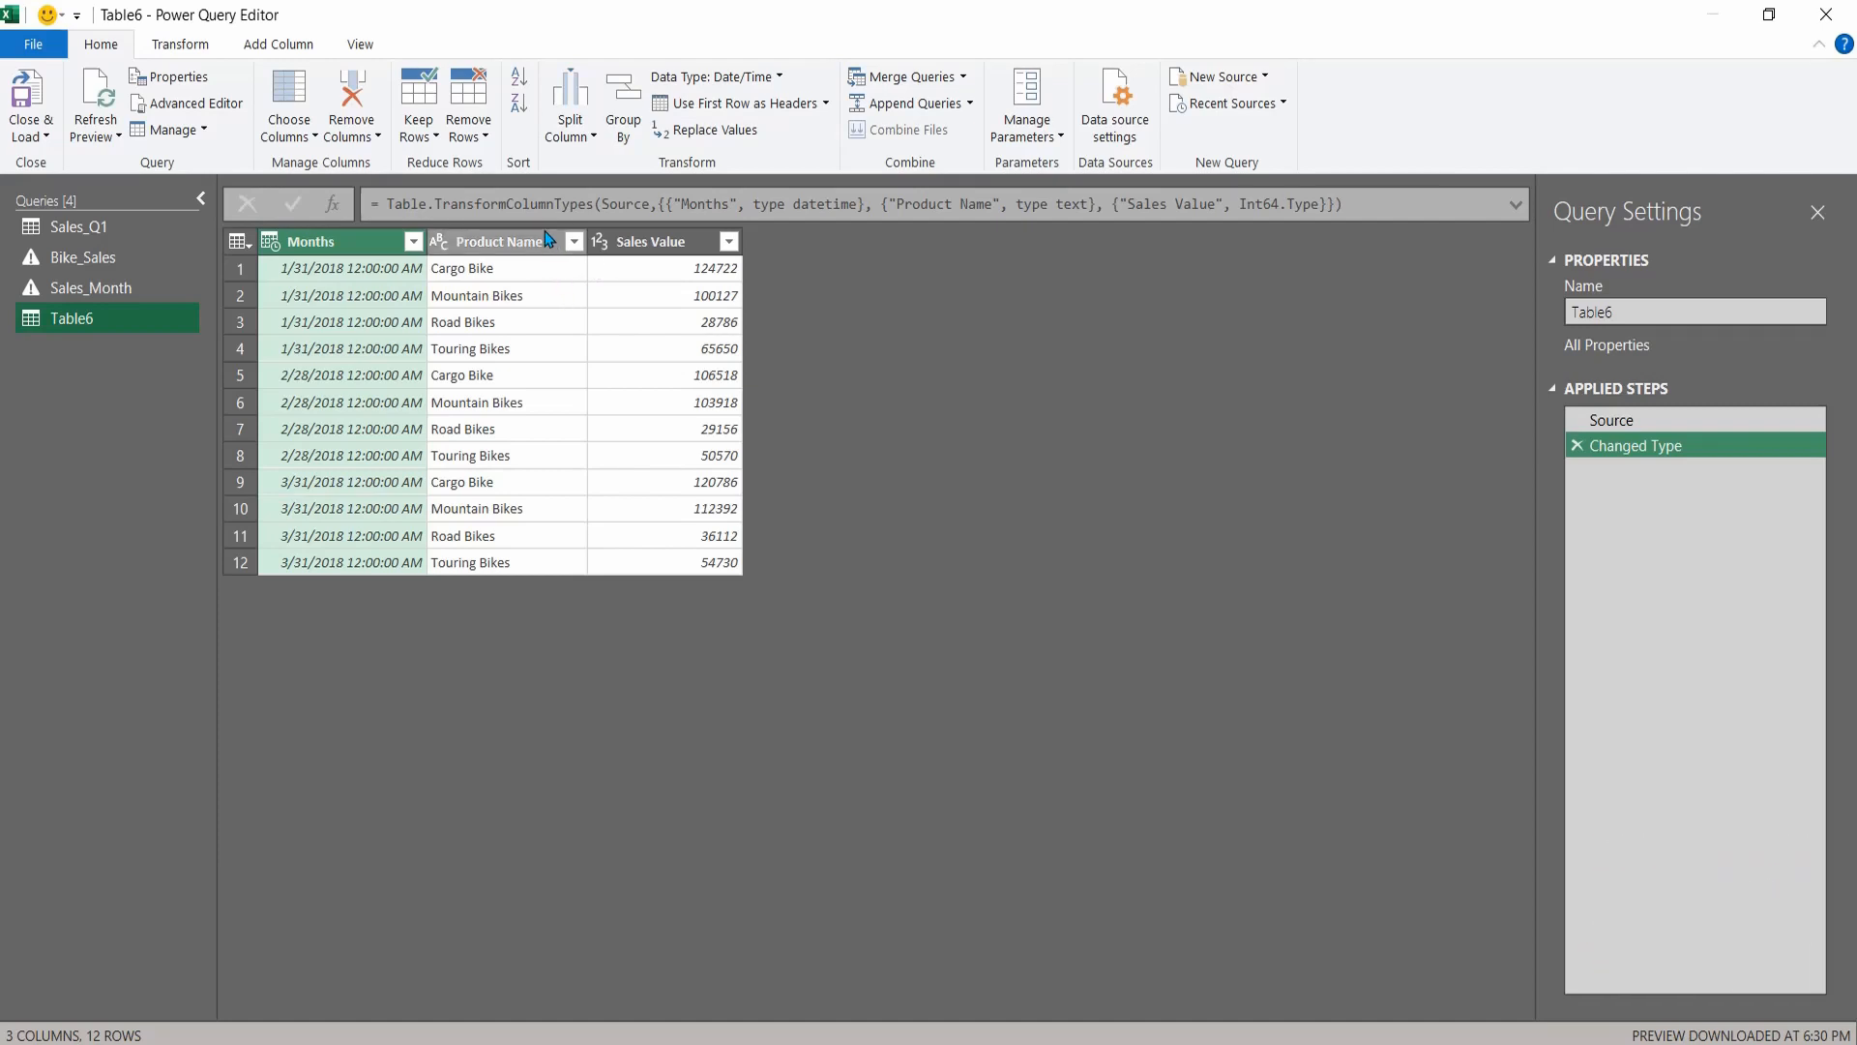
# Step: Remove all columns except Months from the Table6 query and set the Months data type to Date
pyautogui.rightClick(351, 247)
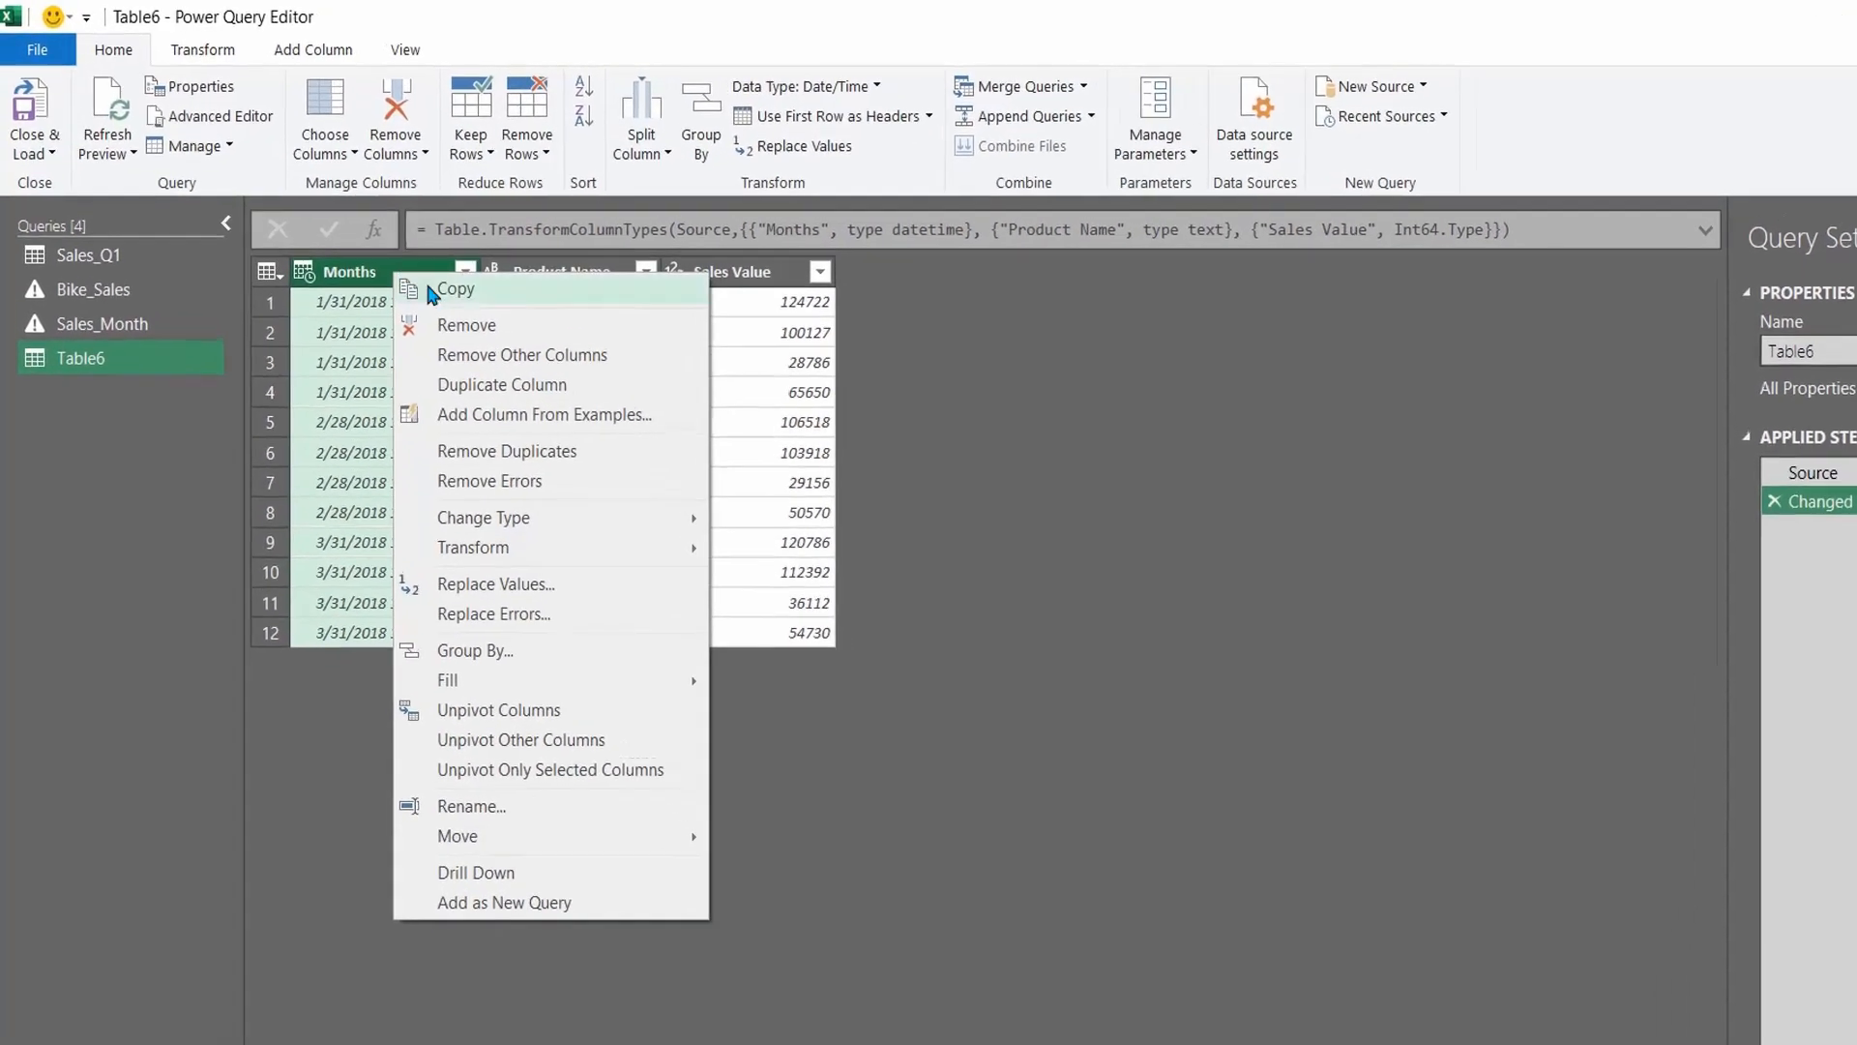
pyautogui.click(523, 355)
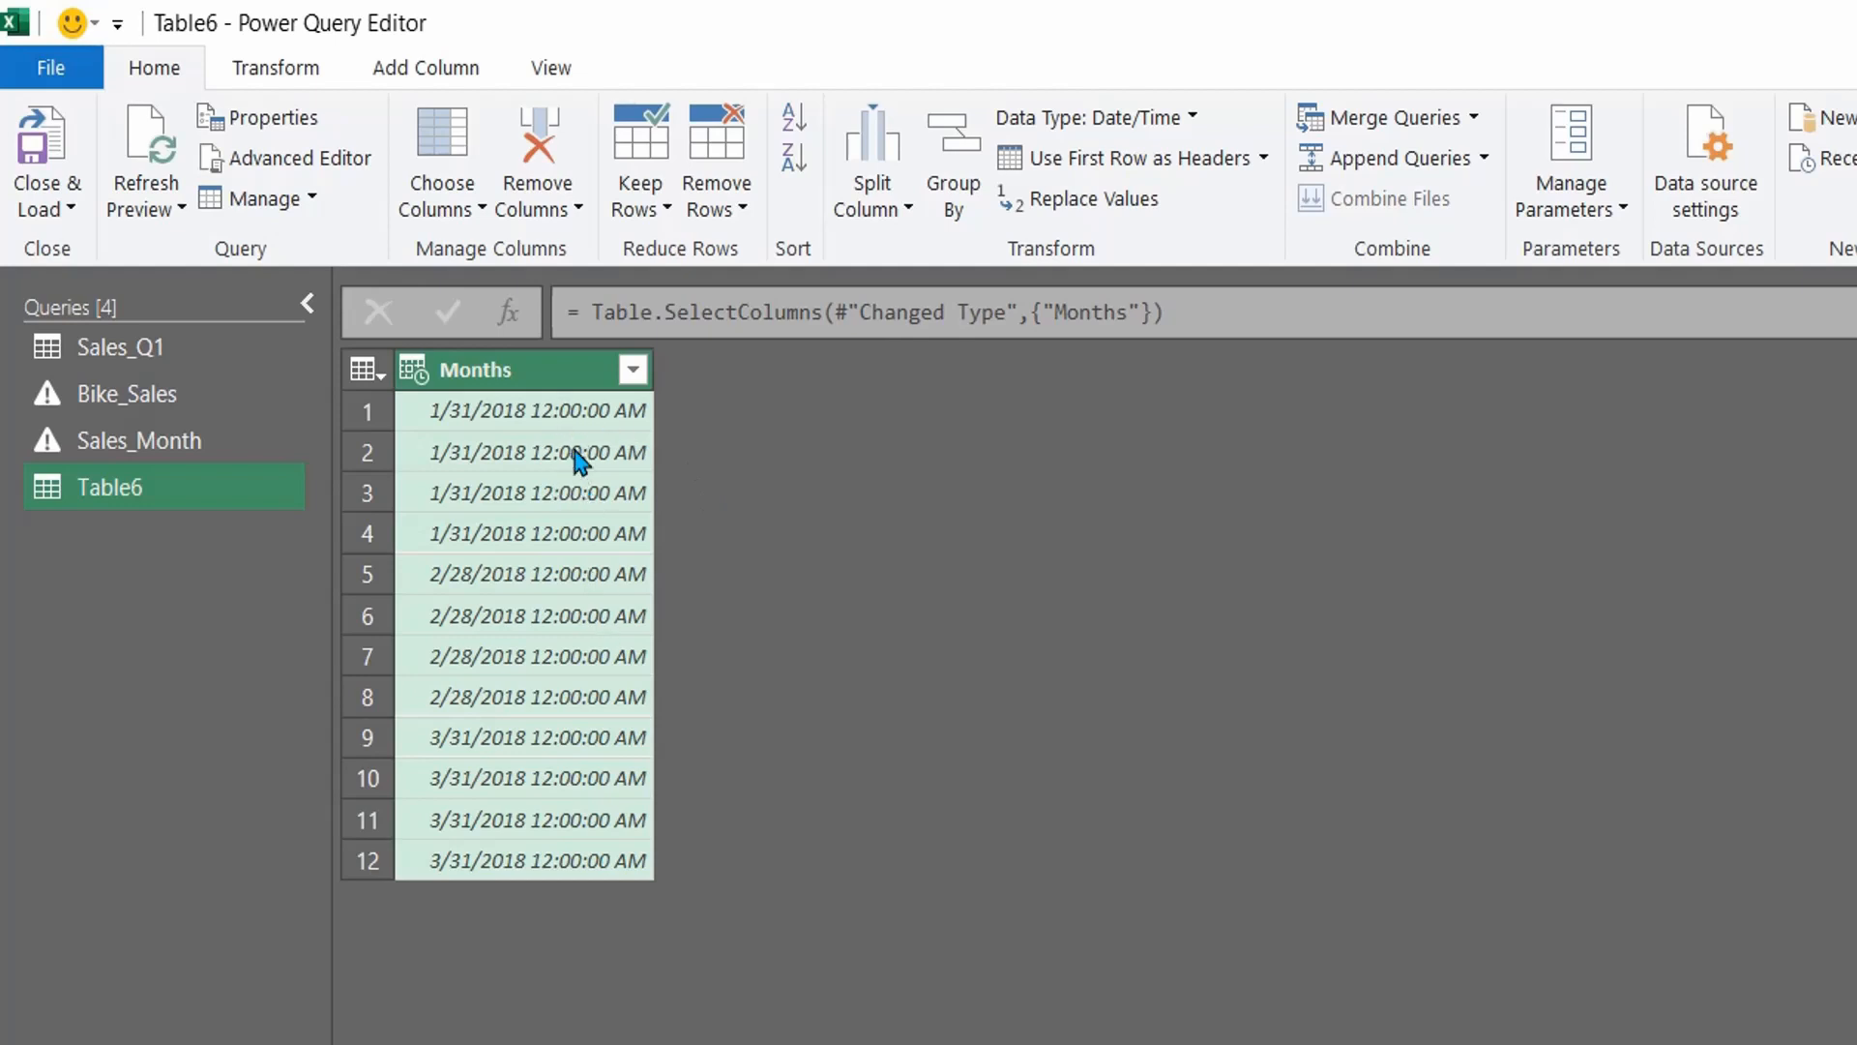
pyautogui.click(414, 371)
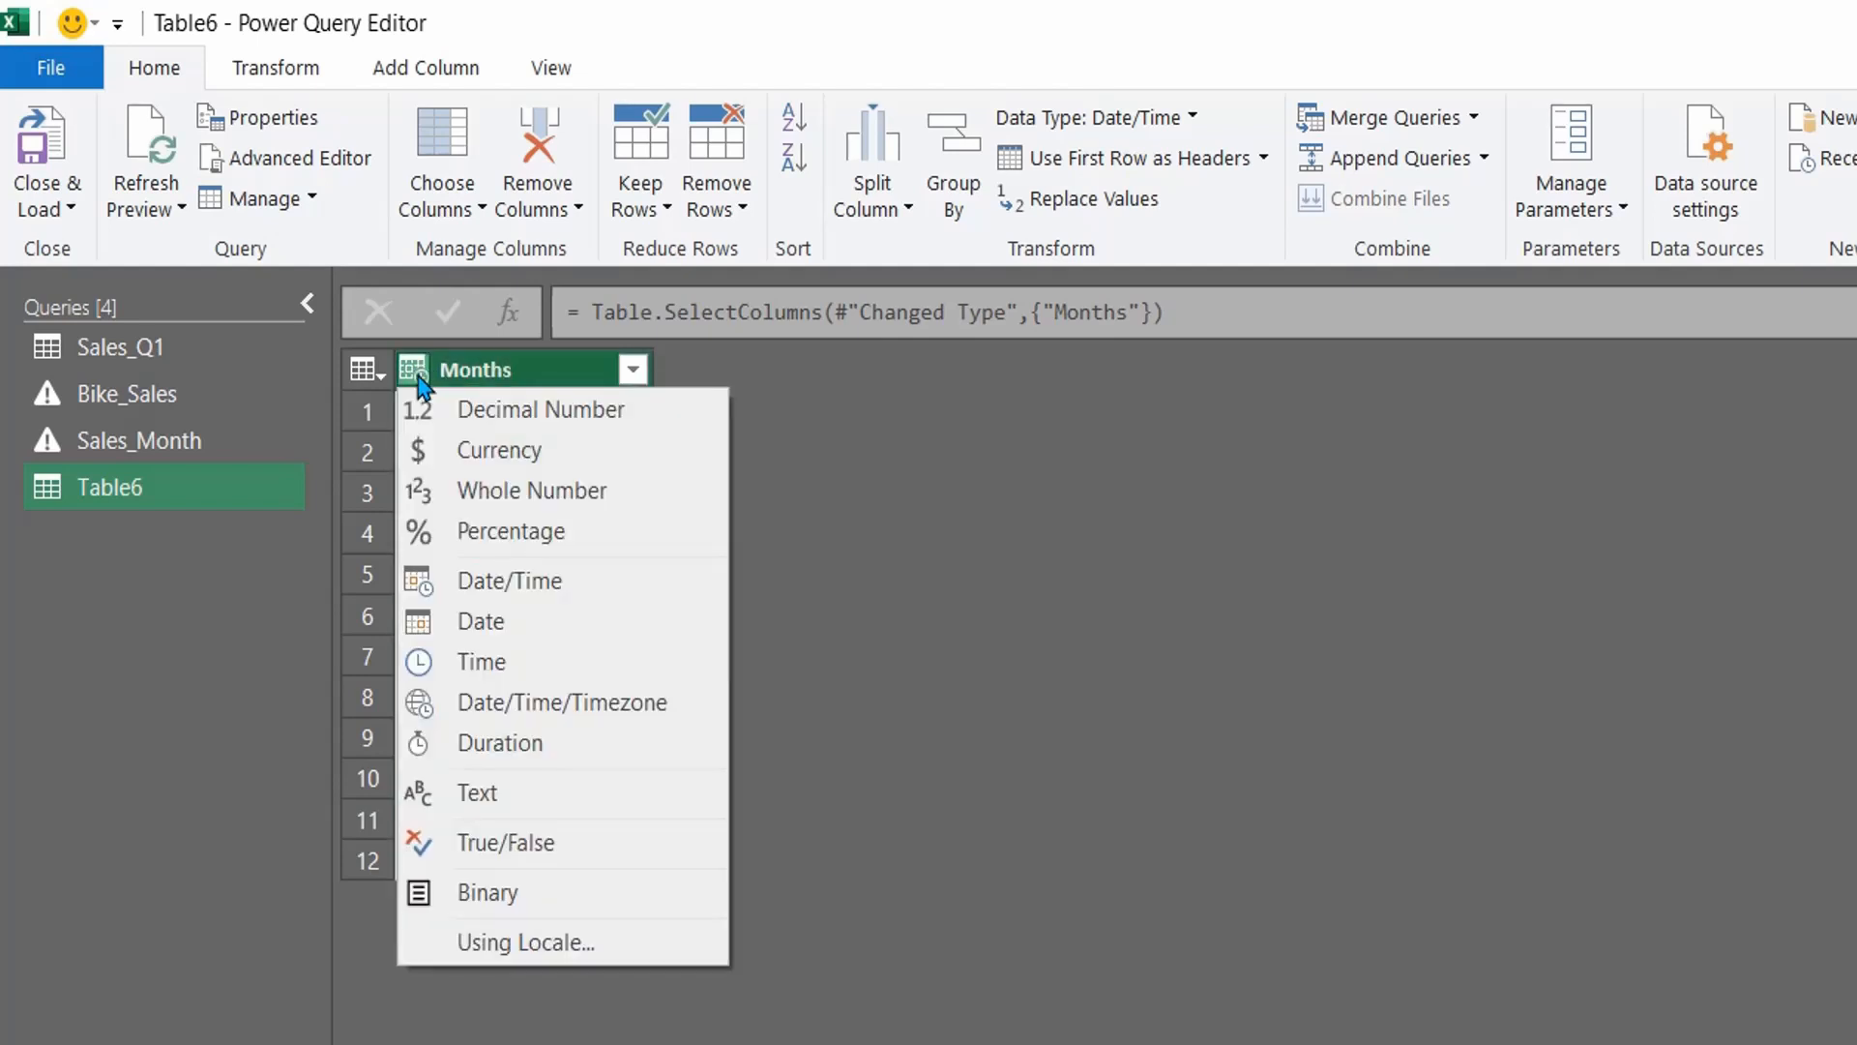
pyautogui.click(519, 627)
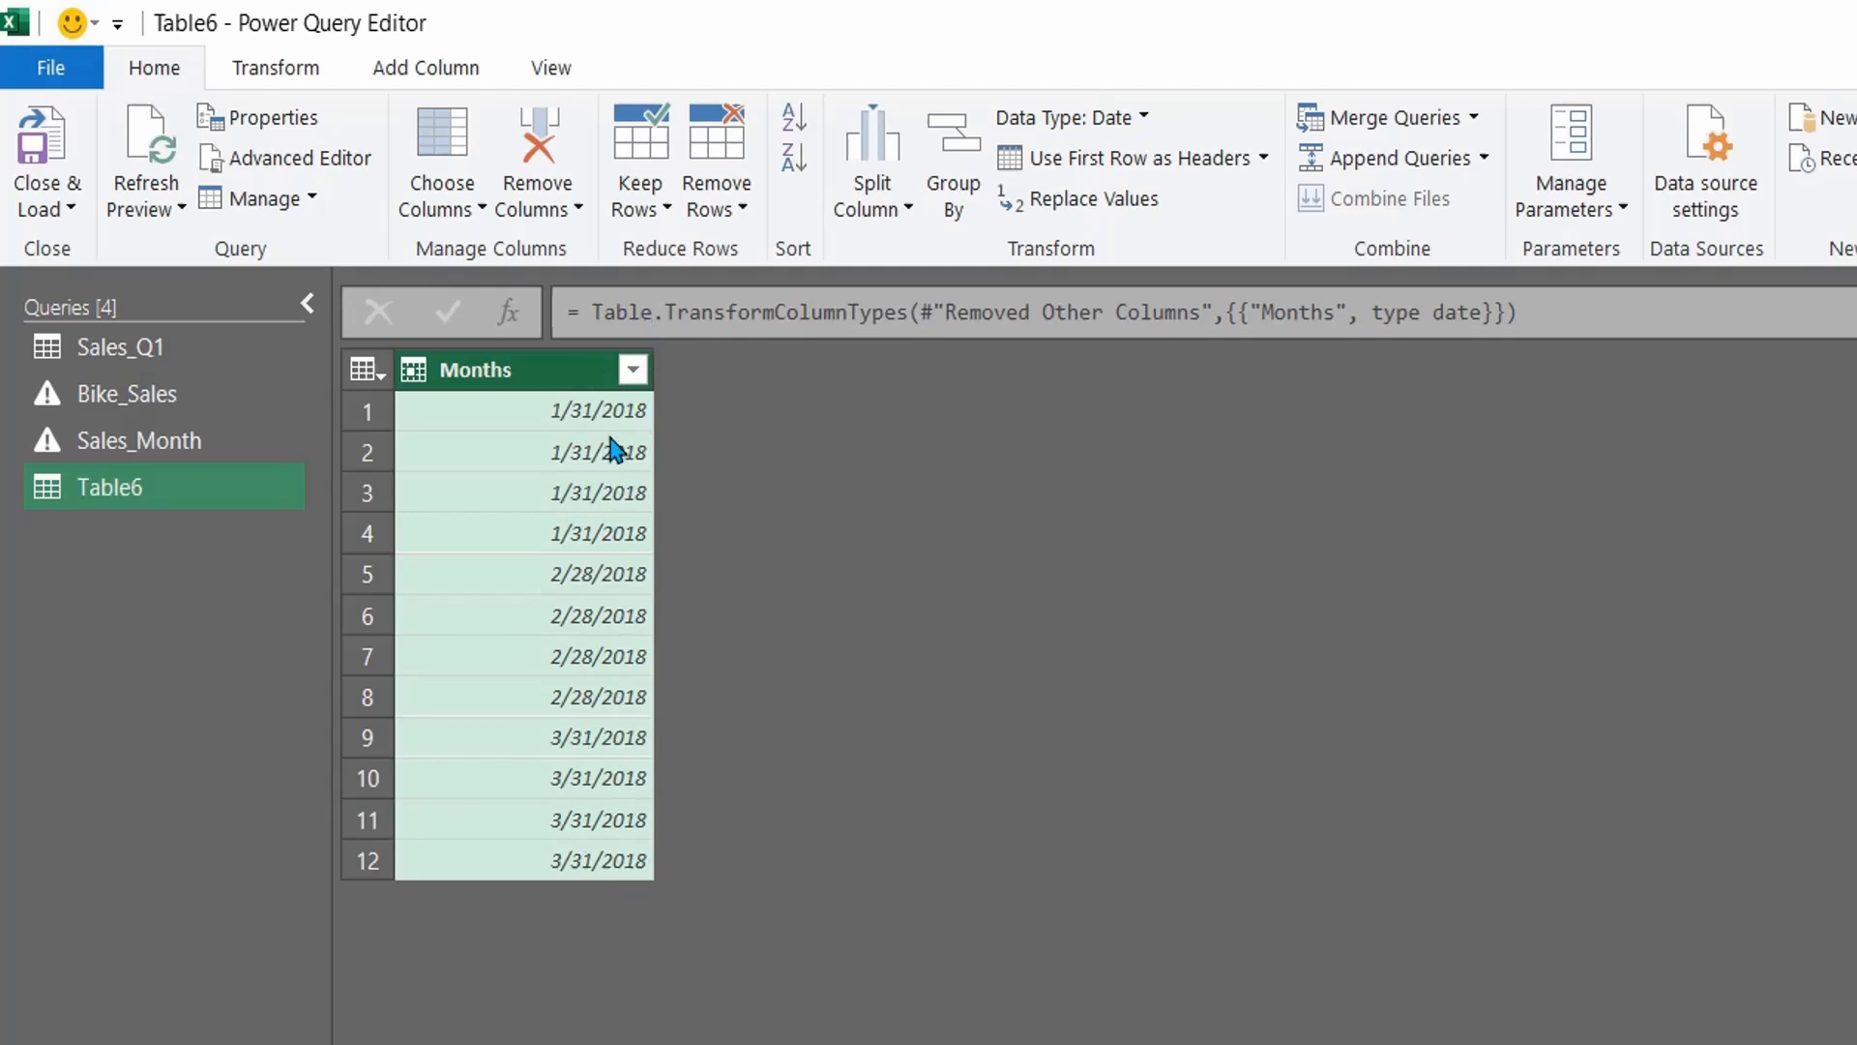
# Step: Remove duplicate values from the Months column and load the query as a table into cell M4 of the existing Q1 Sales worksheet
pyautogui.rightClick(576, 368)
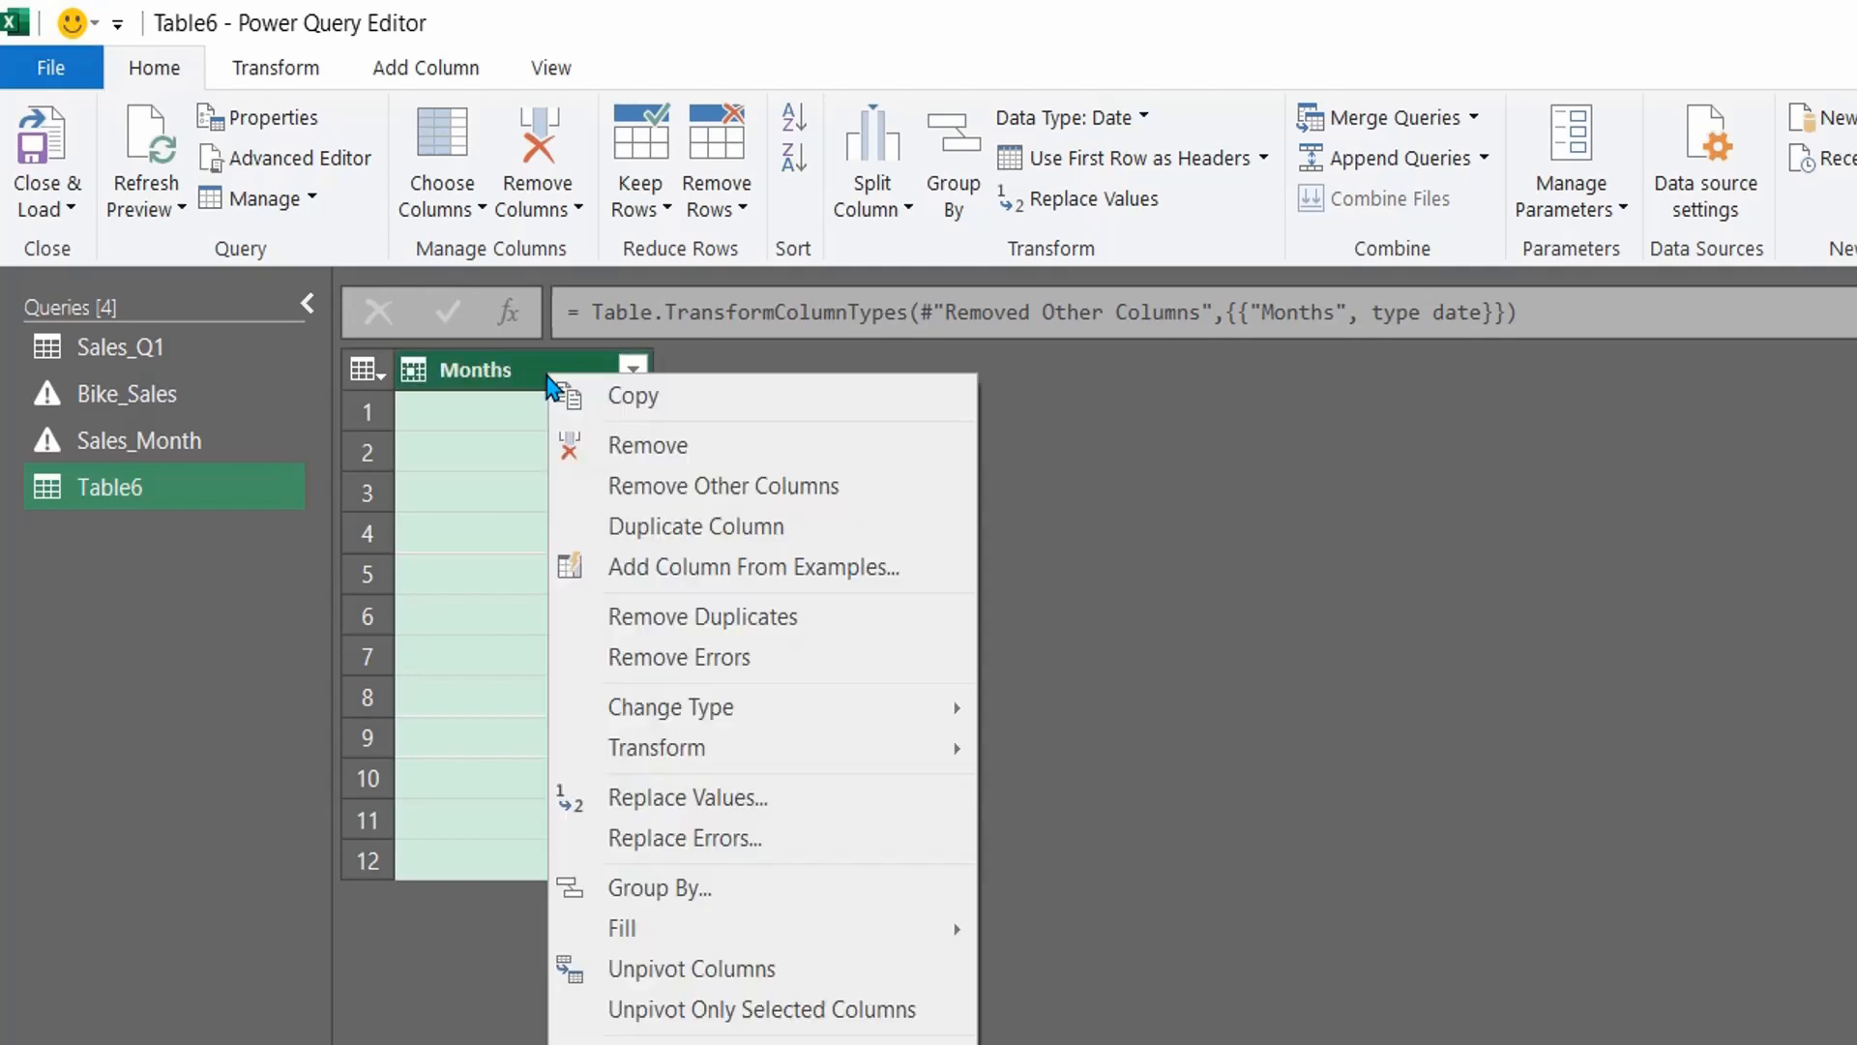
pyautogui.click(684, 615)
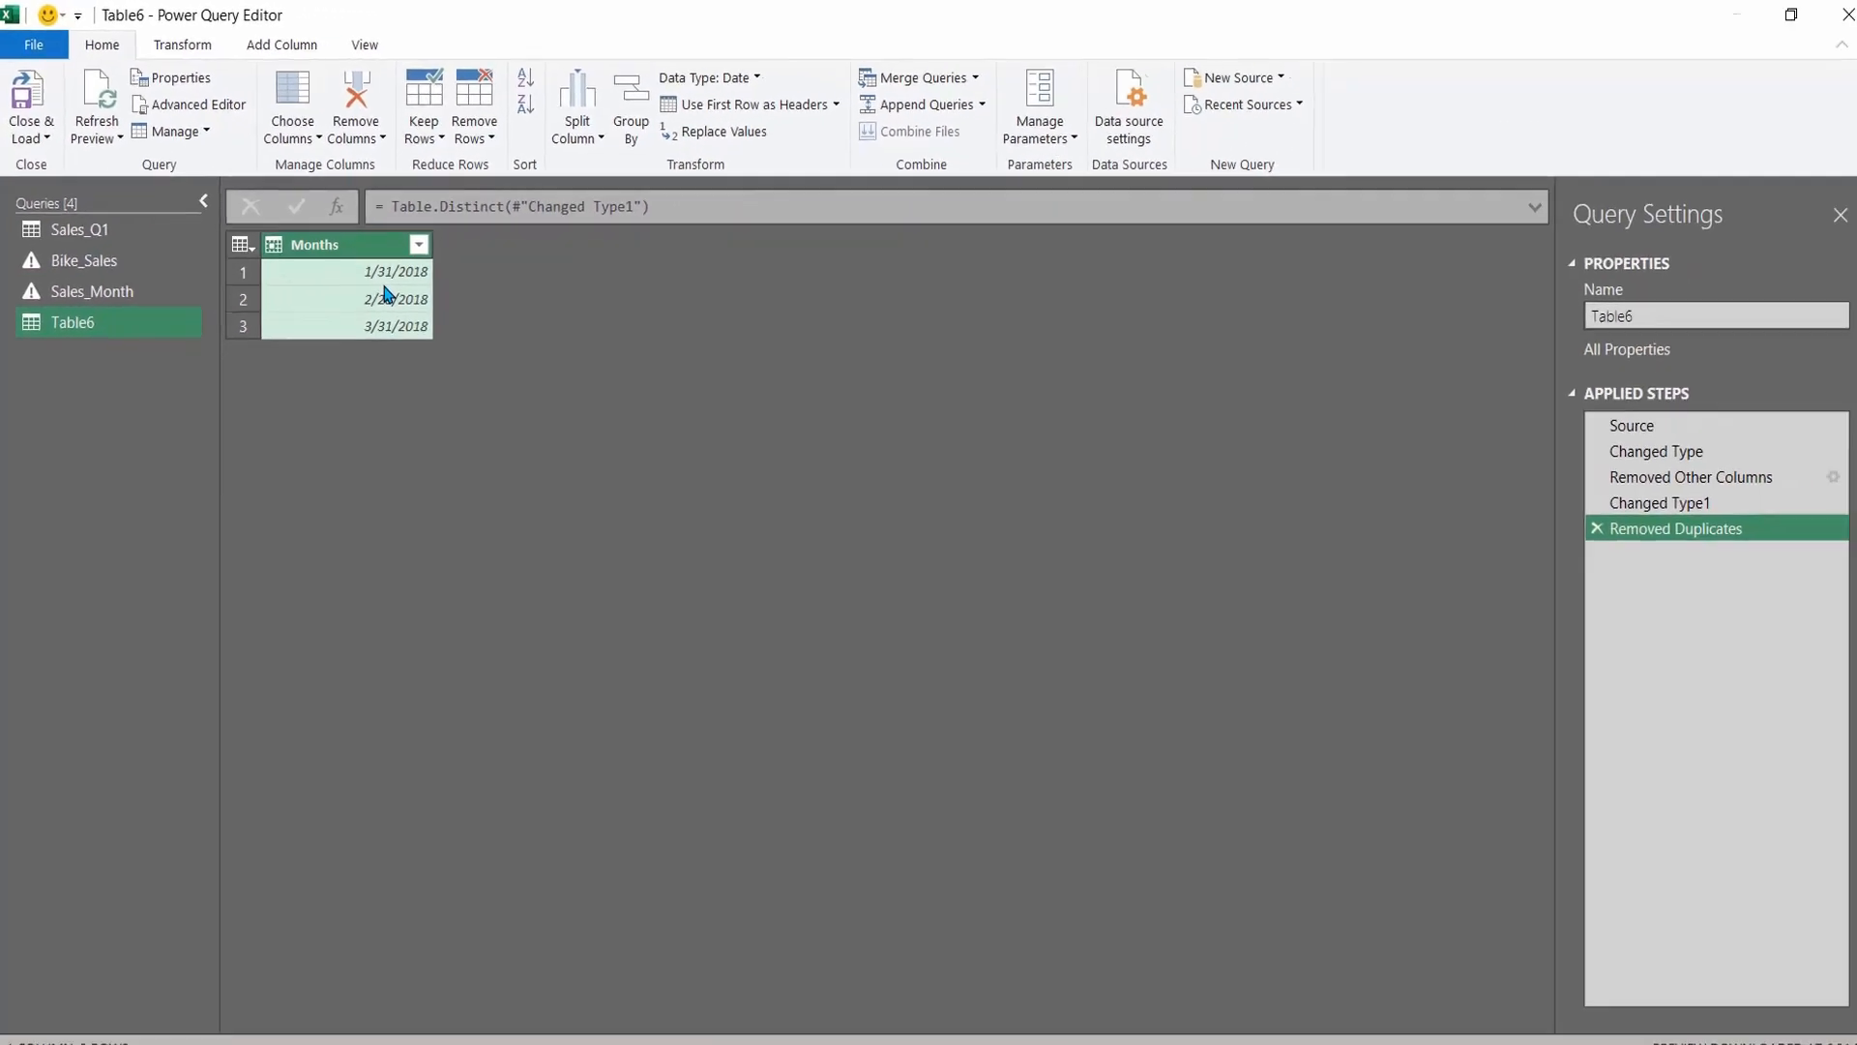
pyautogui.click(21, 136)
pyautogui.click(77, 201)
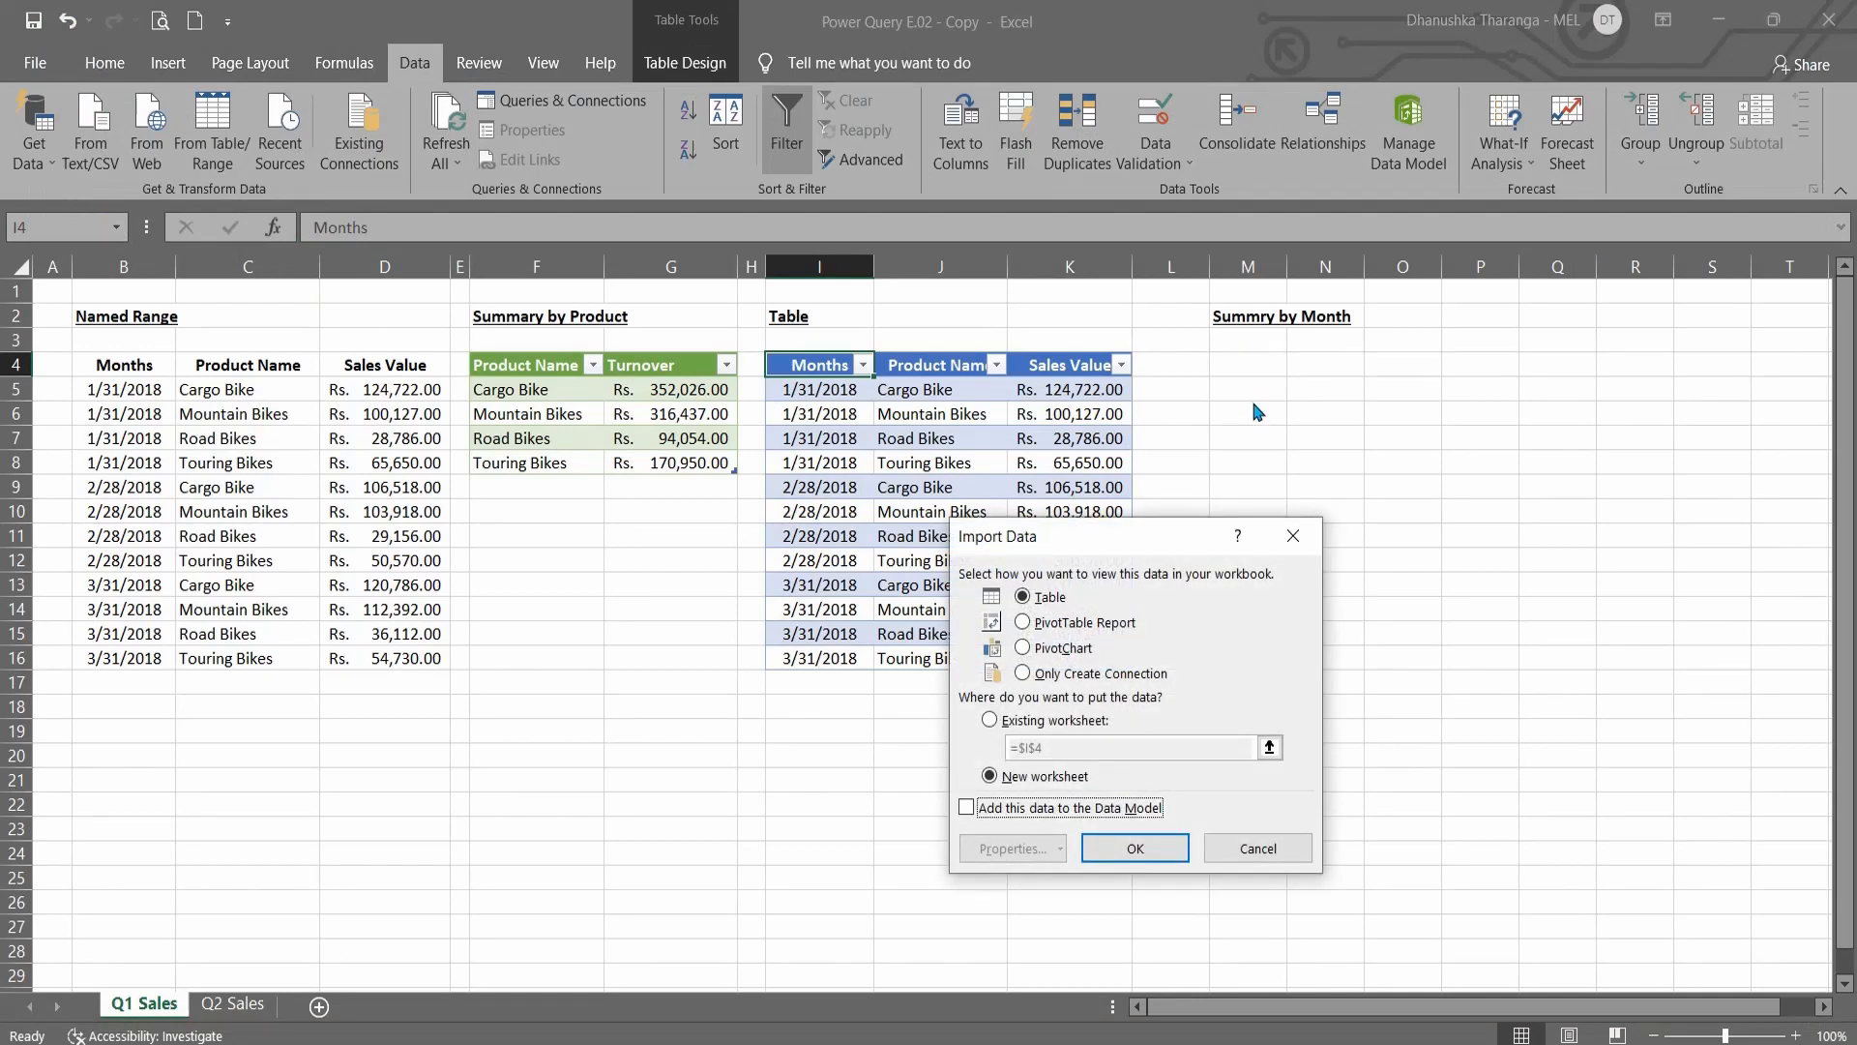
pyautogui.click(1103, 716)
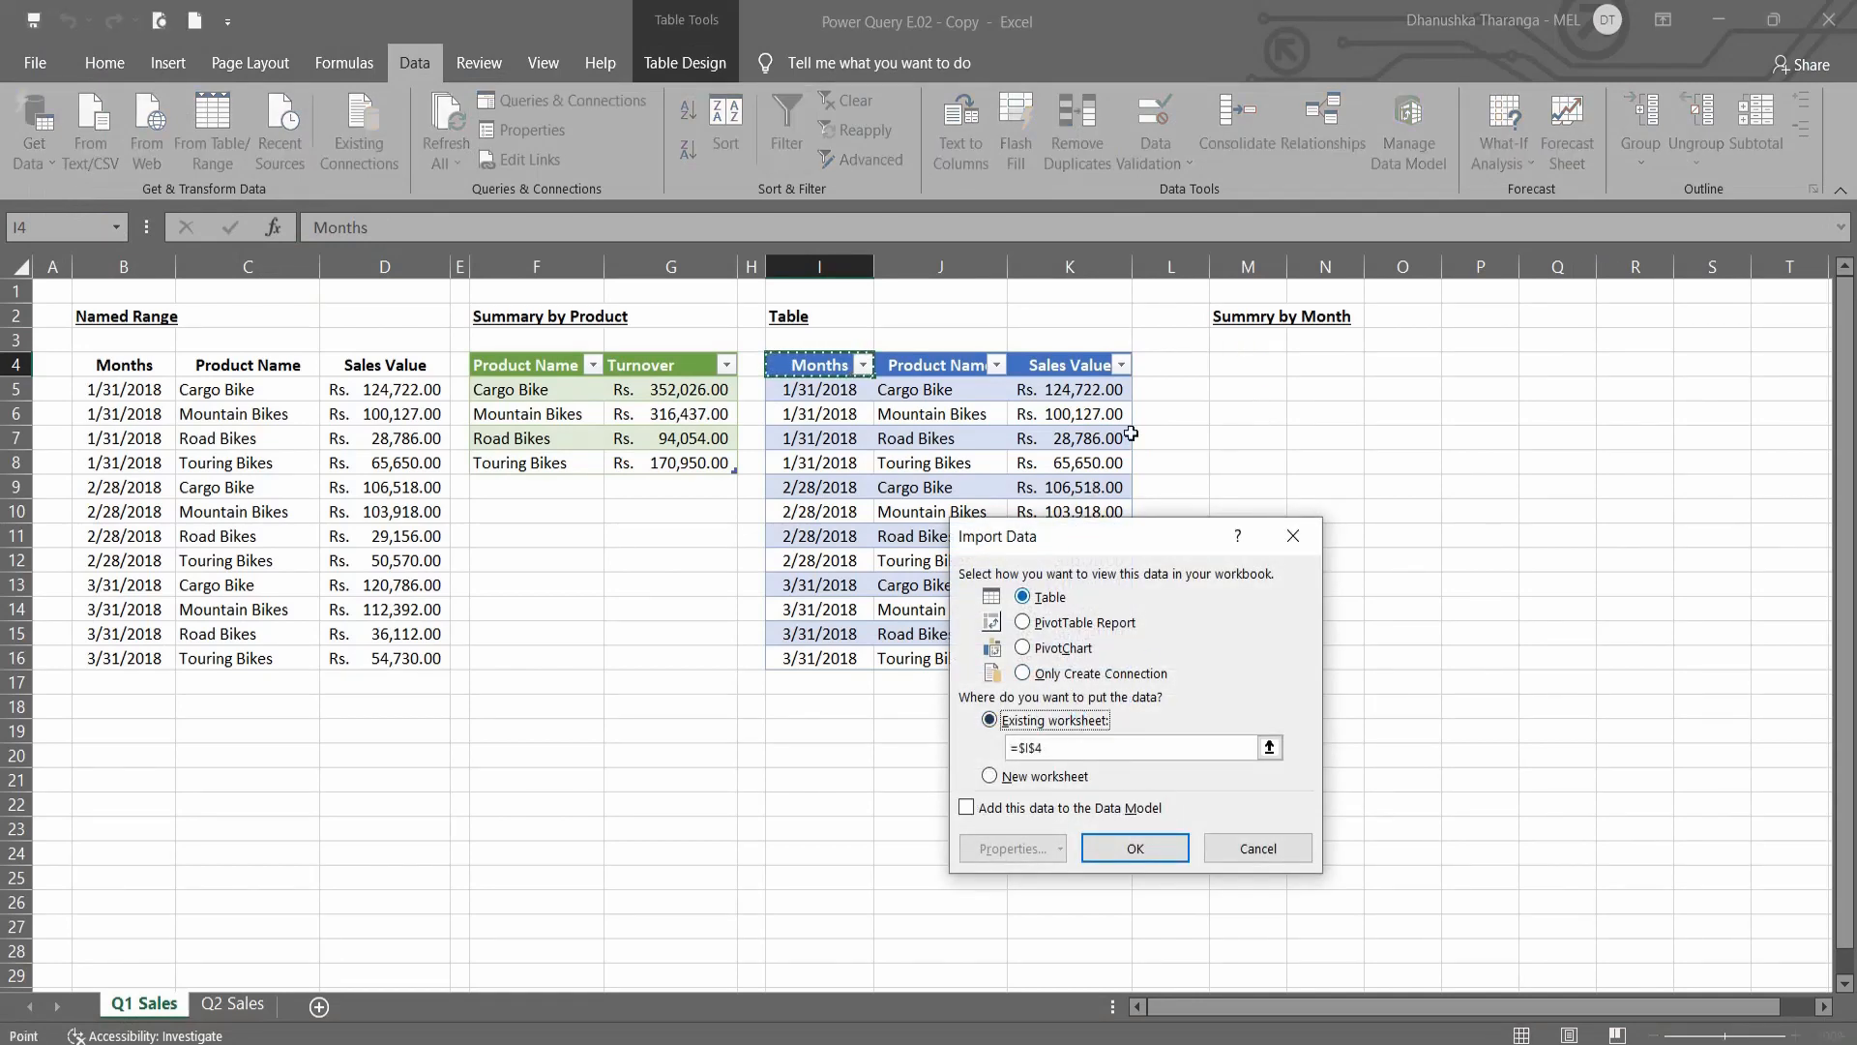
pyautogui.click(1230, 362)
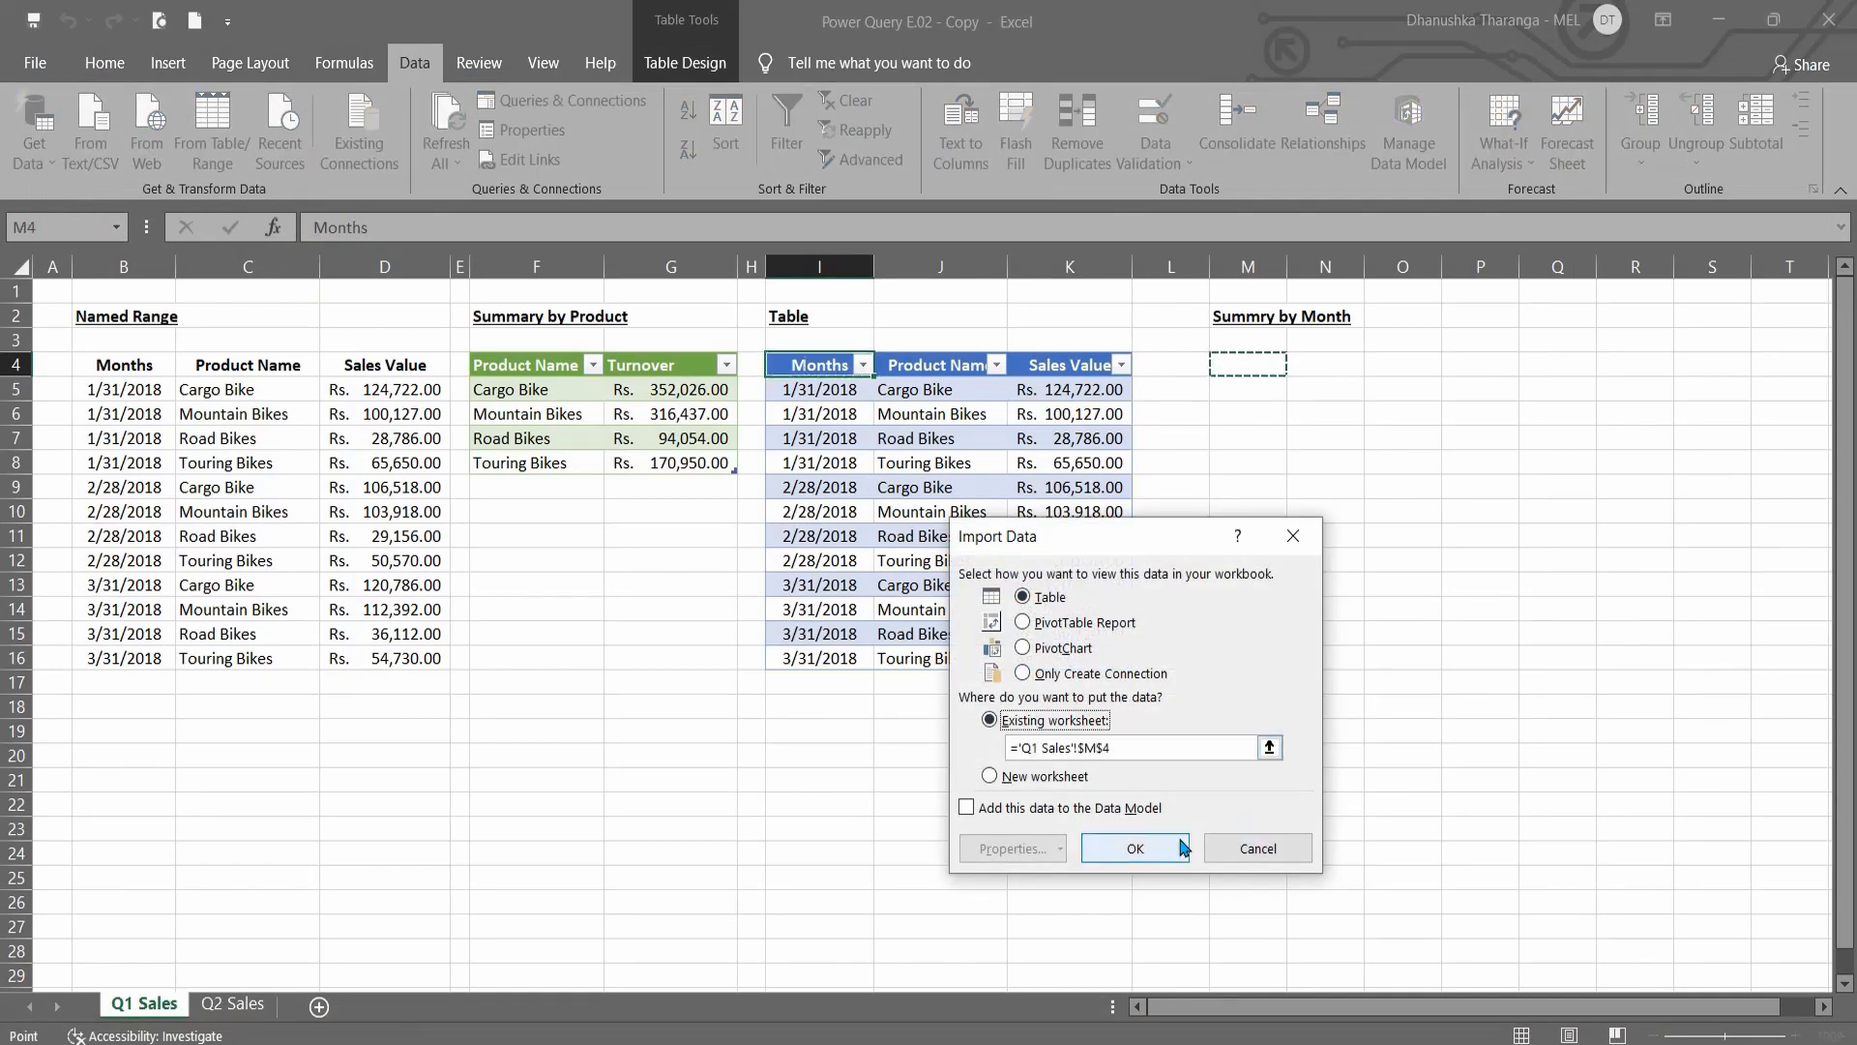
pyautogui.click(1136, 849)
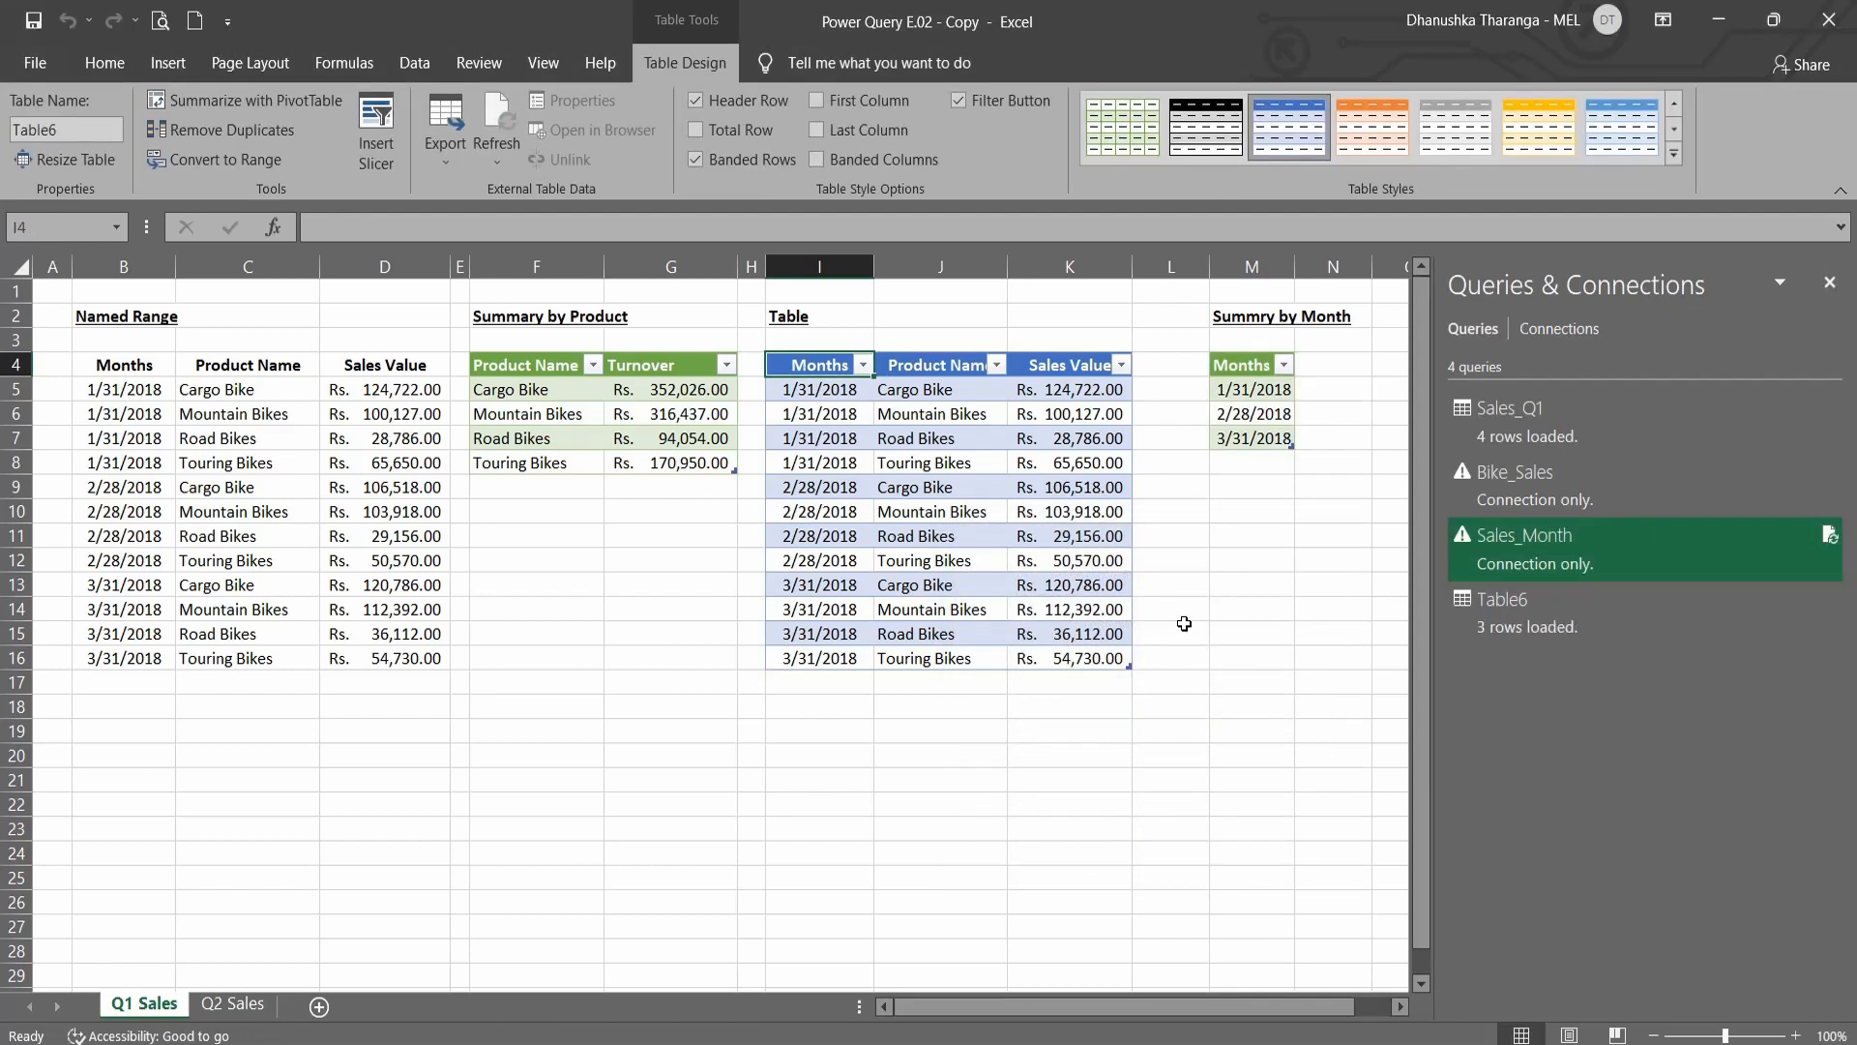
# Step: Add a Turnover column header in N4 beside the Months list and widen column N to fit it
pyautogui.click(1320, 363)
pyautogui.click(1829, 283)
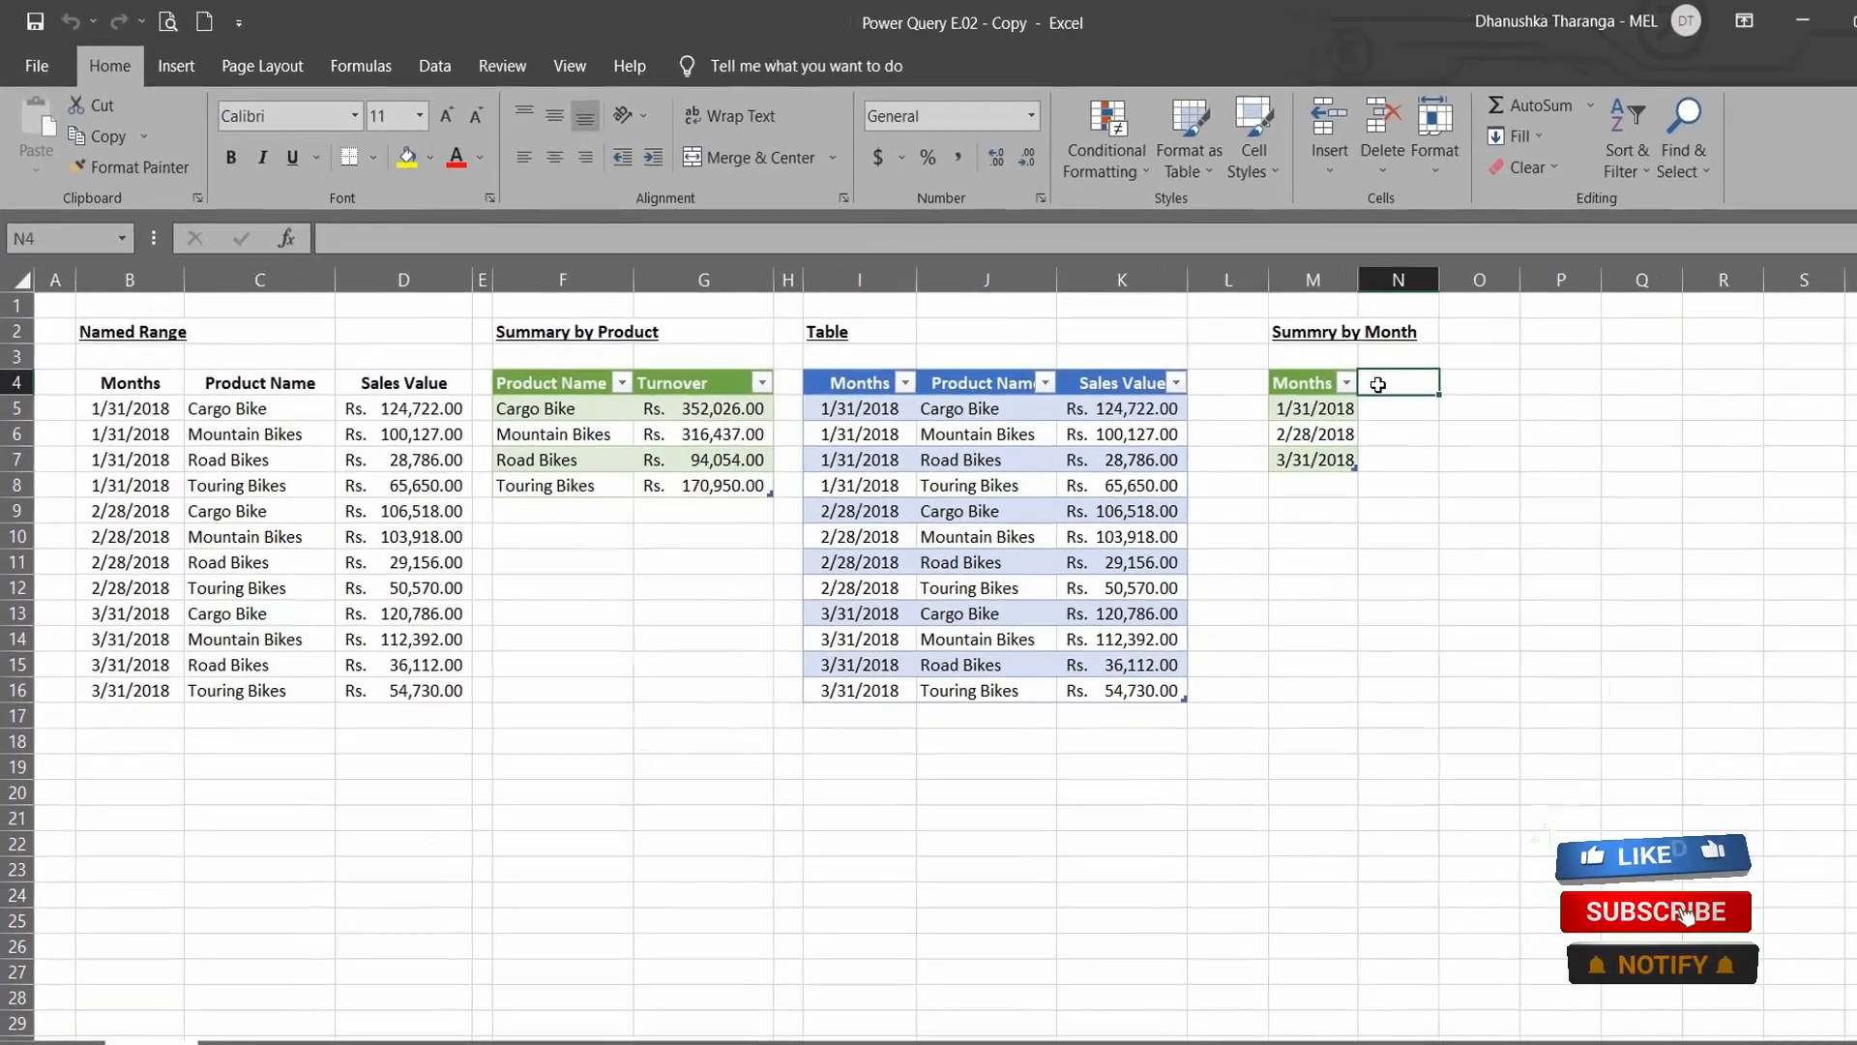
pyautogui.write('Tur')
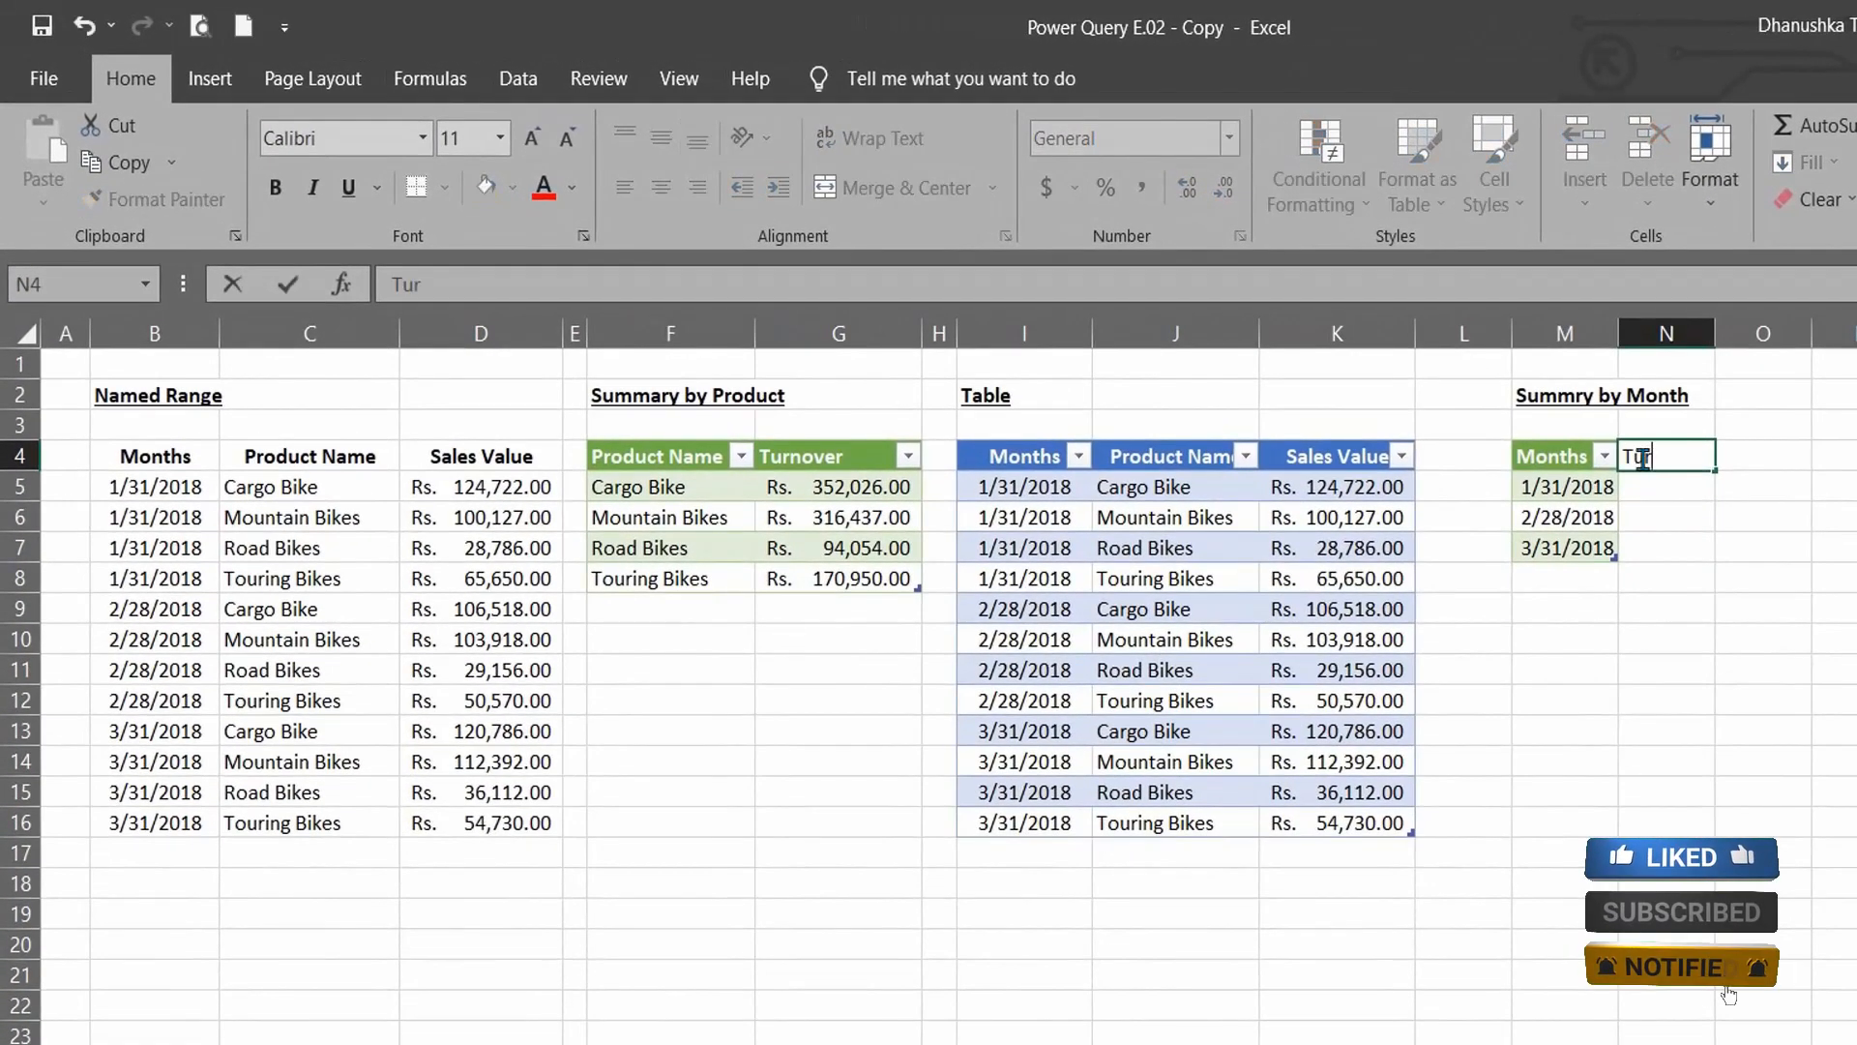
pyautogui.write('nover')
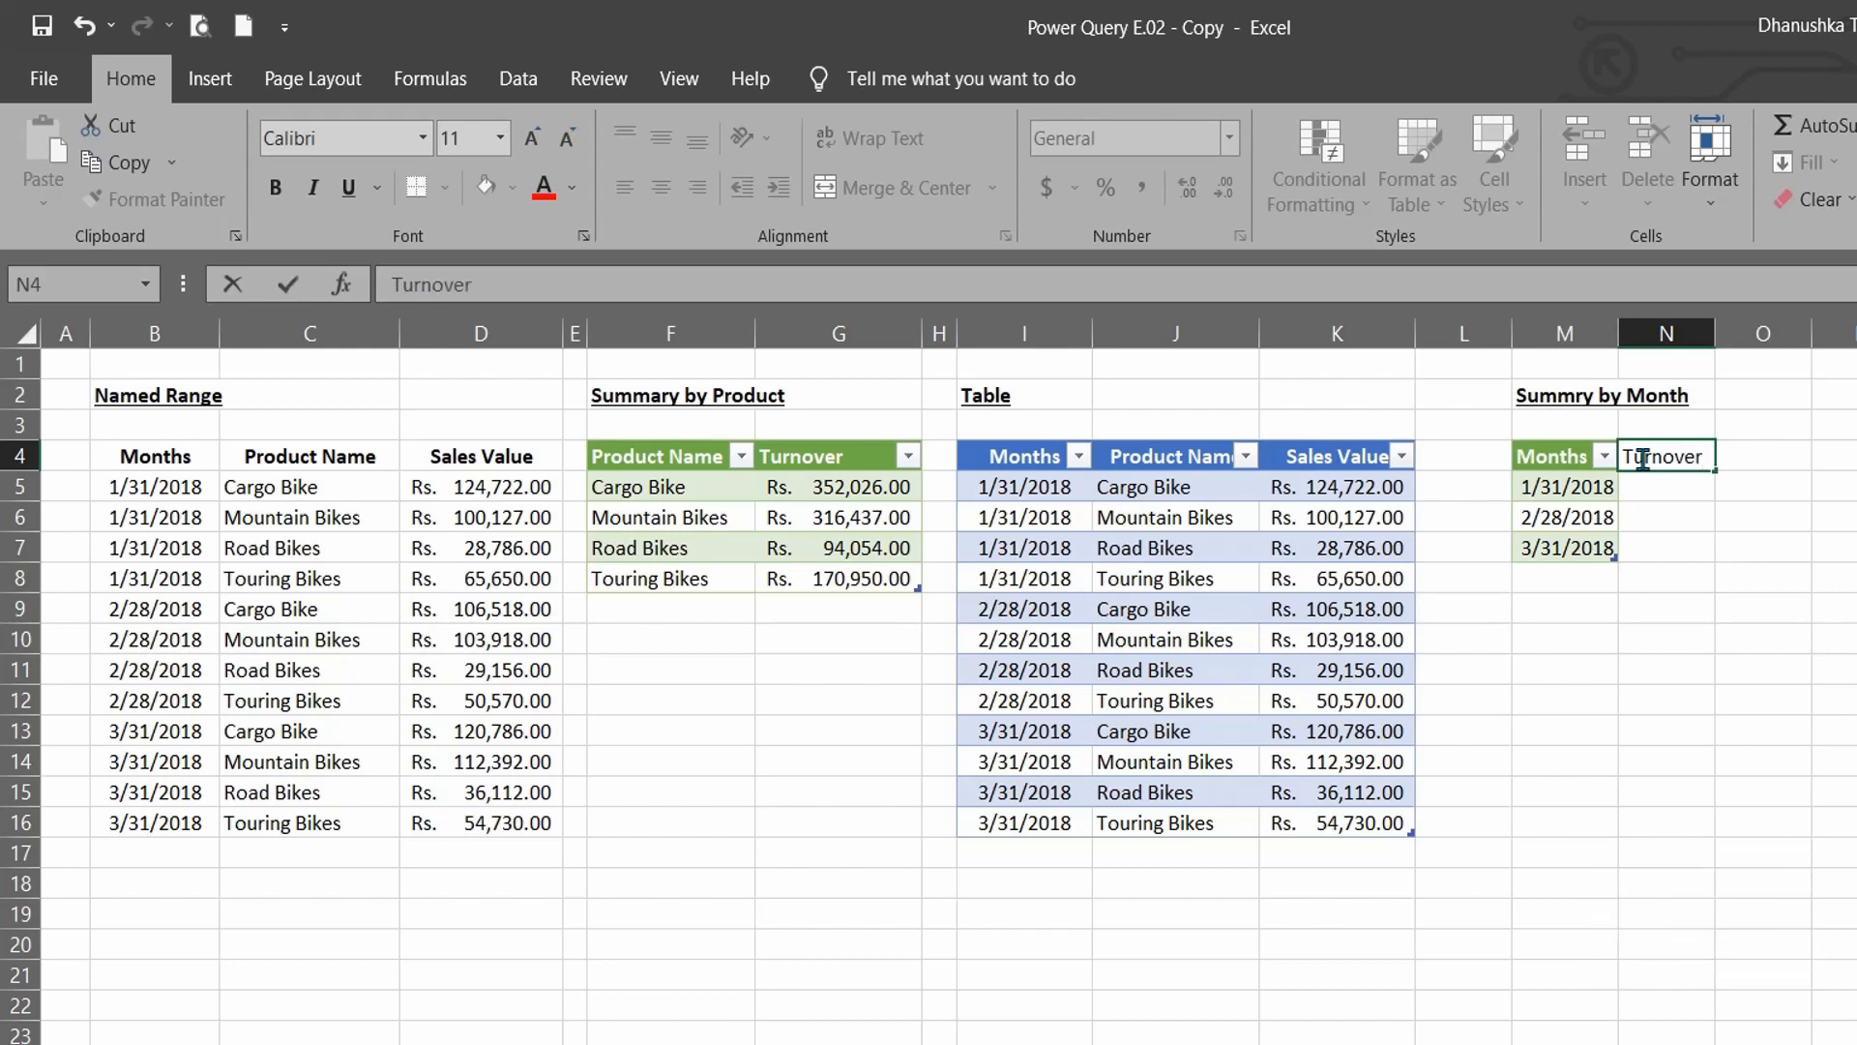
pyautogui.press('Return')
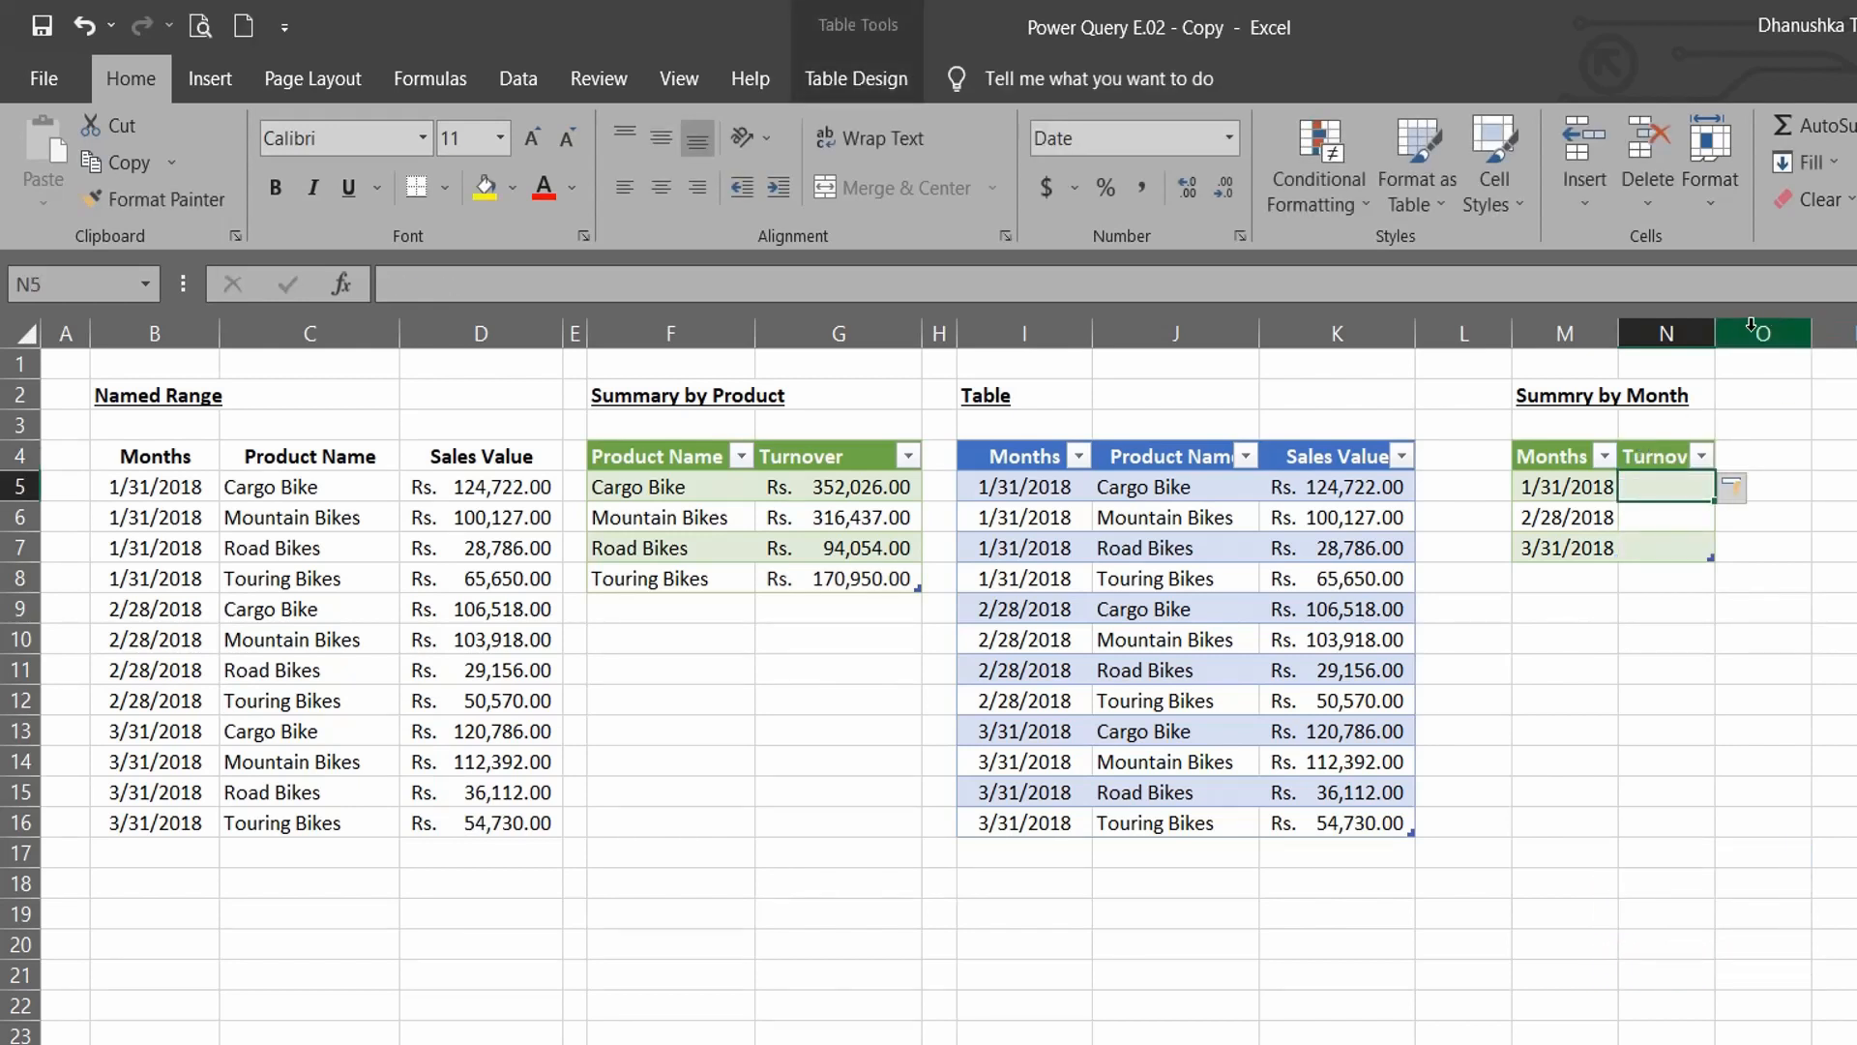
pyautogui.moveTo(1715, 333); pyautogui.dragTo(1742, 333)
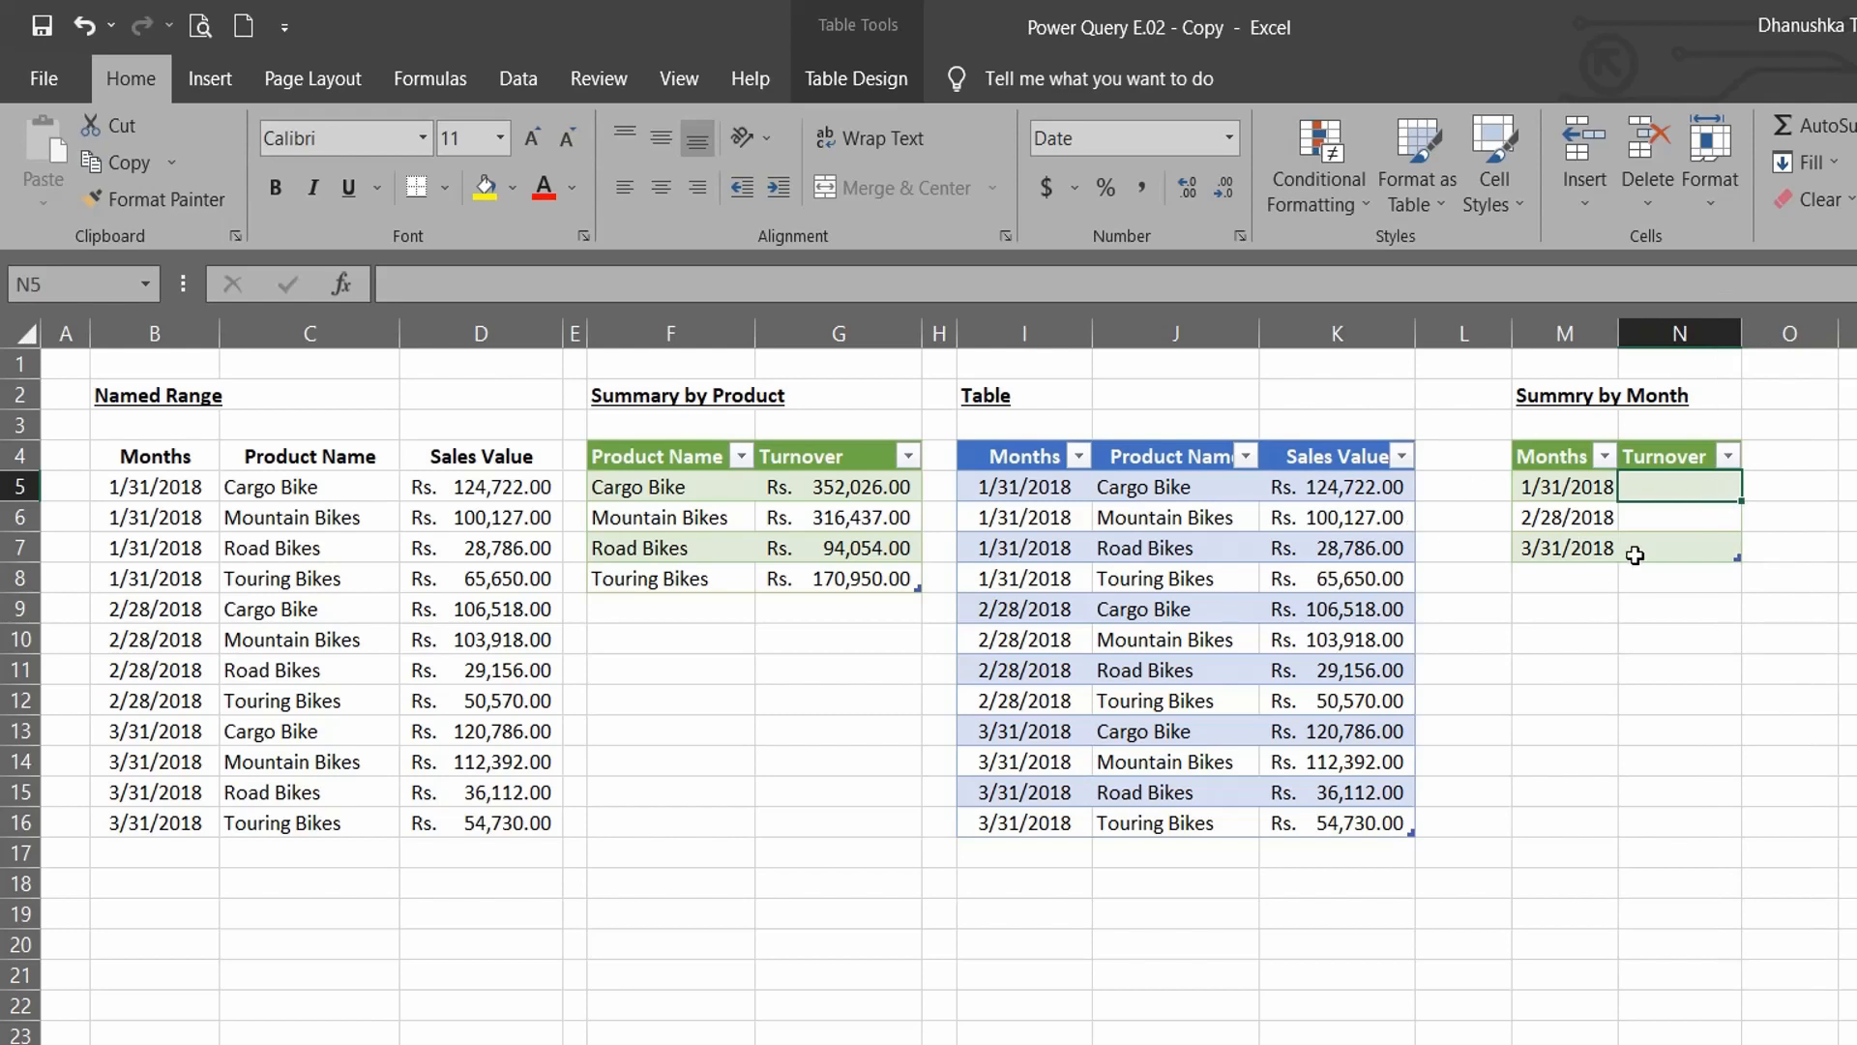
# Step: Start a SUMIF function in the first Turnover cell, N5, keeping the source table uncovered
pyautogui.click(422, 81)
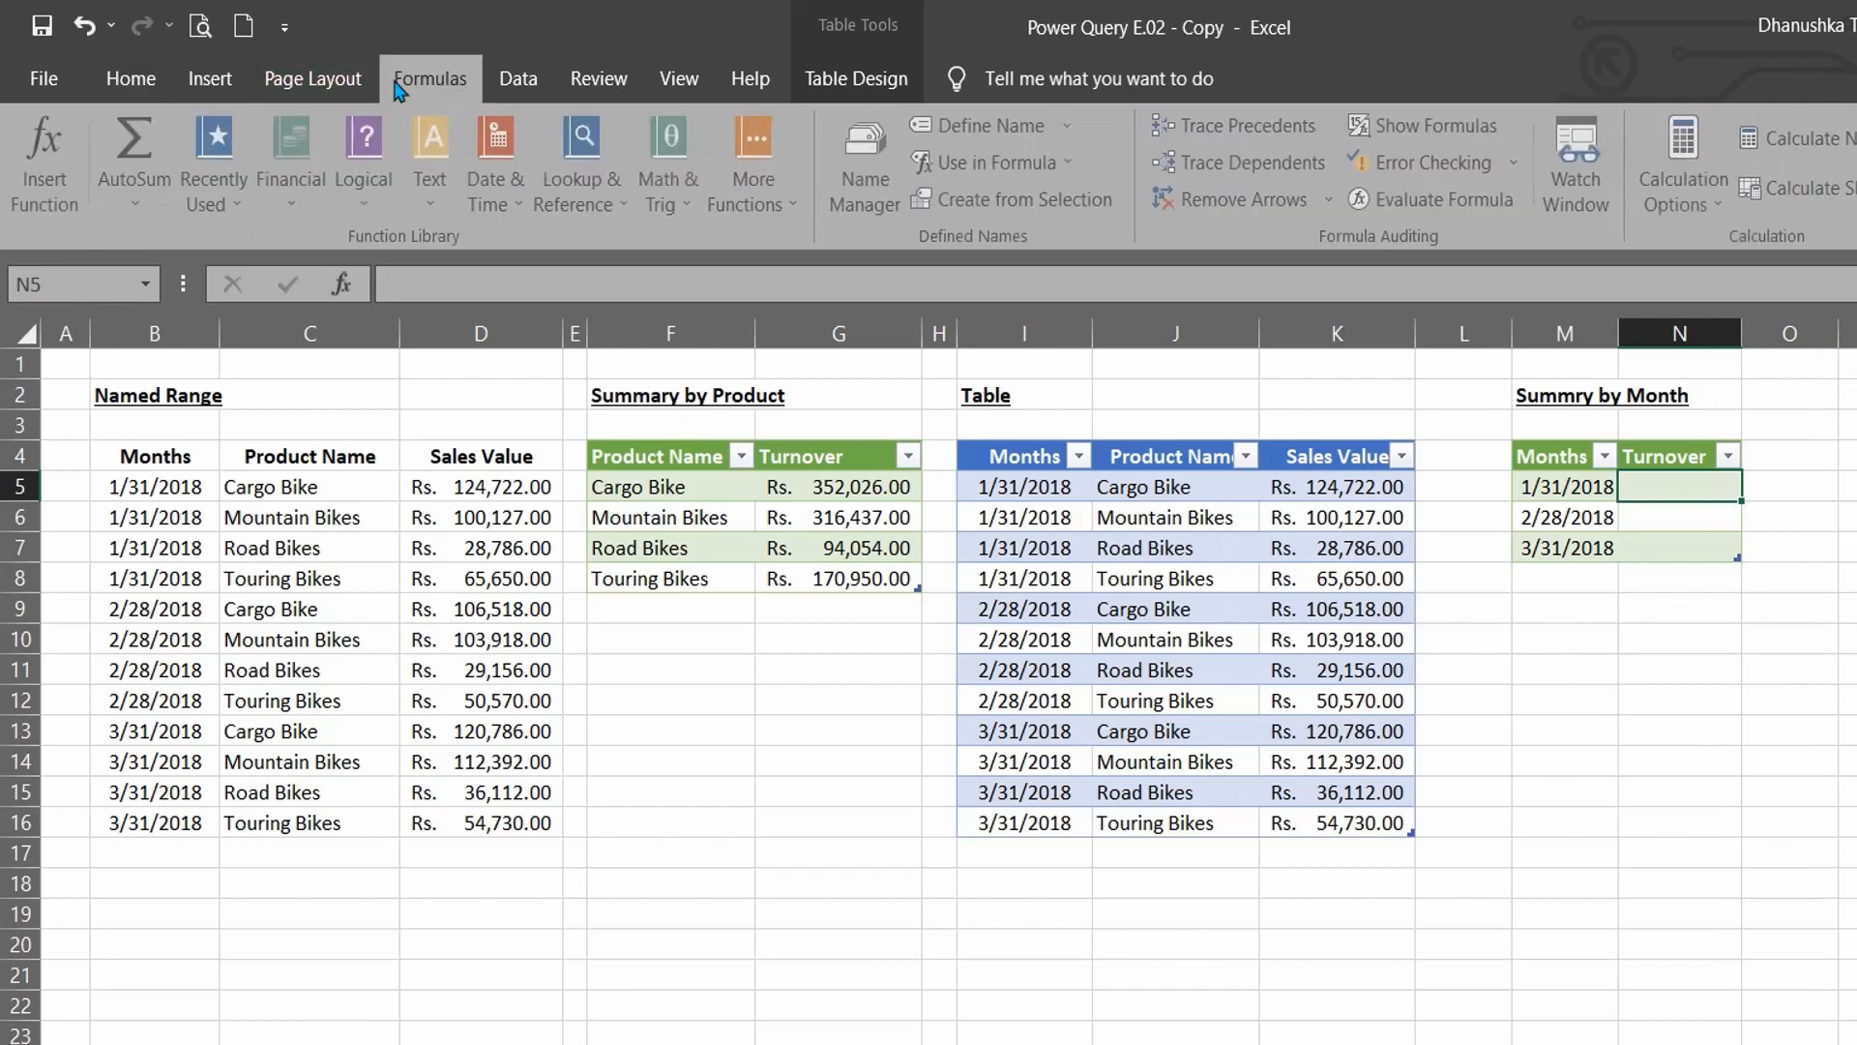
pyautogui.click(233, 206)
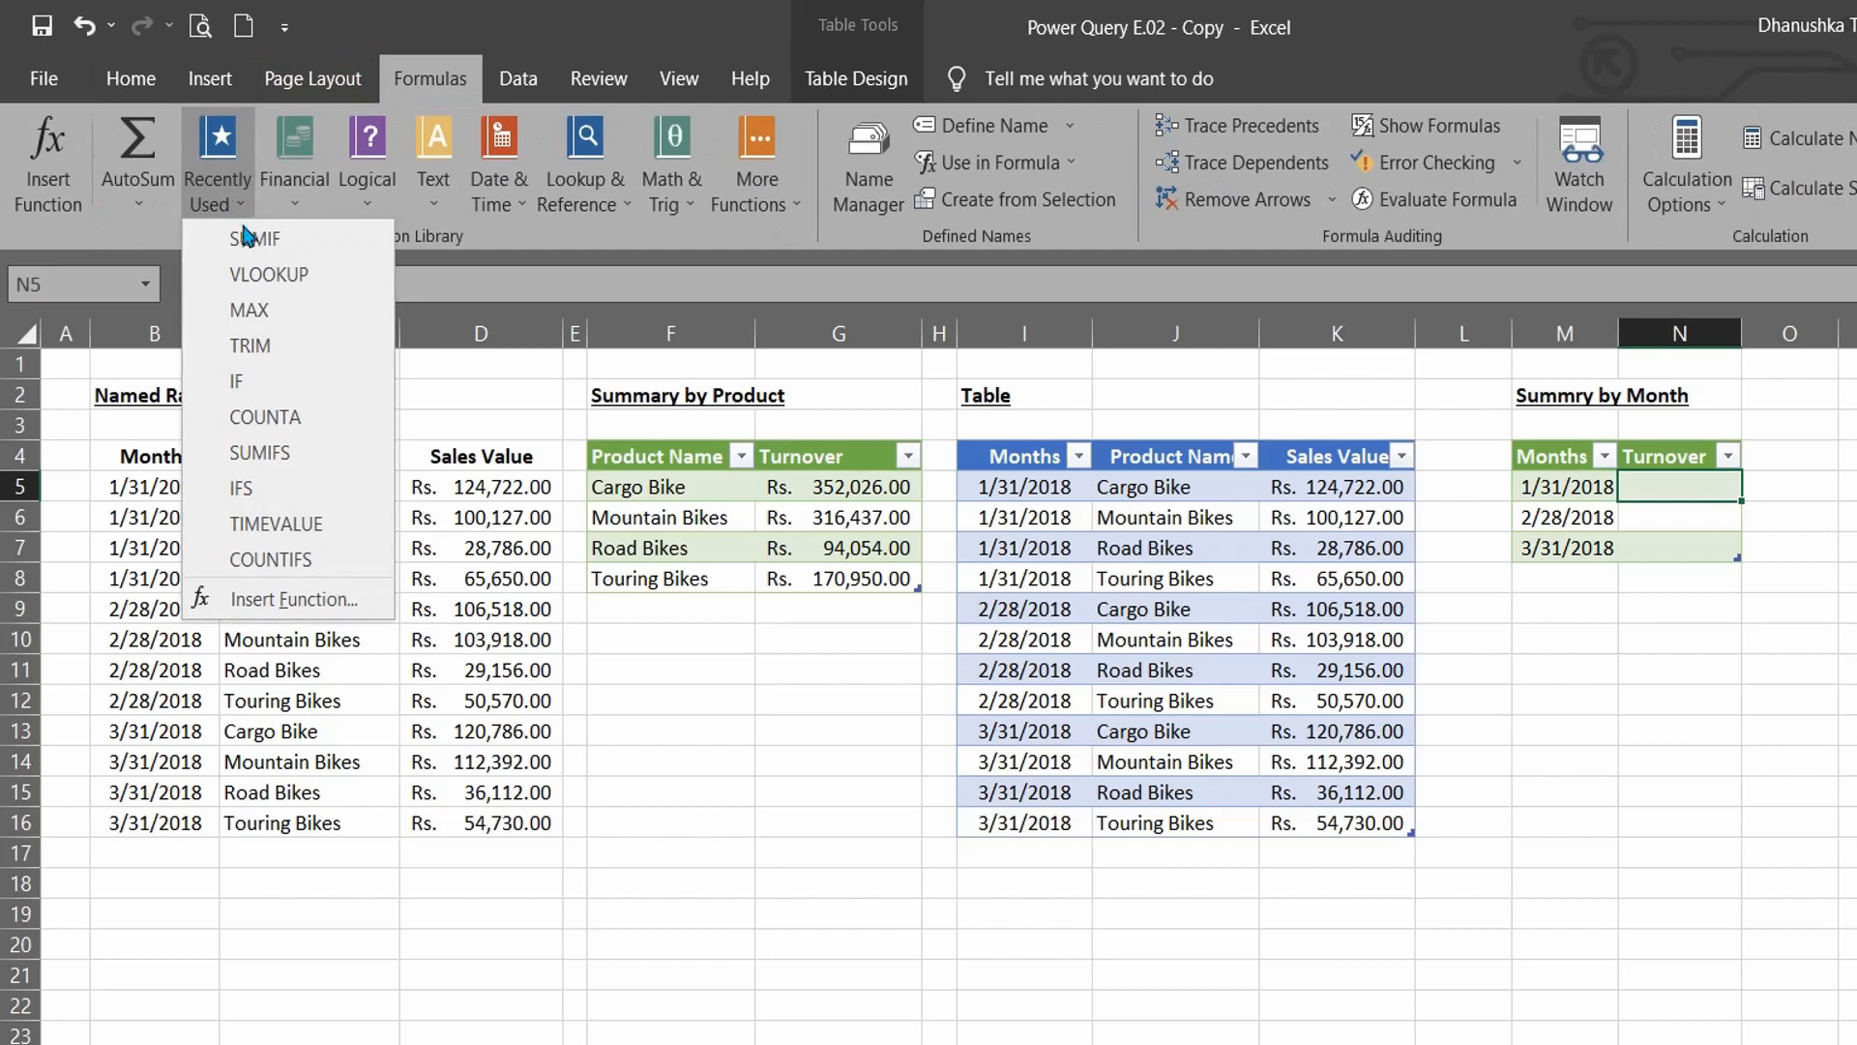
pyautogui.click(242, 235)
pyautogui.moveTo(1113, 657); pyautogui.dragTo(1678, 612)
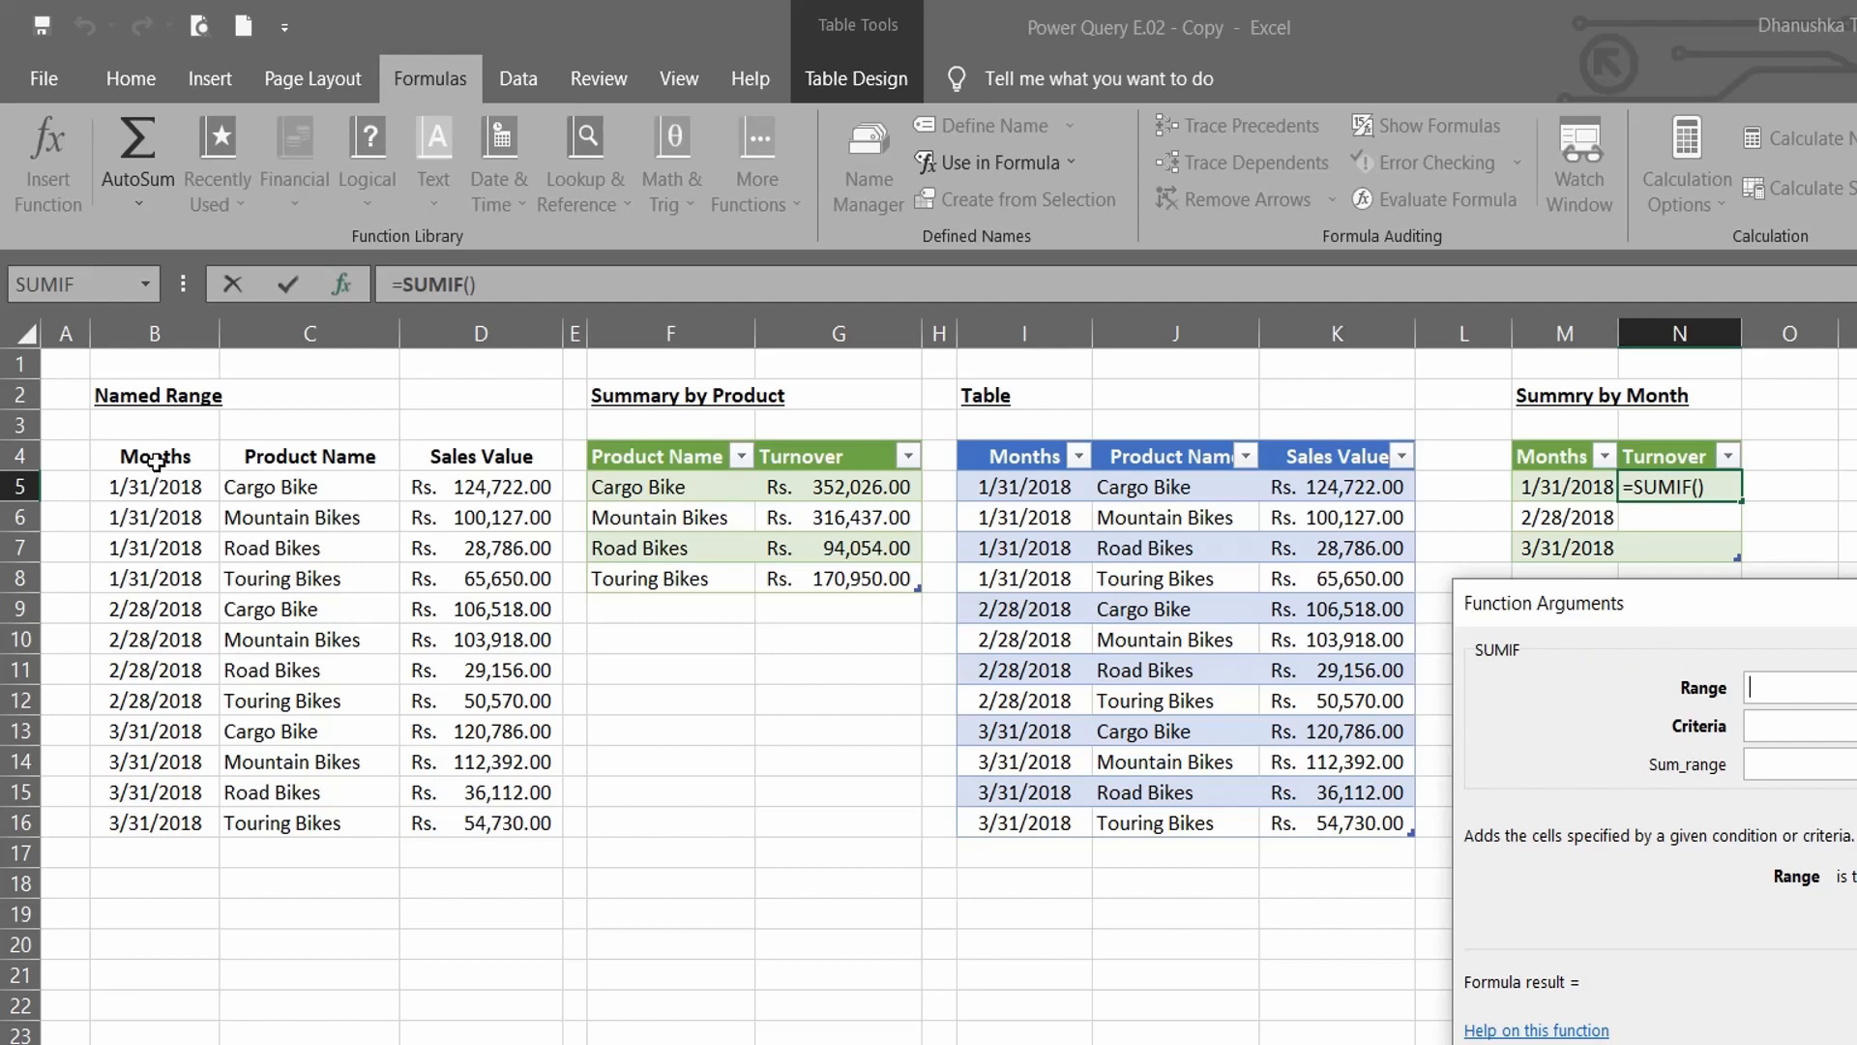
pyautogui.moveTo(157, 460); pyautogui.dragTo(167, 824)
pyautogui.press('F4')
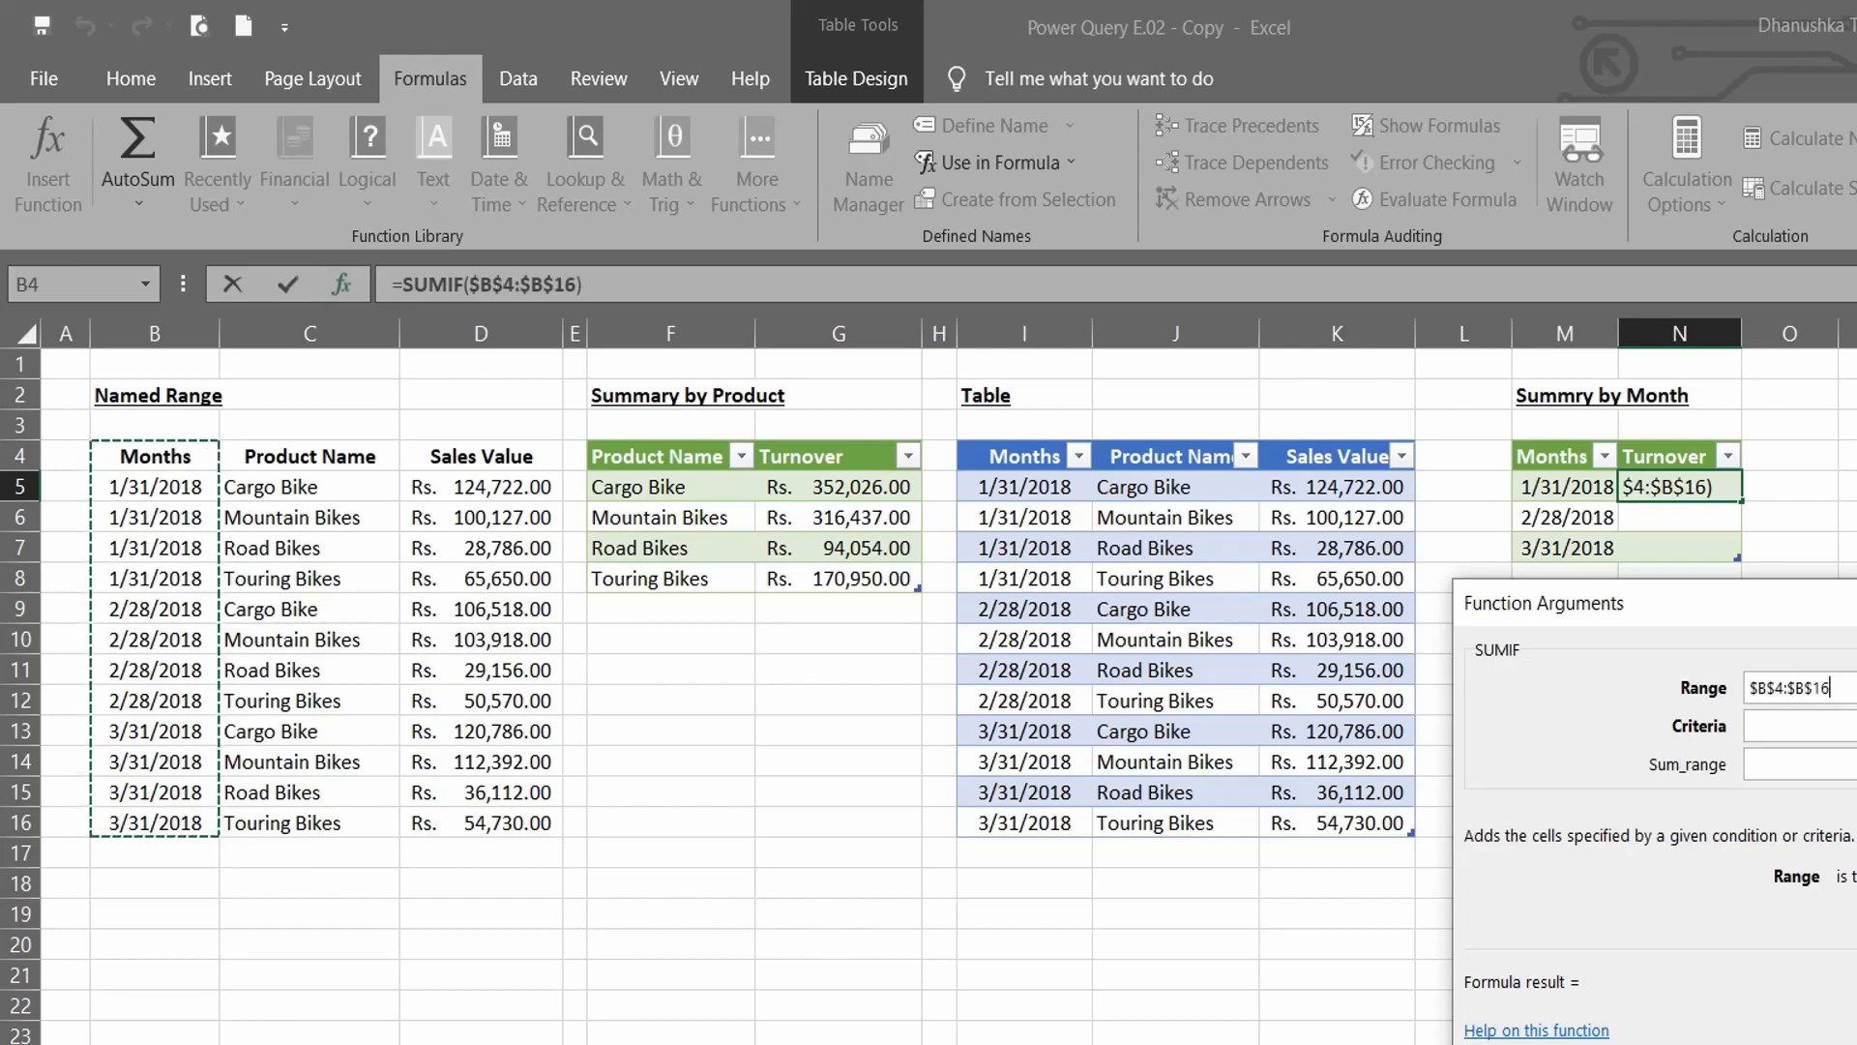
pyautogui.click(1530, 679)
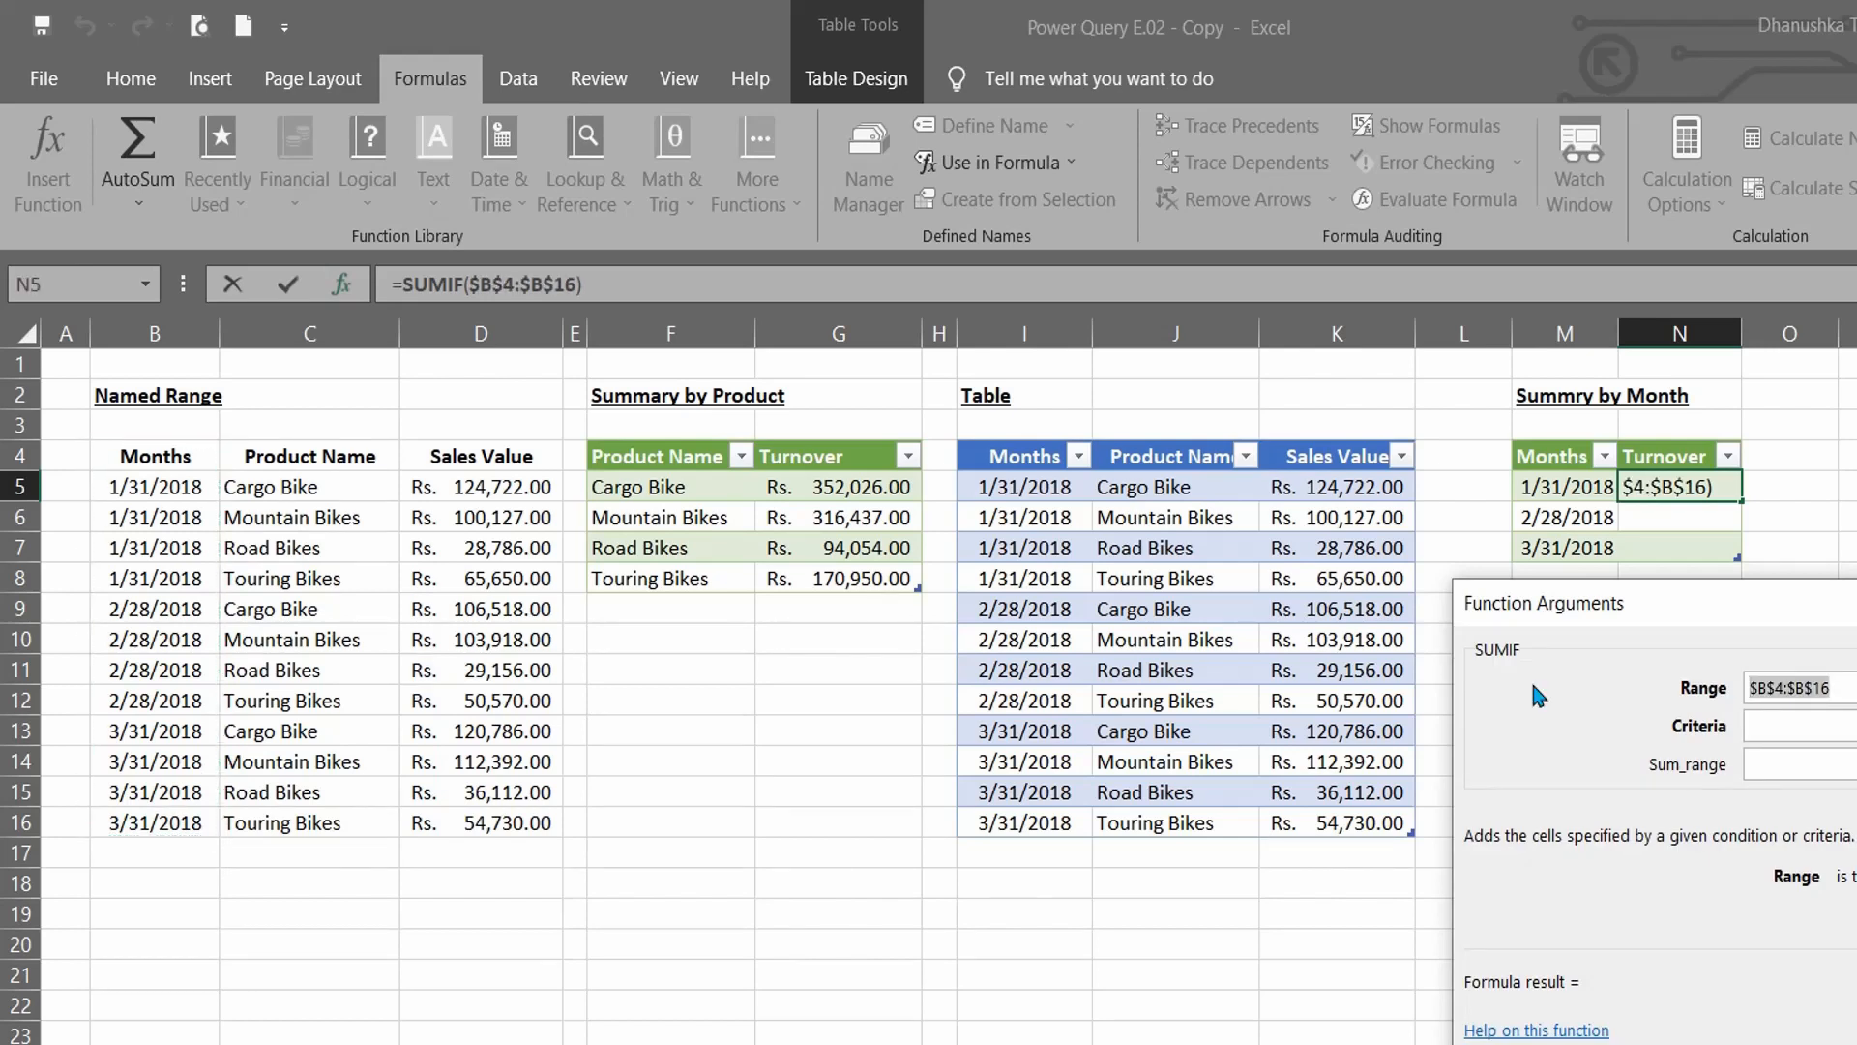
pyautogui.press('Delete')
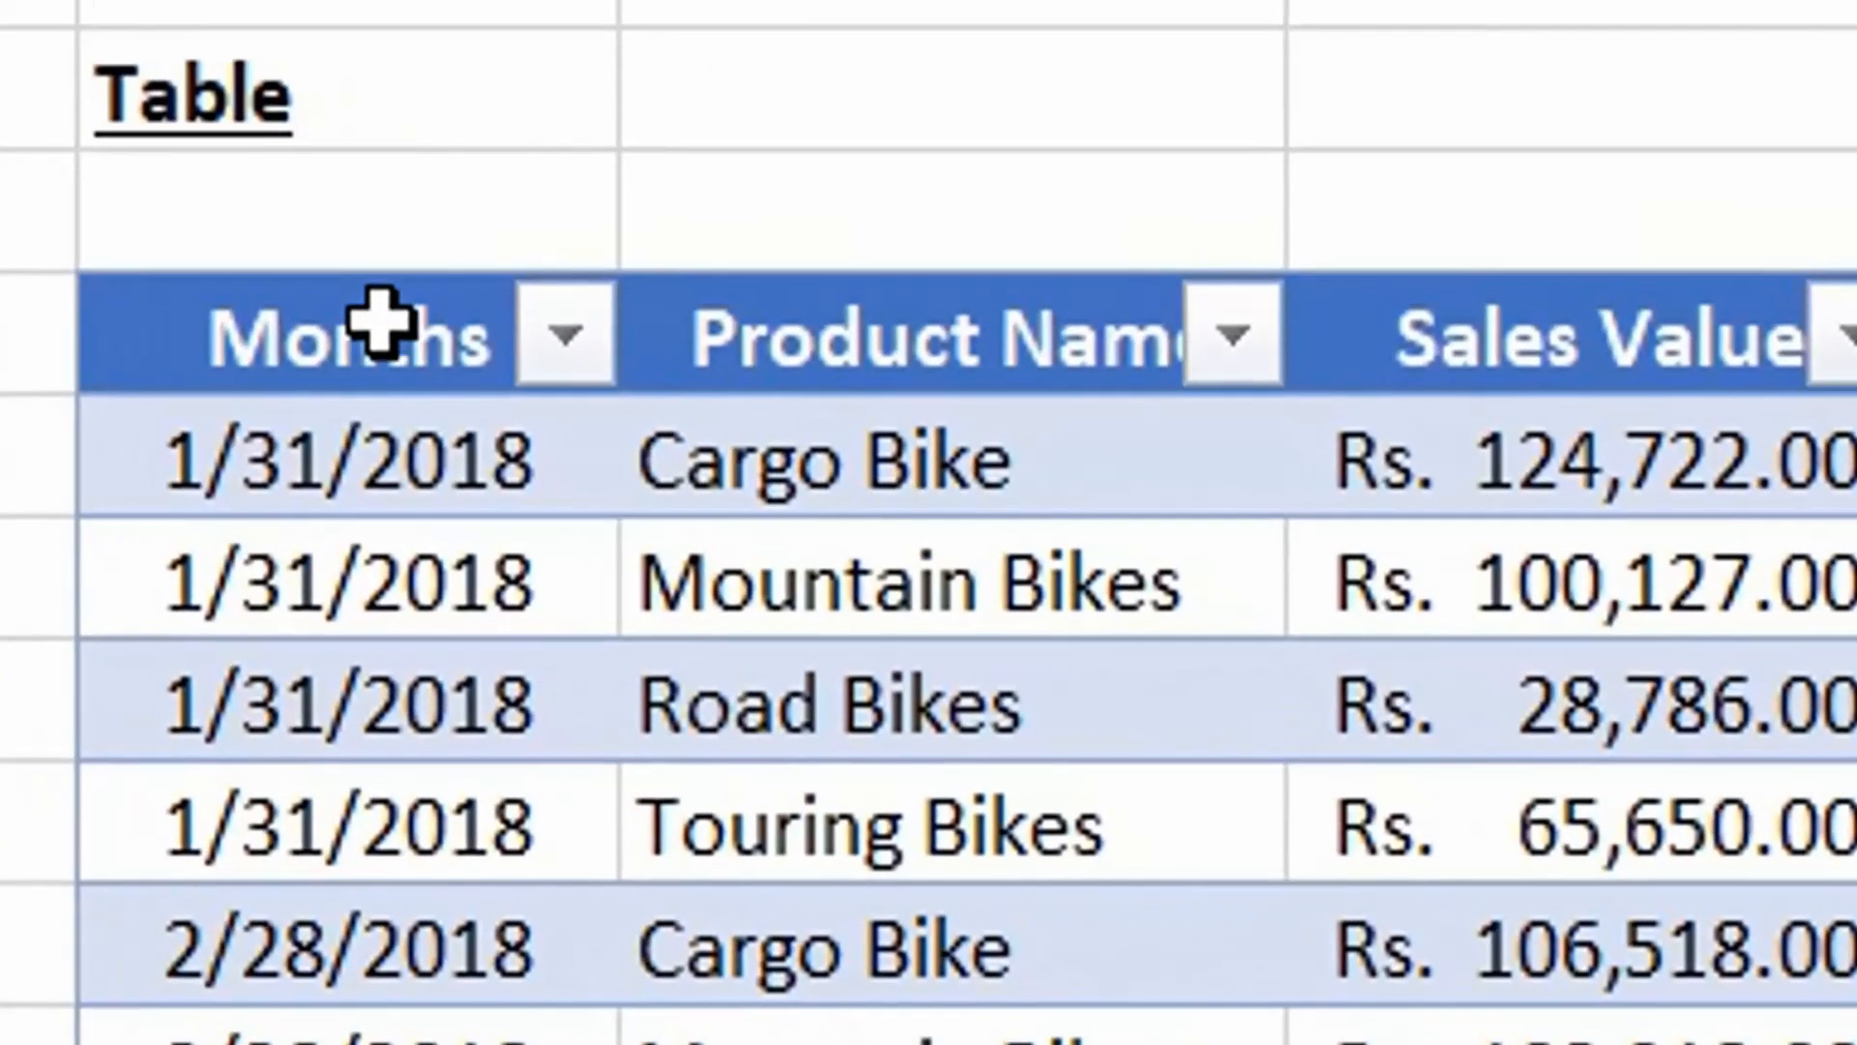
pyautogui.click(353, 263)
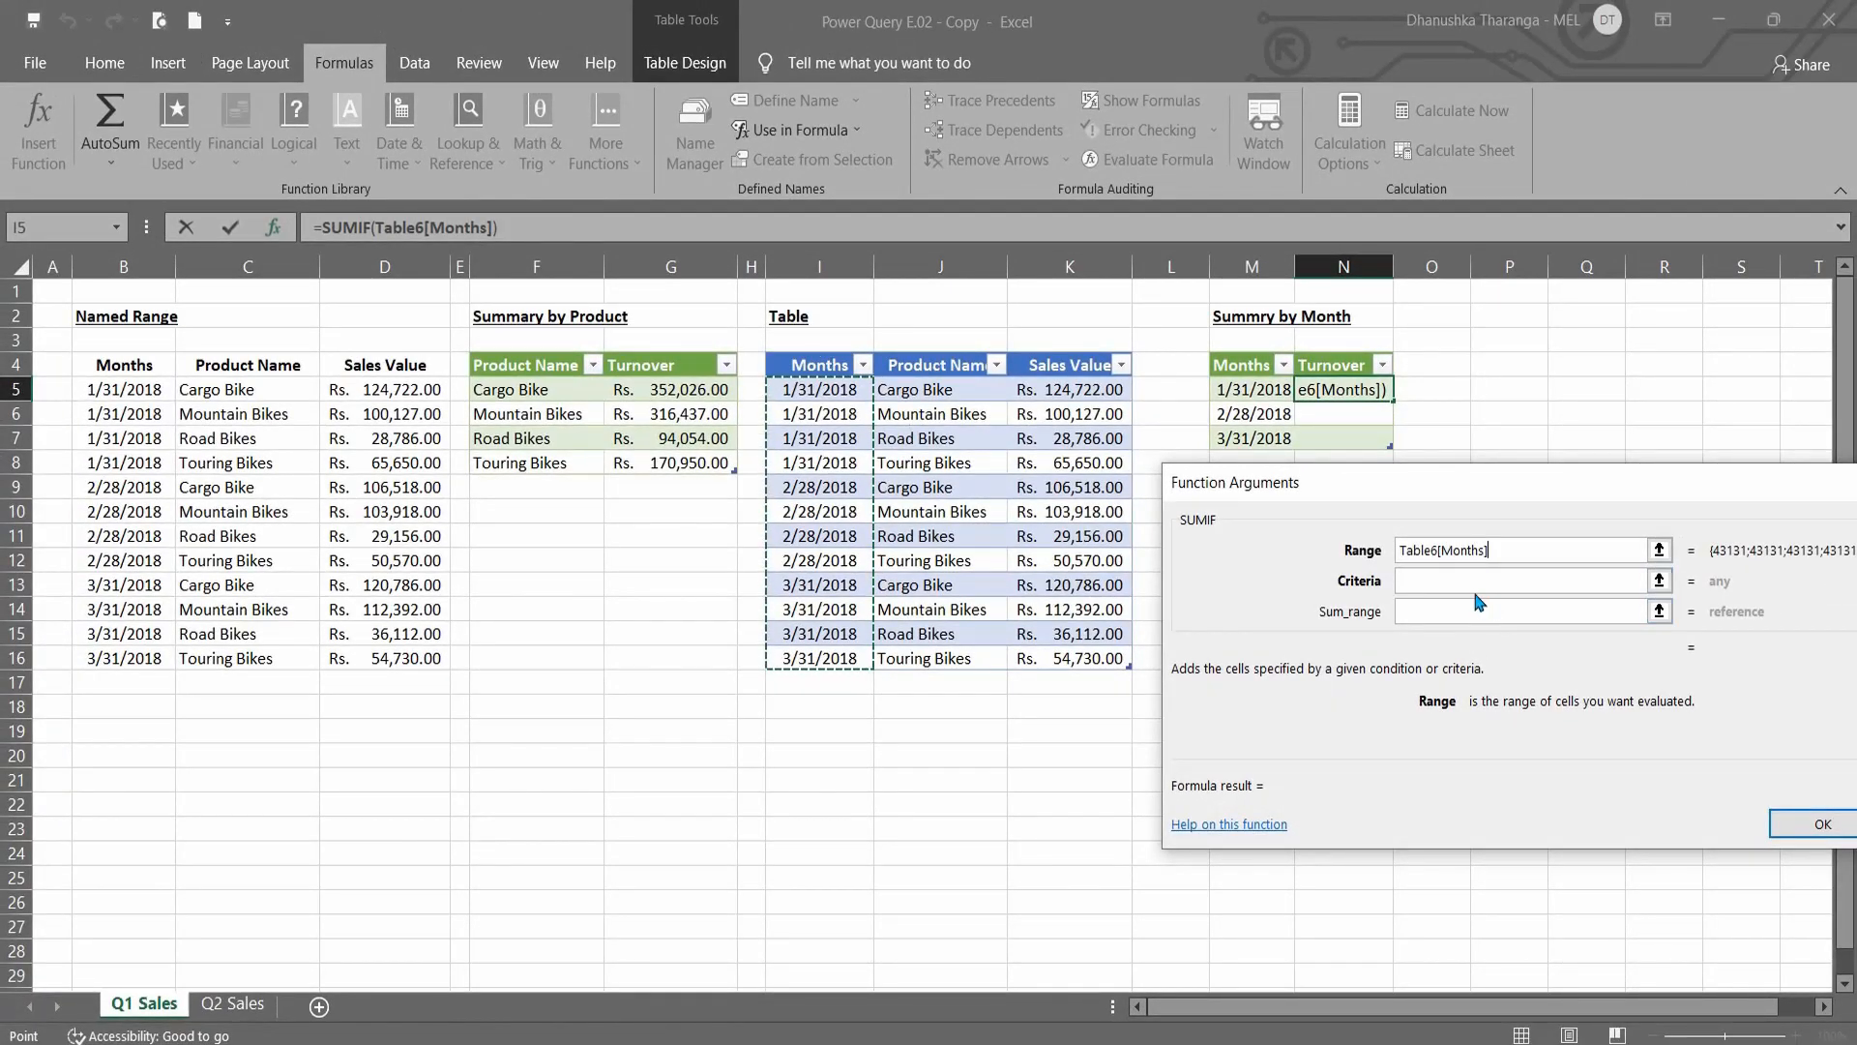
pyautogui.click(1468, 578)
pyautogui.click(1251, 389)
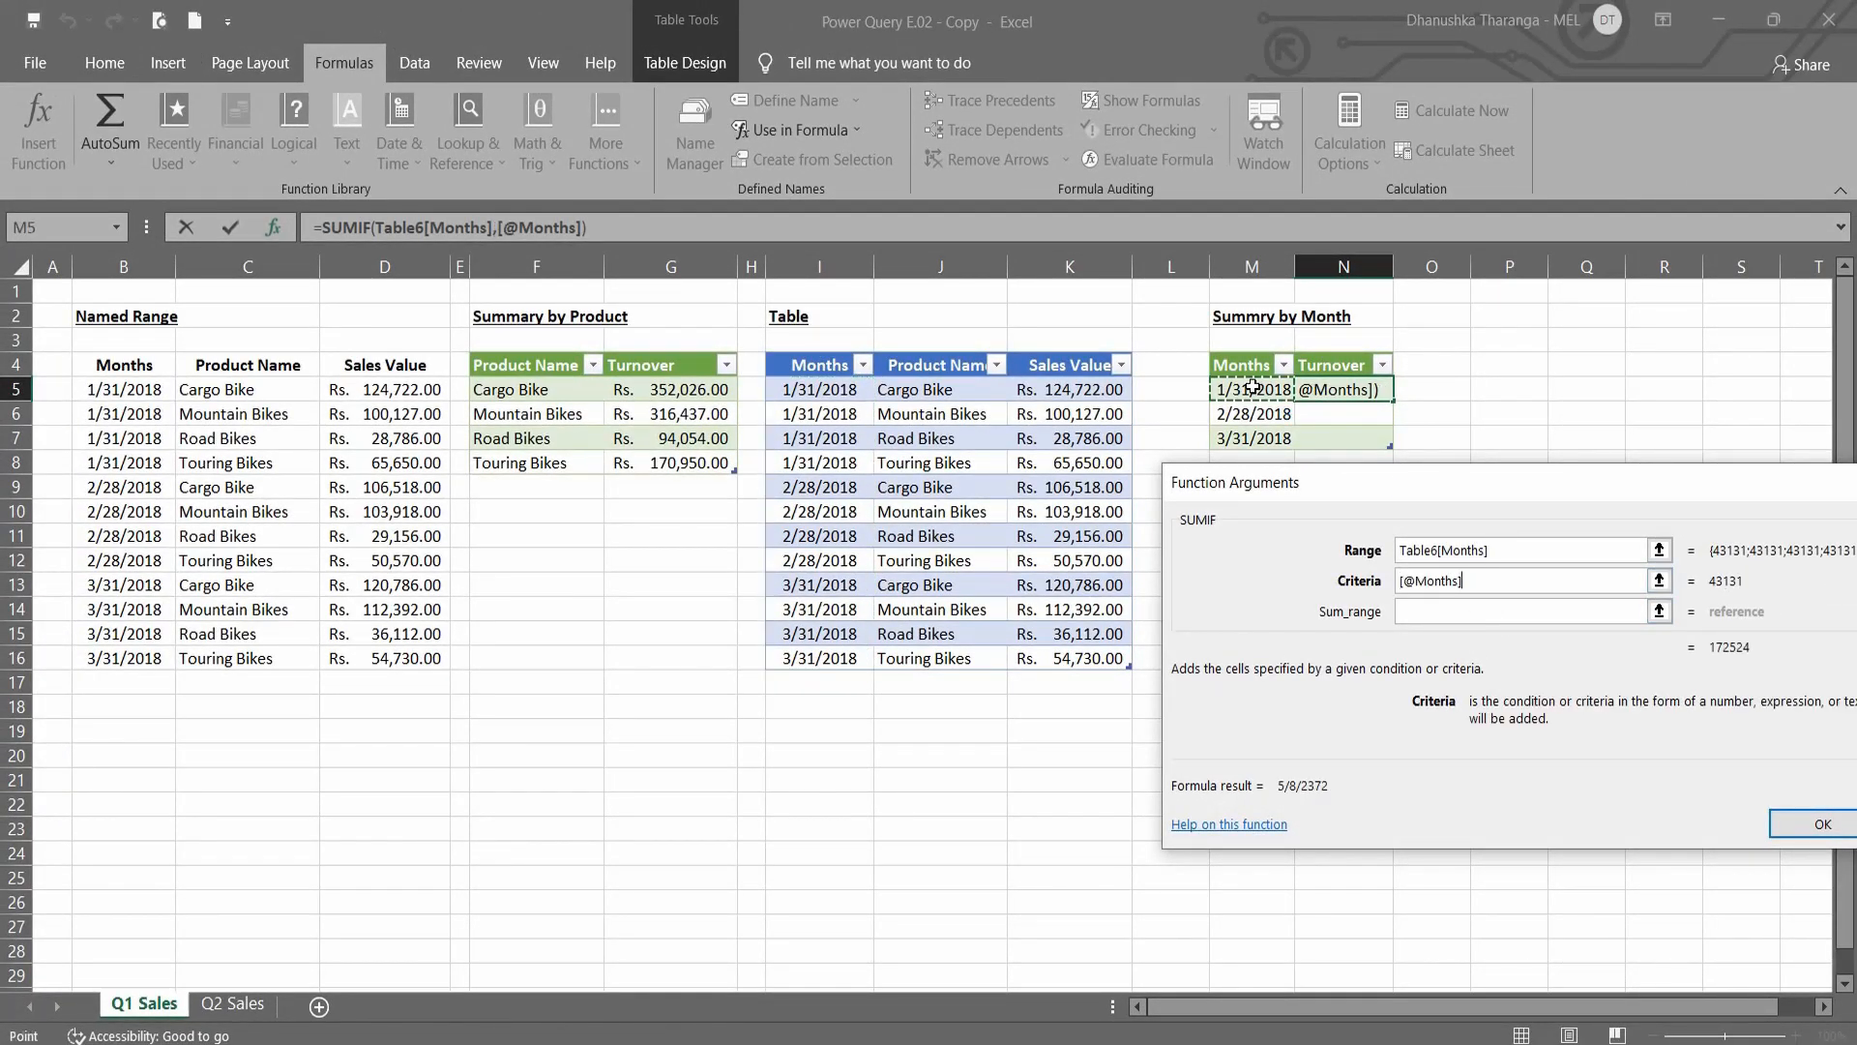
pyautogui.click(1441, 613)
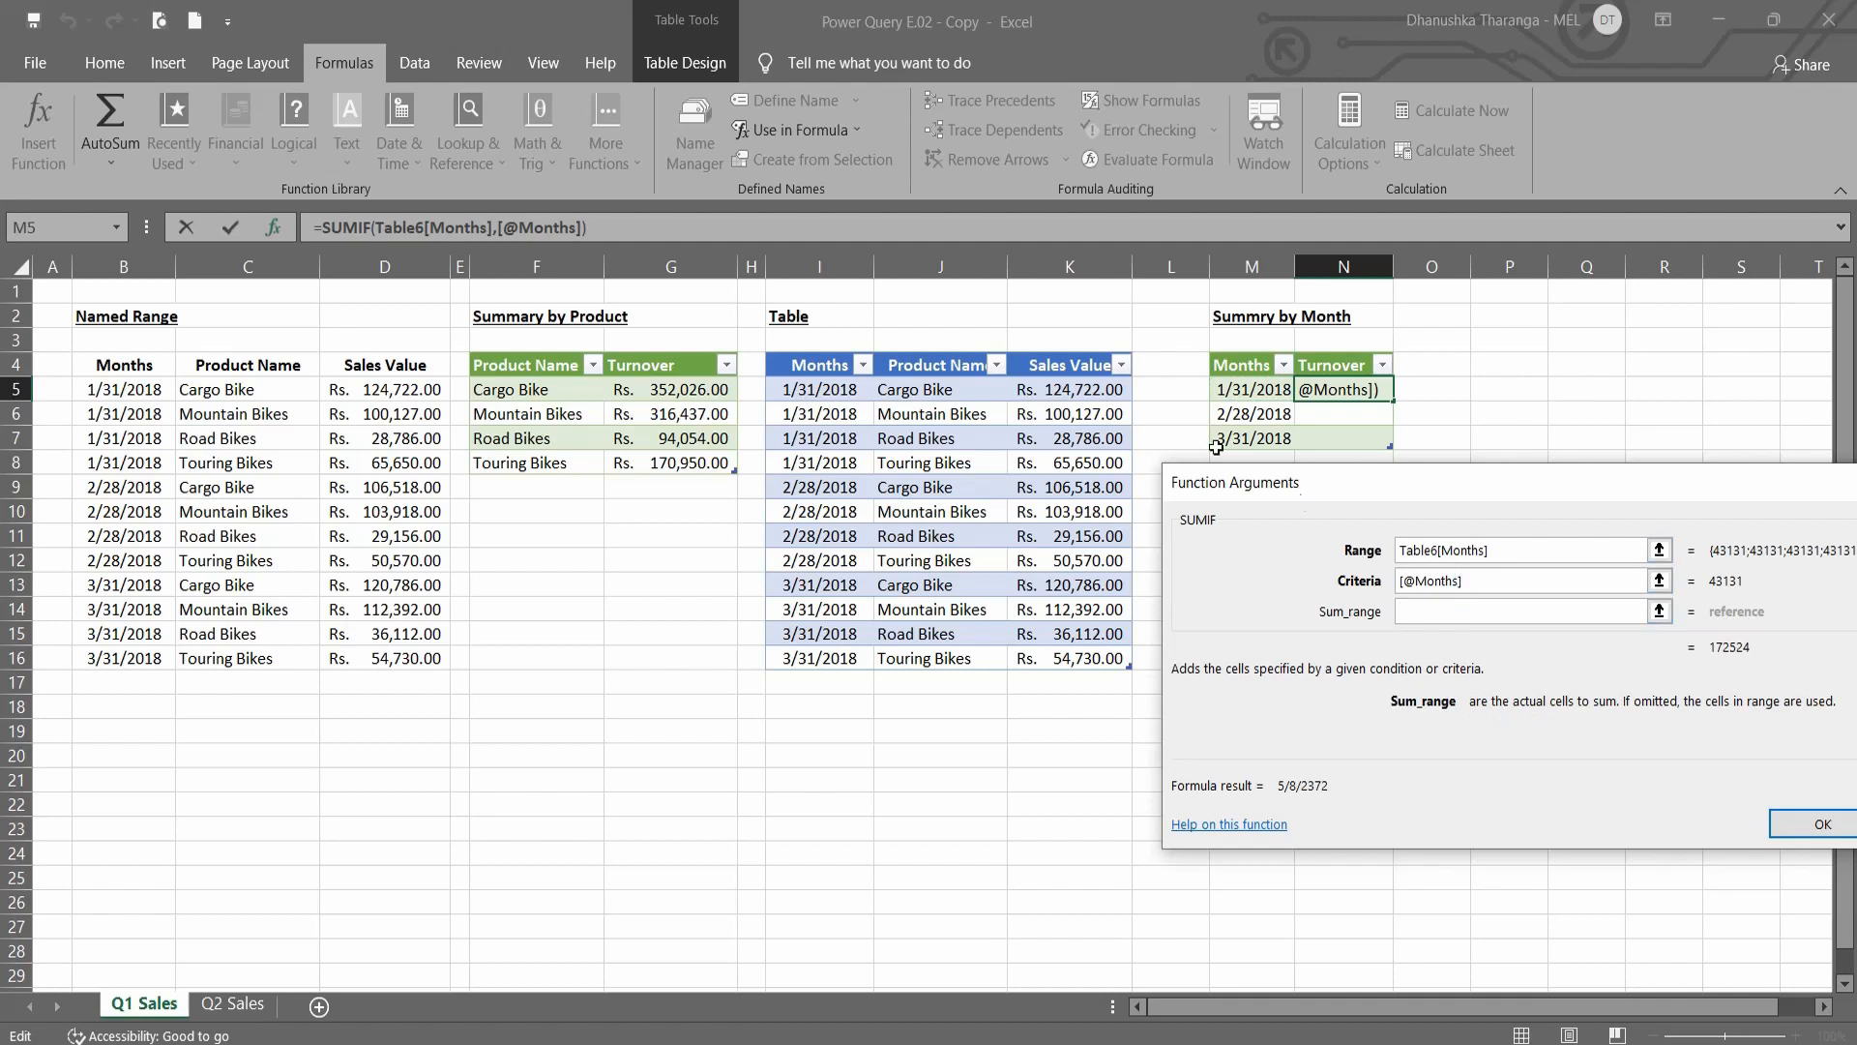
pyautogui.click(1064, 351)
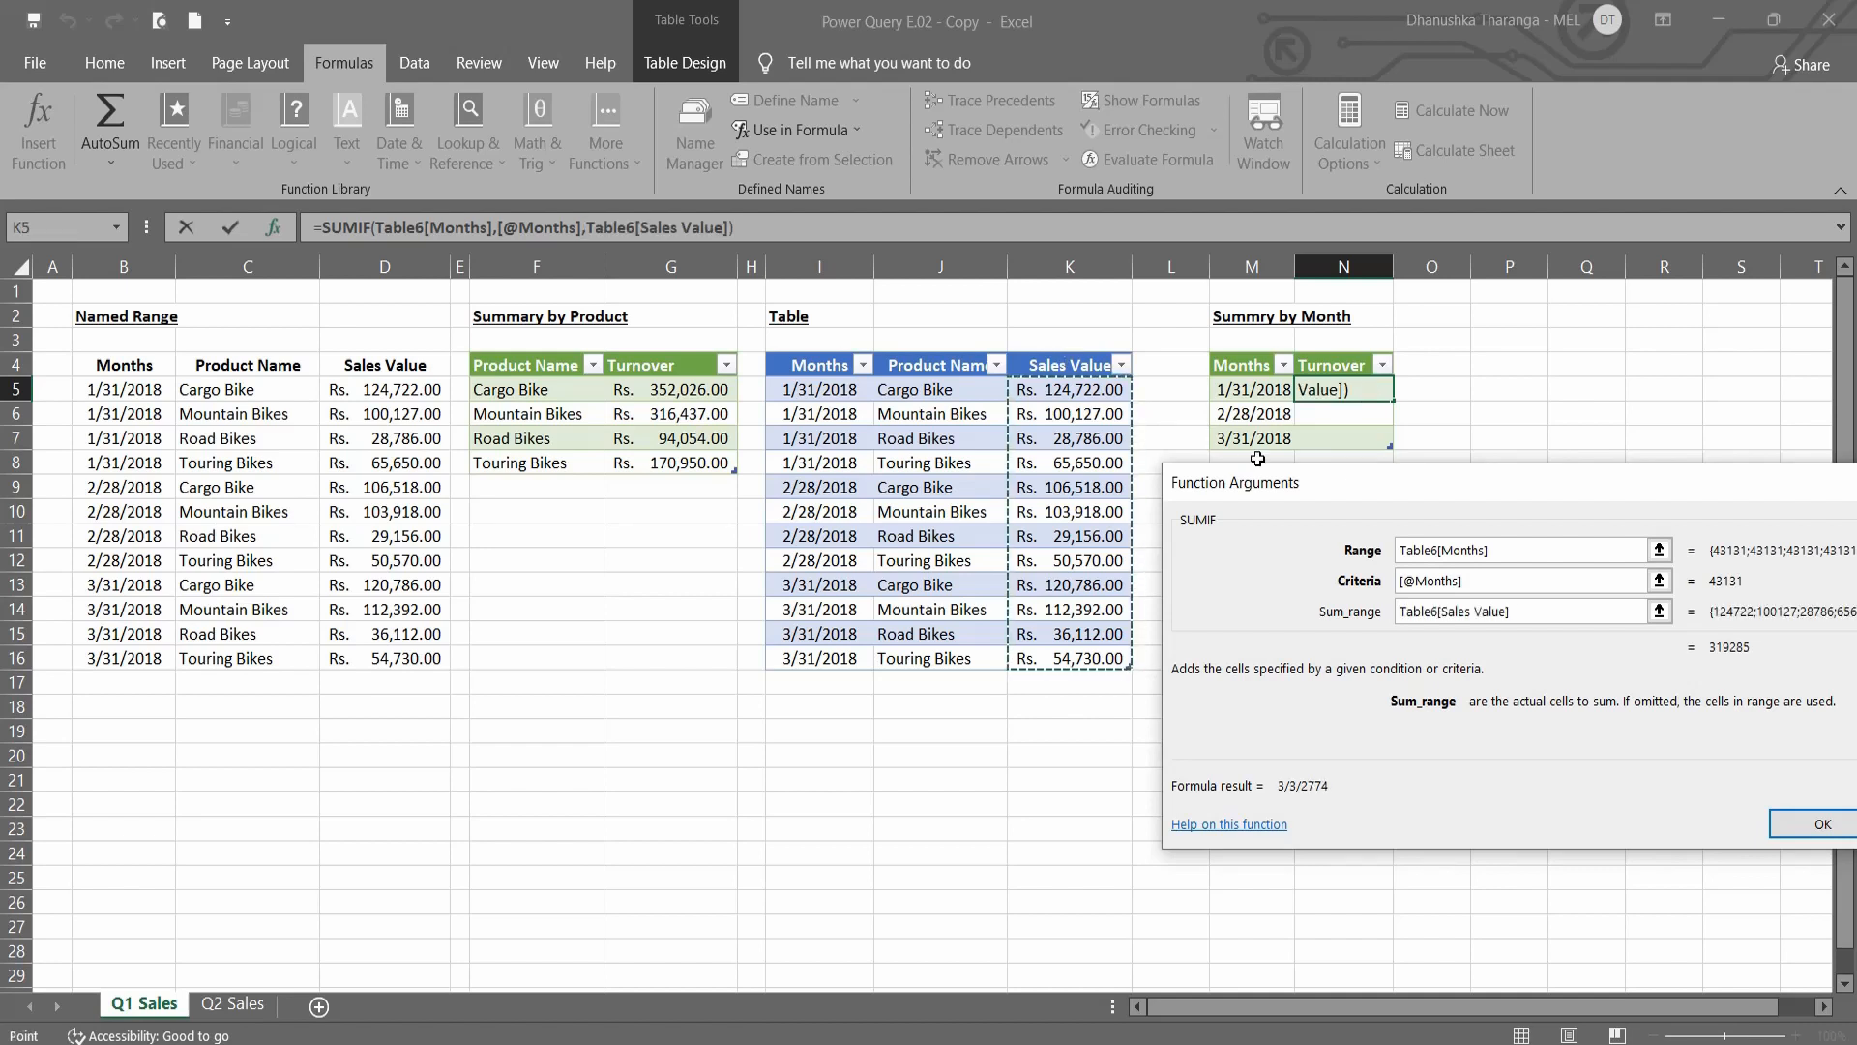
pyautogui.click(1822, 827)
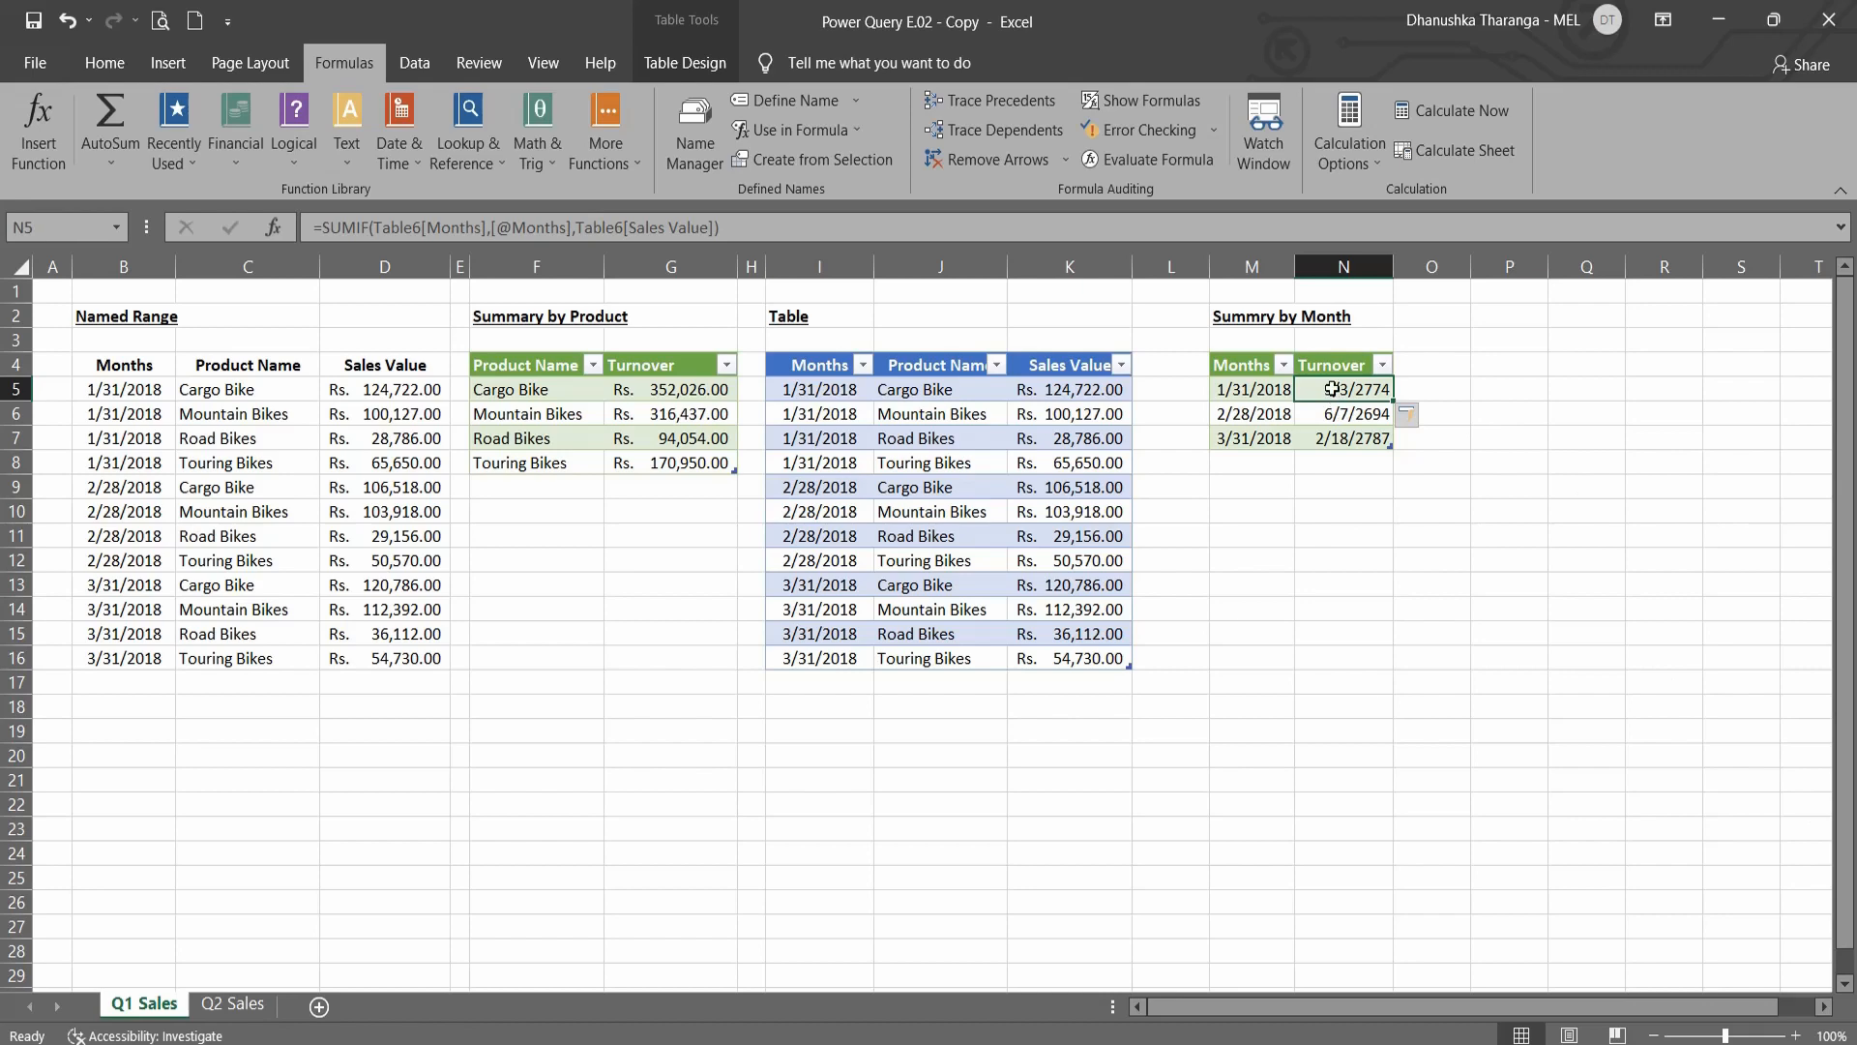
# Step: Format the monthly Turnover values N5:N7 as Accounting with the Rs. Tamil (Sri Lanka) currency symbol
pyautogui.moveTo(1331, 389); pyautogui.dragTo(1344, 440)
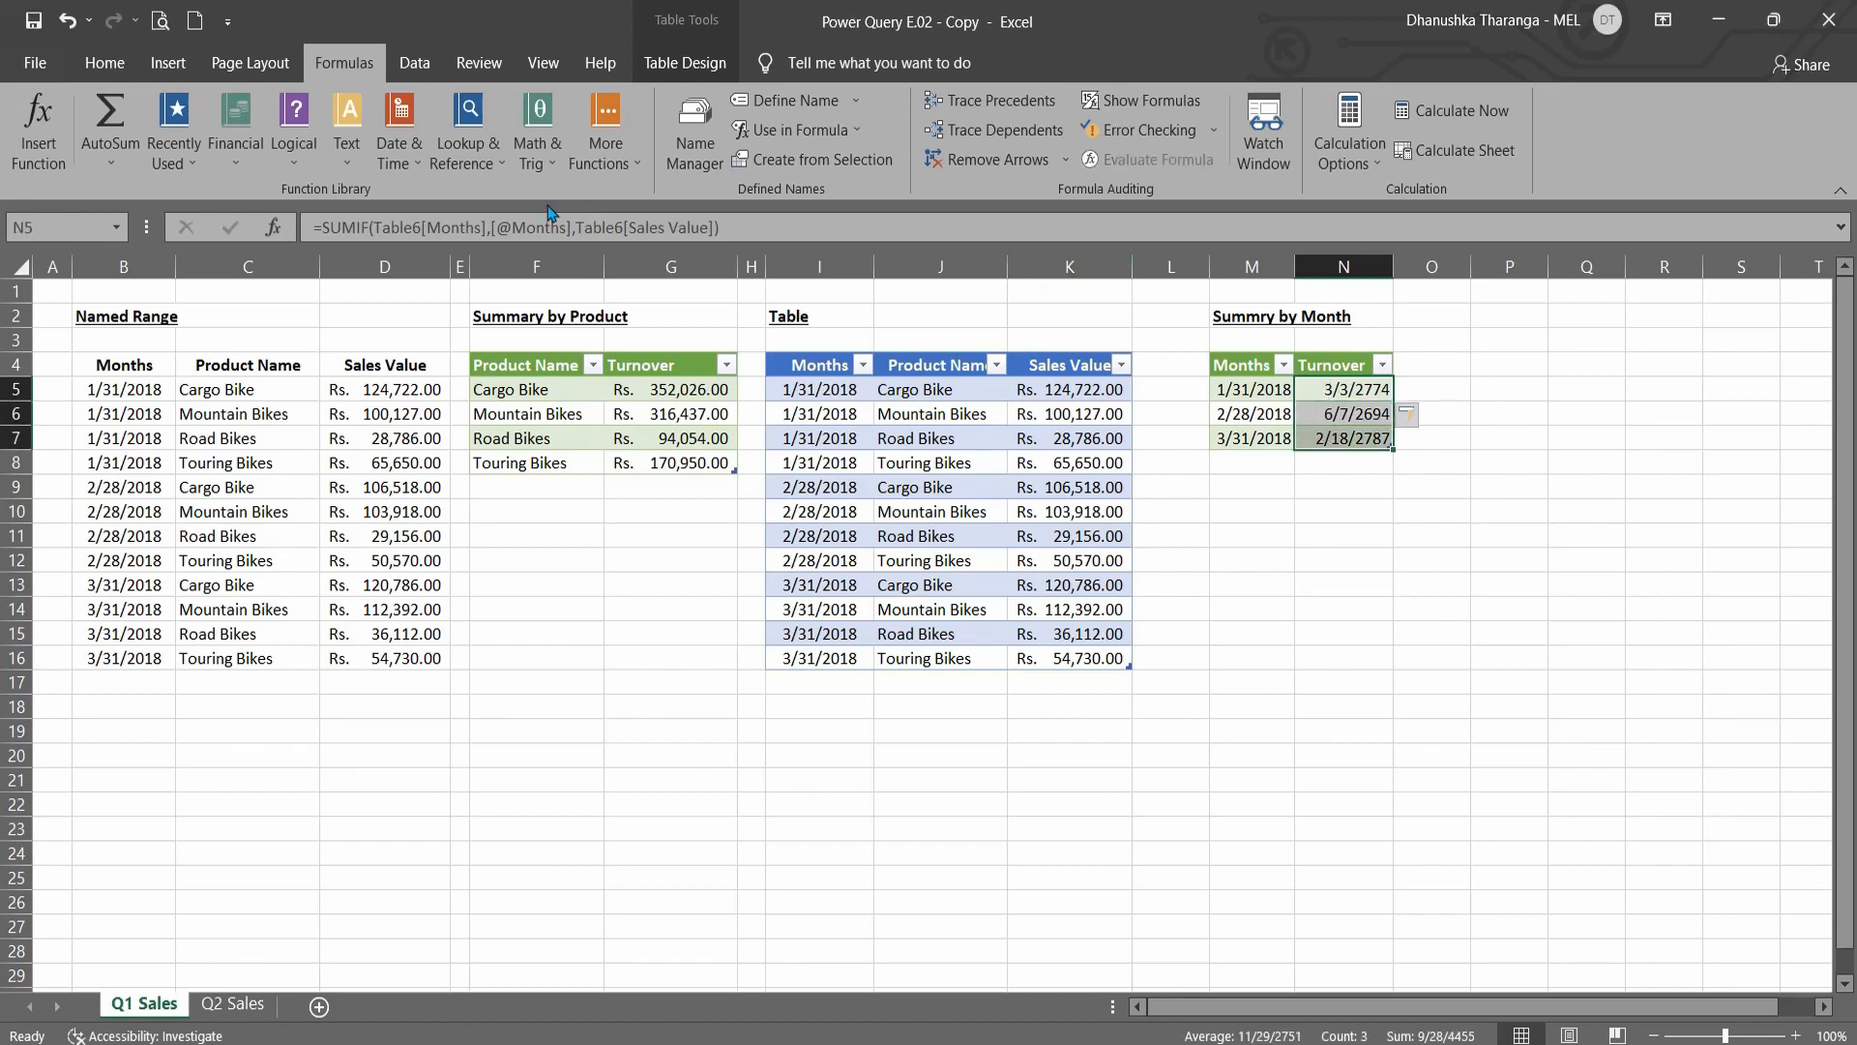
pyautogui.click(105, 63)
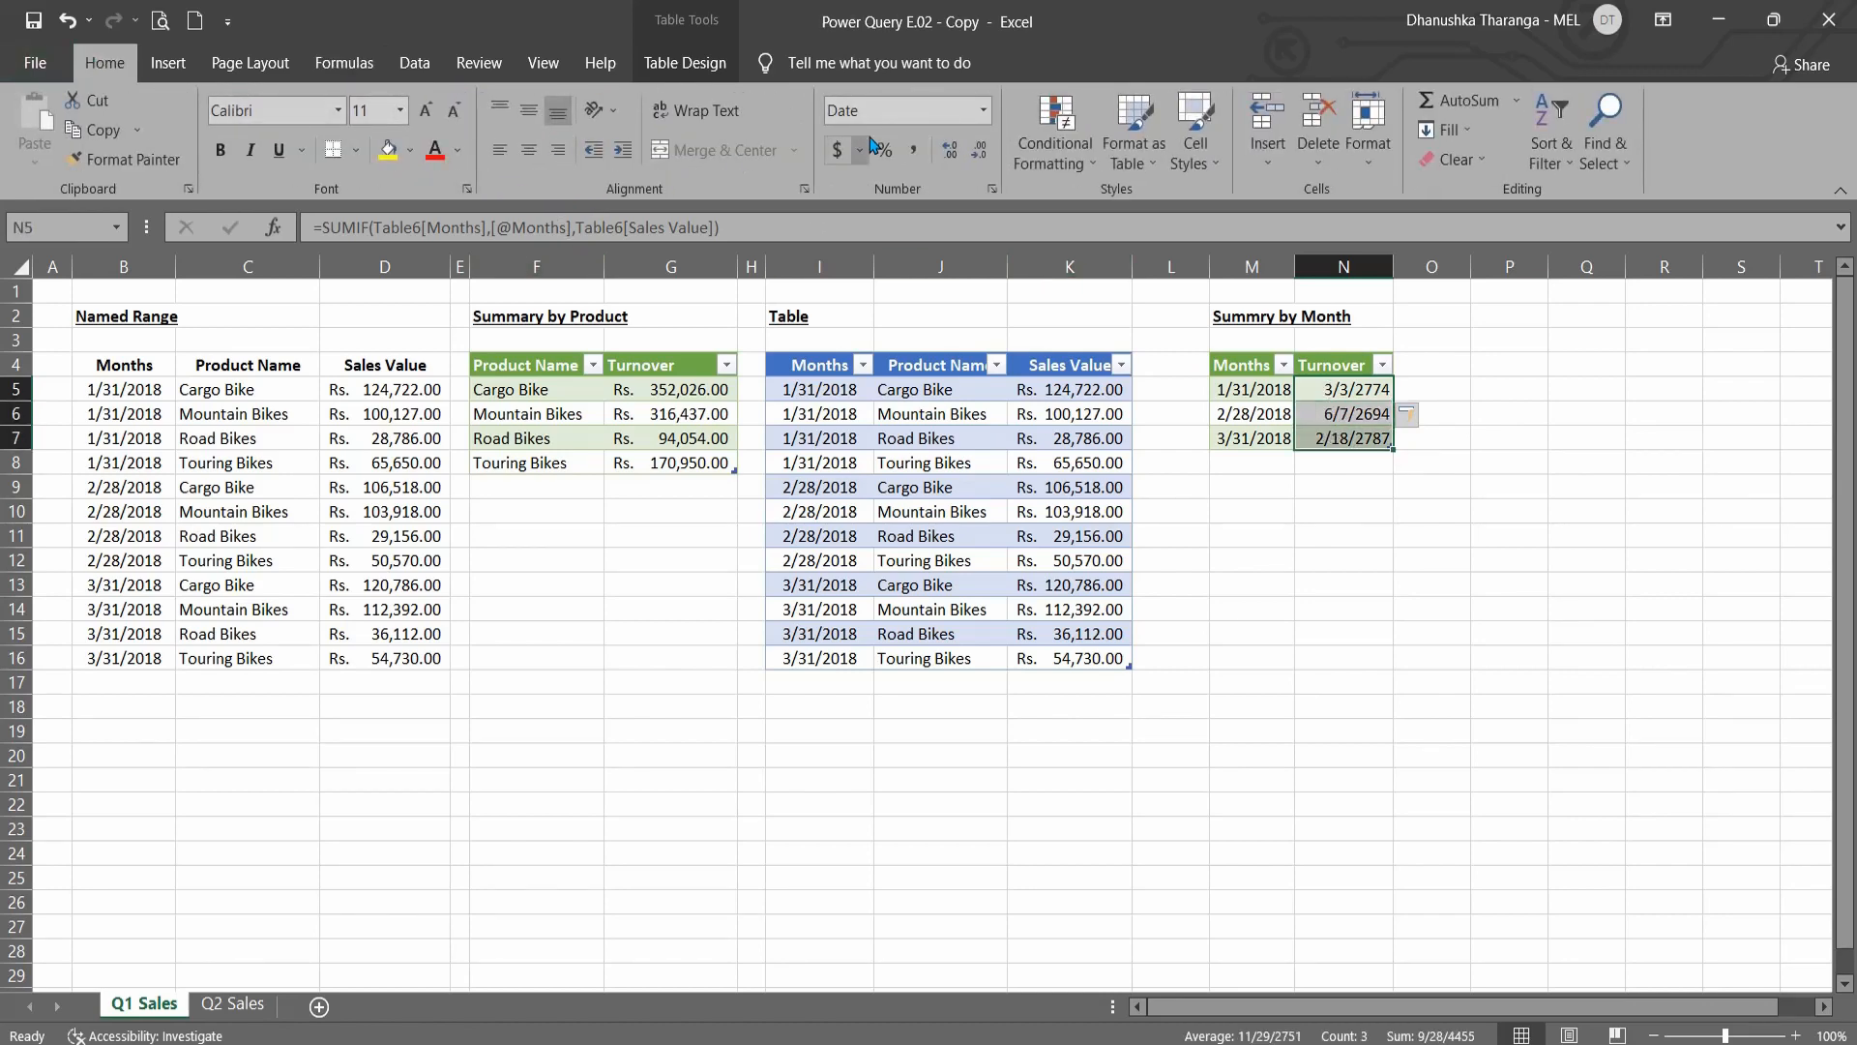
pyautogui.click(859, 151)
pyautogui.click(1015, 345)
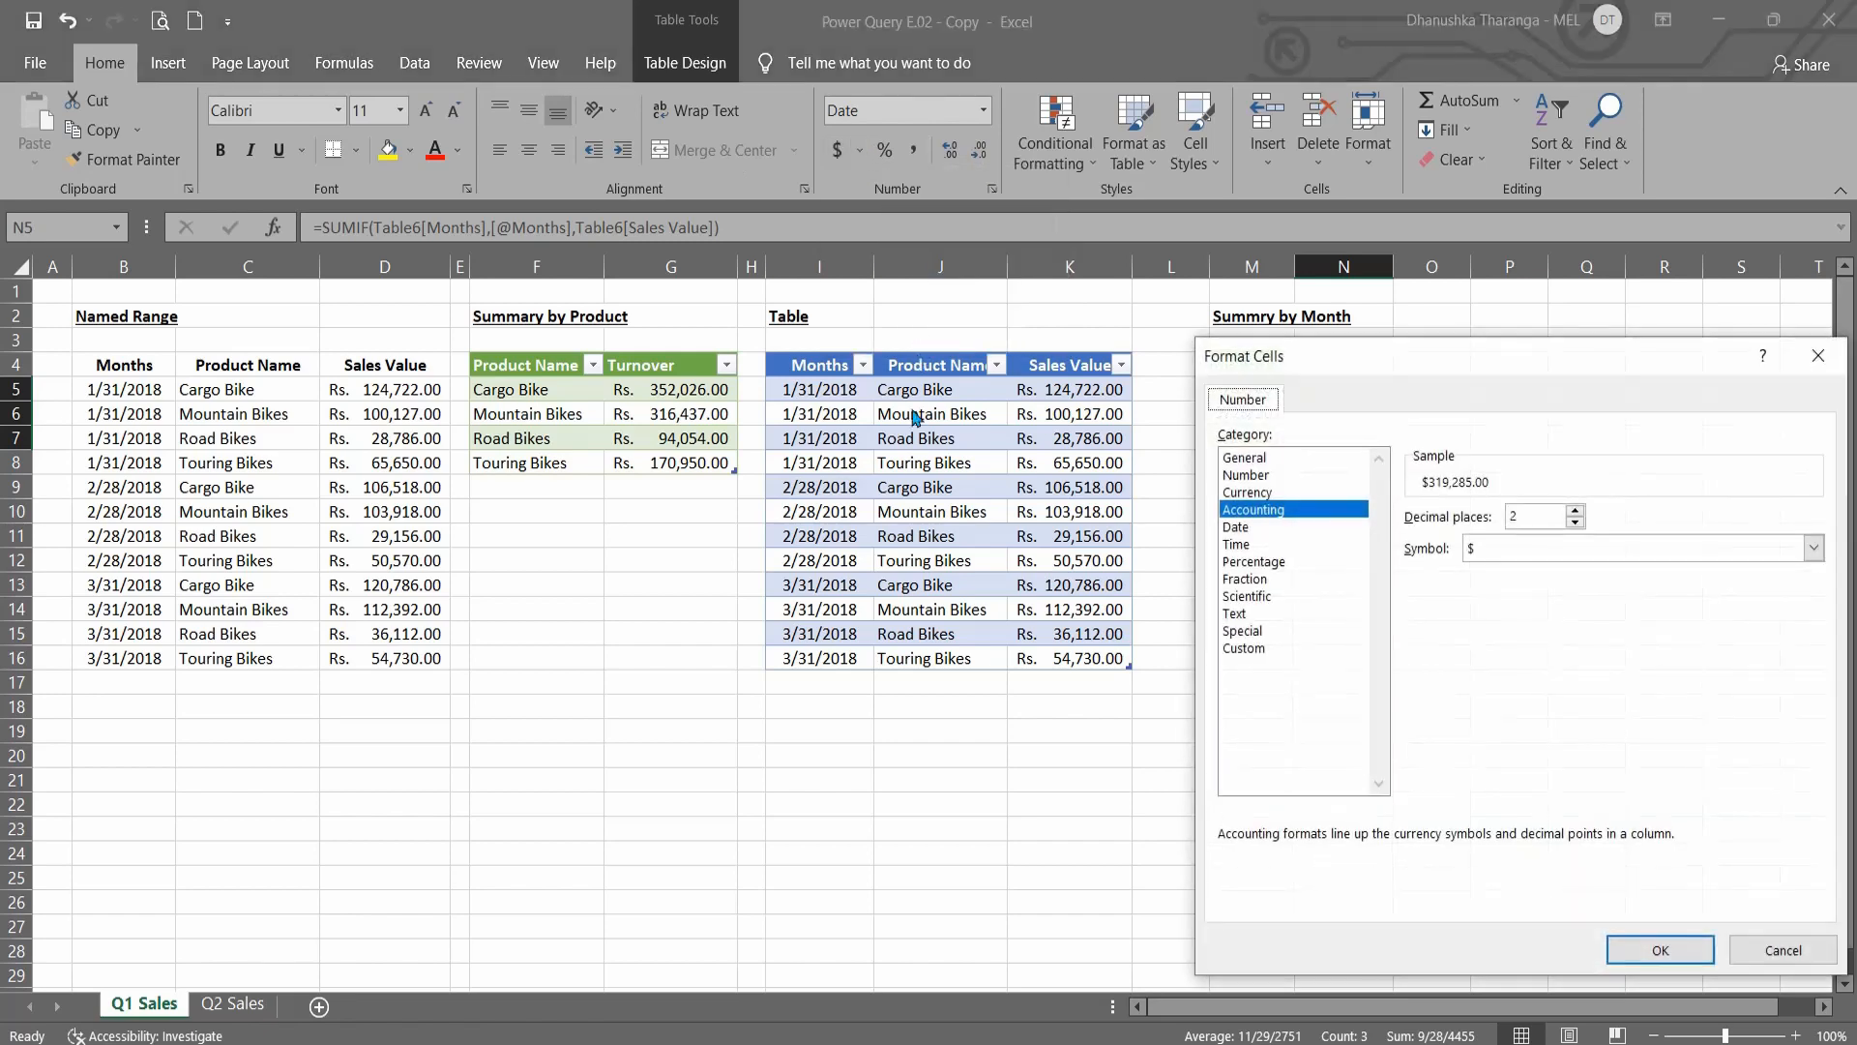
pyautogui.click(1813, 548)
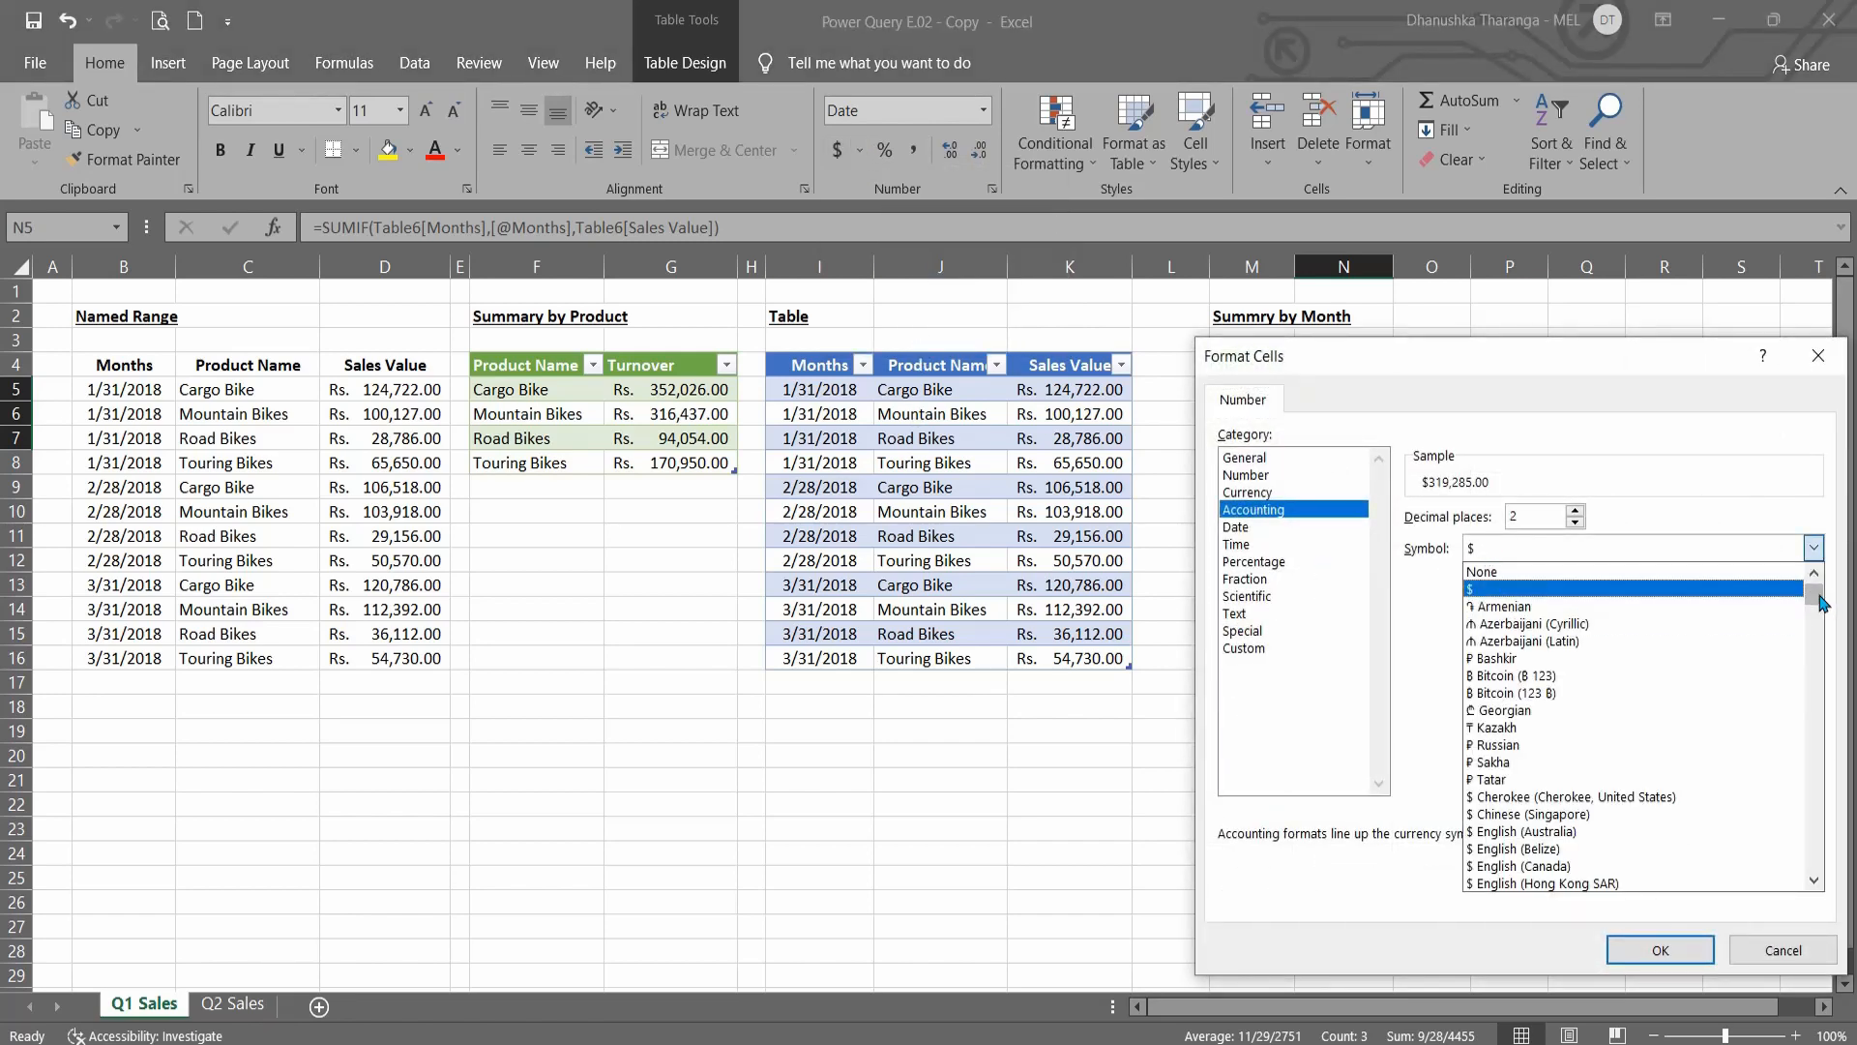
pyautogui.moveTo(1815, 595); pyautogui.dragTo(1832, 704)
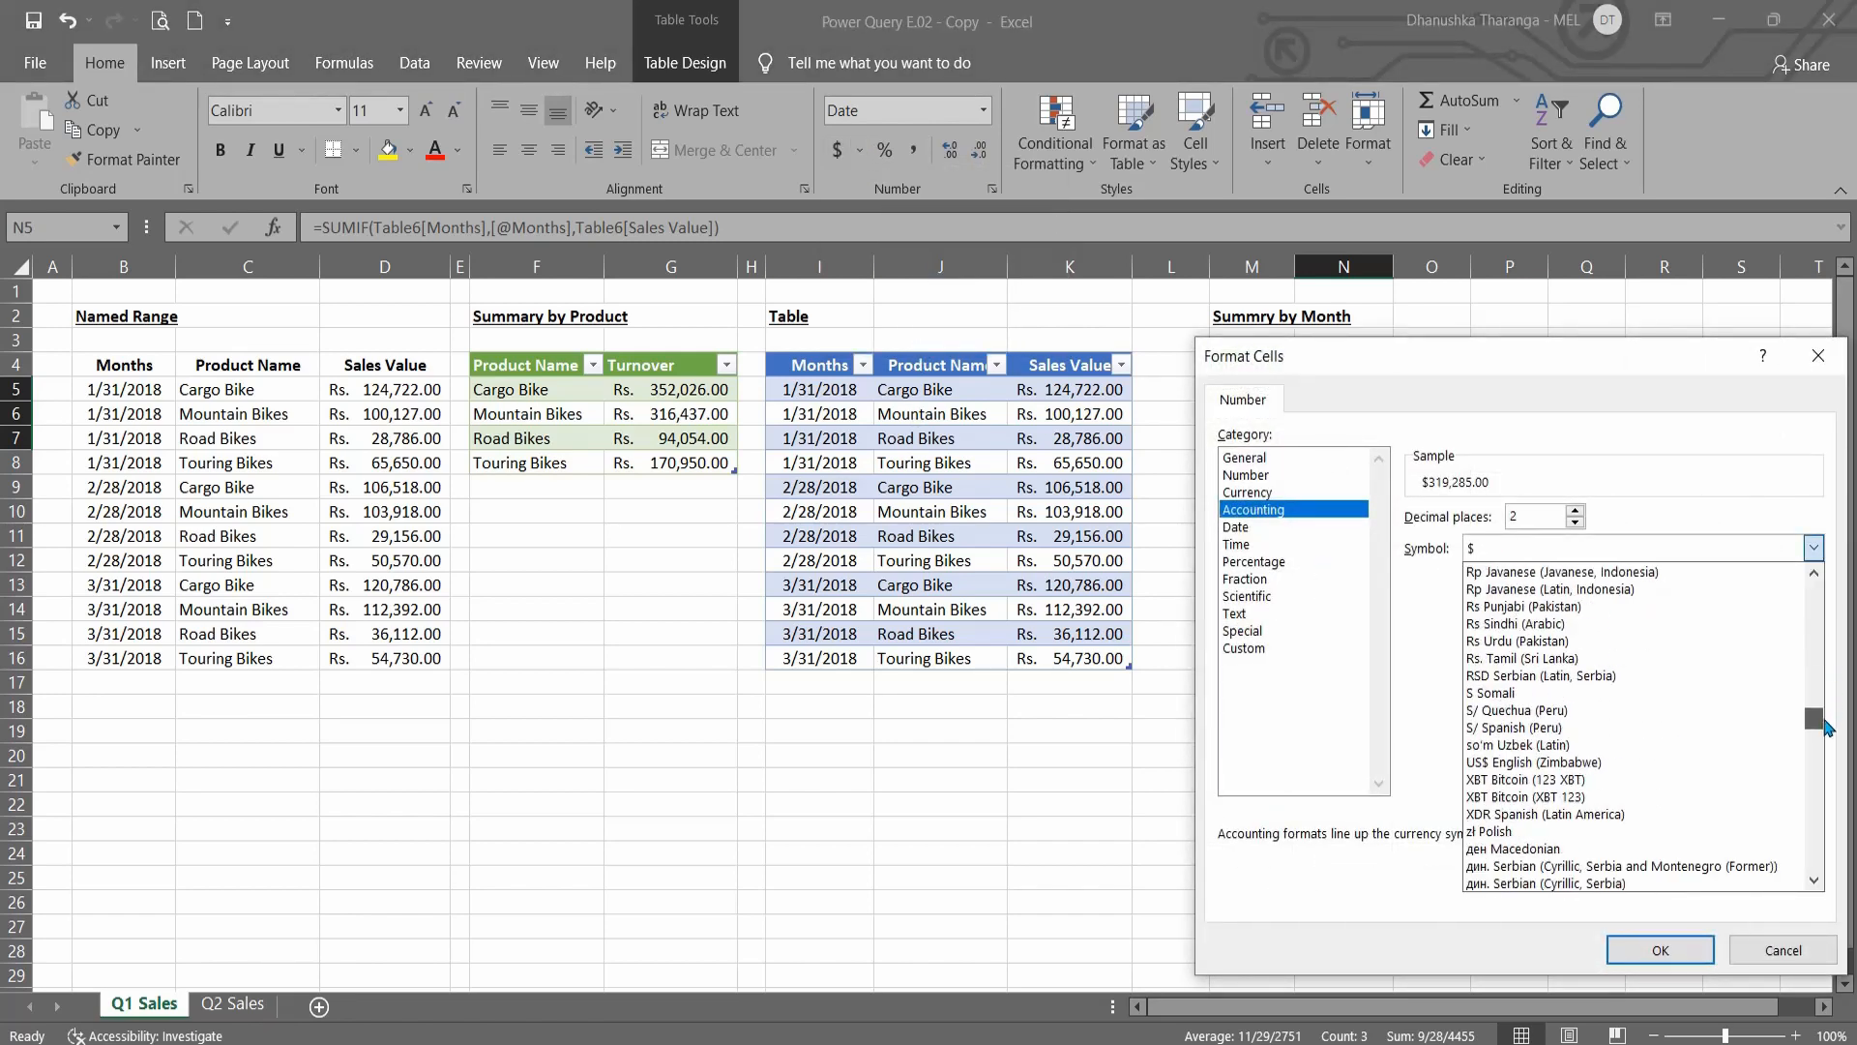
pyautogui.click(1606, 670)
pyautogui.click(1660, 950)
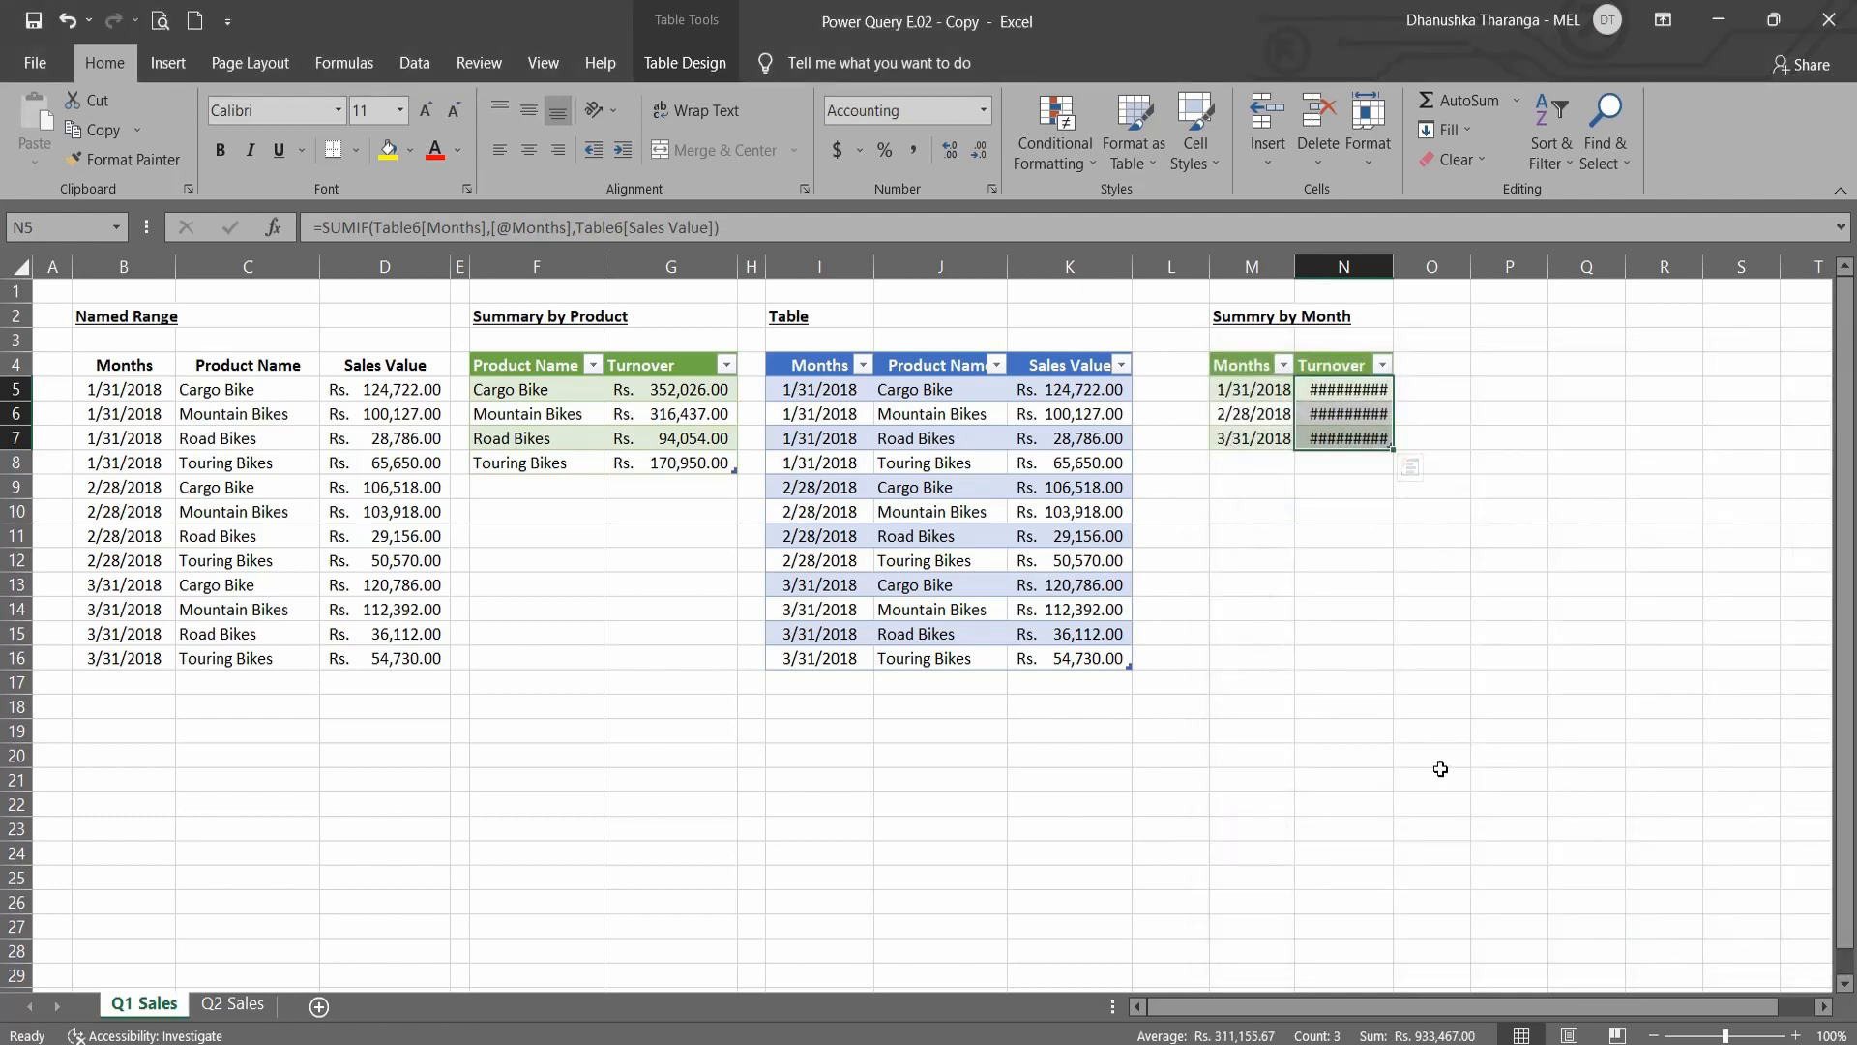
# Step: Widen columns M and N so the month summary's dates and Turnover amounts fit
pyautogui.click(1424, 539)
pyautogui.moveTo(1295, 267); pyautogui.dragTo(1438, 268)
pyautogui.moveTo(1384, 387); pyautogui.dragTo(1388, 440)
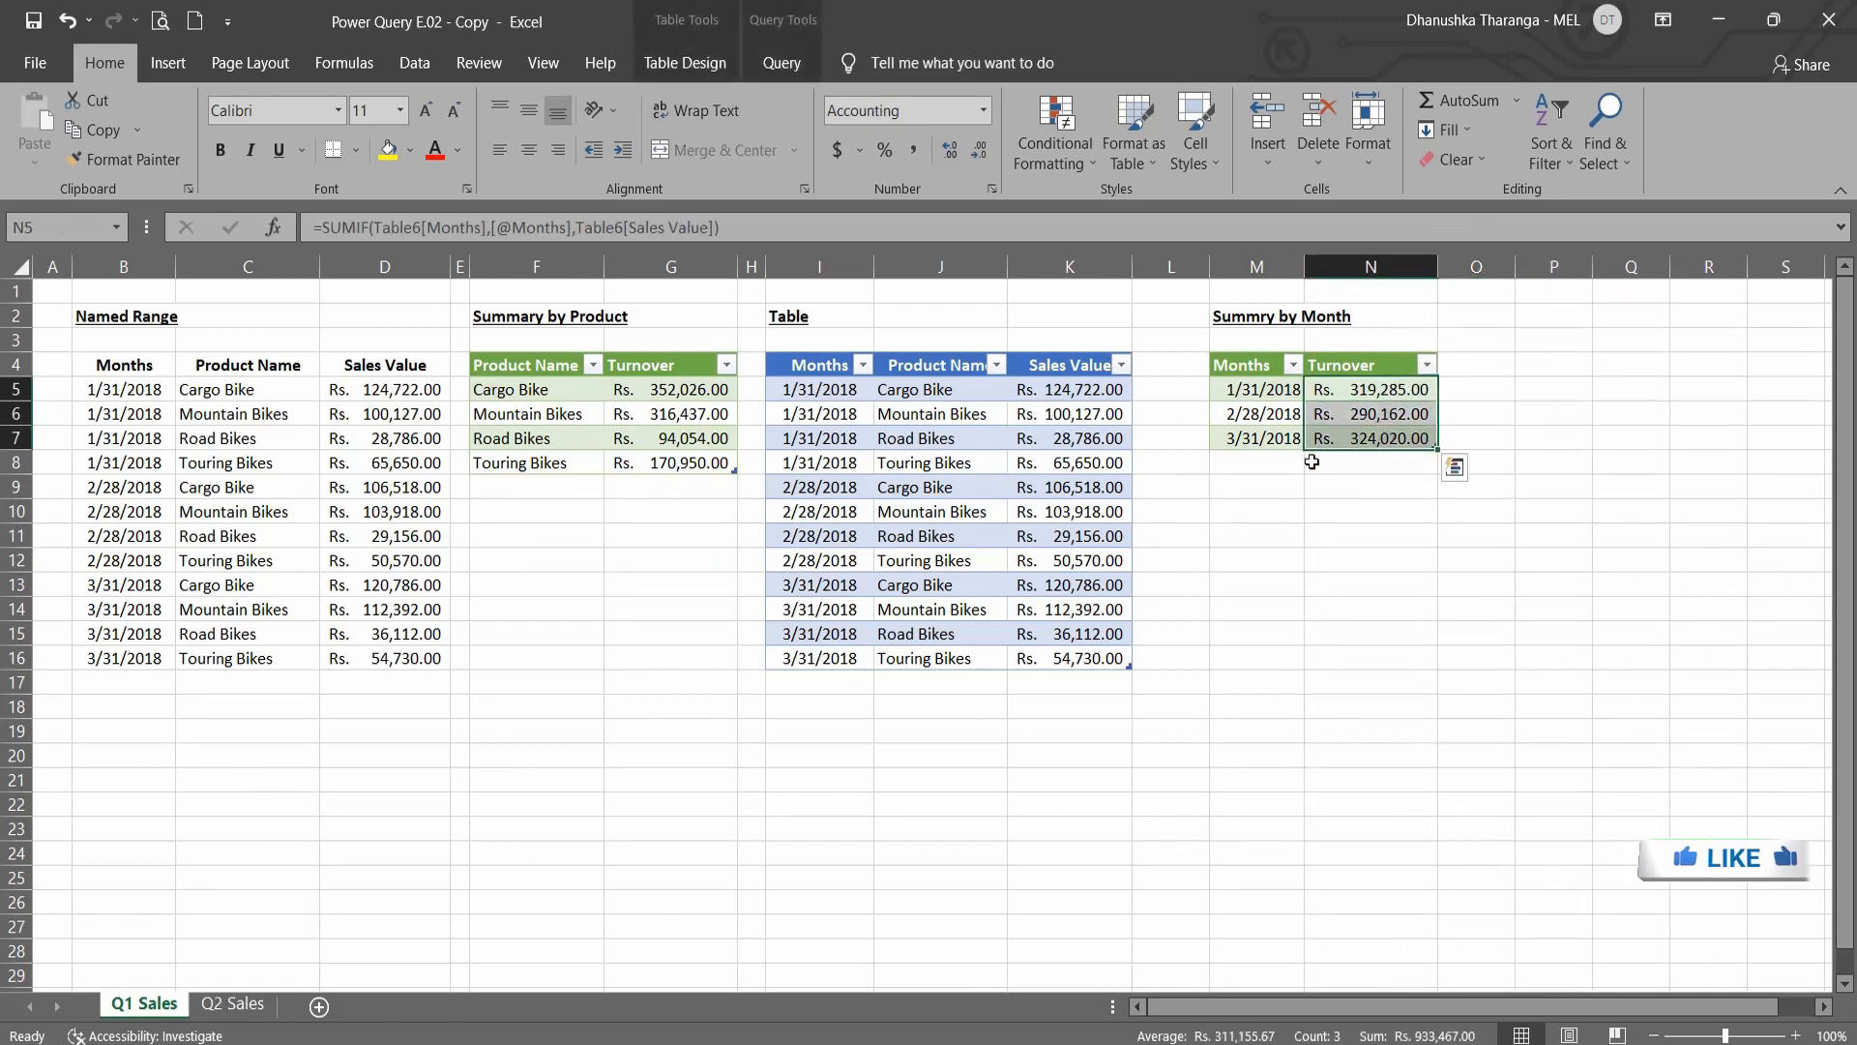
pyautogui.click(1083, 389)
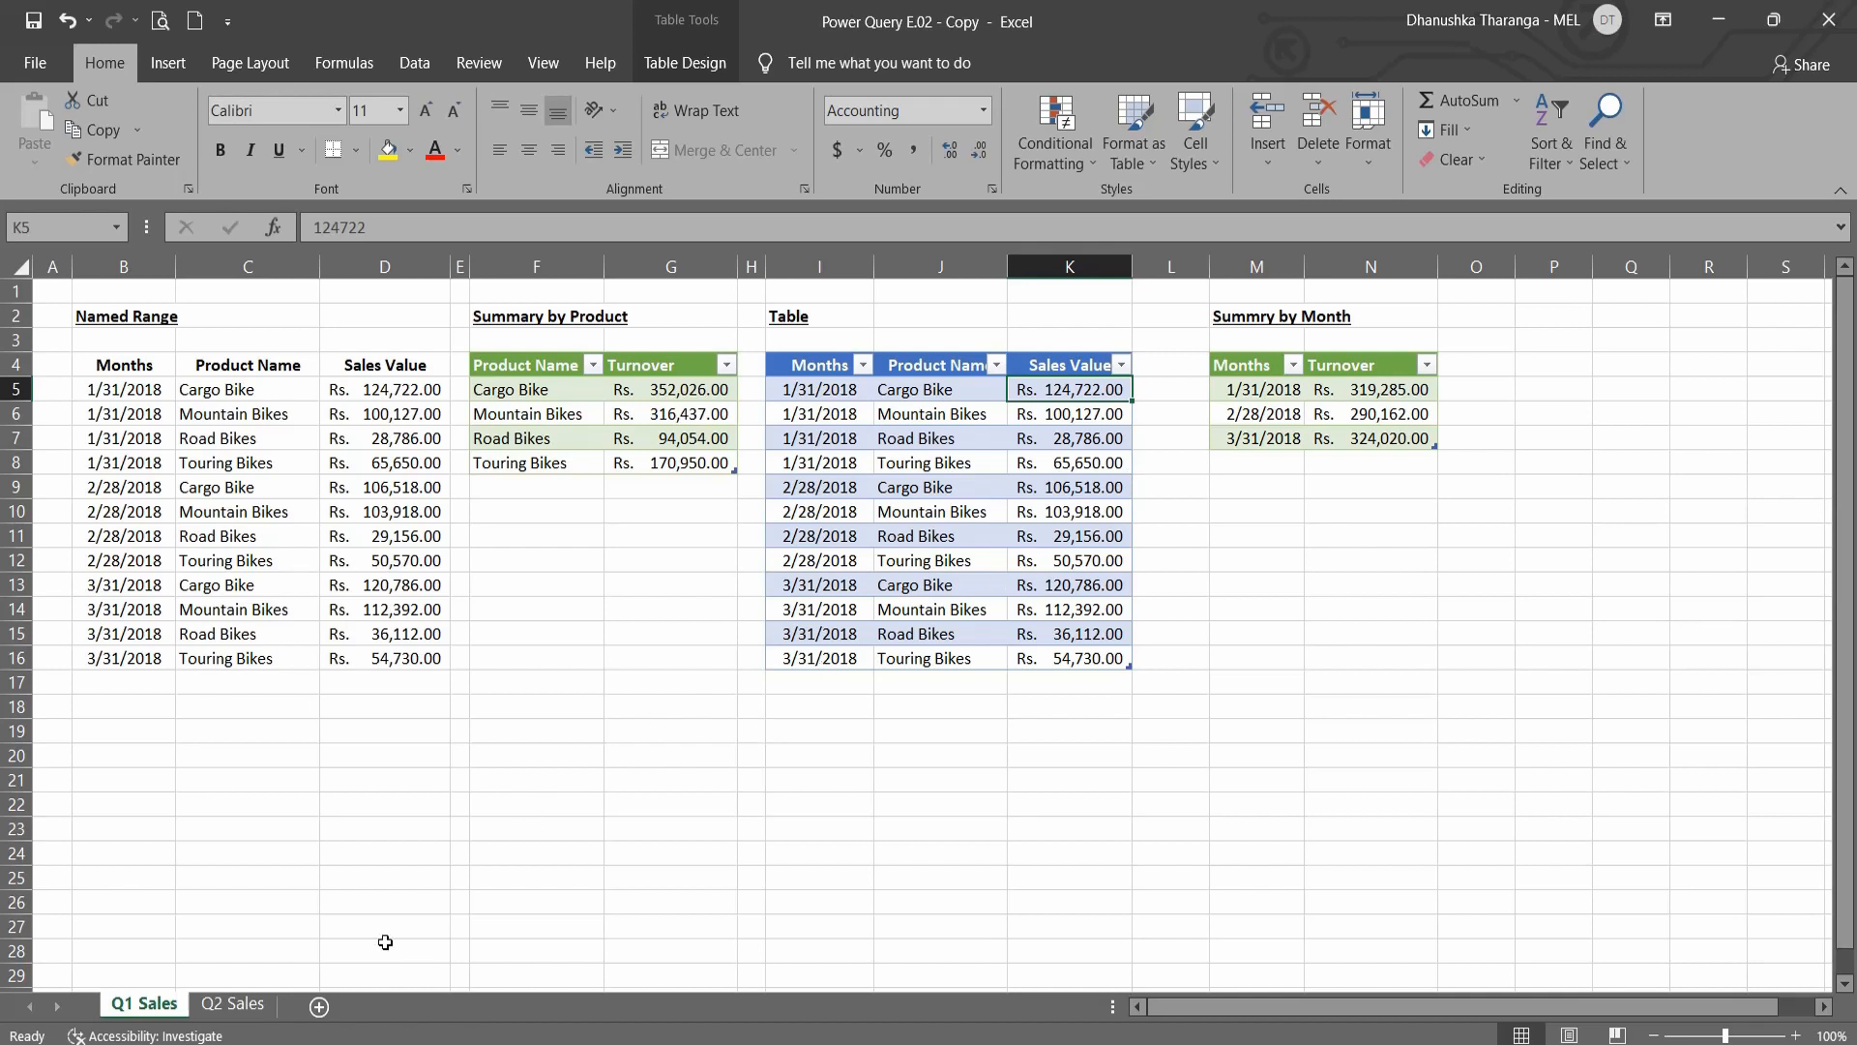
# Step: Copy the sales rows B3:D17 from the Q2 Sales sheet and paste them below the Named Range data at B17 on Q1 Sales
pyautogui.click(240, 1002)
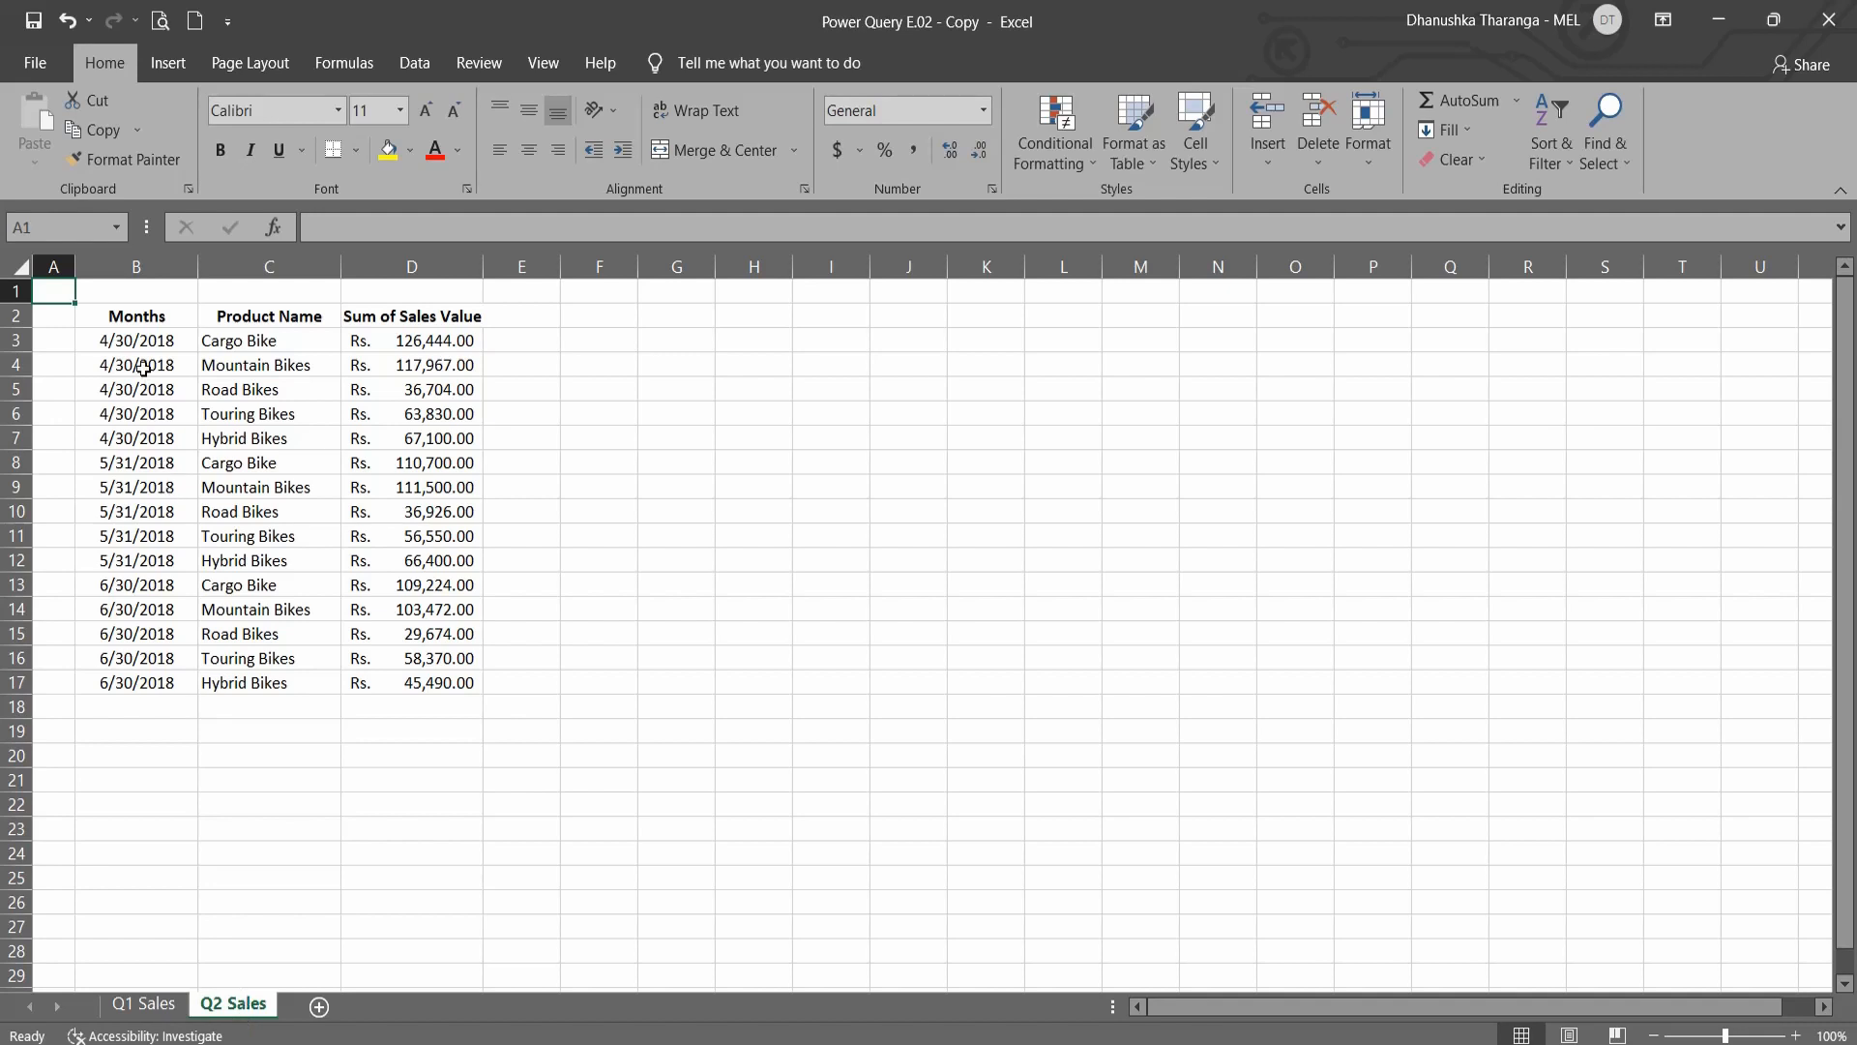
pyautogui.moveTo(131, 341); pyautogui.dragTo(410, 674)
pyautogui.hotkey('ctrl', 'c')
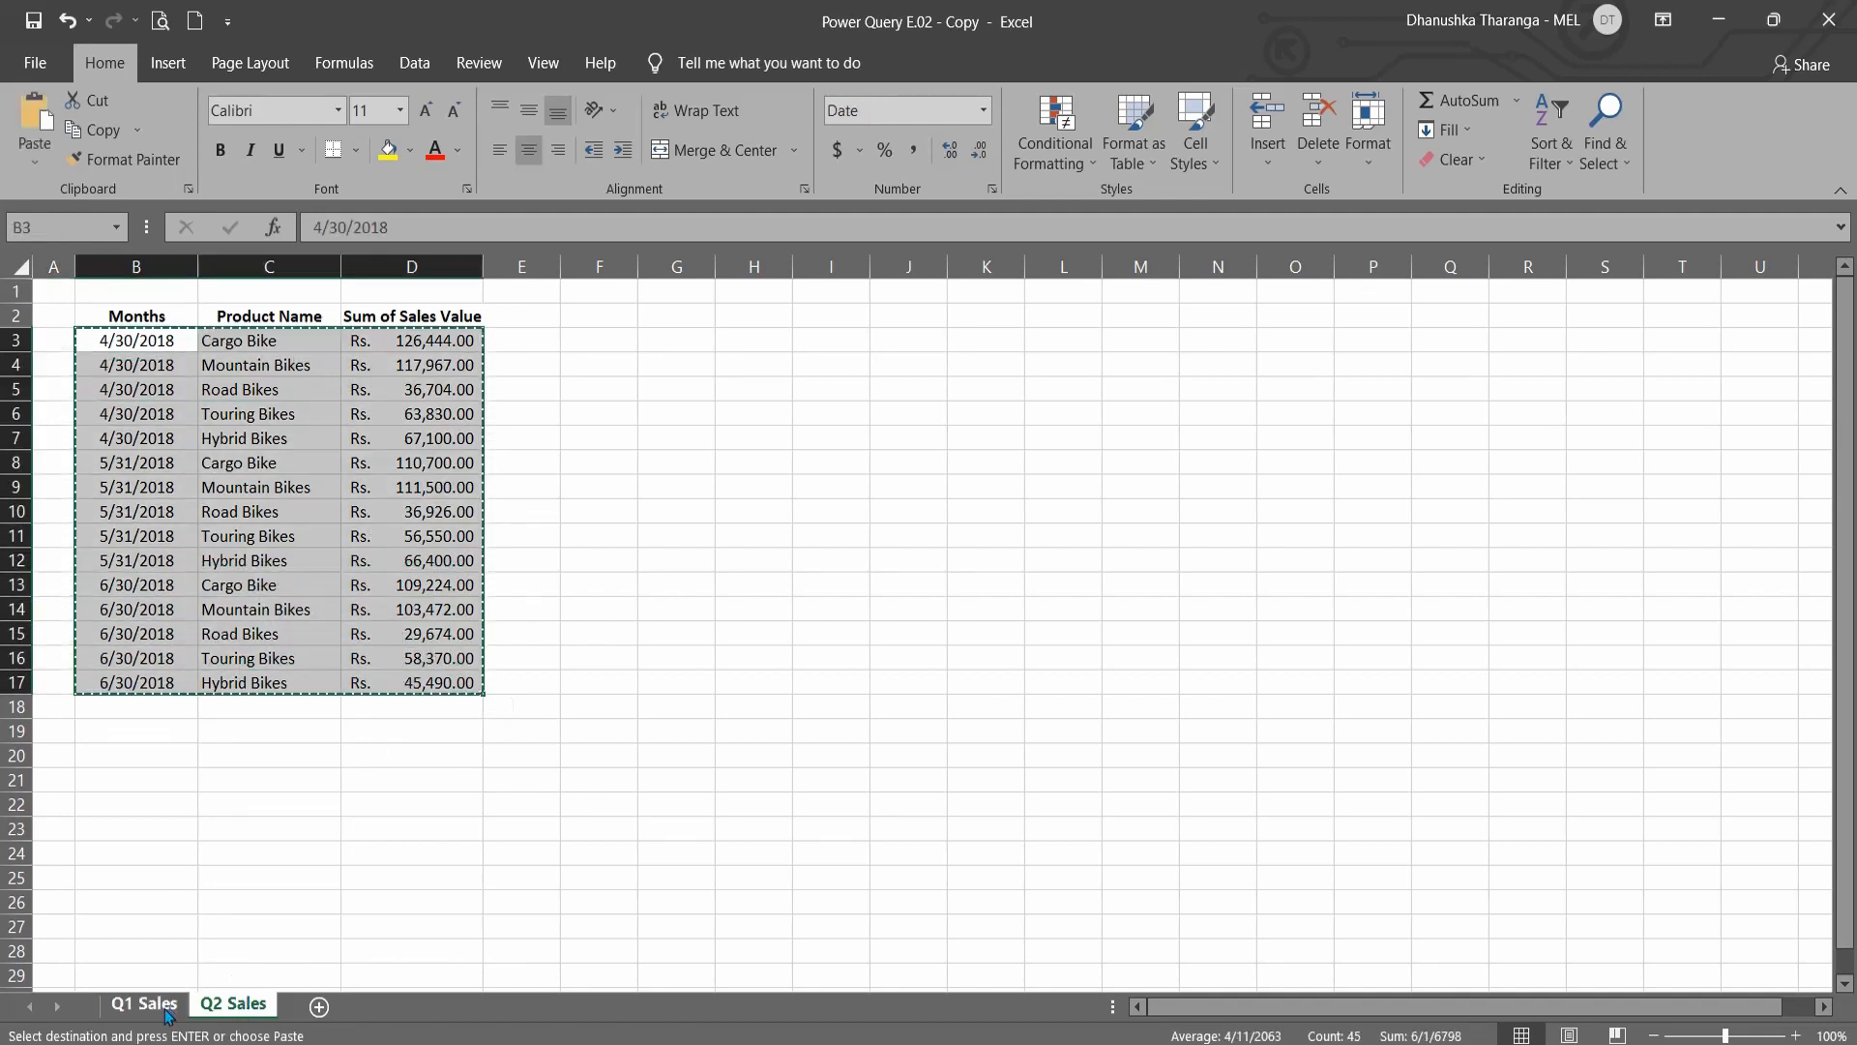
pyautogui.click(164, 1006)
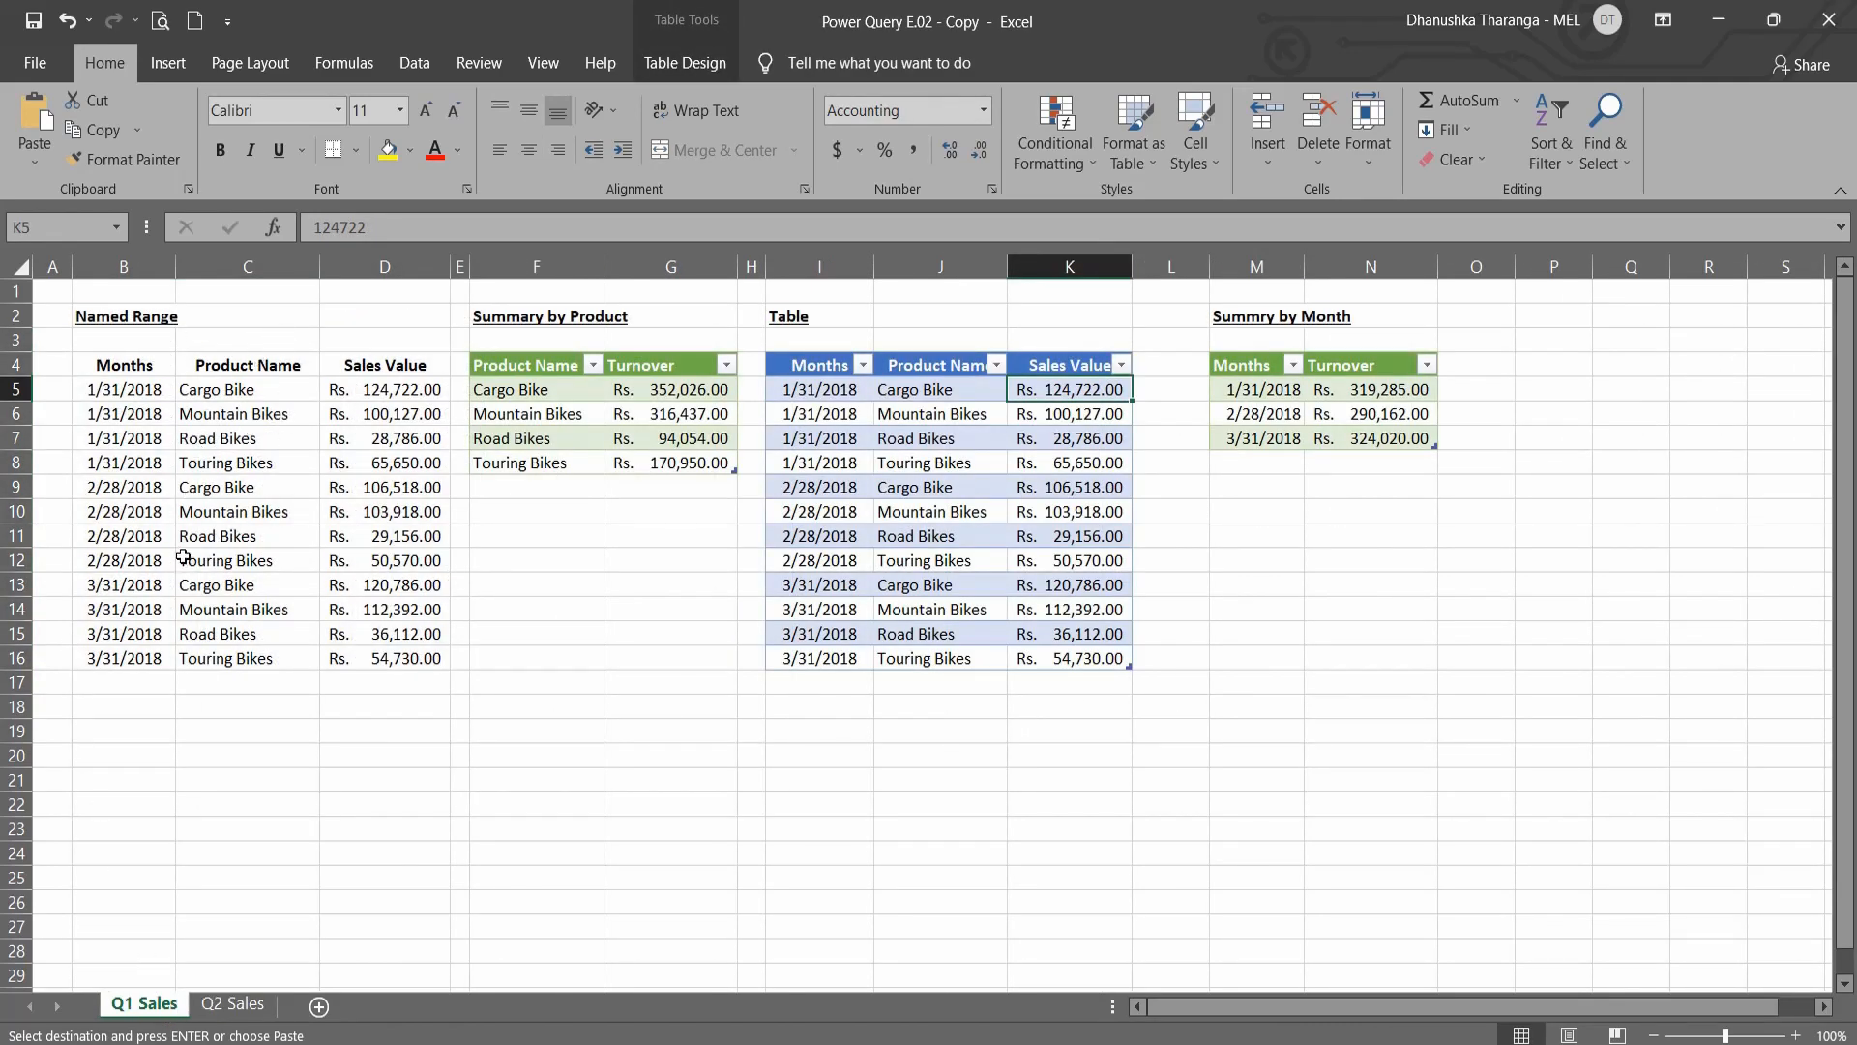
pyautogui.click(138, 687)
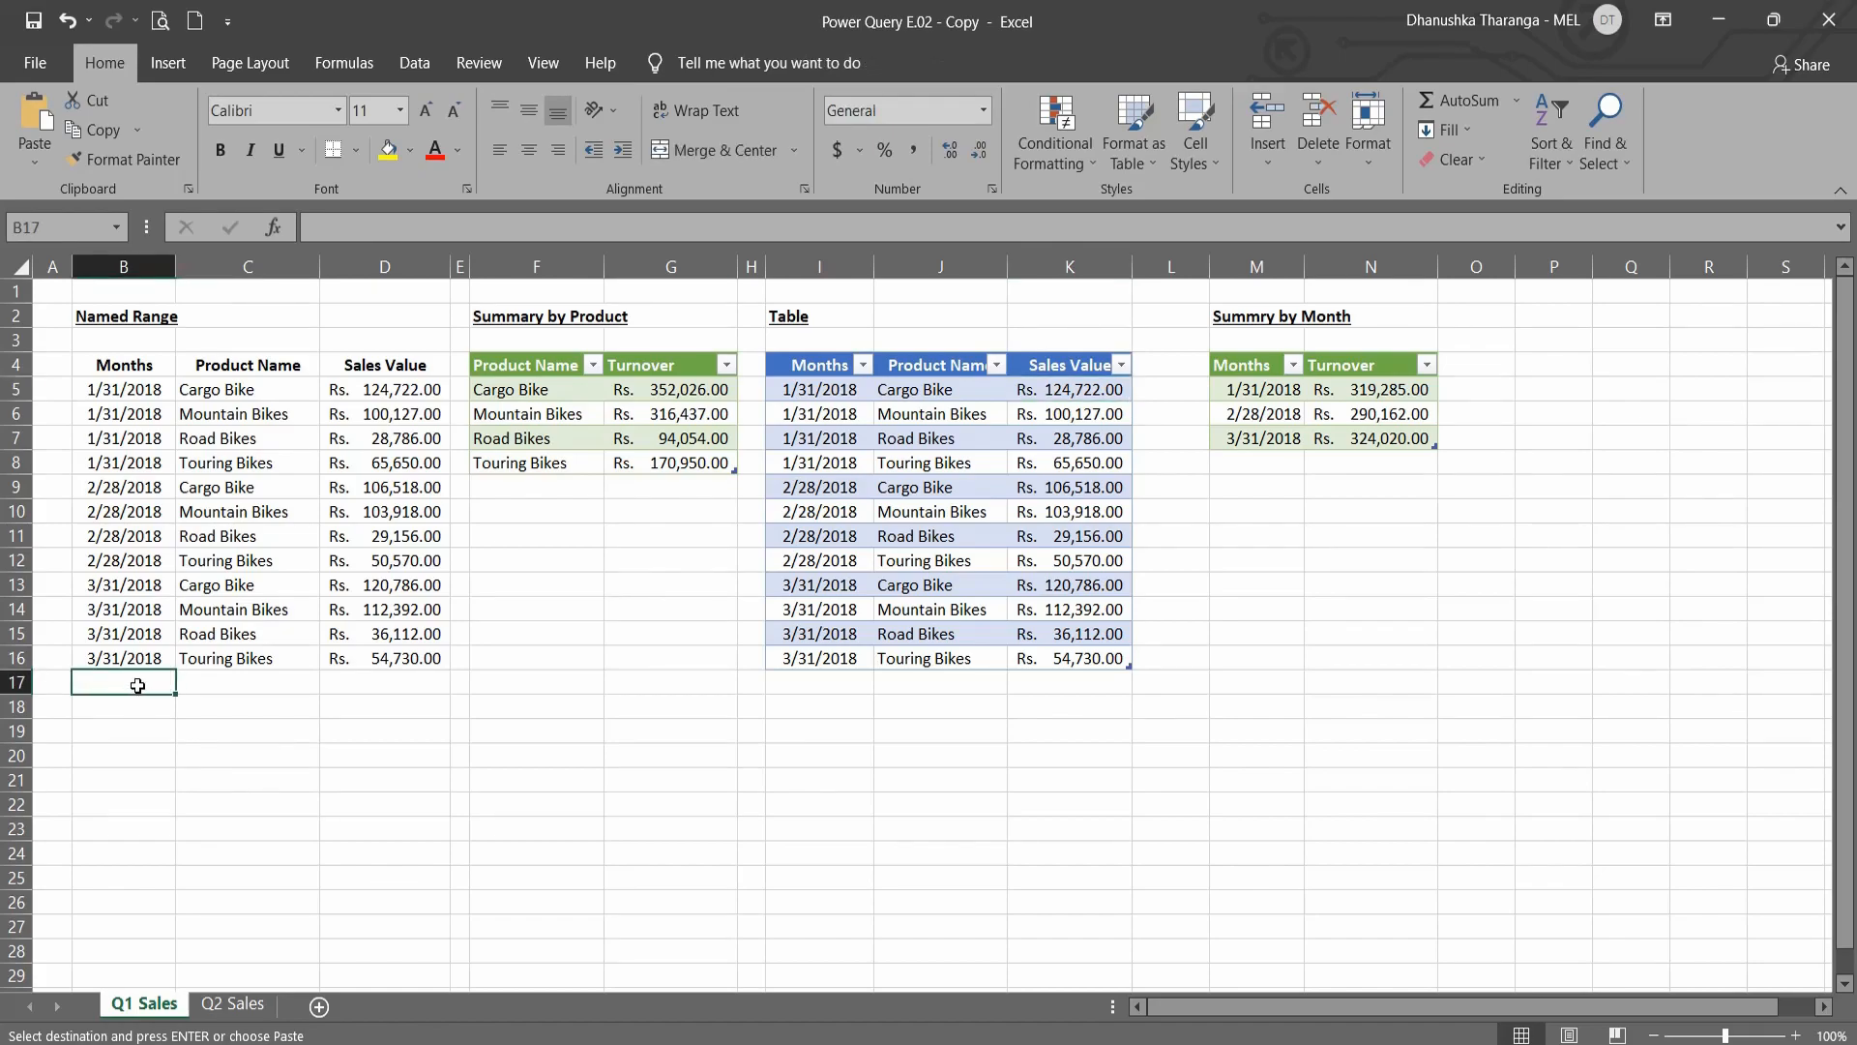
pyautogui.hotkey('ctrl', 'v')
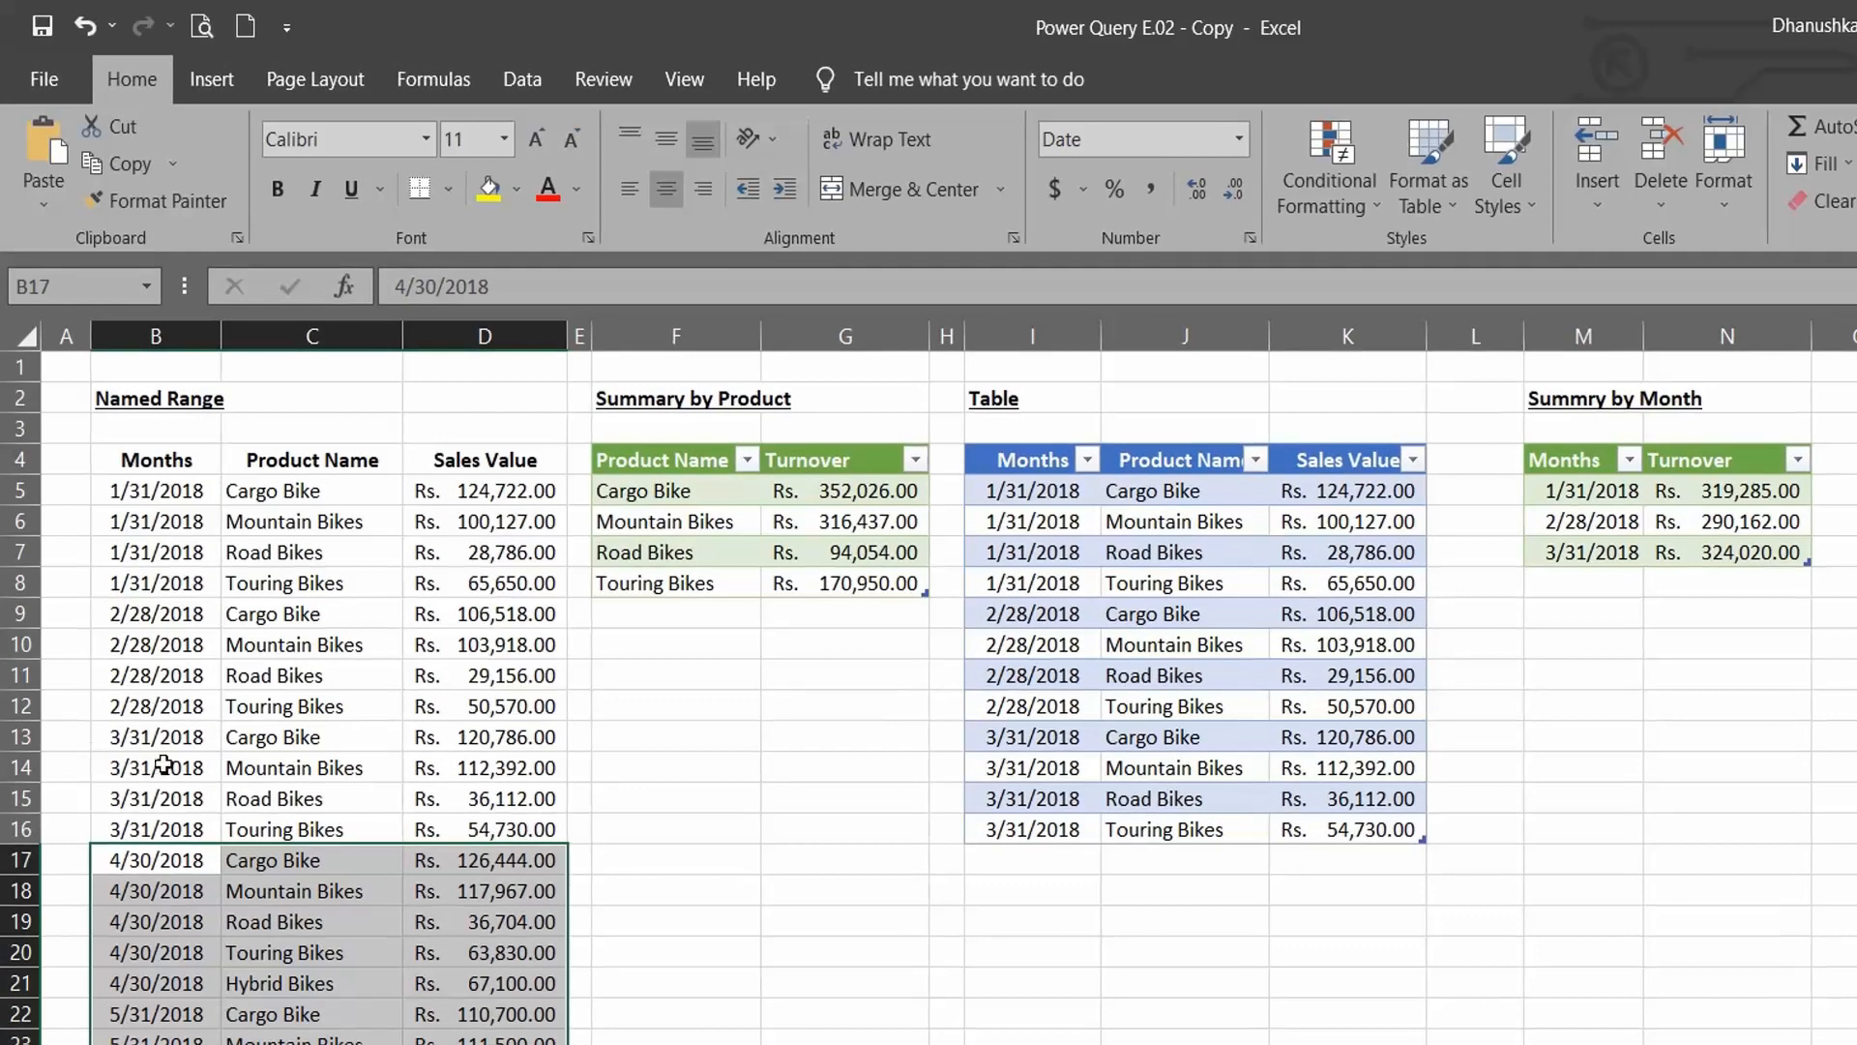
# Step: Refresh the Summary by Product query table after the Q2 rows were added to the Named Range data
pyautogui.click(244, 507)
pyautogui.click(730, 503)
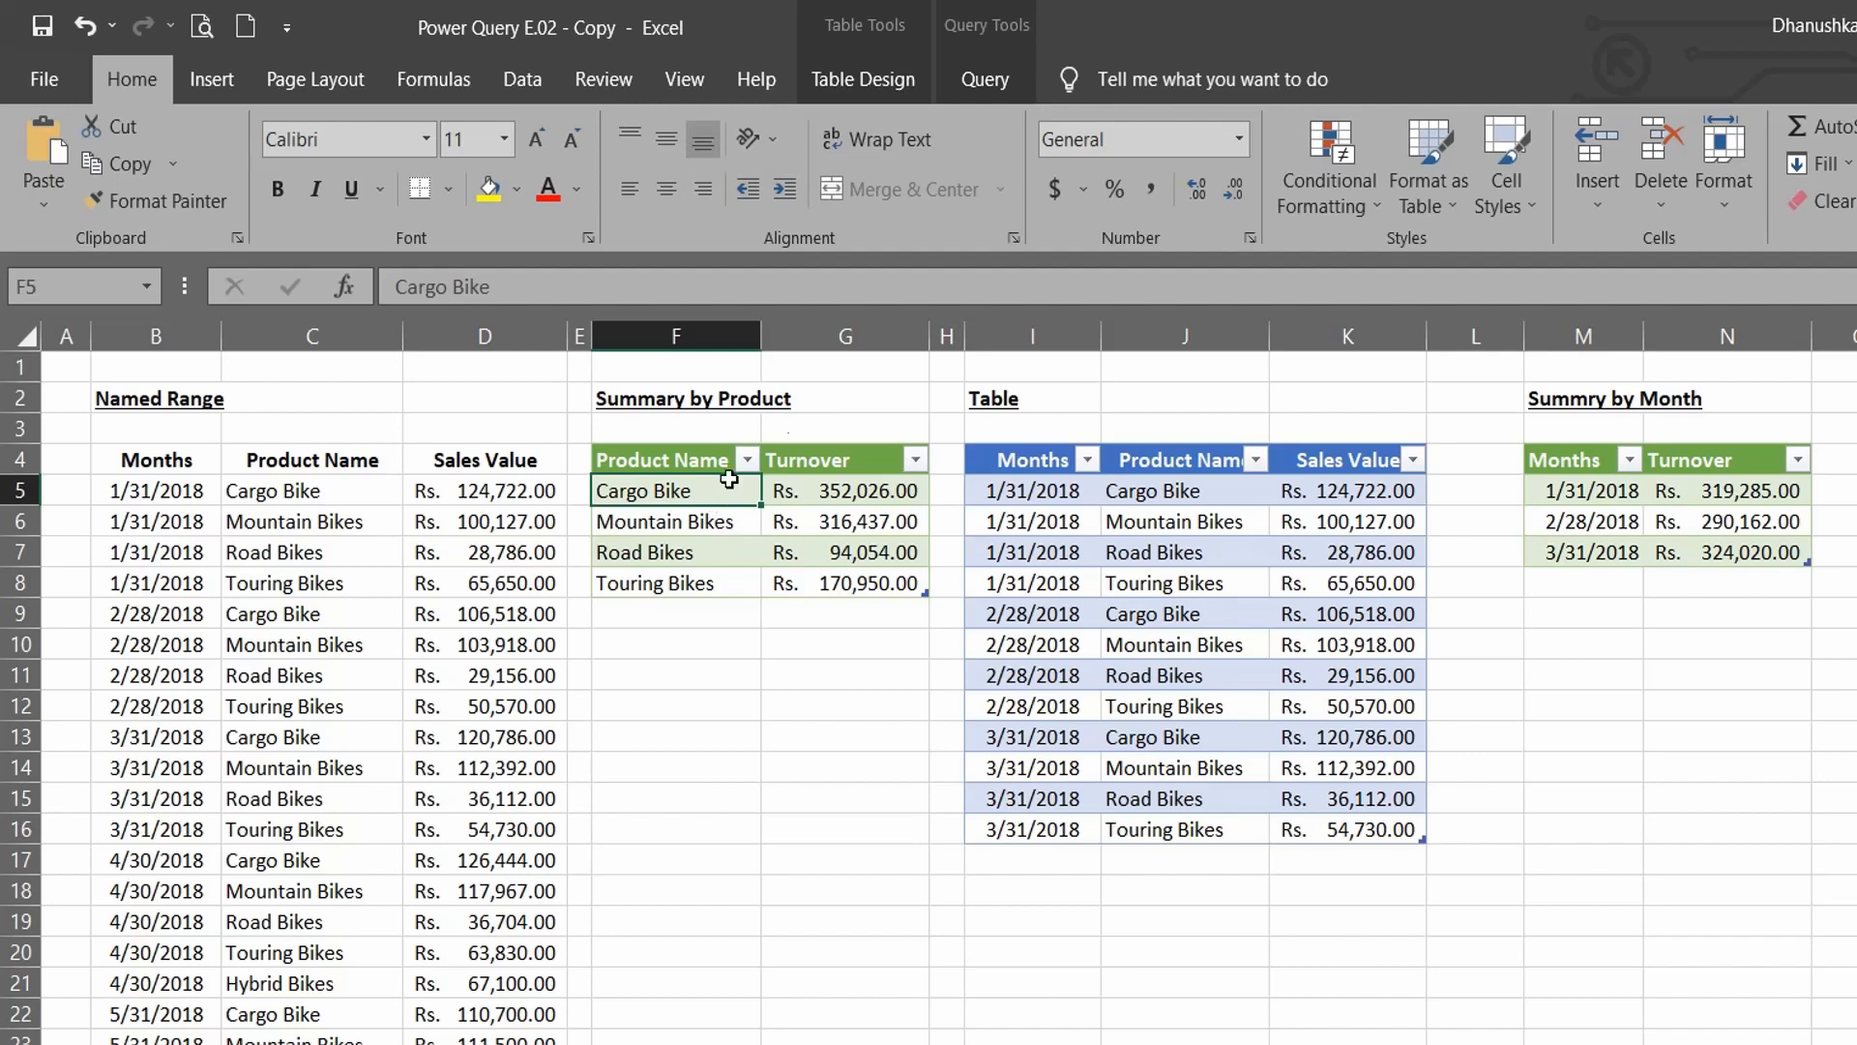
pyautogui.click(989, 78)
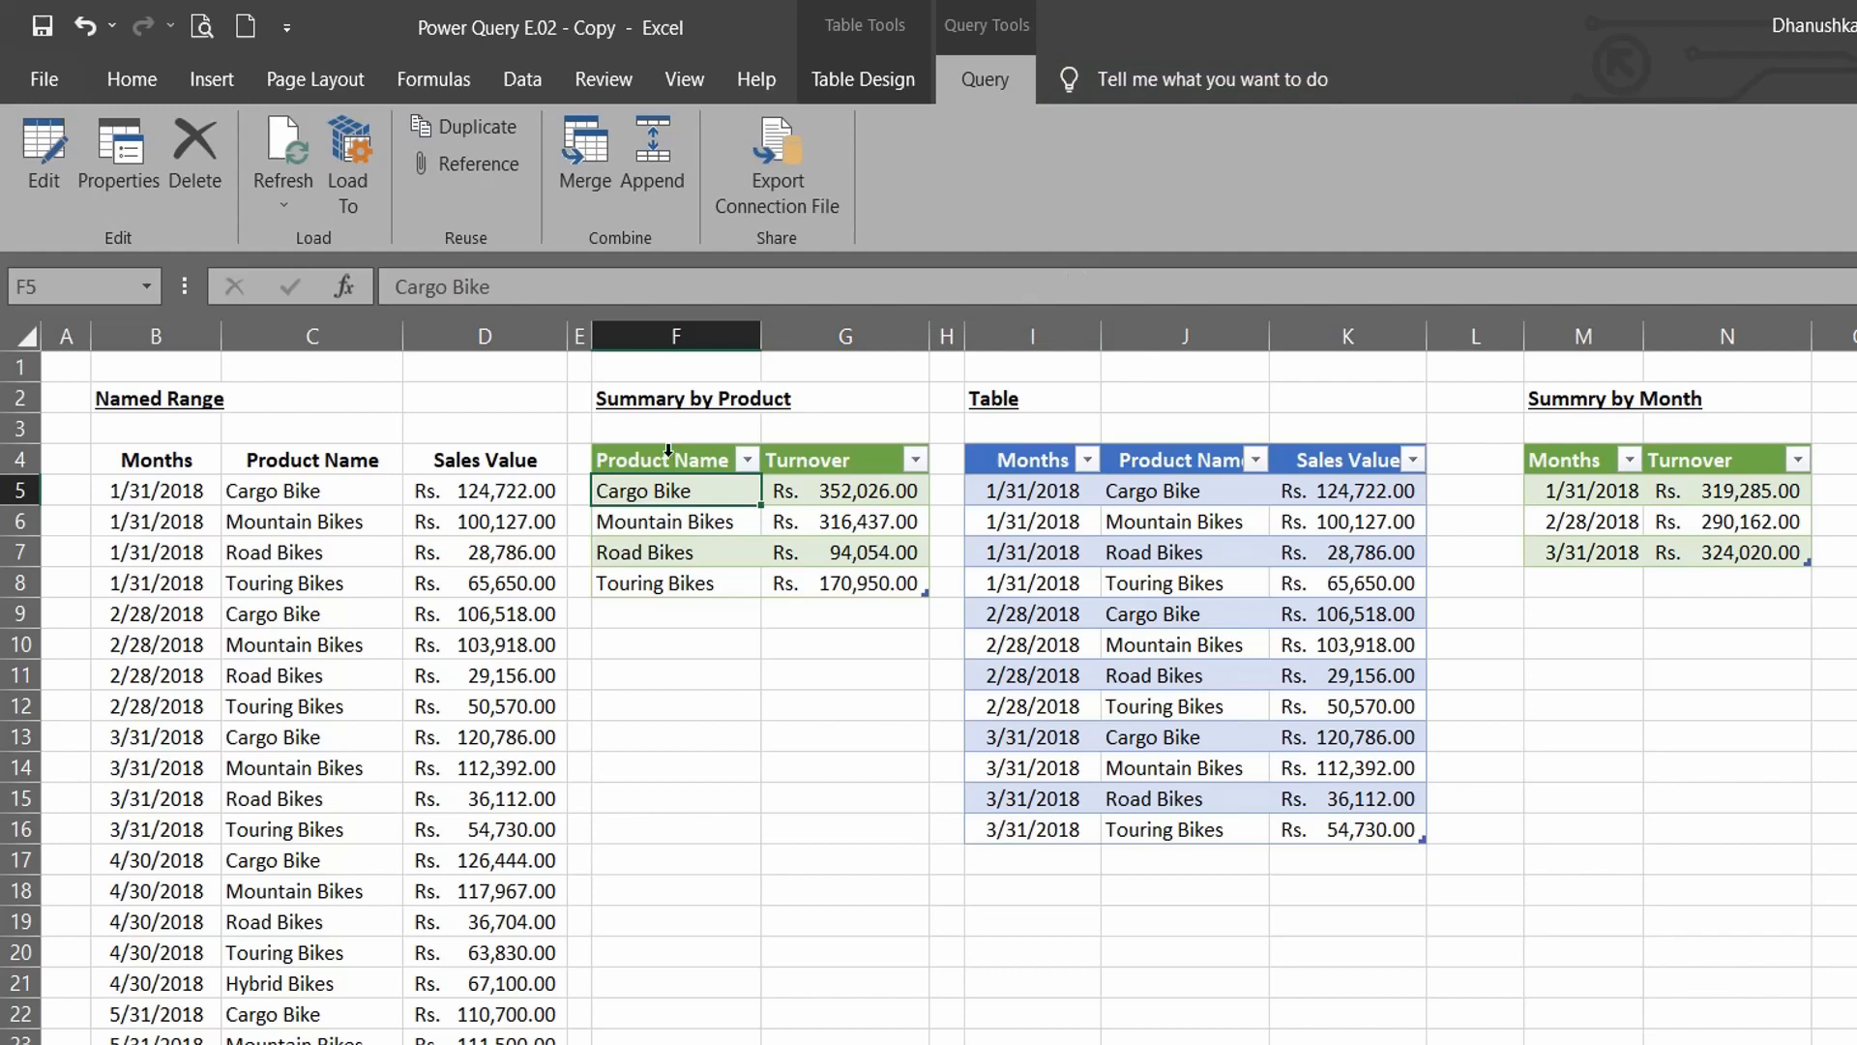
pyautogui.rightClick(684, 495)
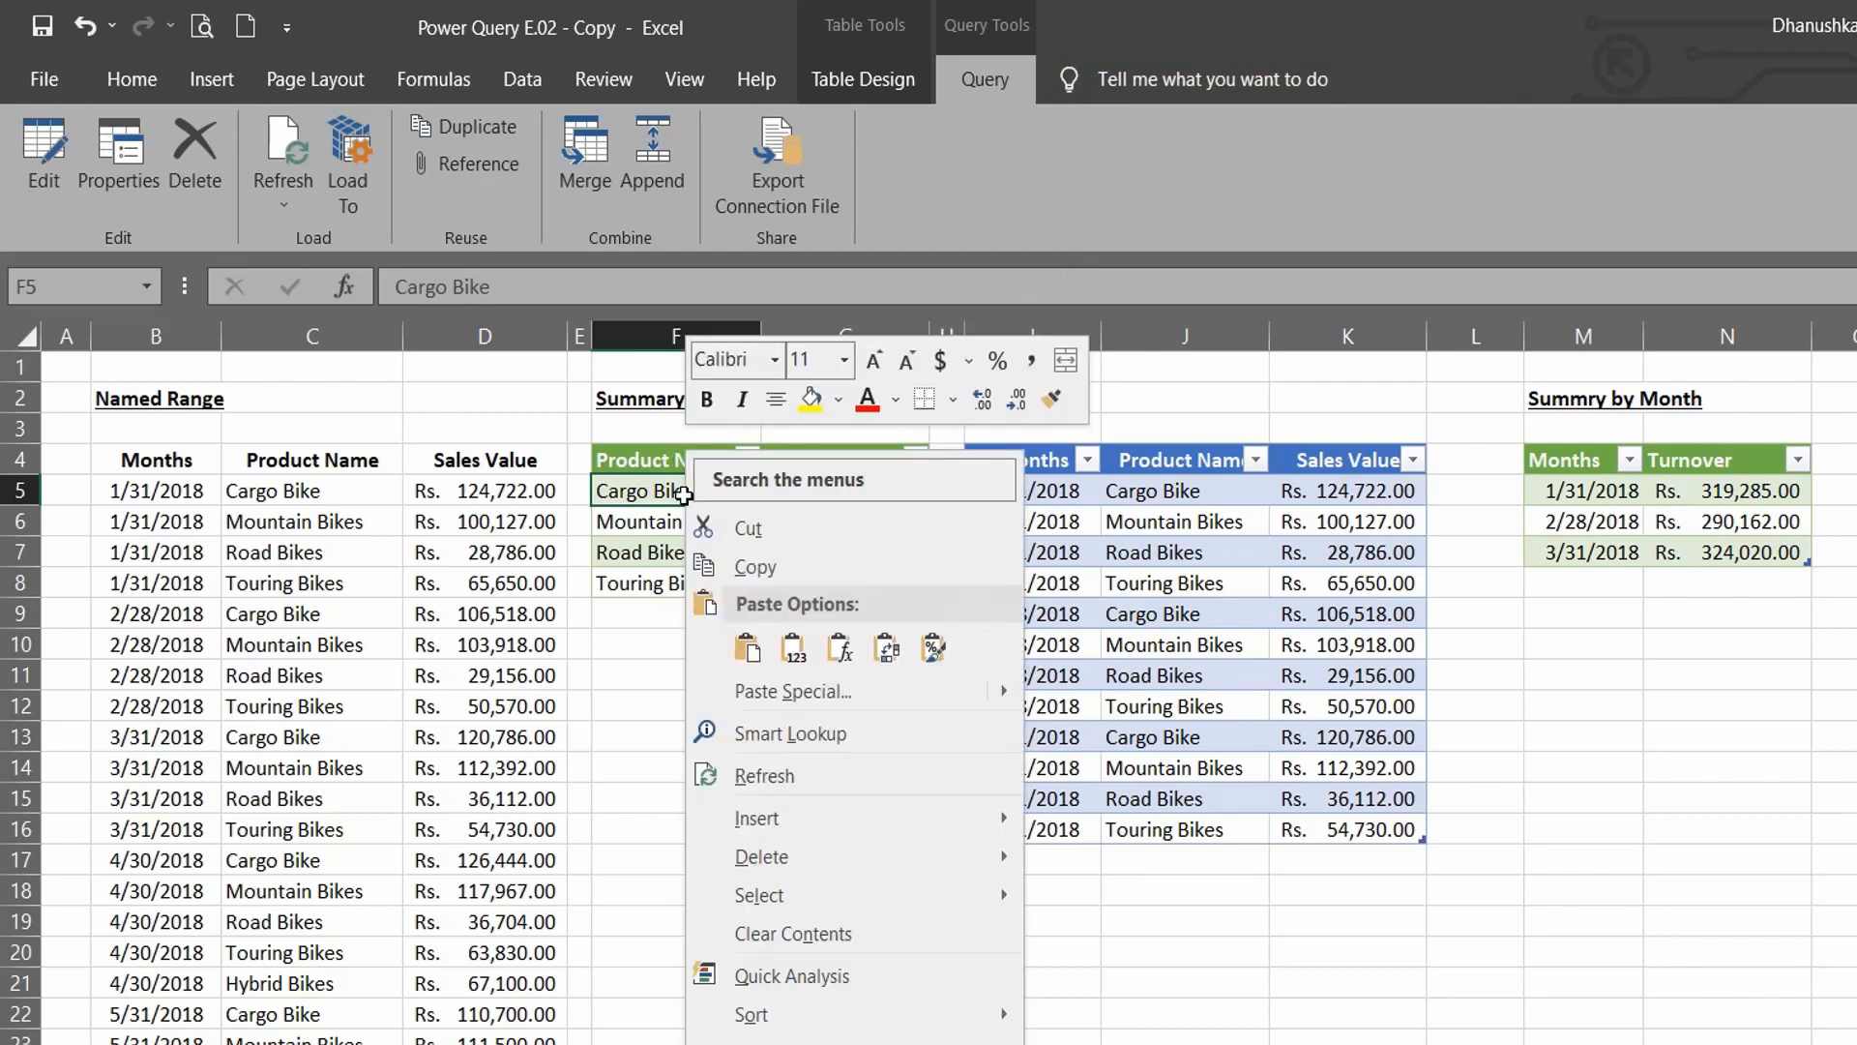
pyautogui.click(784, 775)
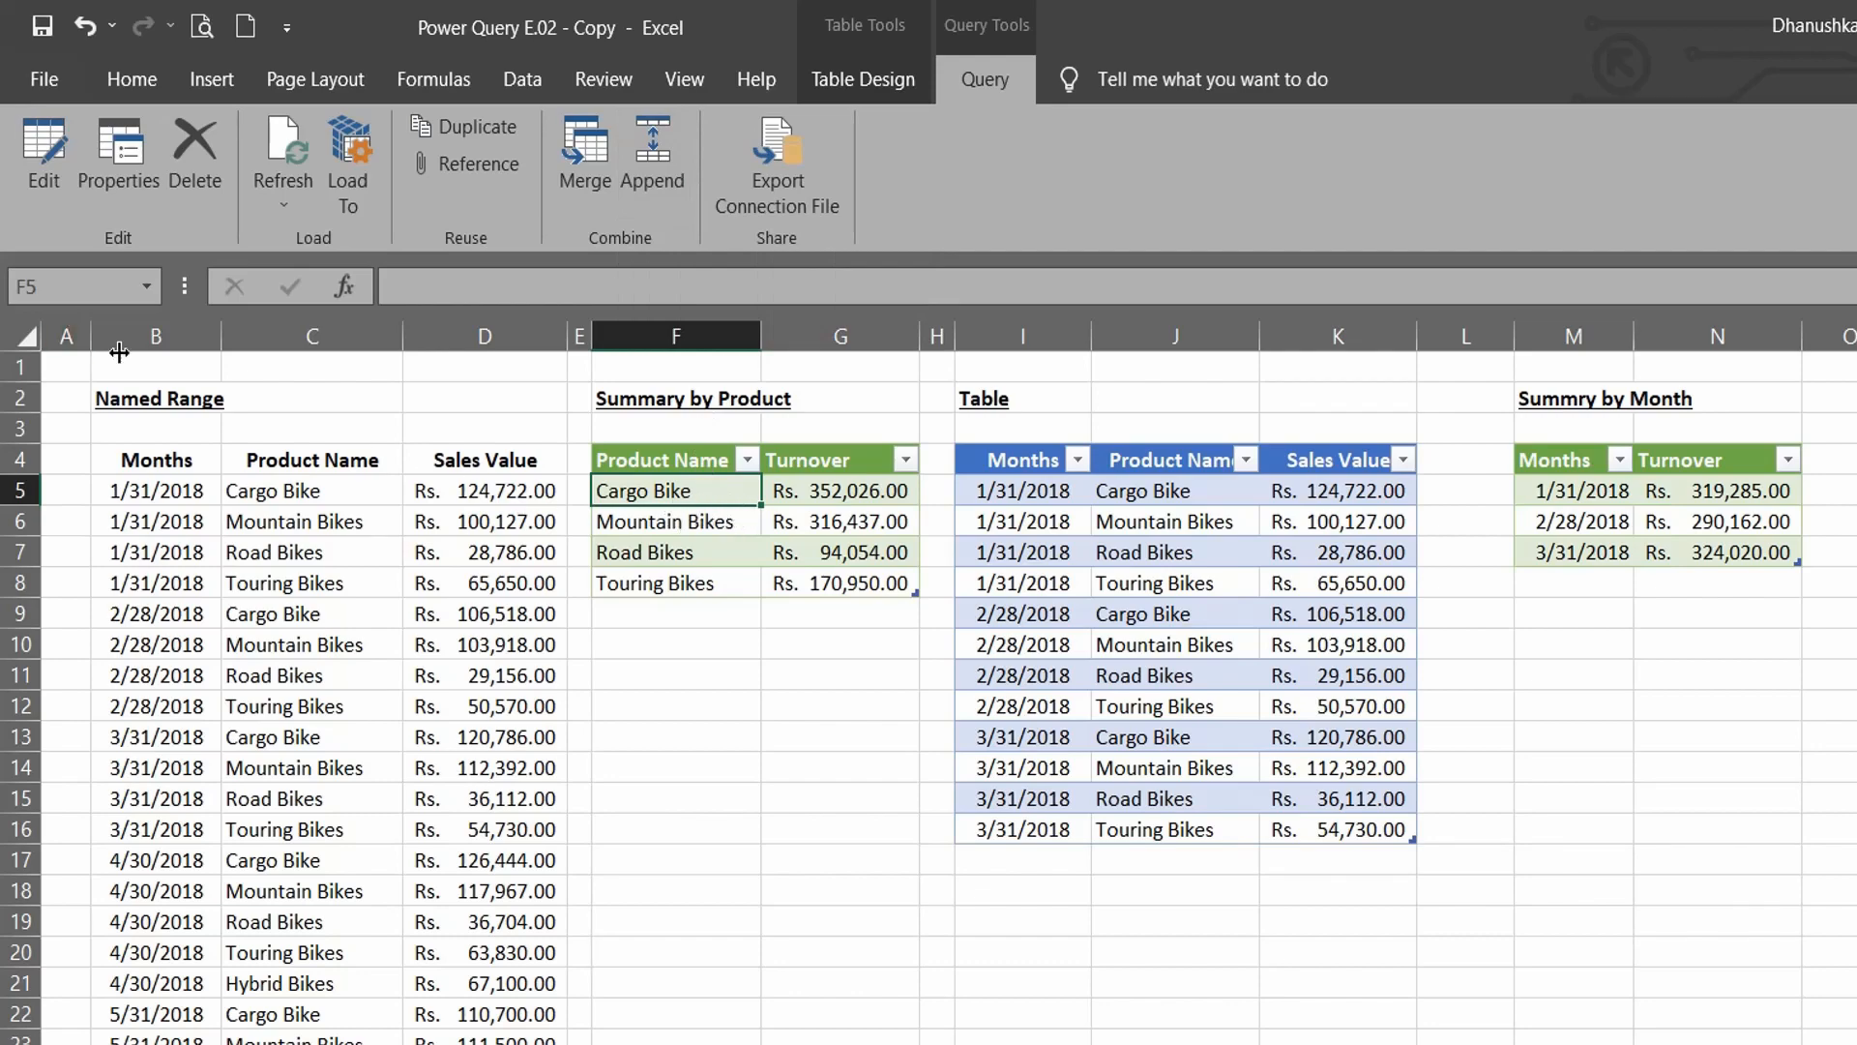
# Step: Select the Sales_Q1 named range to check which rows of the Named Range data it covers
pyautogui.click(157, 460)
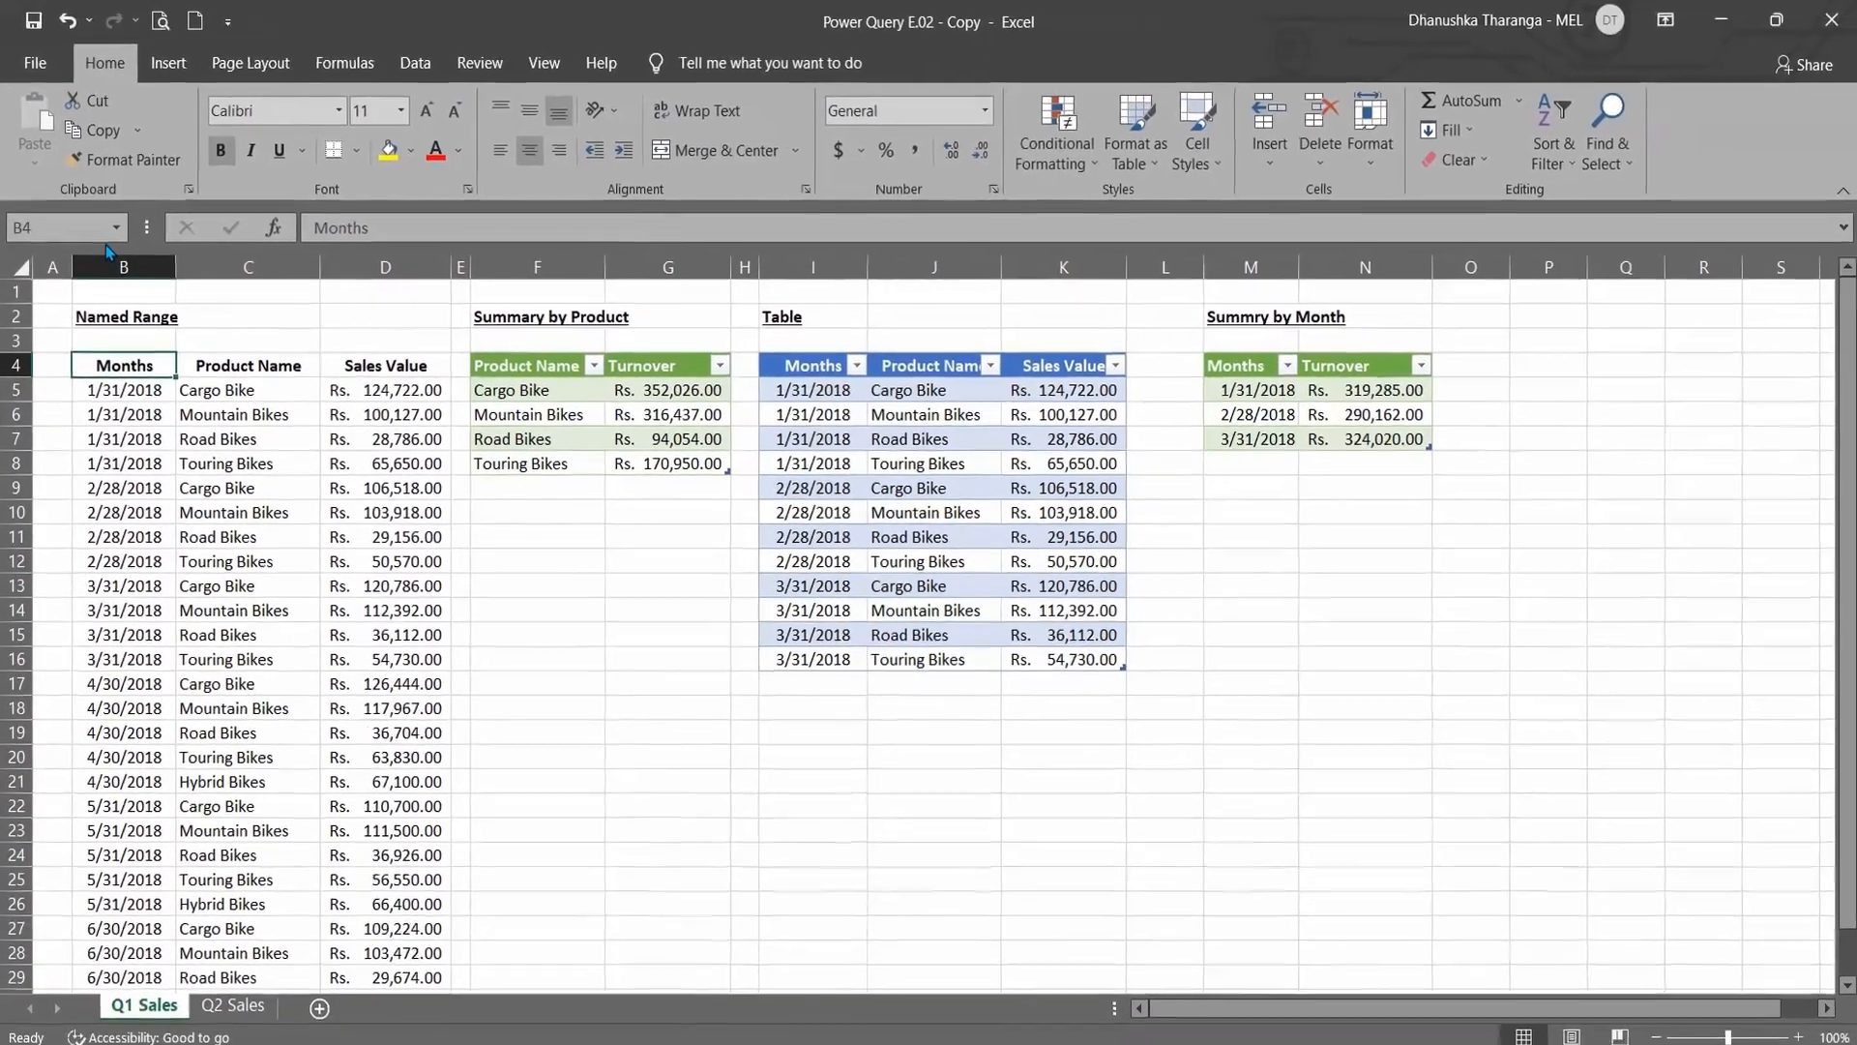
pyautogui.click(133, 260)
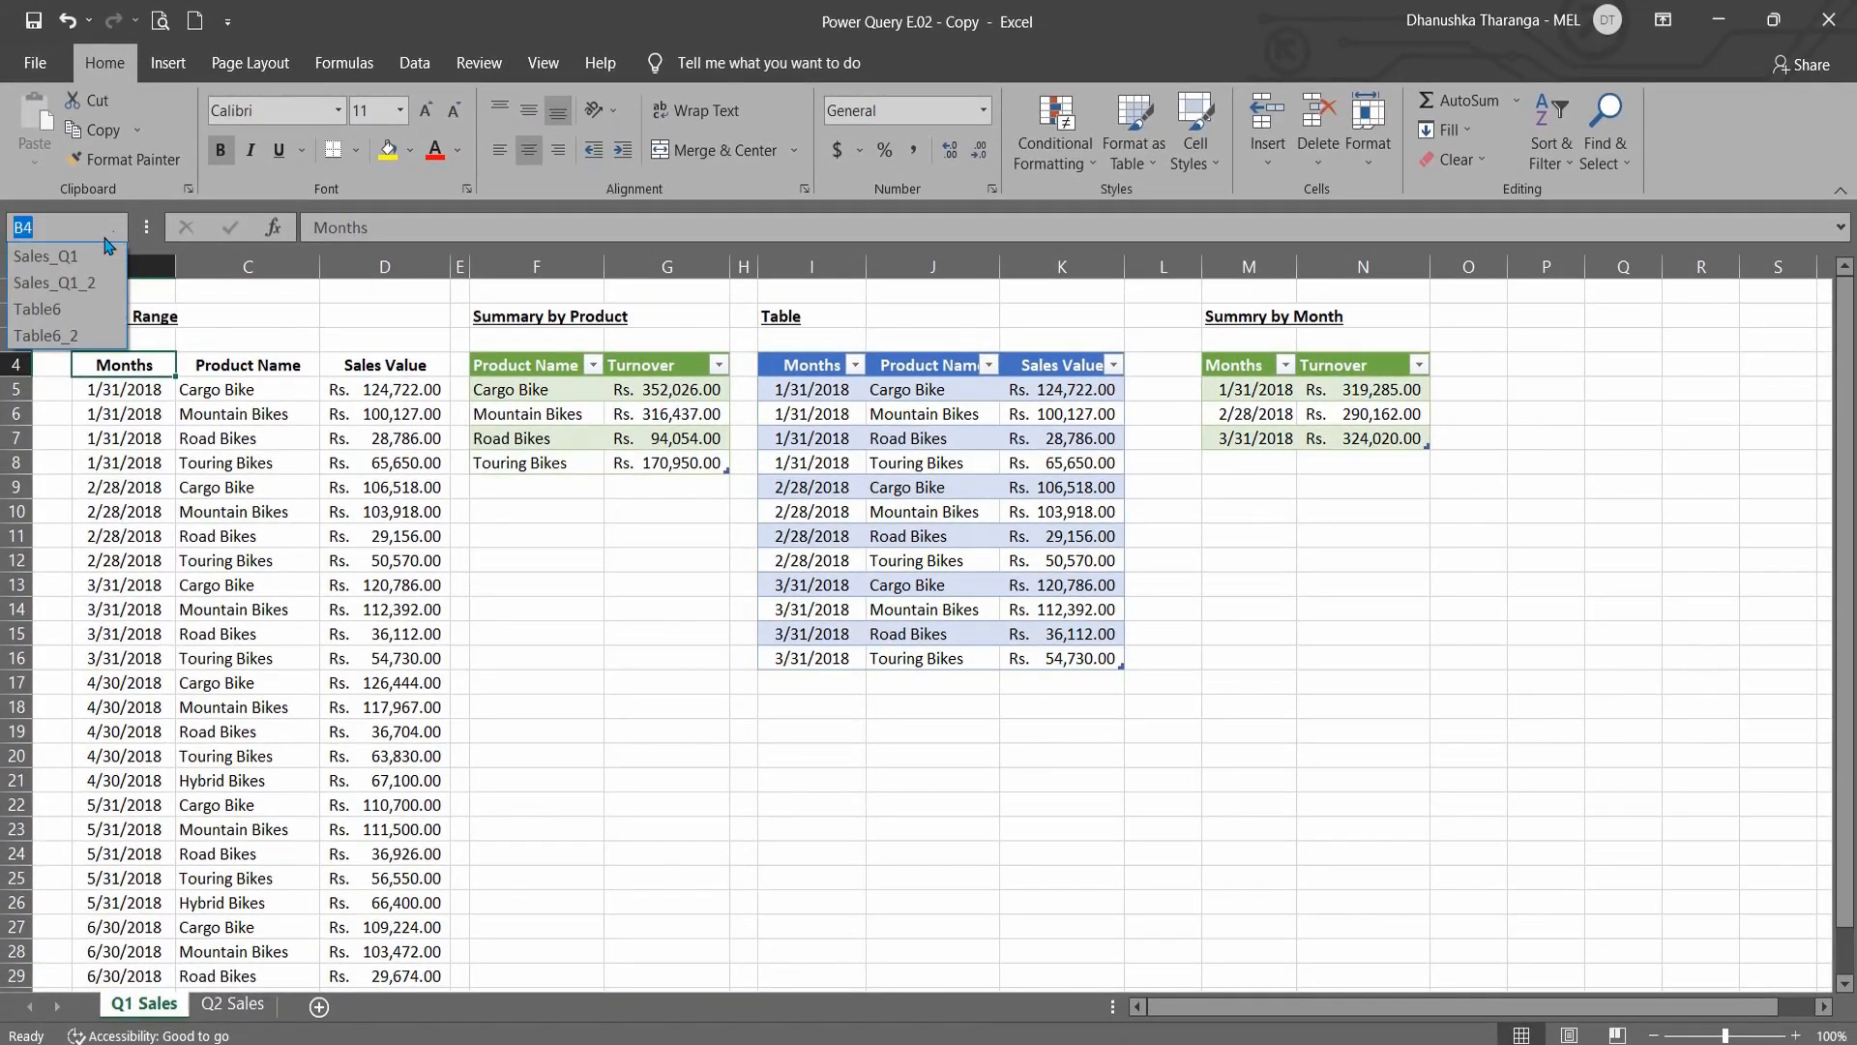
pyautogui.click(88, 260)
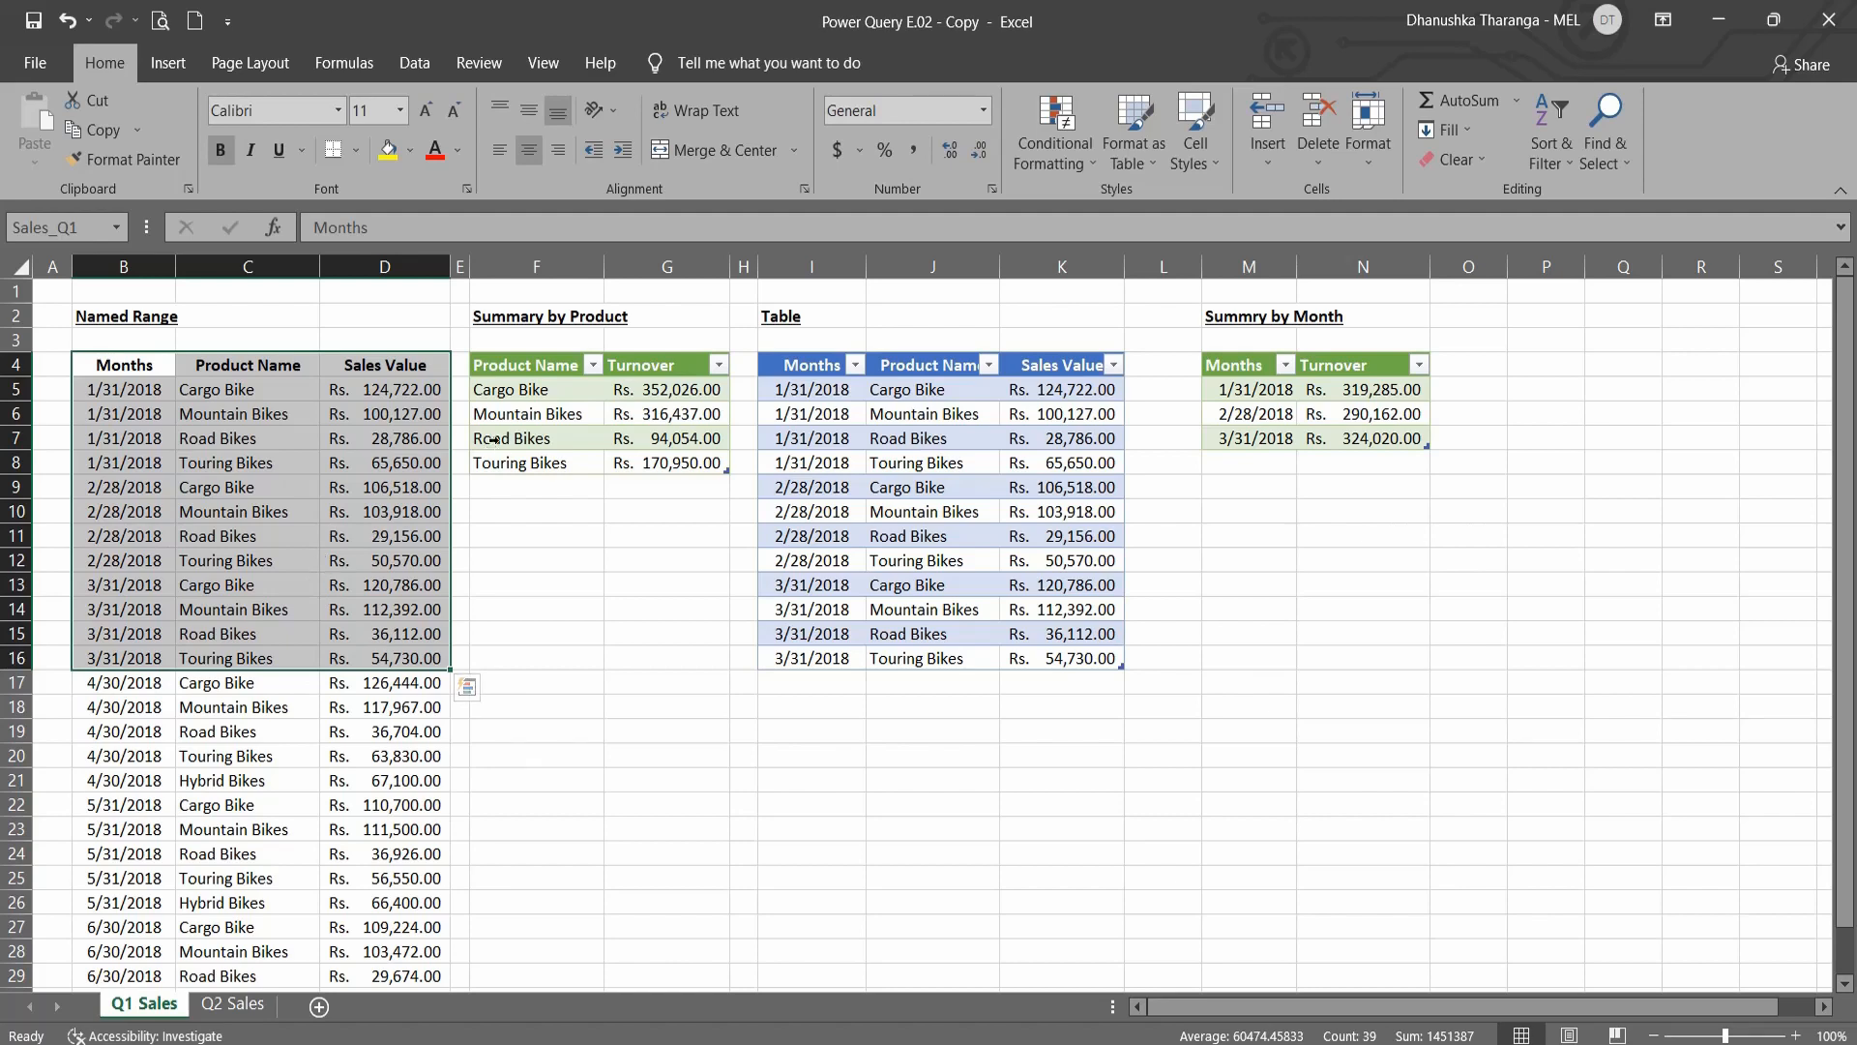
pyautogui.click(565, 397)
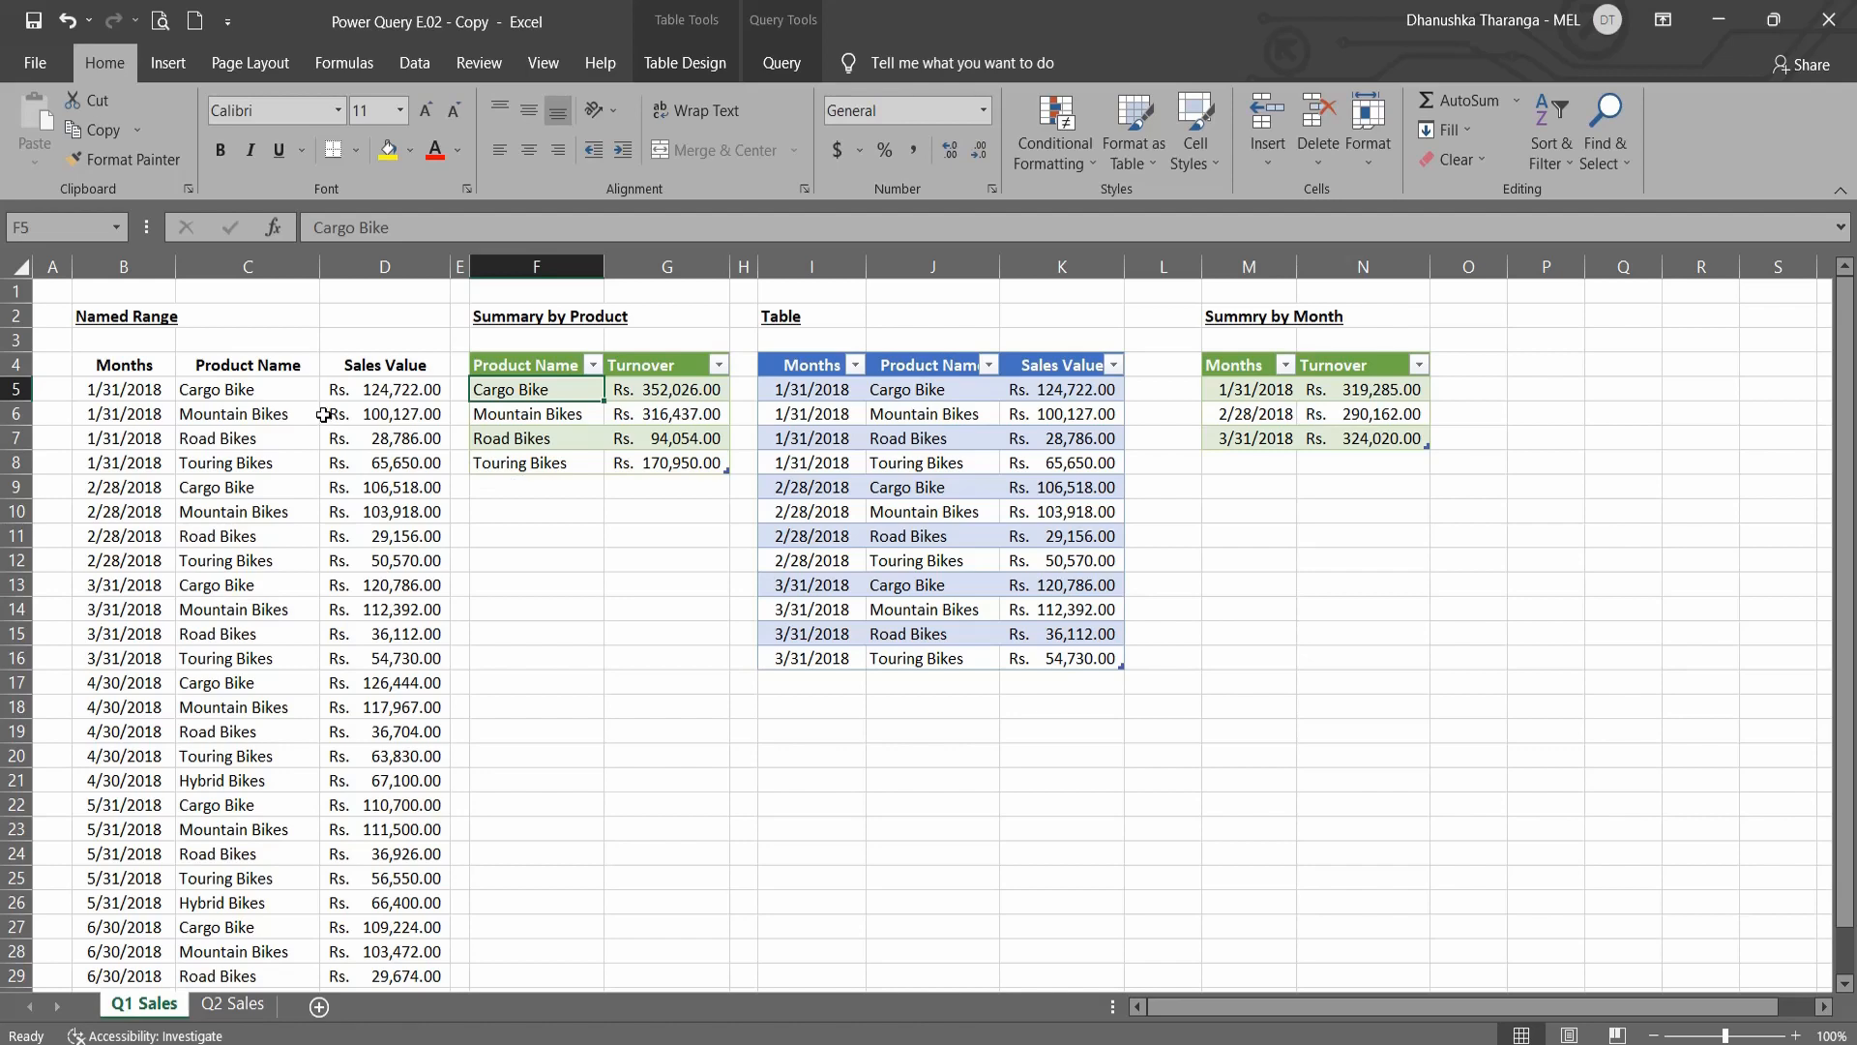
# Step: Copy the sales rows B3:D17 from the Q2 Sales sheet and paste them directly below the Table data at I17 on Q1 Sales
pyautogui.click(239, 998)
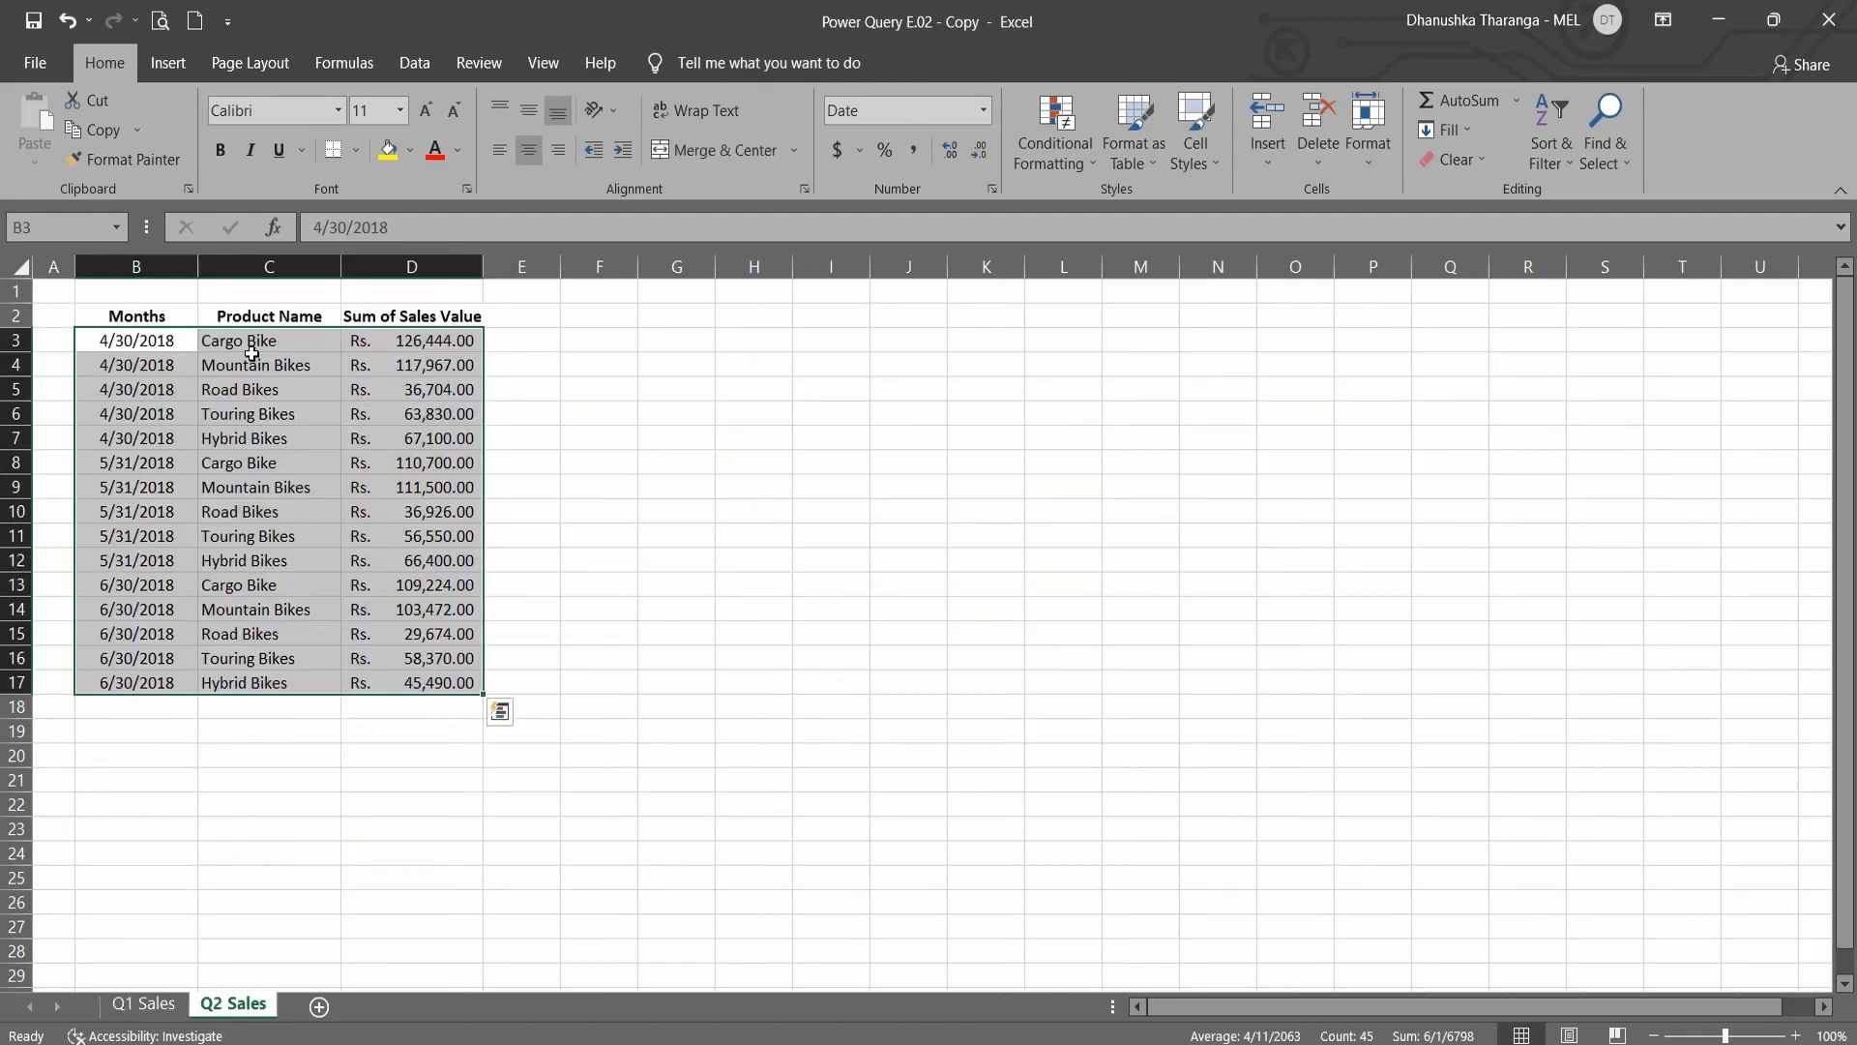
pyautogui.hotkey('ctrl', 'c')
pyautogui.click(143, 1004)
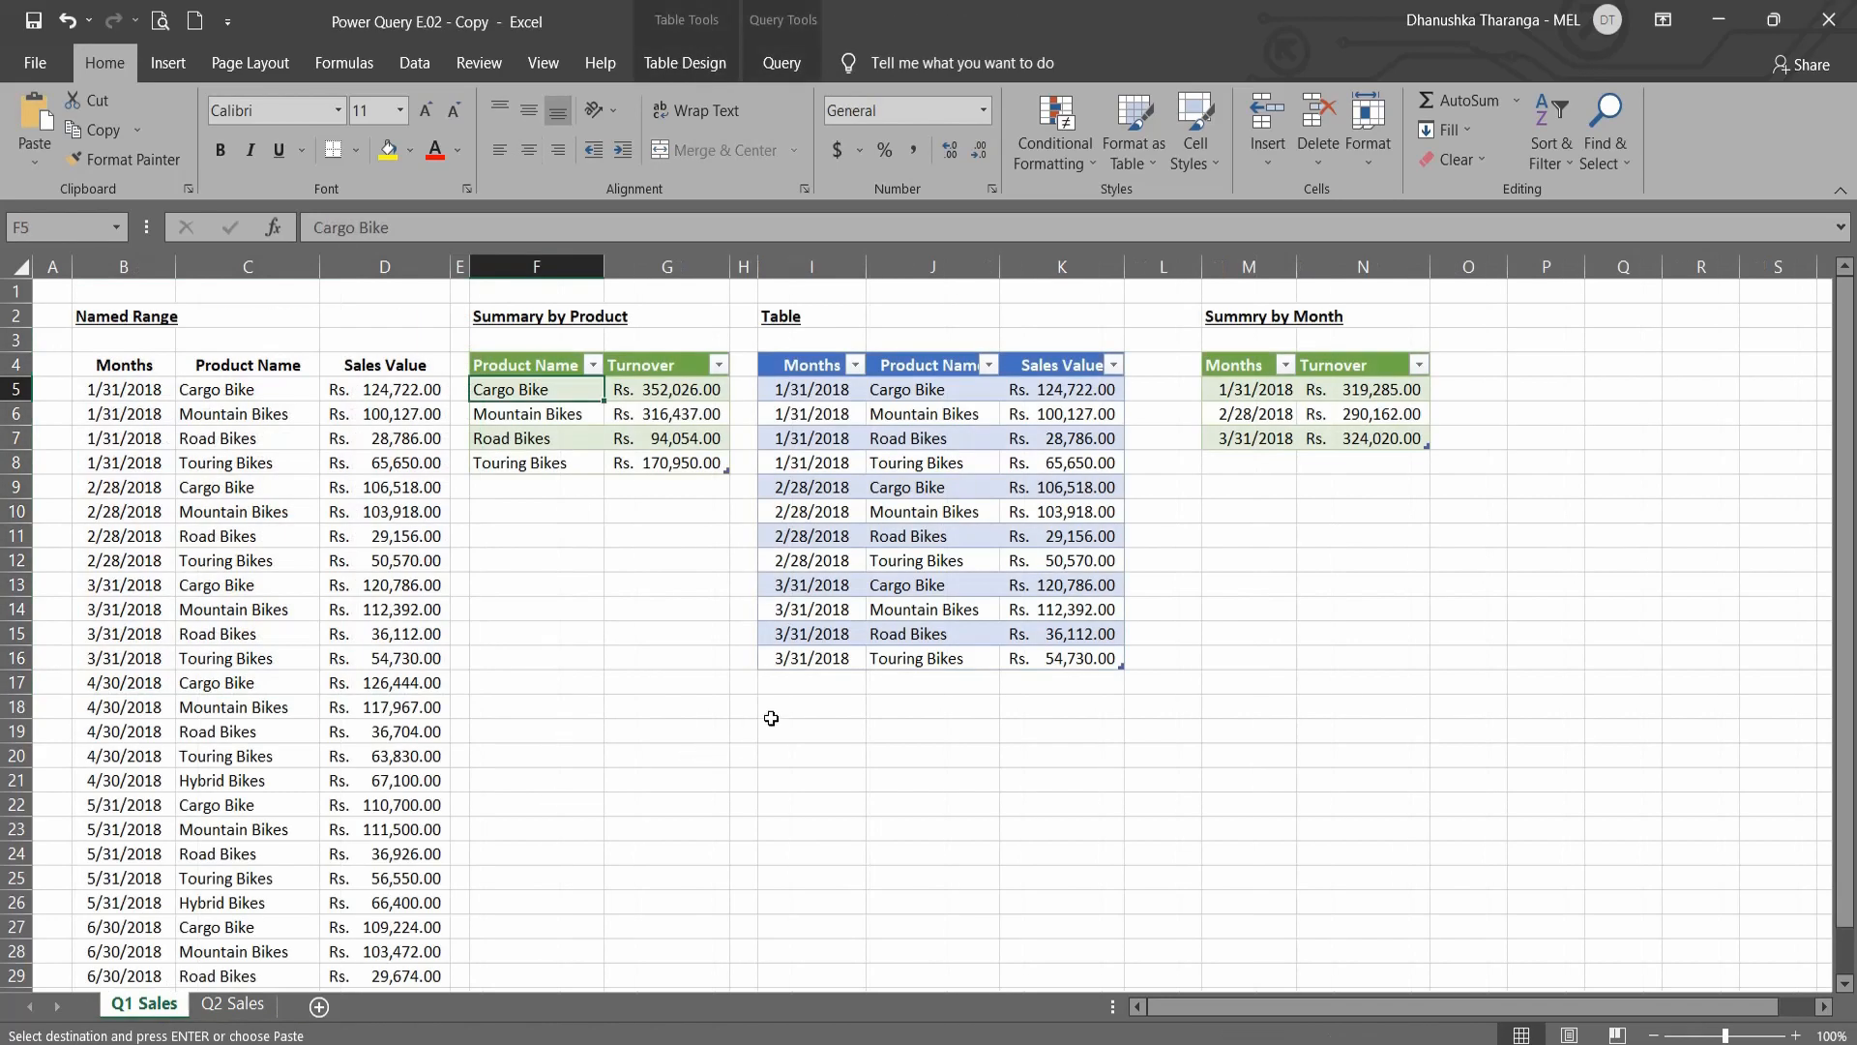
pyautogui.click(809, 683)
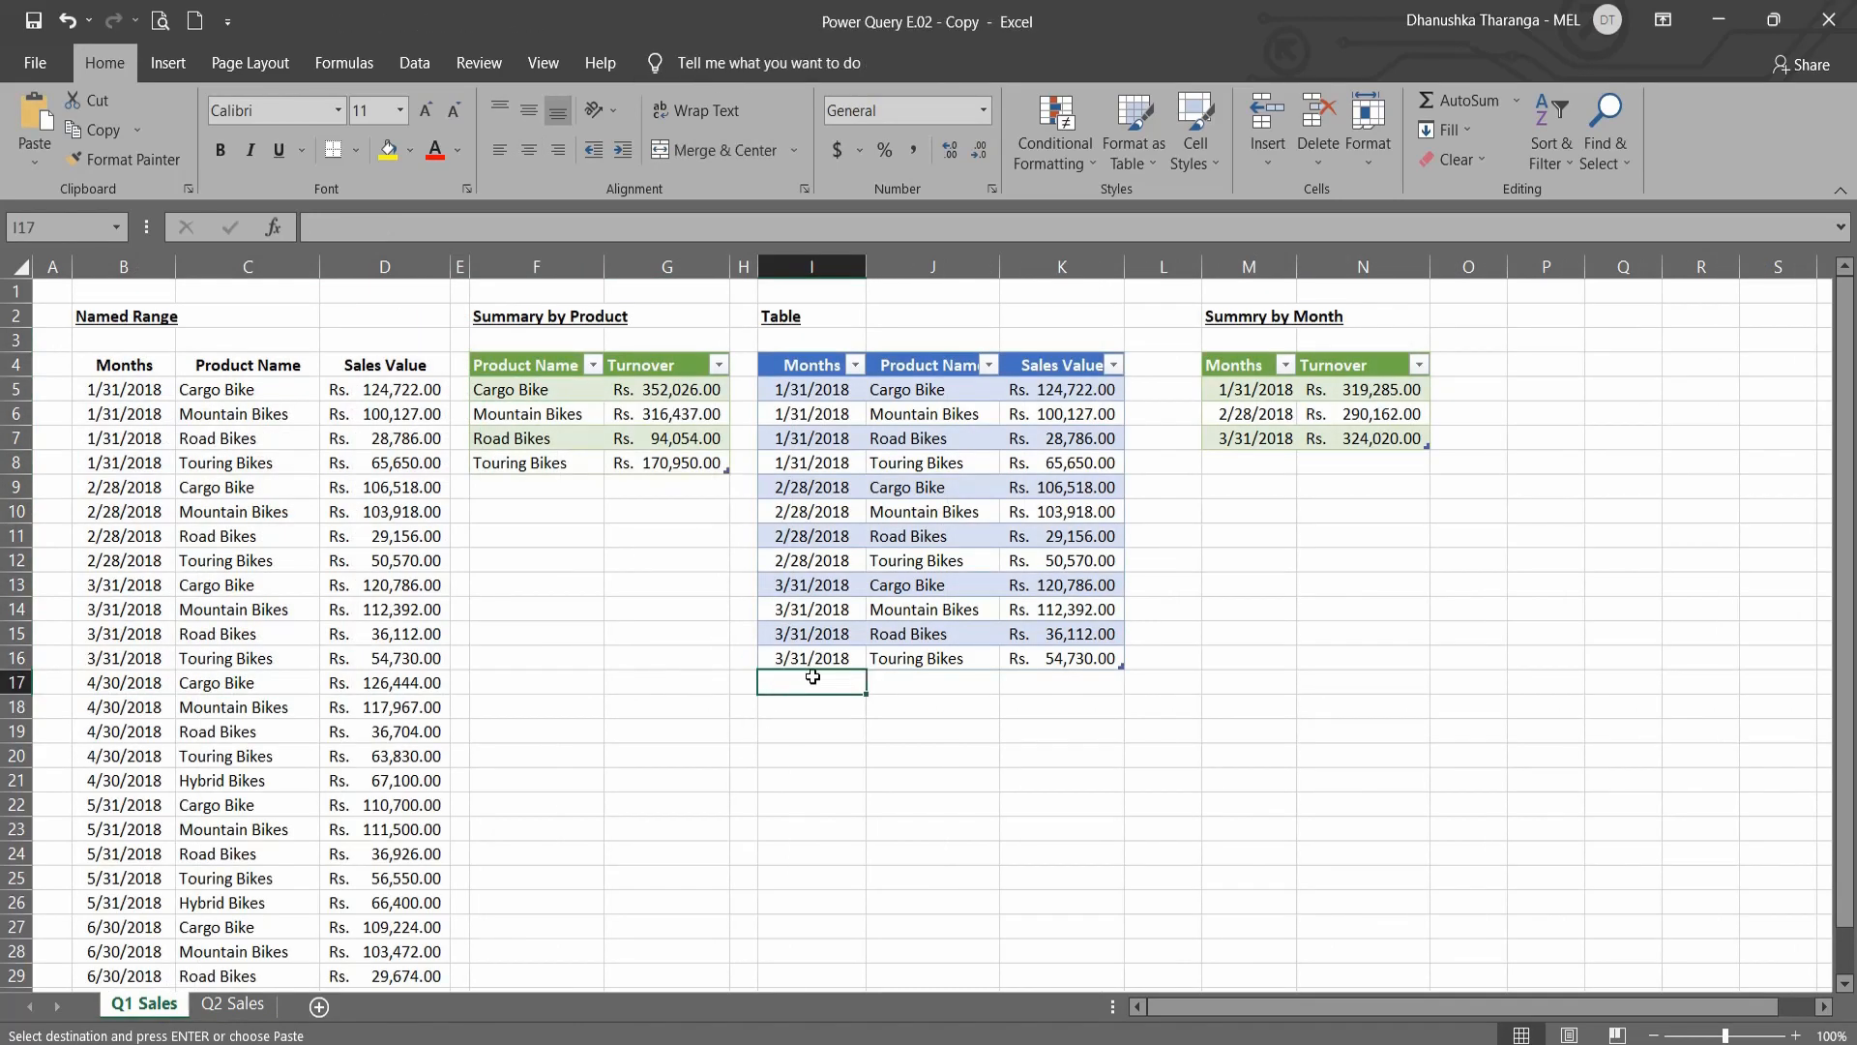
pyautogui.hotkey('ctrl', 'v')
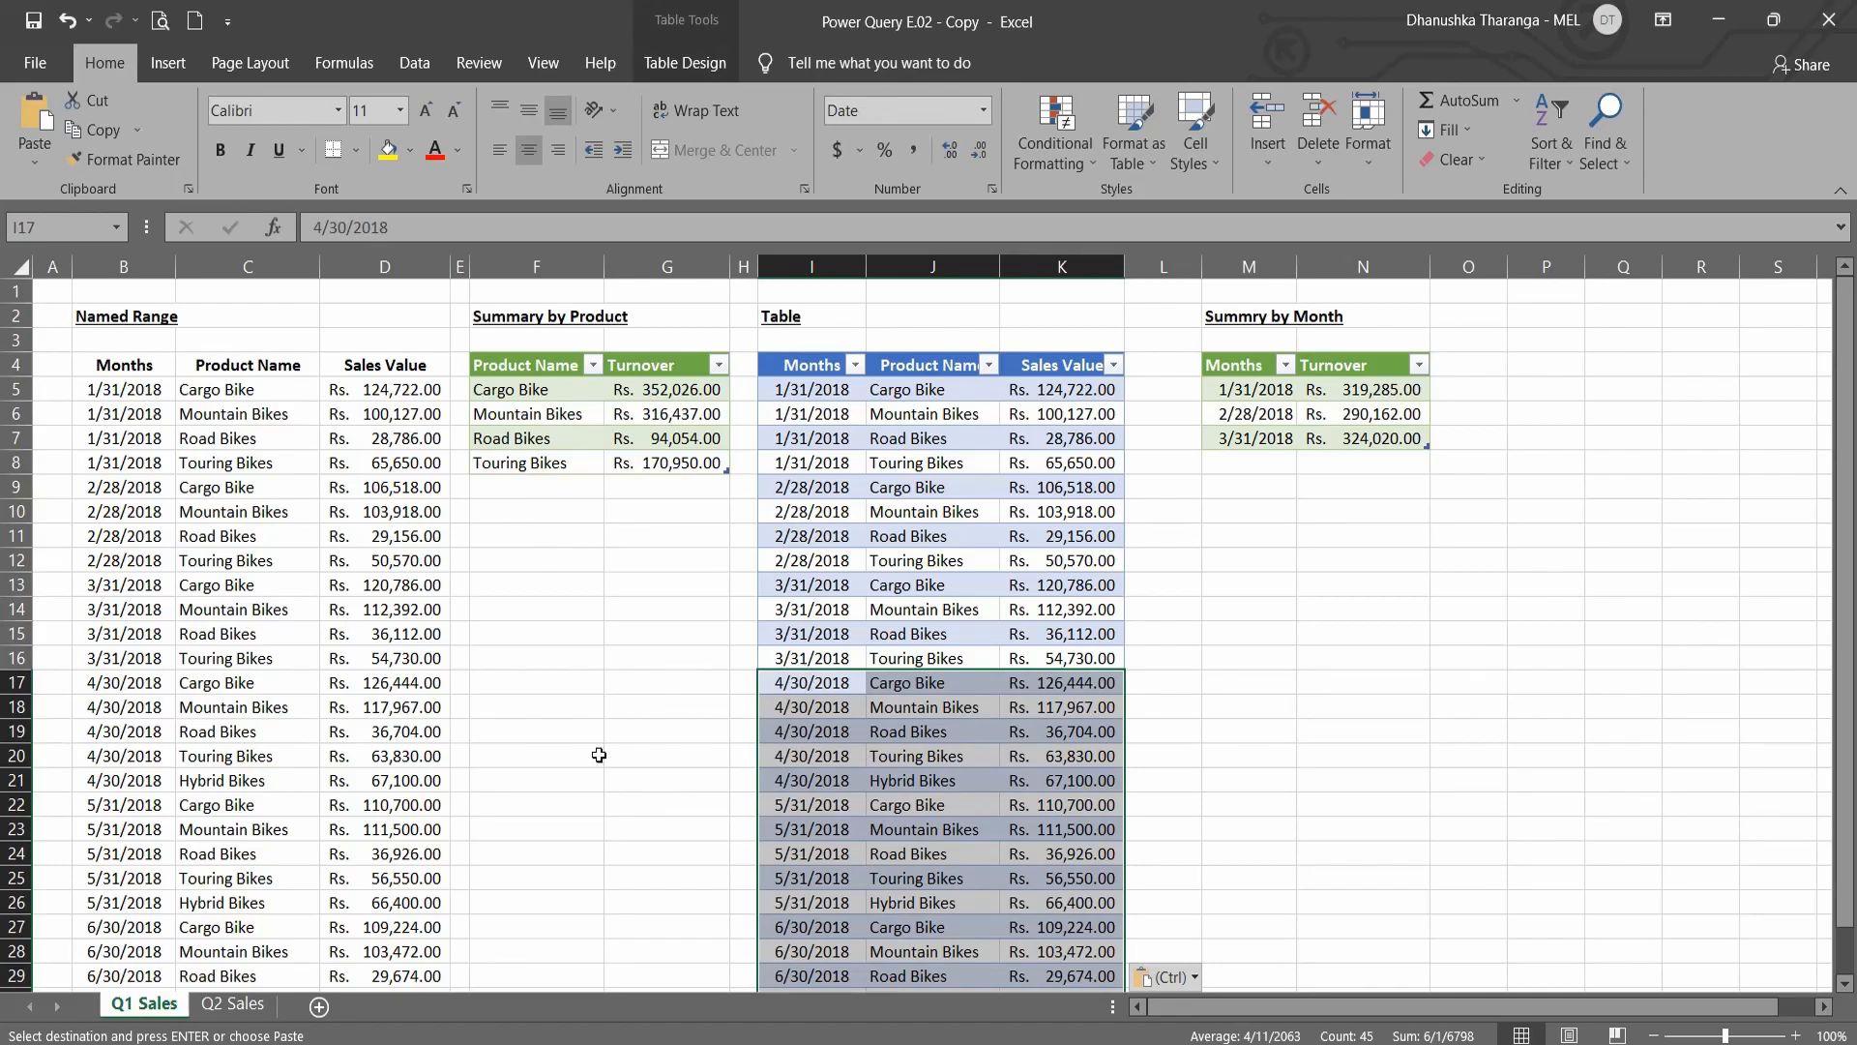
# Step: Refresh the Summary by Month query table and select its April to June rows M8:N10 for review
pyautogui.rightClick(1294, 413)
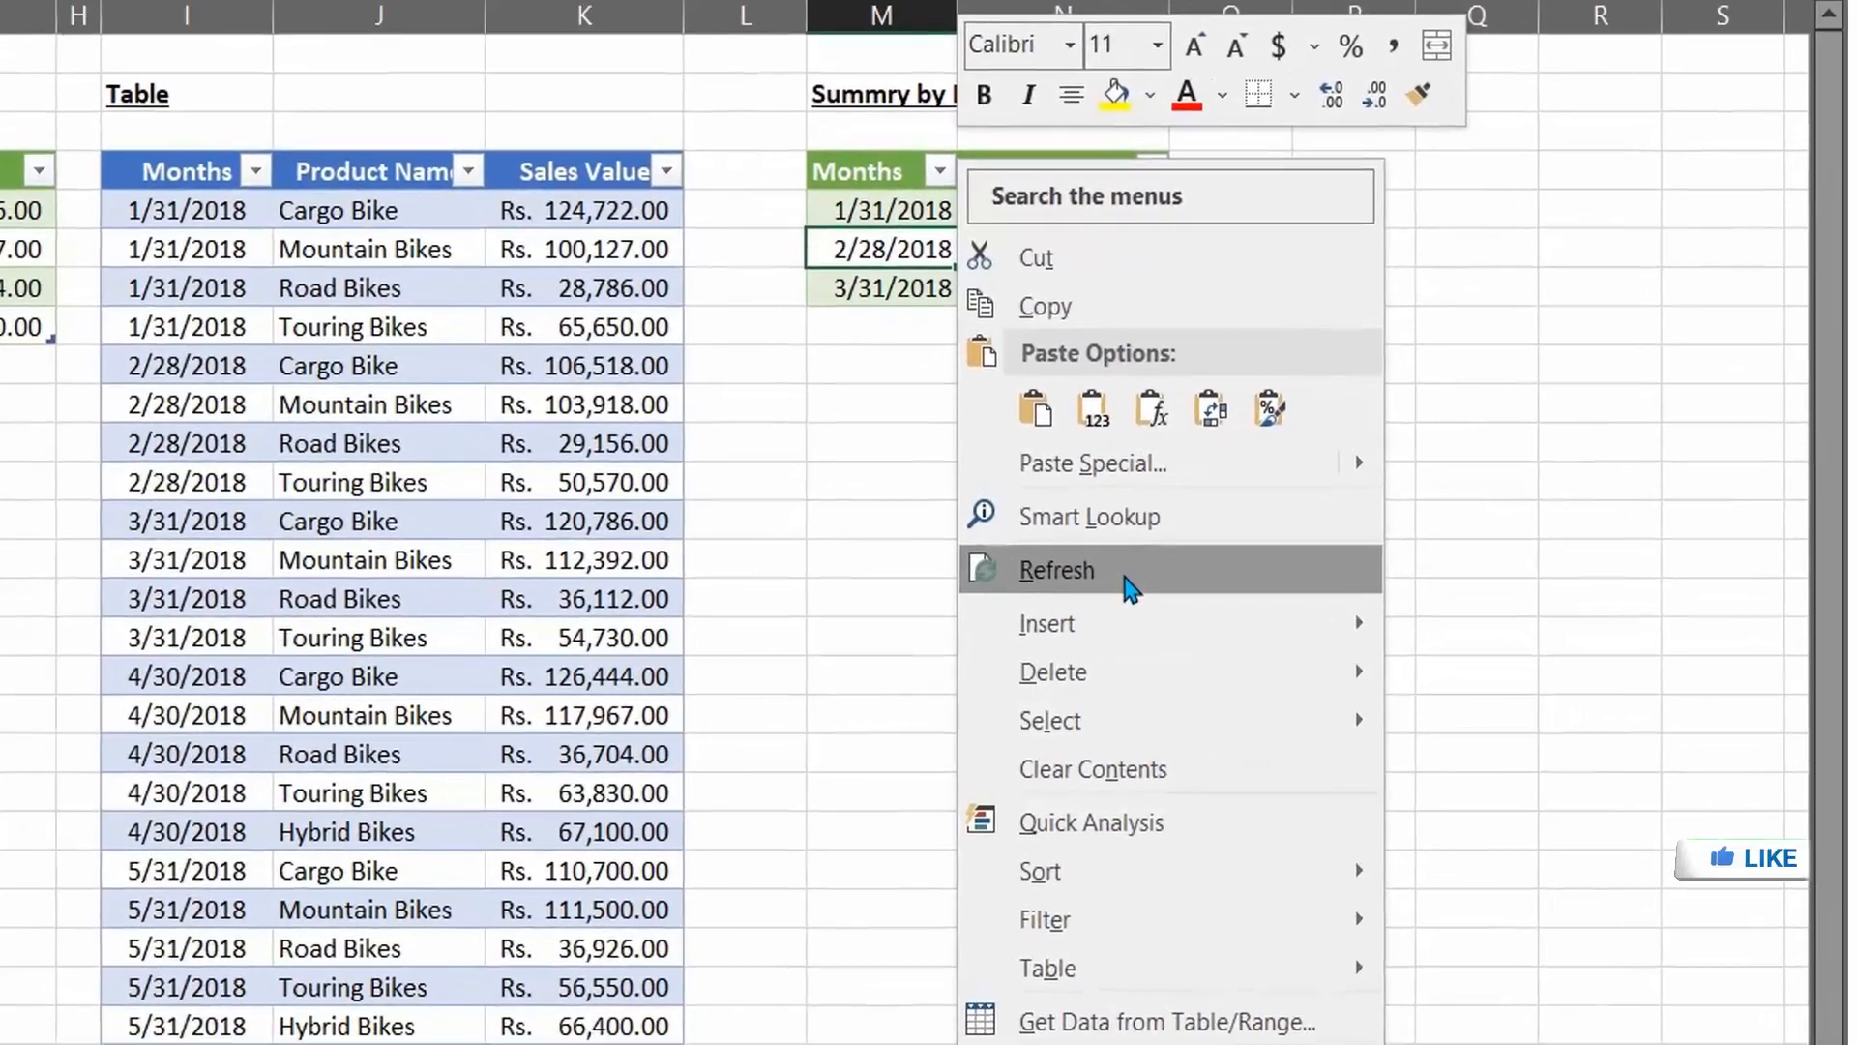
pyautogui.click(1255, 605)
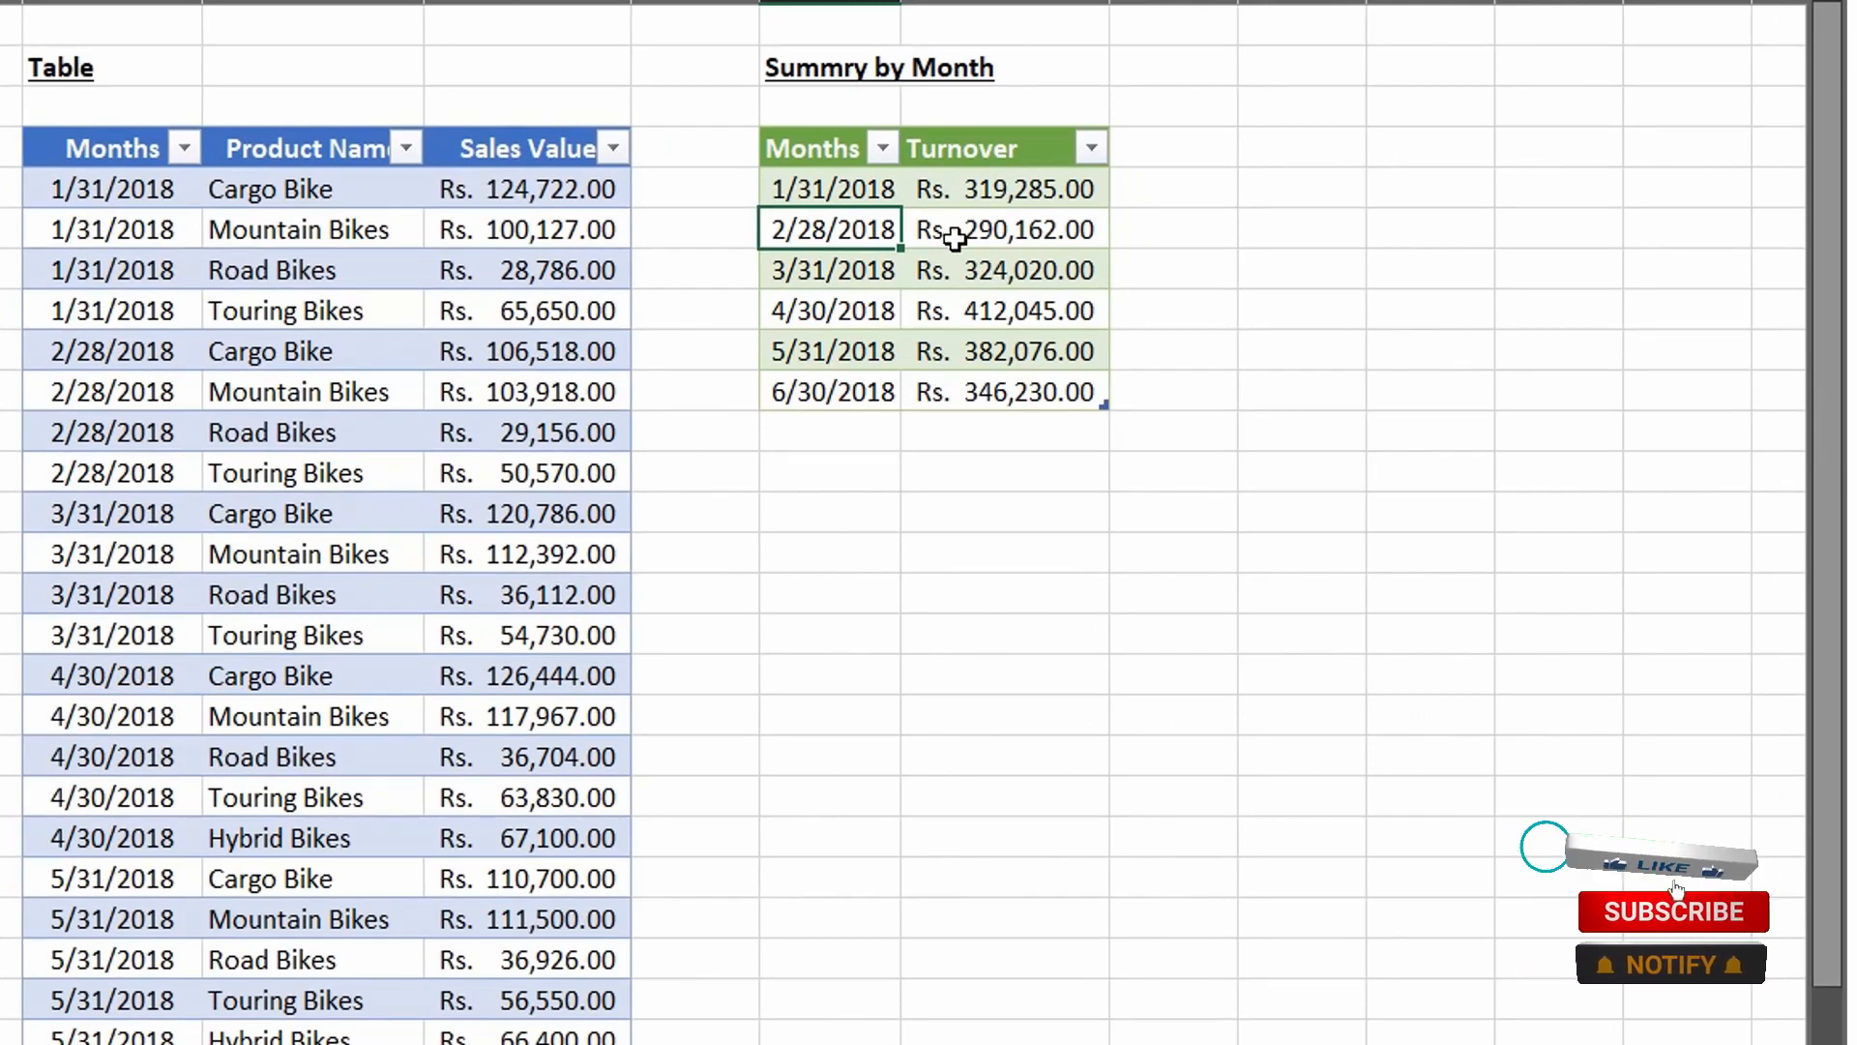
pyautogui.moveTo(994, 184); pyautogui.dragTo(985, 286)
pyautogui.moveTo(830, 307); pyautogui.dragTo(1085, 332)
pyautogui.keyDown('shift'); pyautogui.click(1088, 388); pyautogui.keyUp('shift')
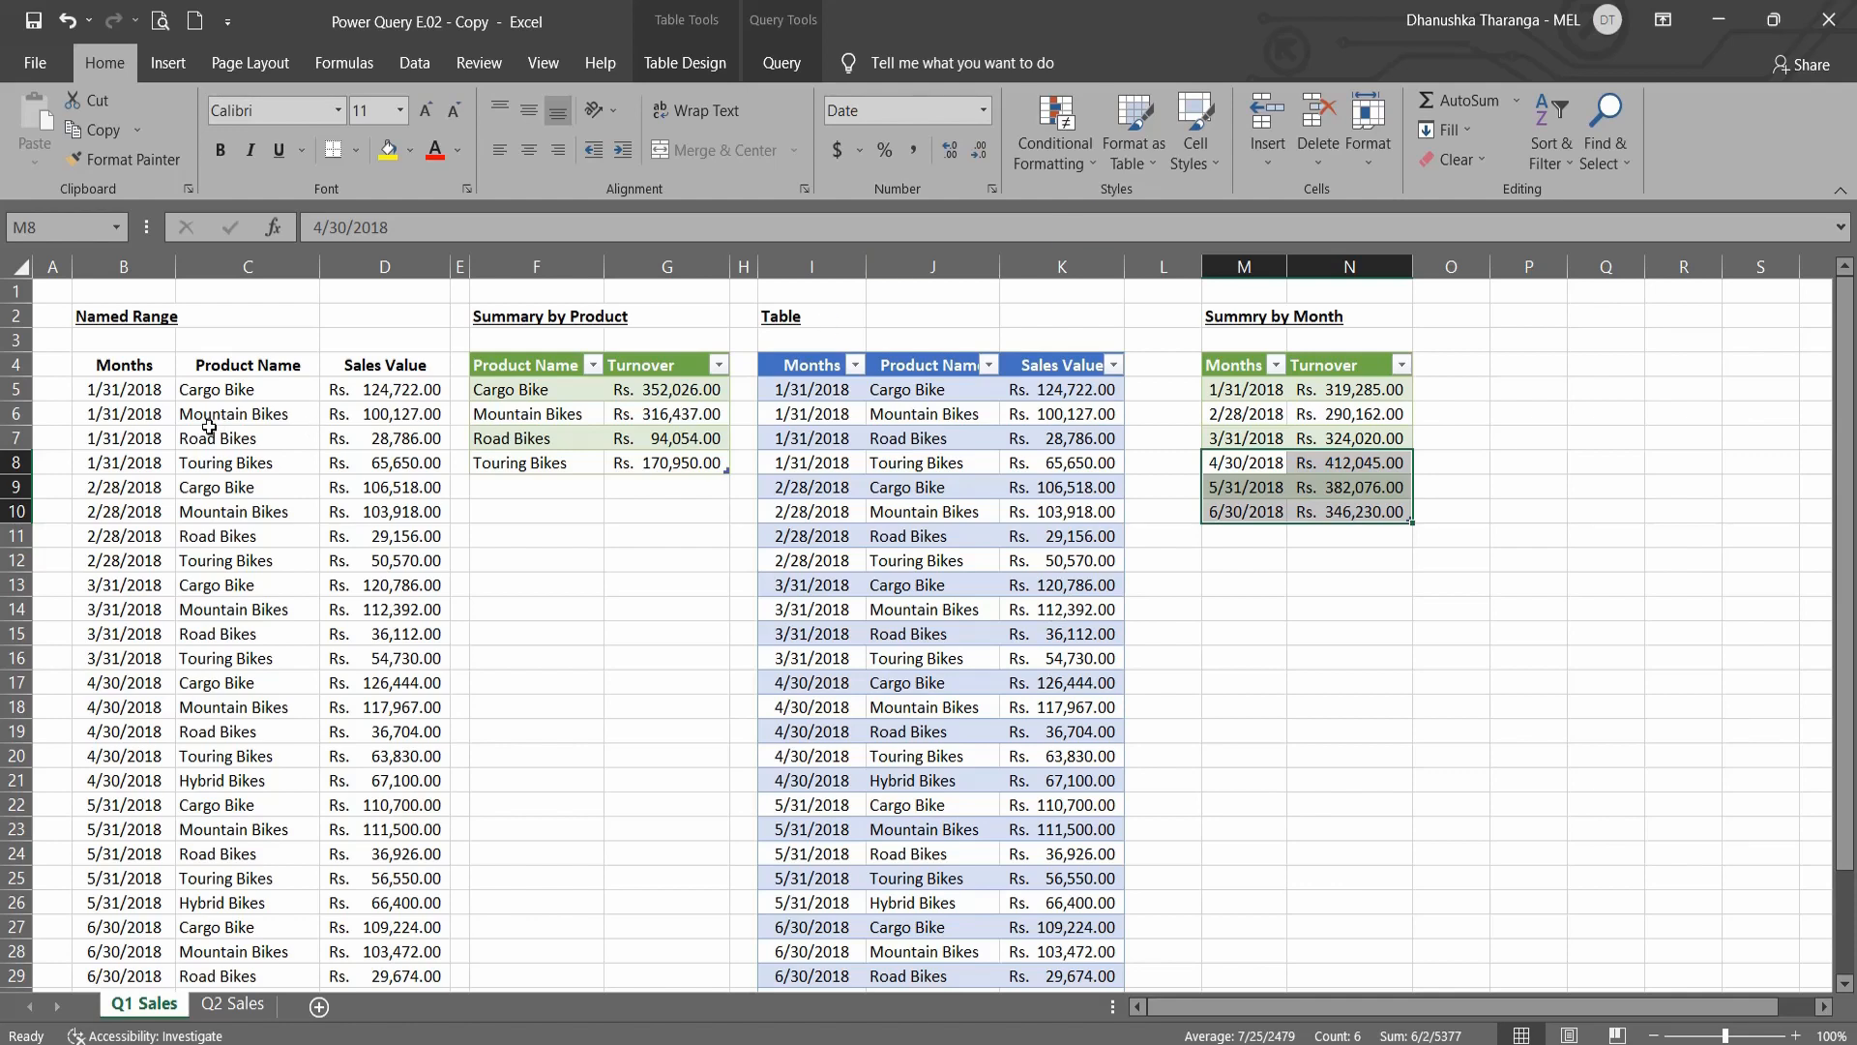
pyautogui.click(199, 387)
pyautogui.click(346, 393)
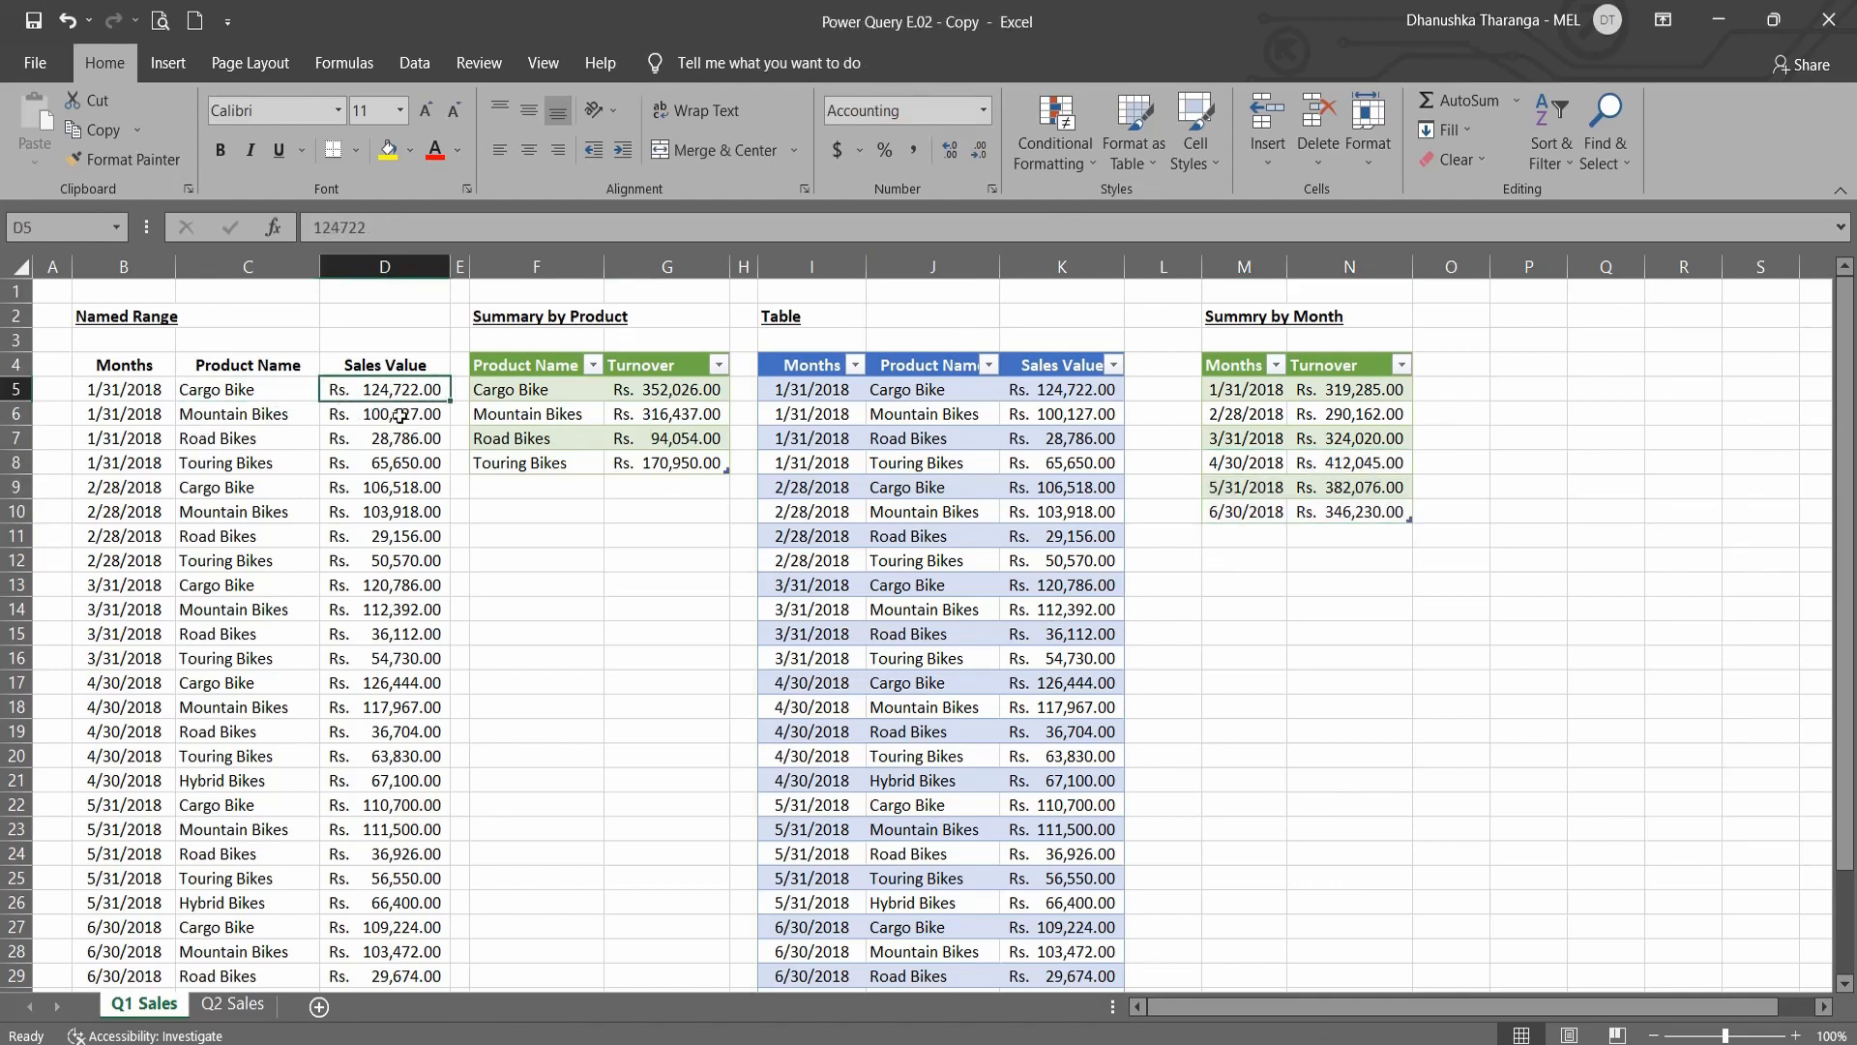
pyautogui.click(151, 436)
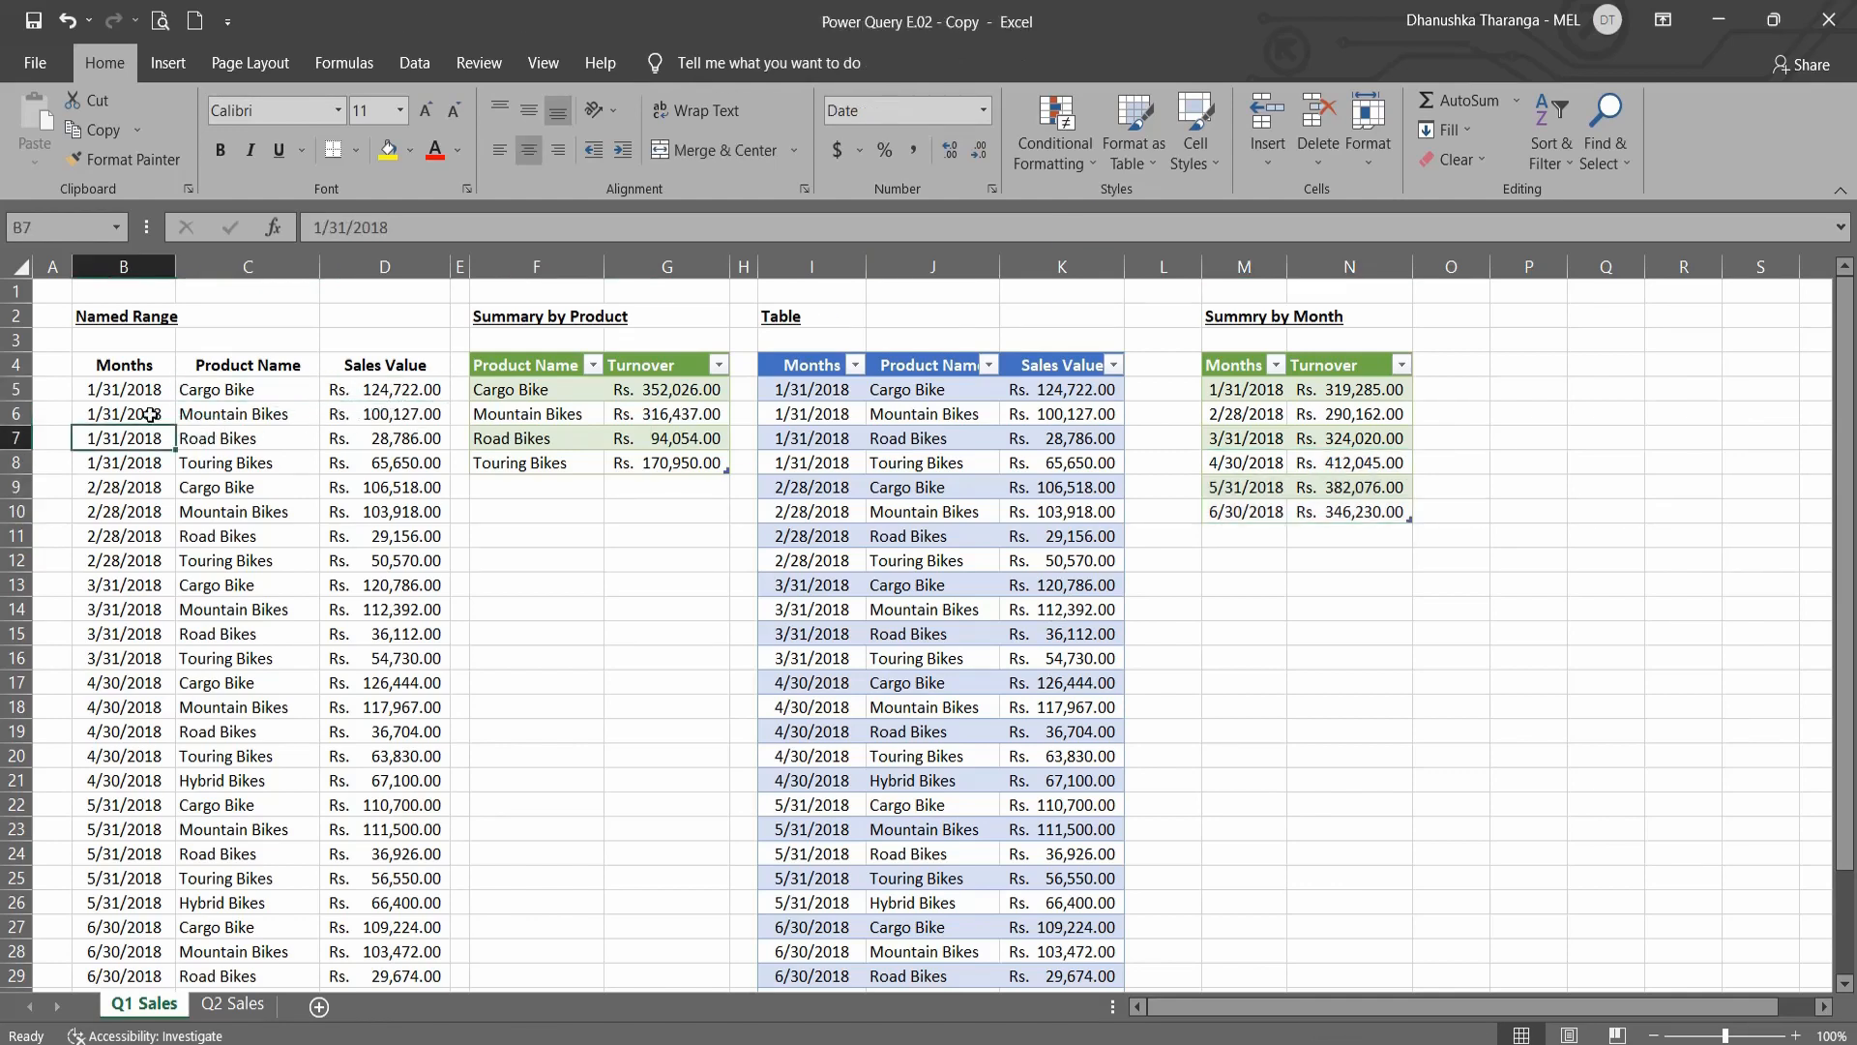